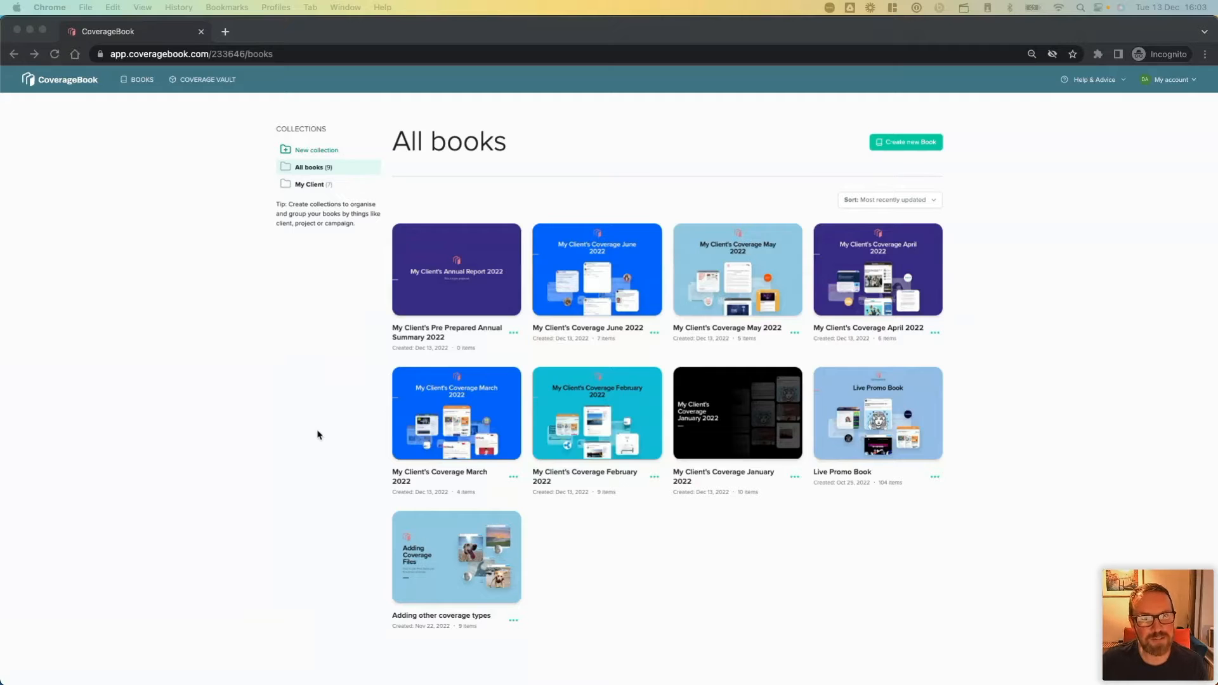
Open the My Client collection and browse the complete clip list in the Coverage Vault.
left_click(308, 186)
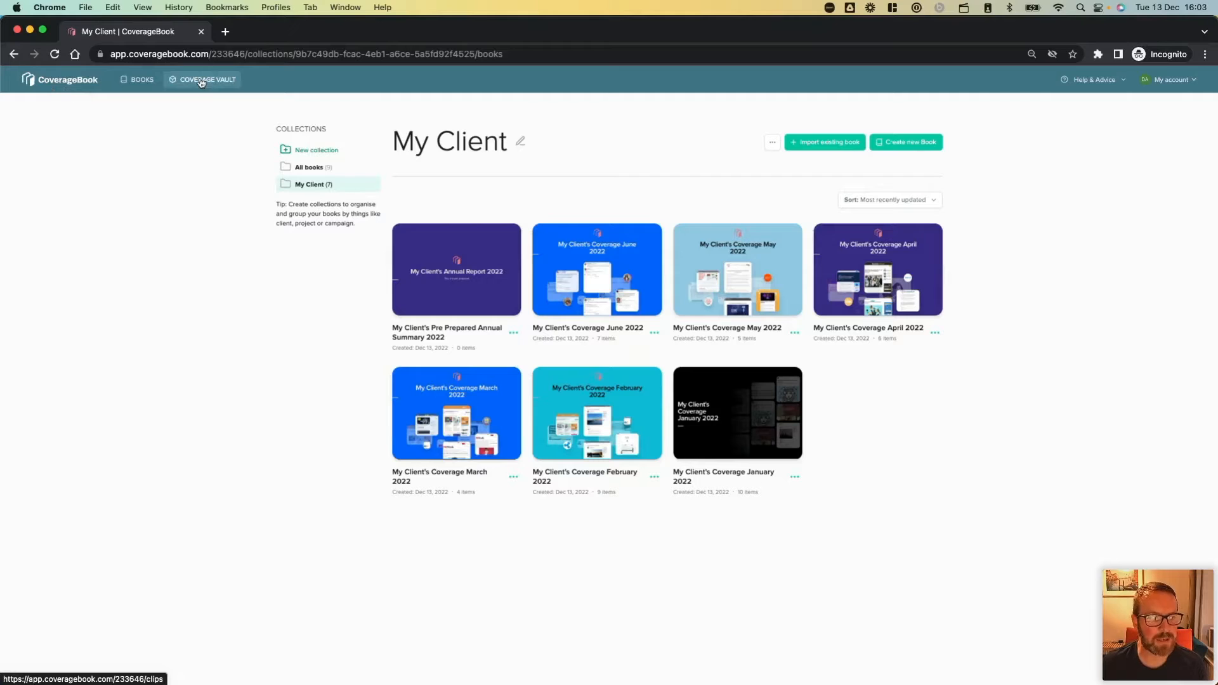
left_click(207, 81)
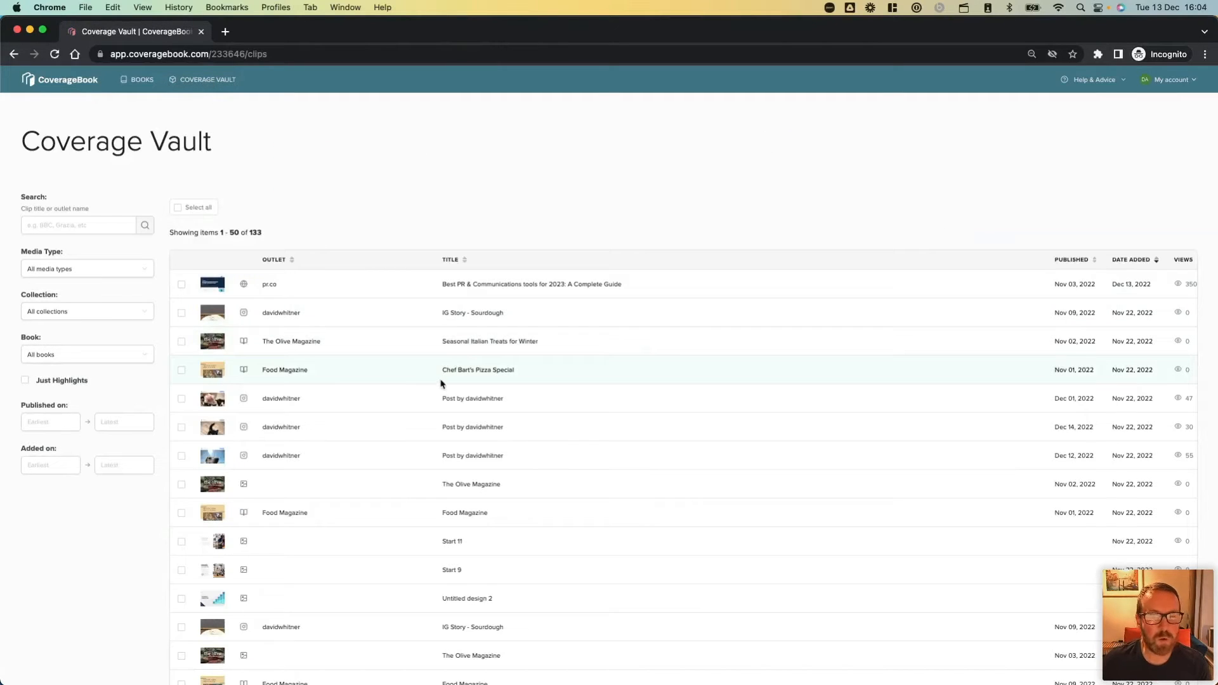
scroll(401, 434, "down", 3)
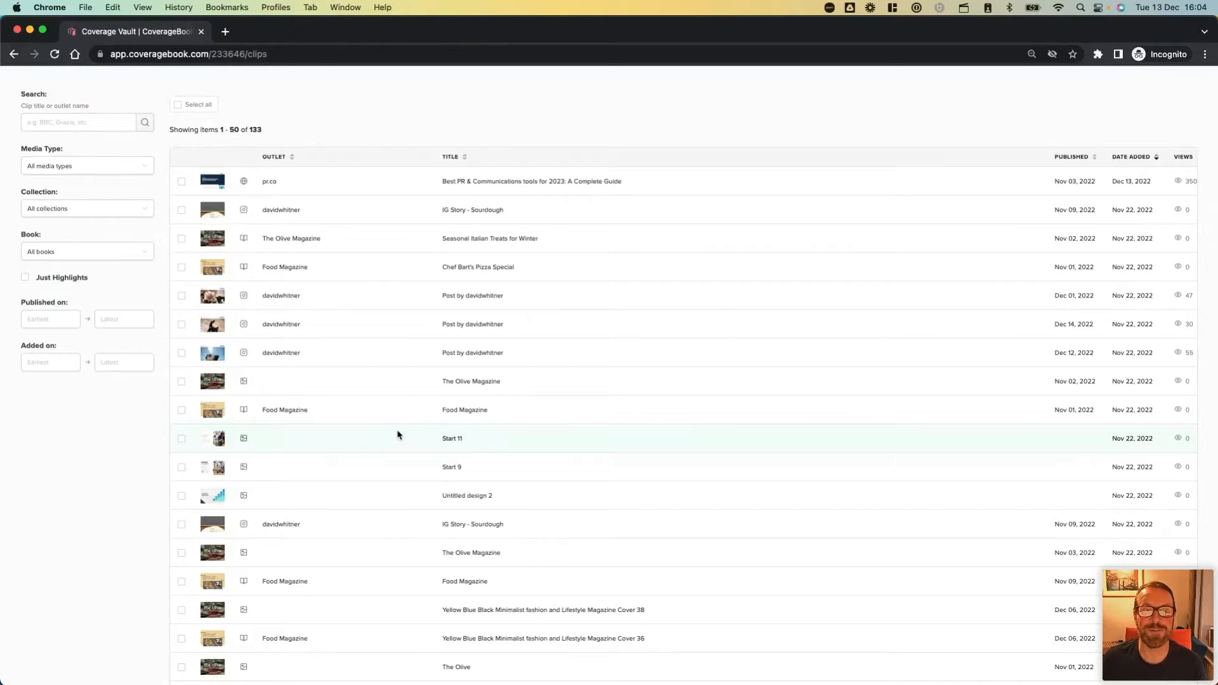
scroll(398, 435, "down", 3)
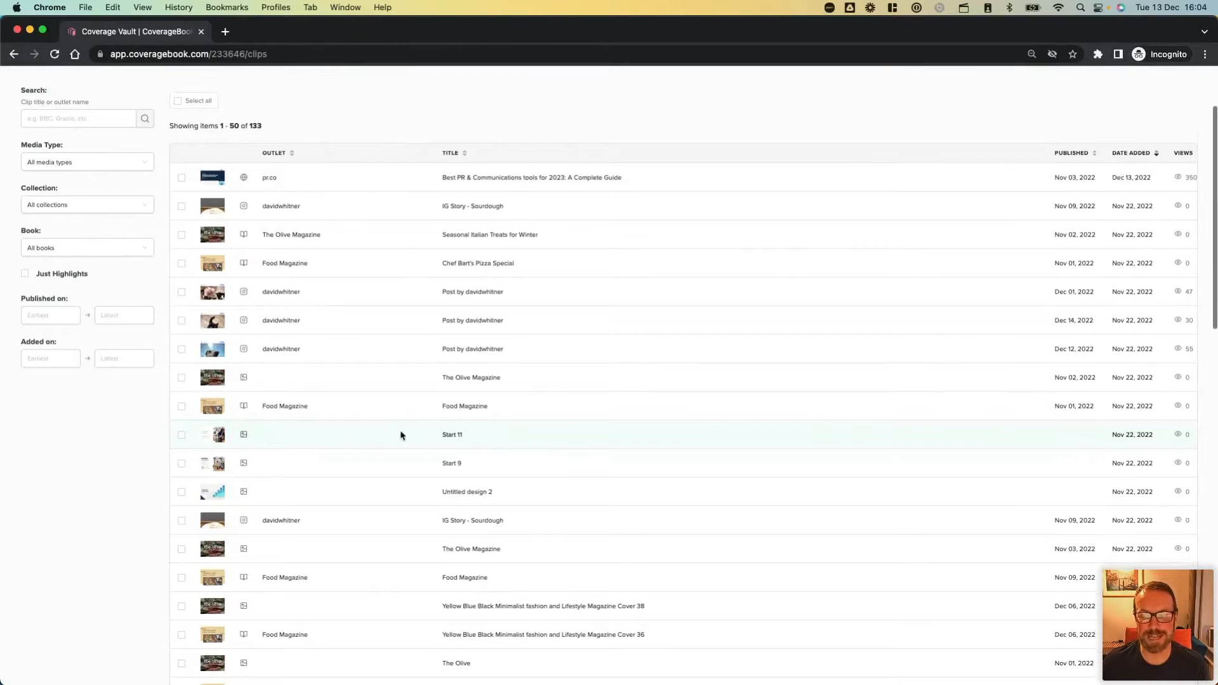
scroll(400, 435, "down", 10)
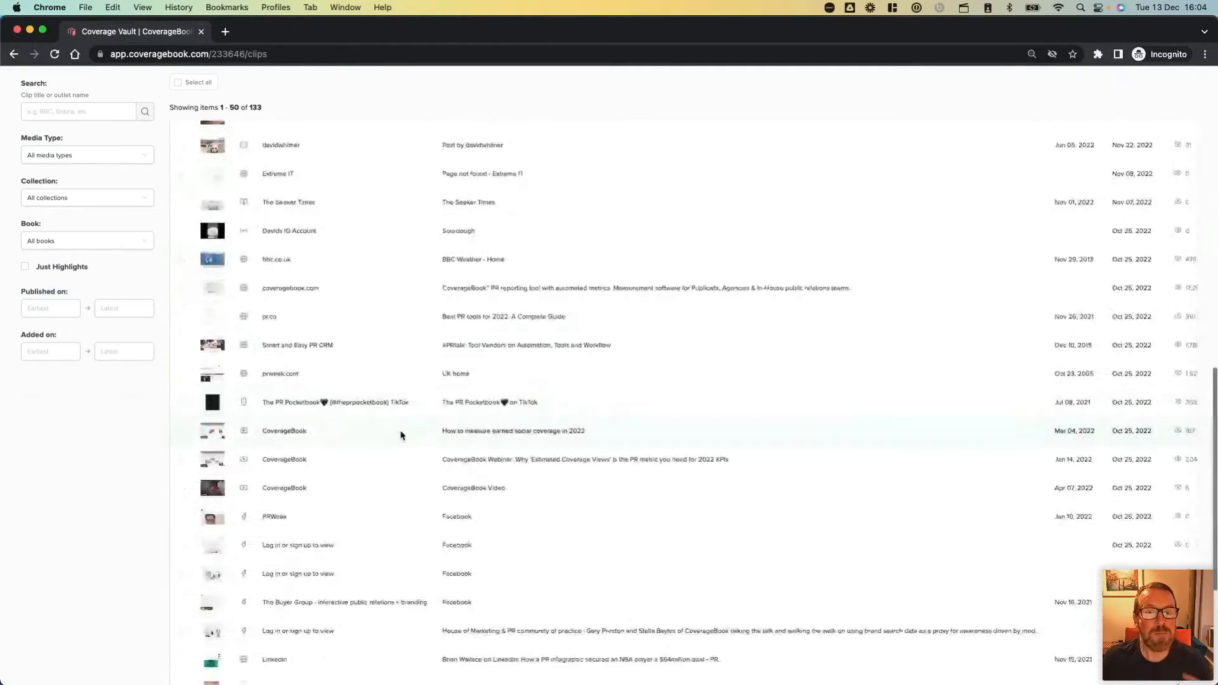
scroll(400, 436, "up", 20)
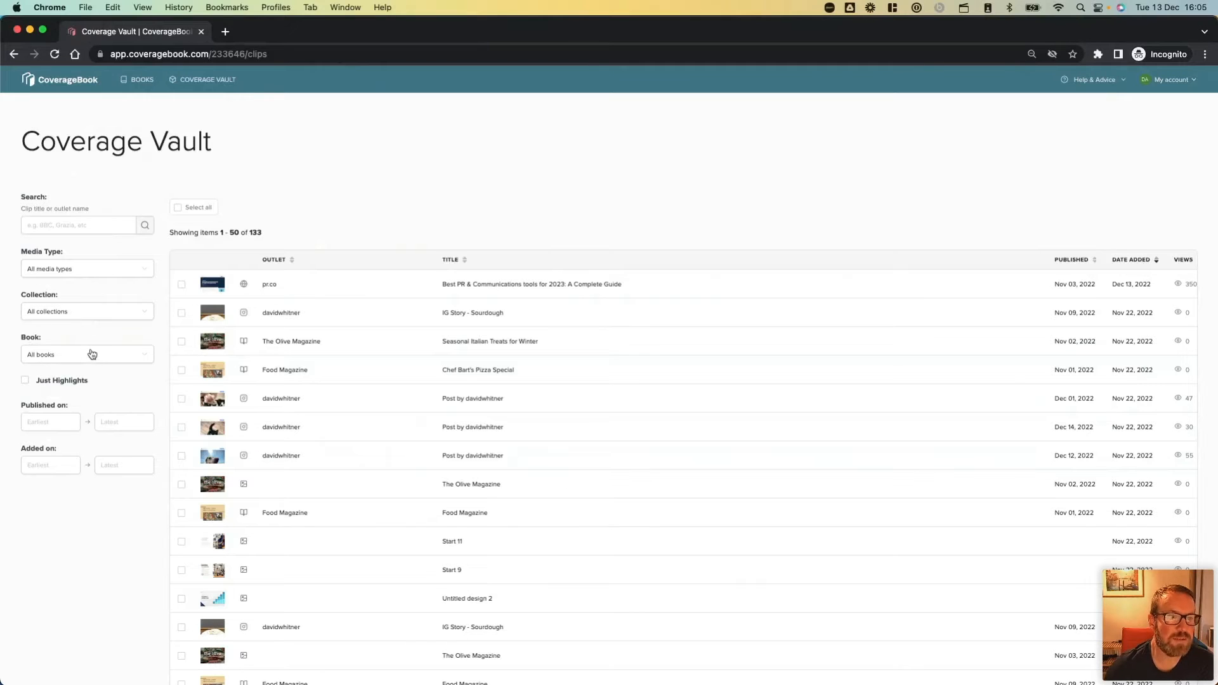
Filter the Coverage Vault clips to the My Client collection and look through the filtered list.
left_click(69, 314)
left_click(60, 375)
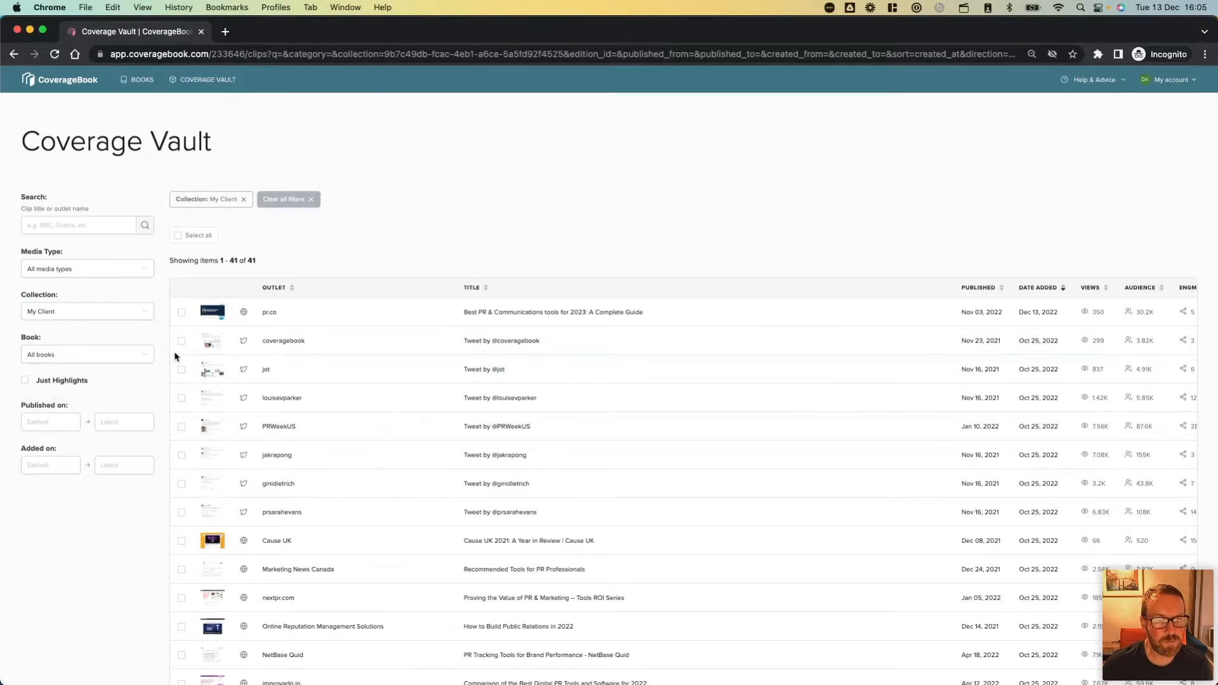
scroll(226, 400, "down", 1)
scroll(226, 400, "down", 4)
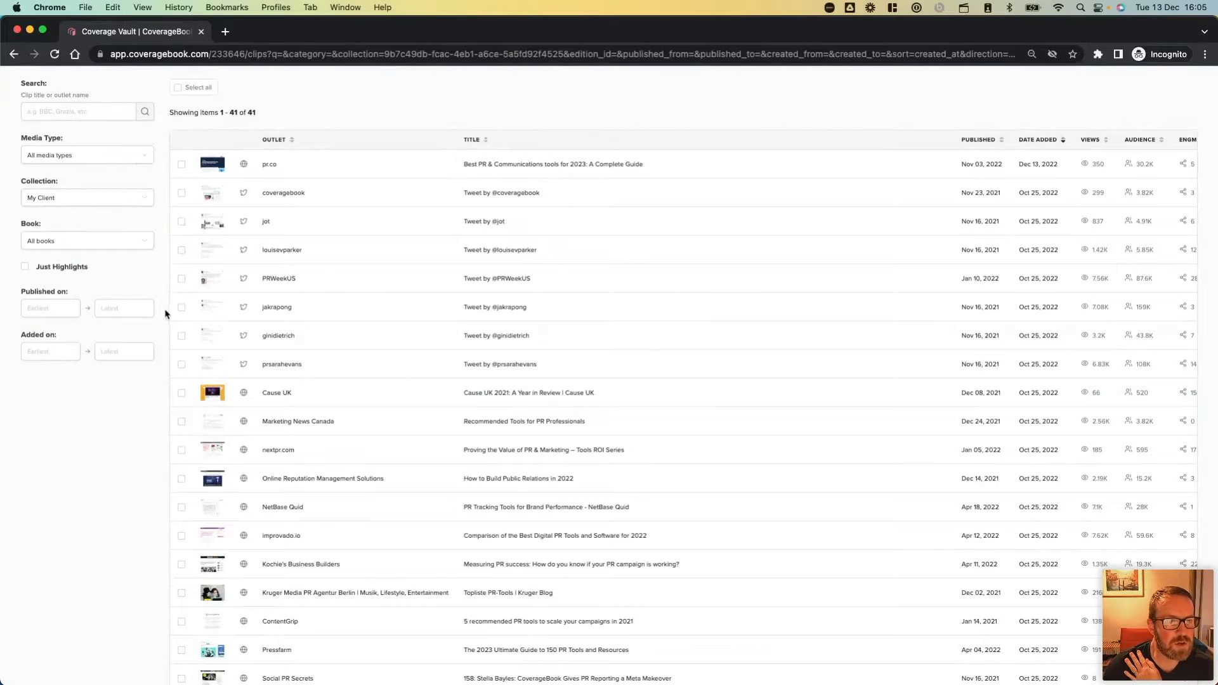
Restrict the clips to those published between 1 Jan 2022 and 31 Dec 2022.
left_click(47, 309)
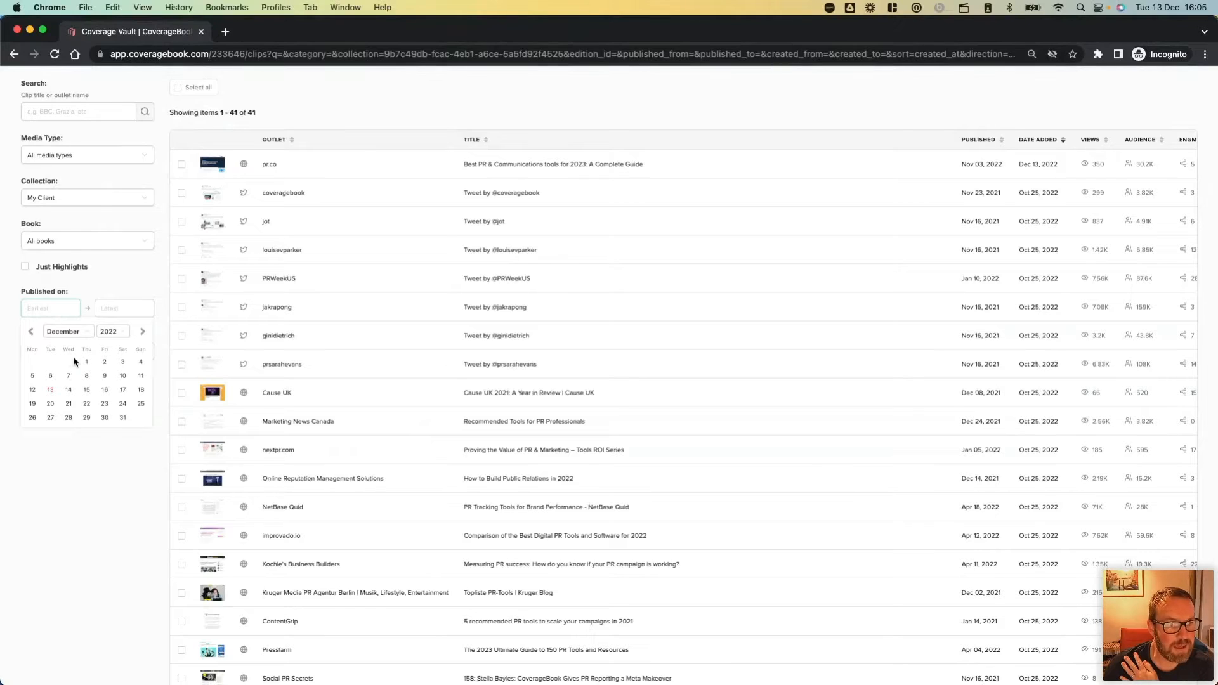
left_click(80, 335)
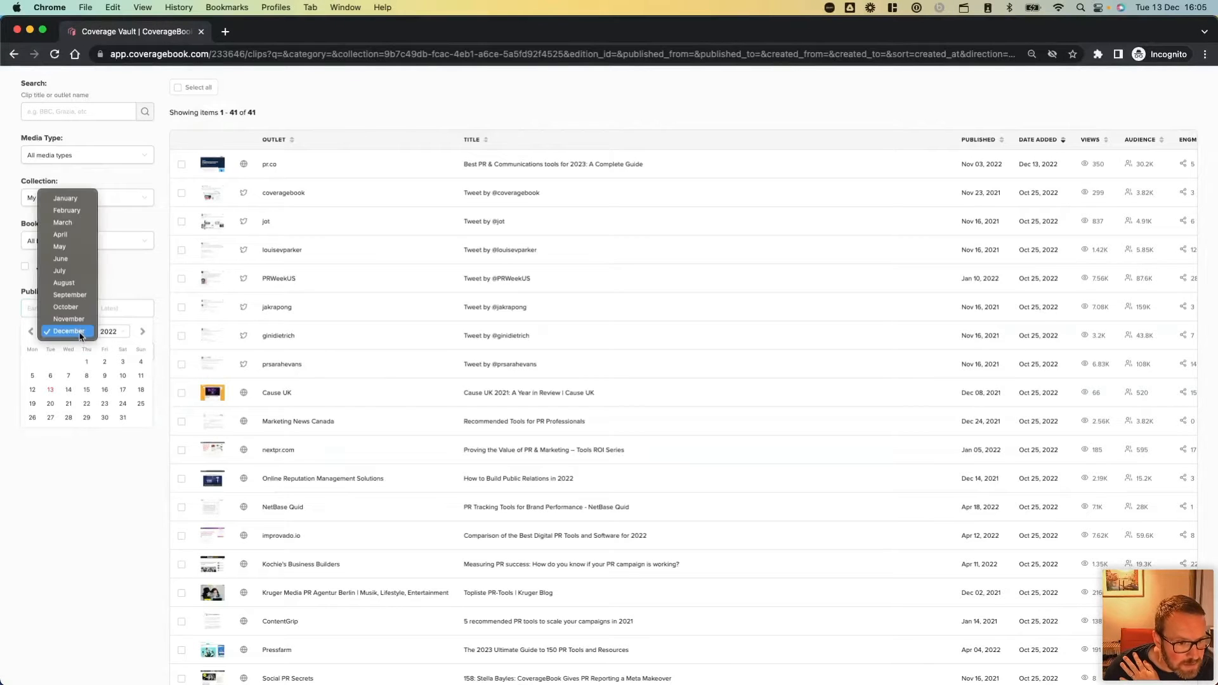
left_click(70, 200)
left_click(111, 331)
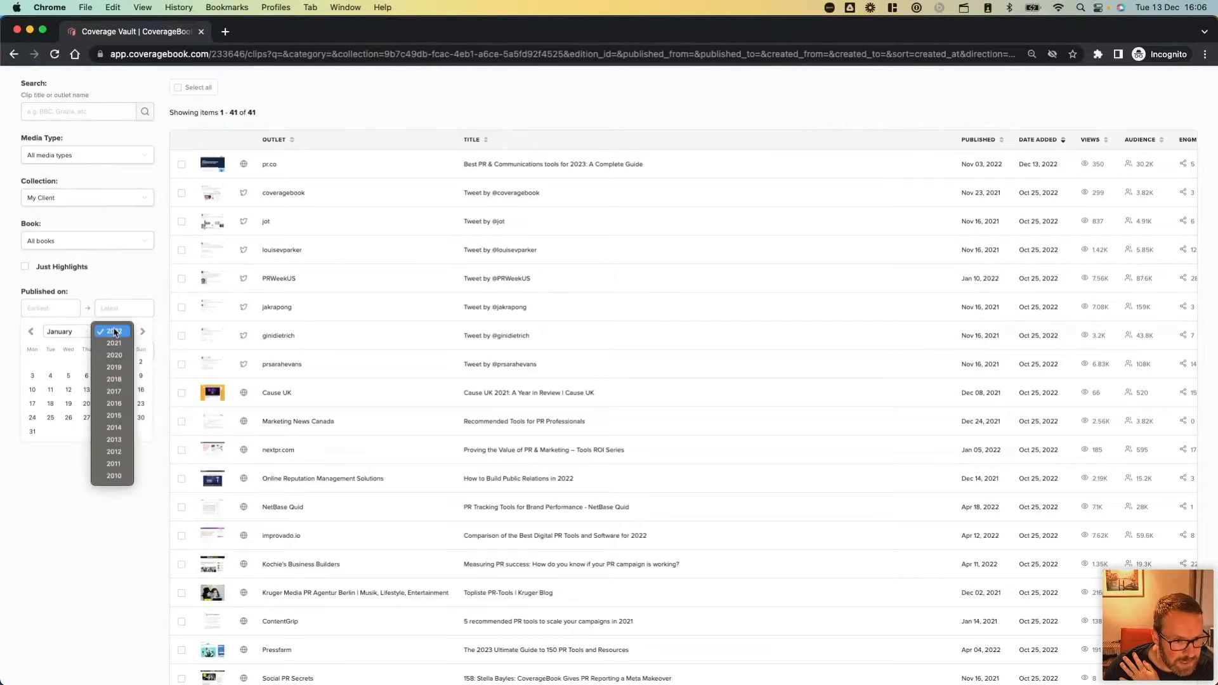
left_click(113, 331)
left_click(122, 362)
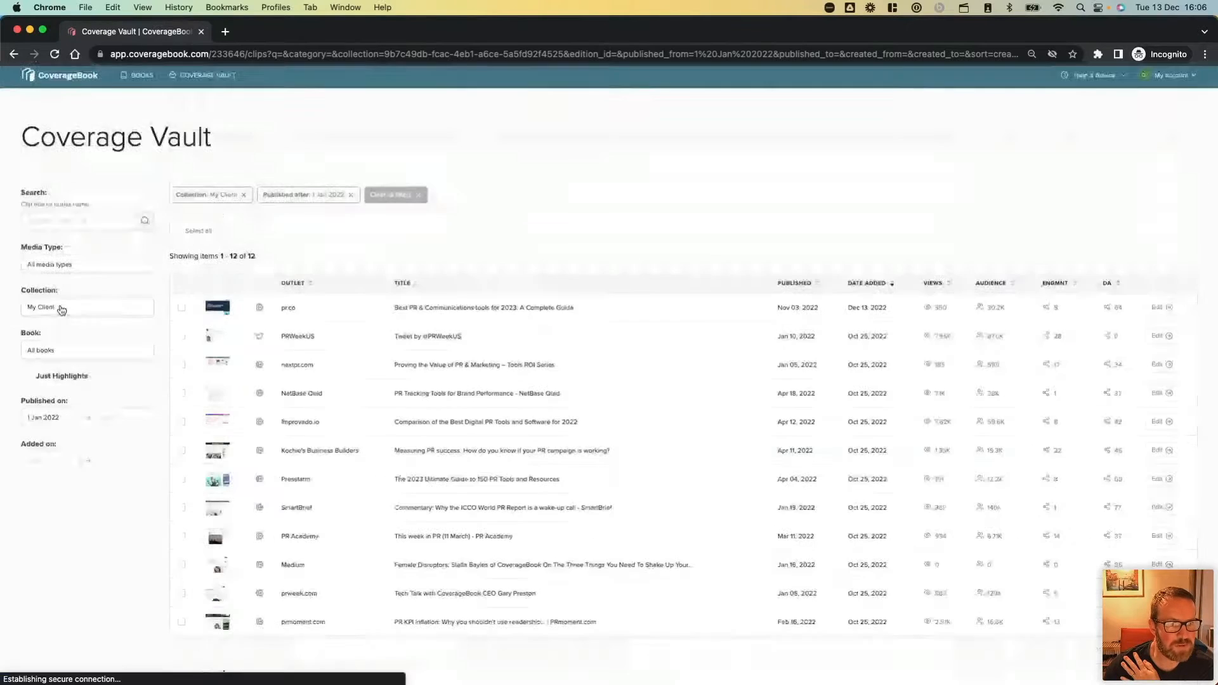
left_click(119, 421)
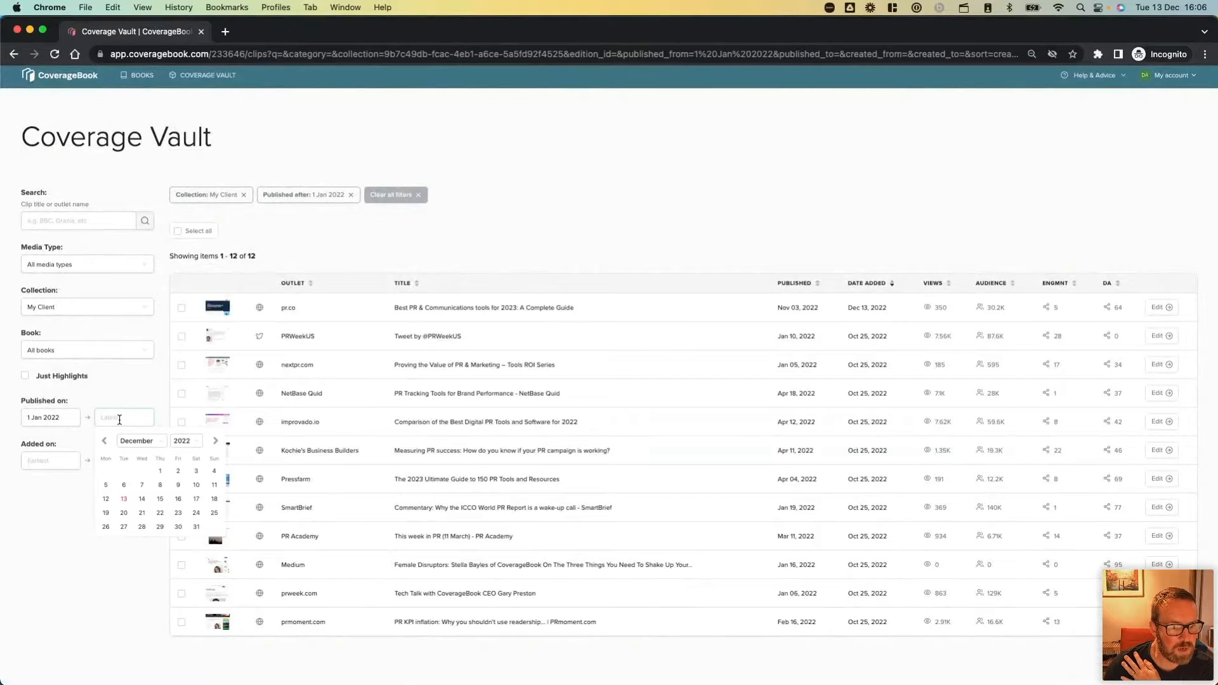
left_click(198, 529)
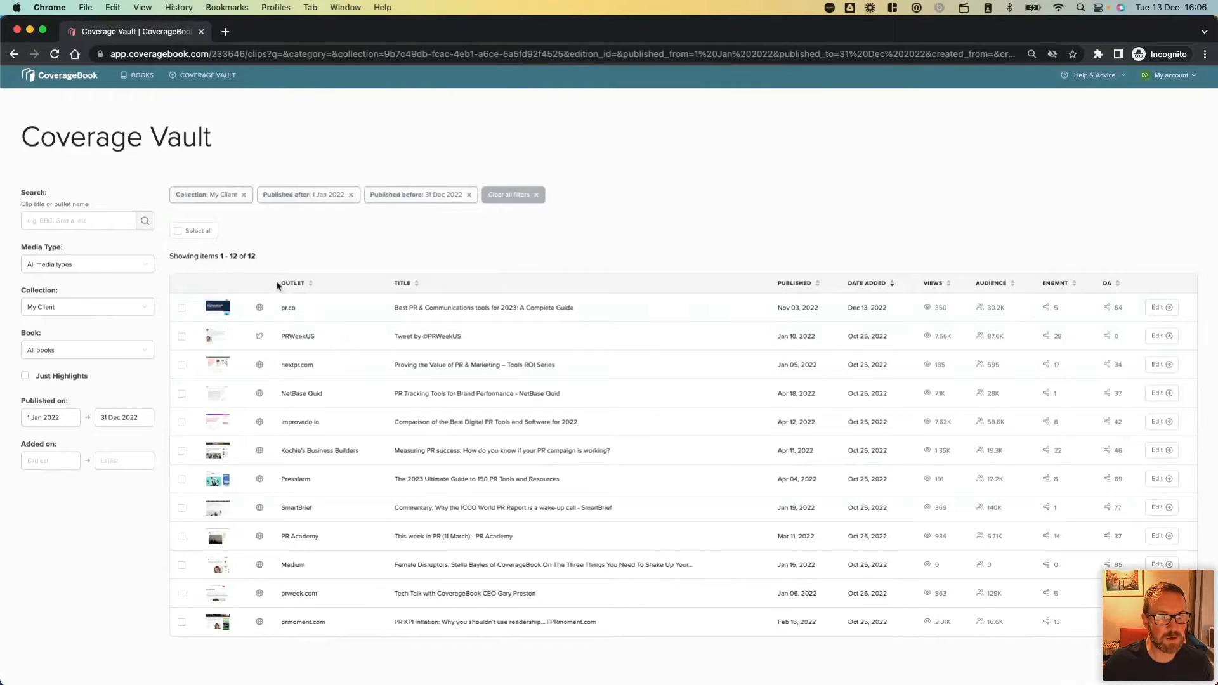
Select all the filtered clips and start creating a new book from the selection.
left_click(178, 233)
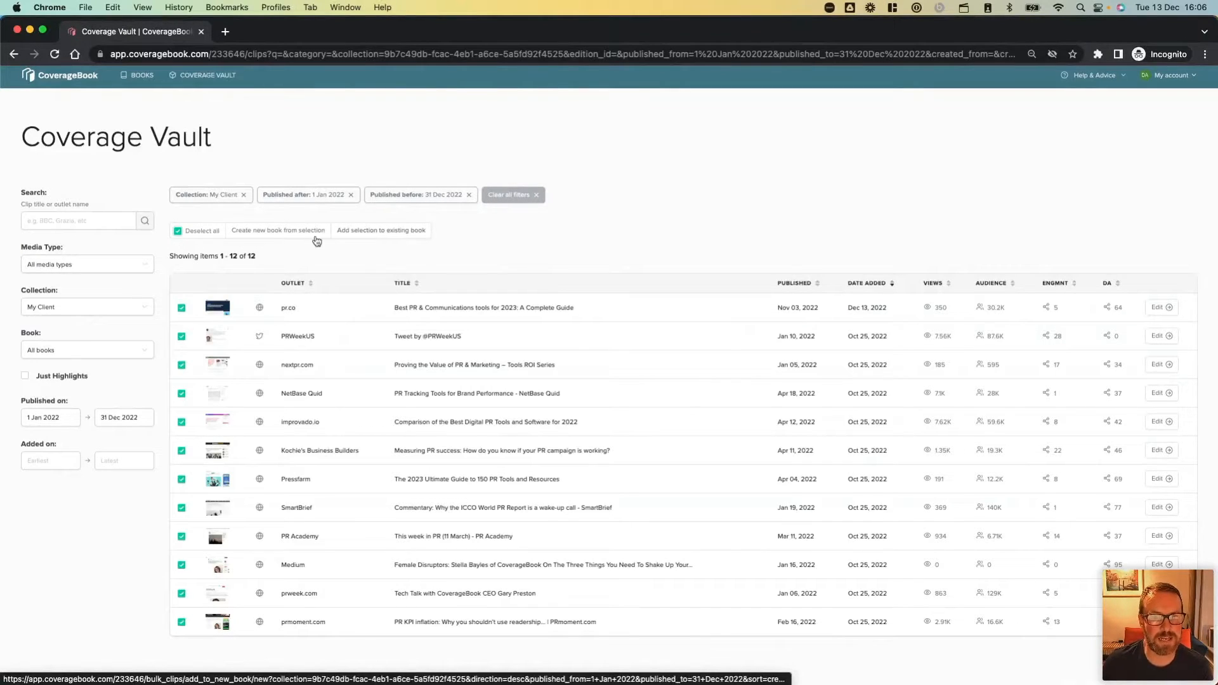
scroll(307, 238, "up", 5)
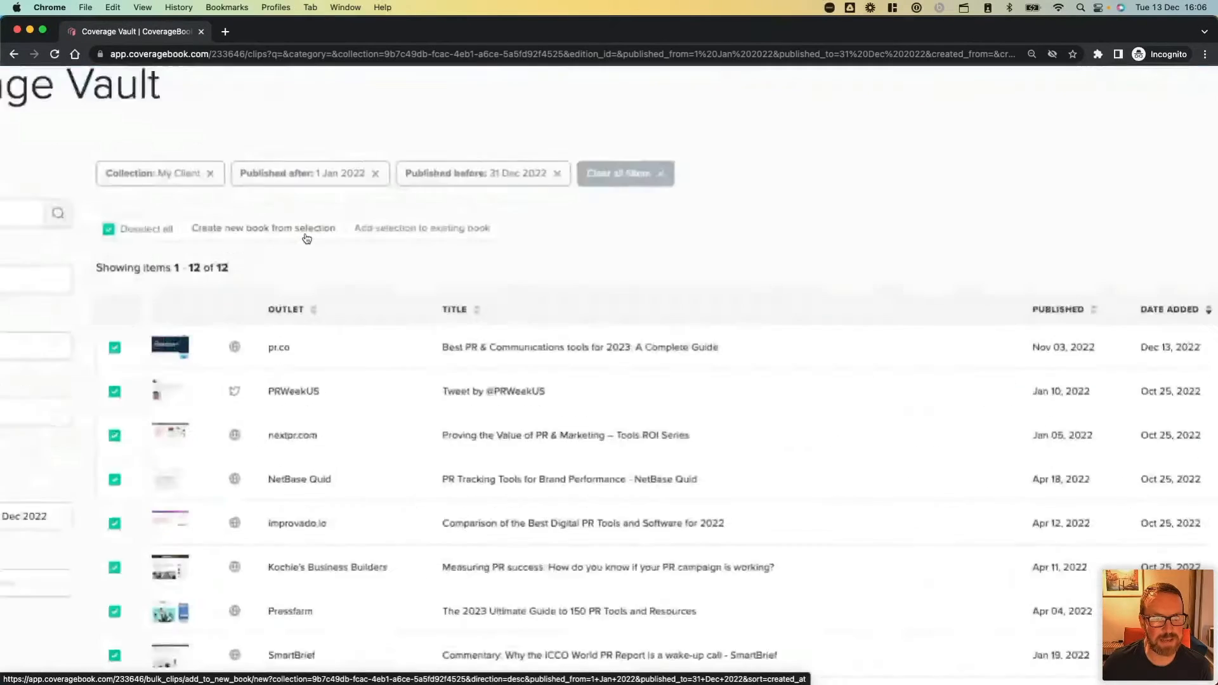
scroll(306, 239, "left", 1)
scroll(306, 239, "left", 1)
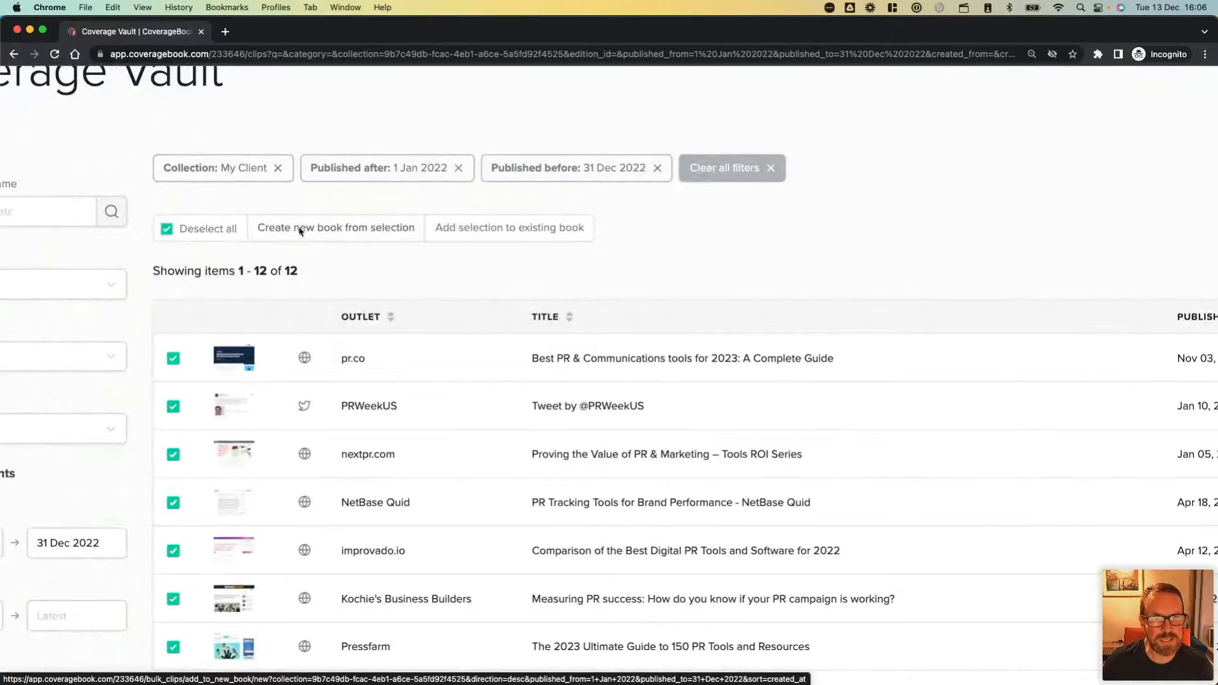
left_click(300, 231)
scroll(671, 362, "right", 3)
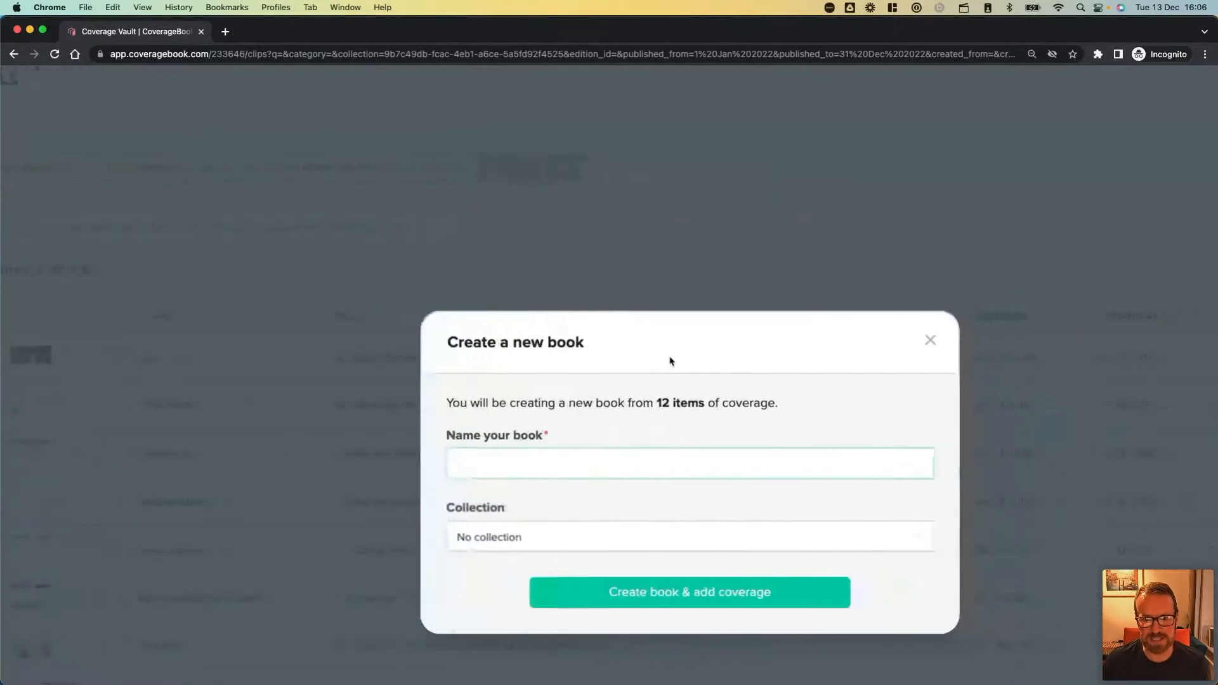
scroll(671, 361, "right", 1)
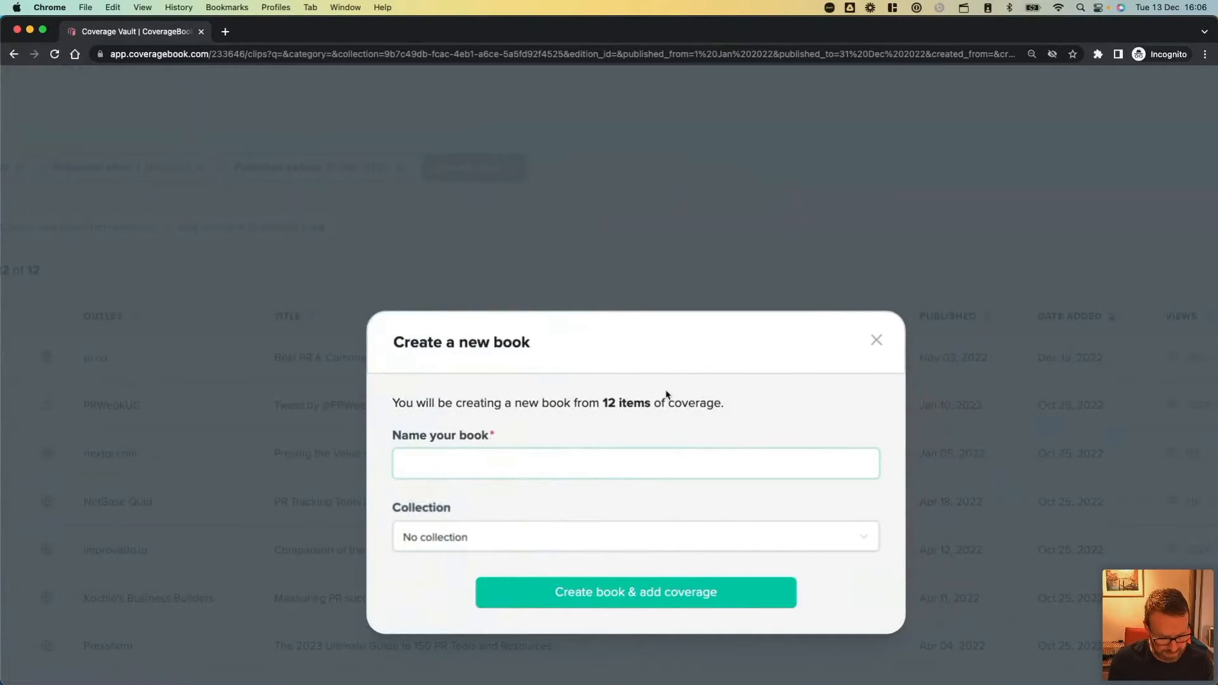
Name the new book "Annual Summary" and create it with the selected coverage, leaving it in no collection.
type("Annu")
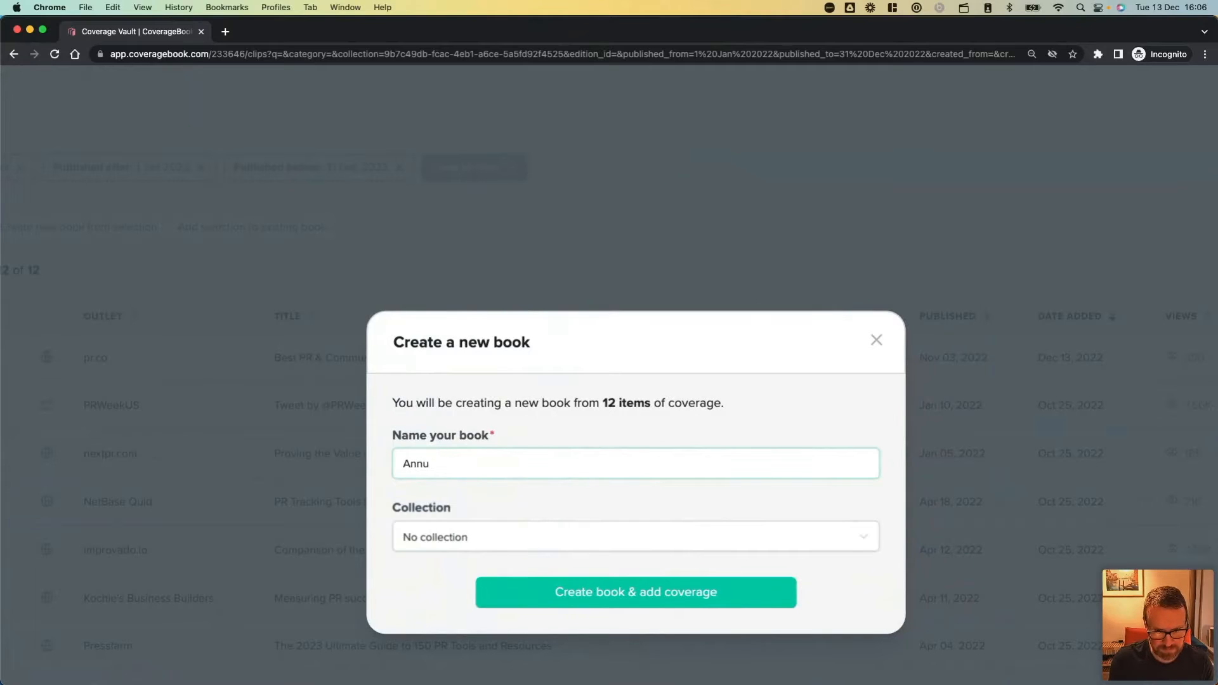
type("al Summary")
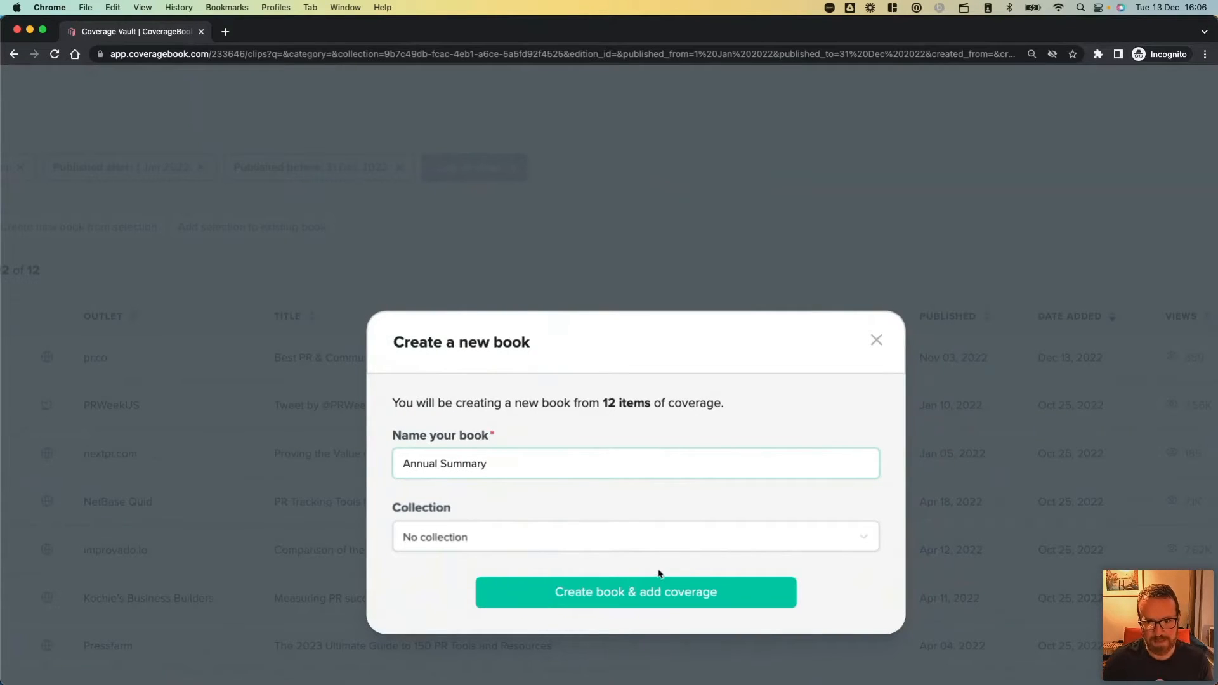
left_click(660, 594)
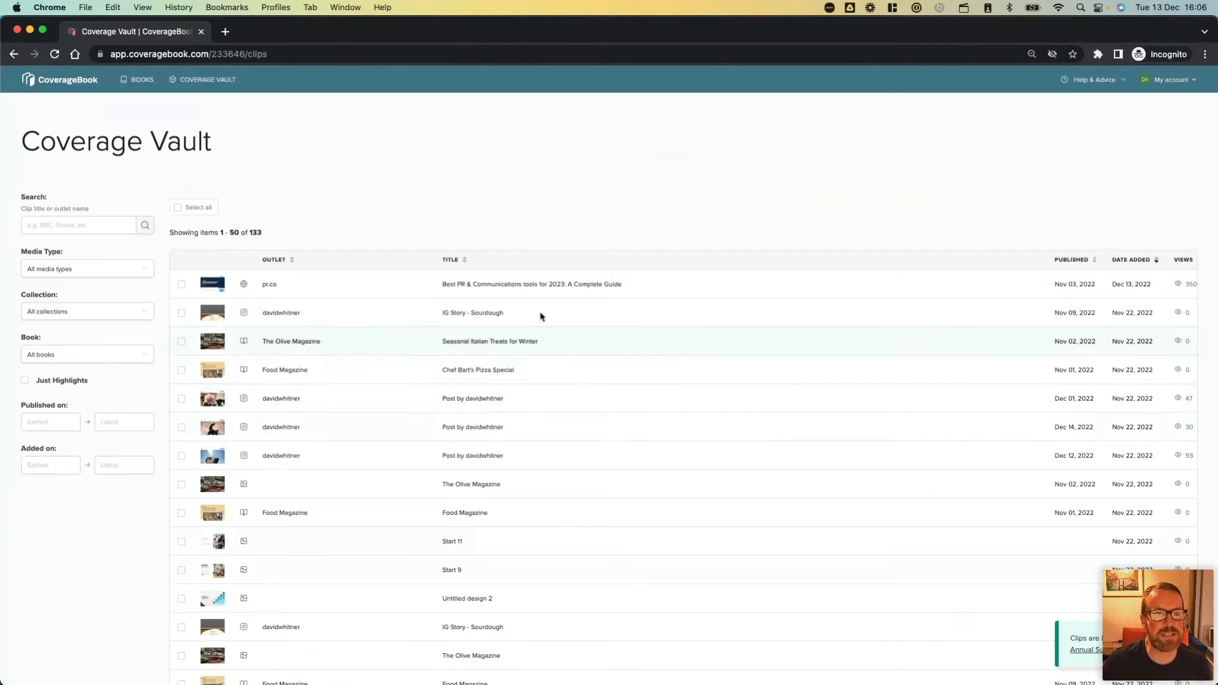
Open the first Annual Summary book from the book list, review its overview and view its metrics summary.
left_click(140, 79)
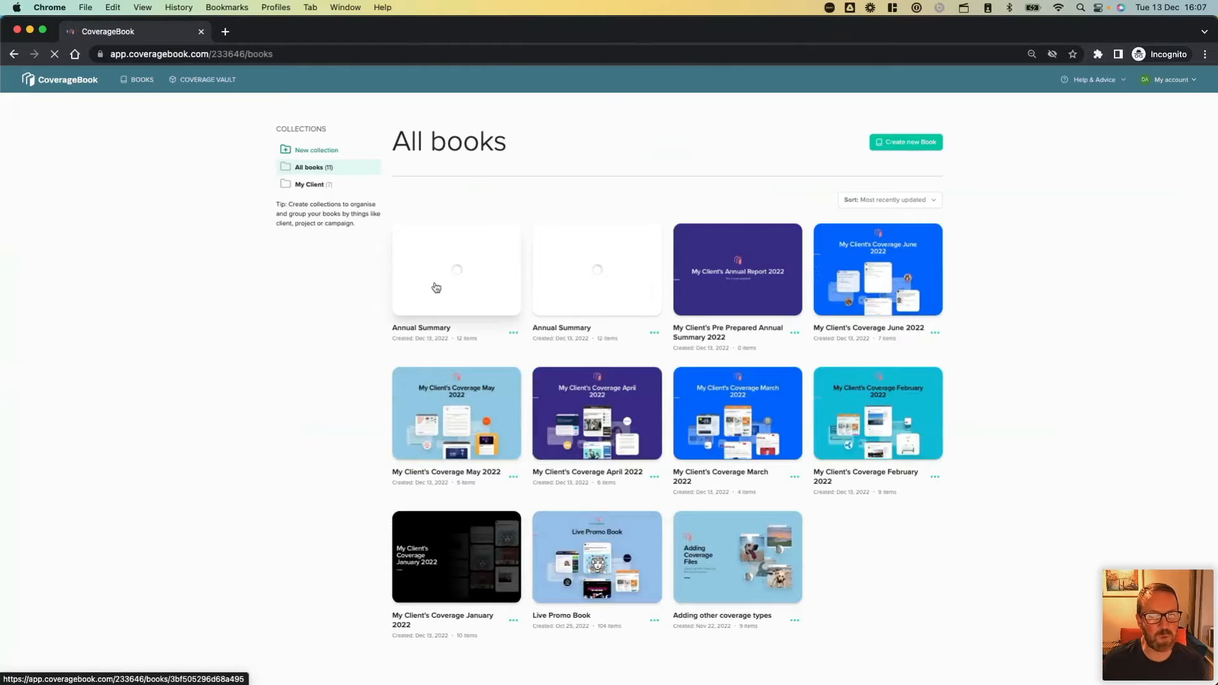
left_click(436, 287)
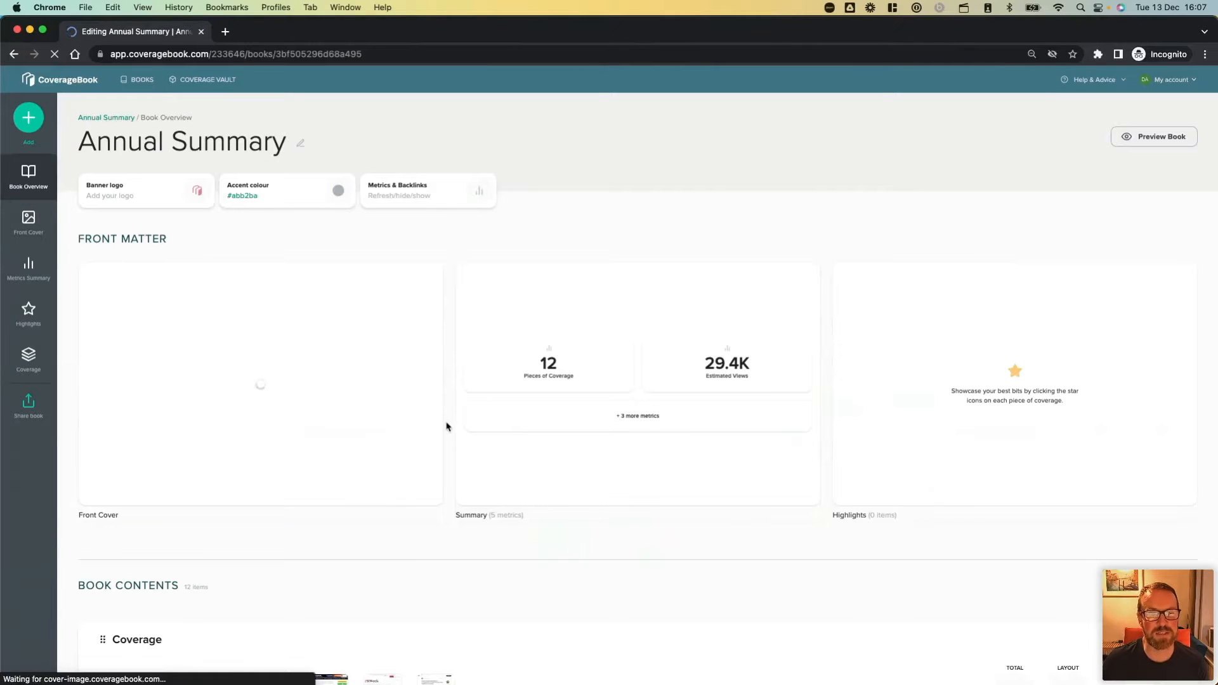
scroll(447, 426, "down", 3)
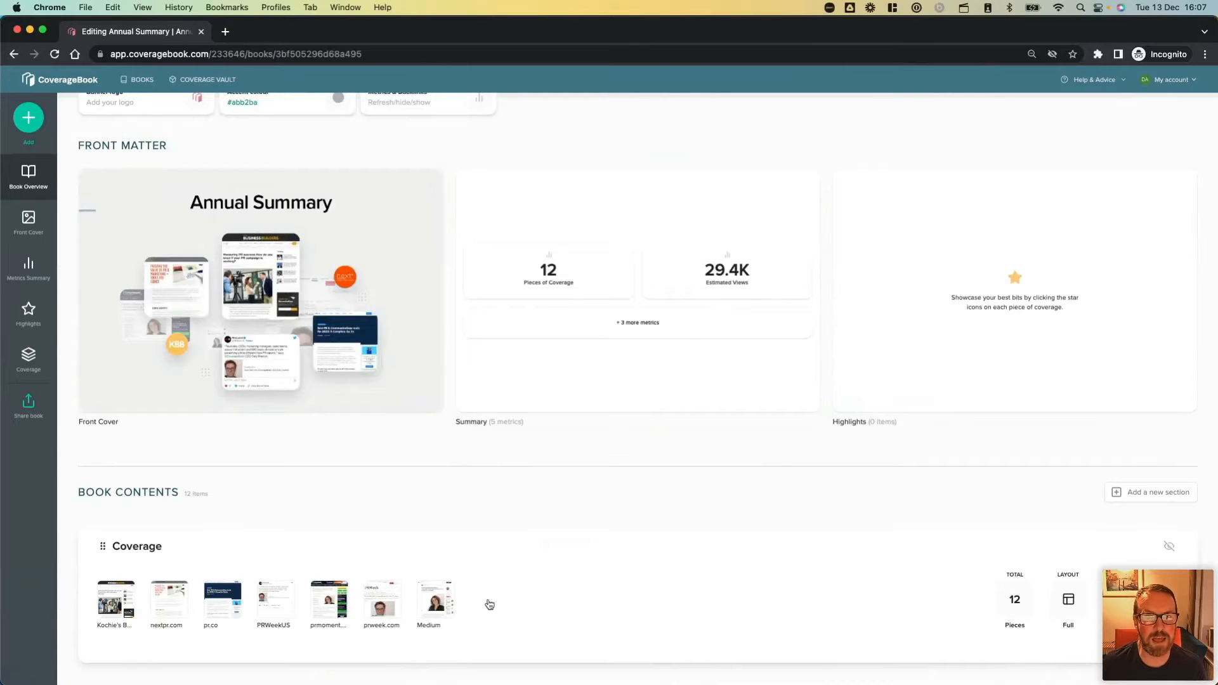
left_click(666, 223)
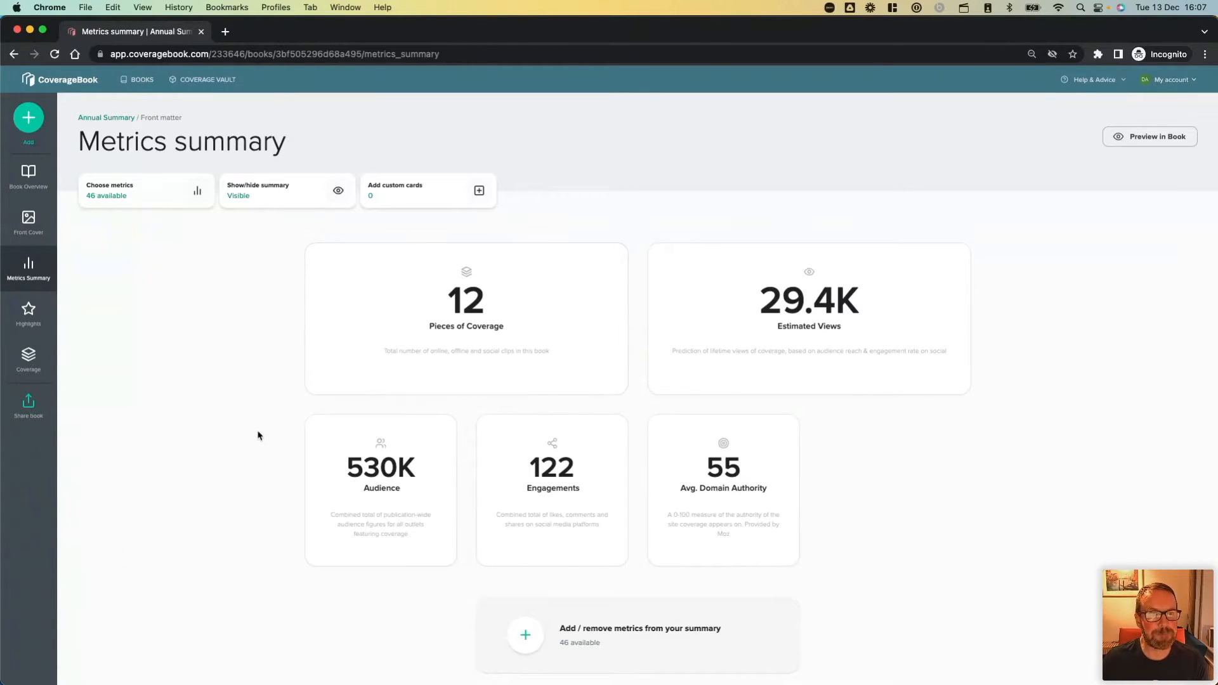
Open the clip "Yellow Blue Black Minimalist fashion and Lifestyle Magazine Cover 36" from the Coverage Vault, check its title and published date, and save its details.
left_click(202, 82)
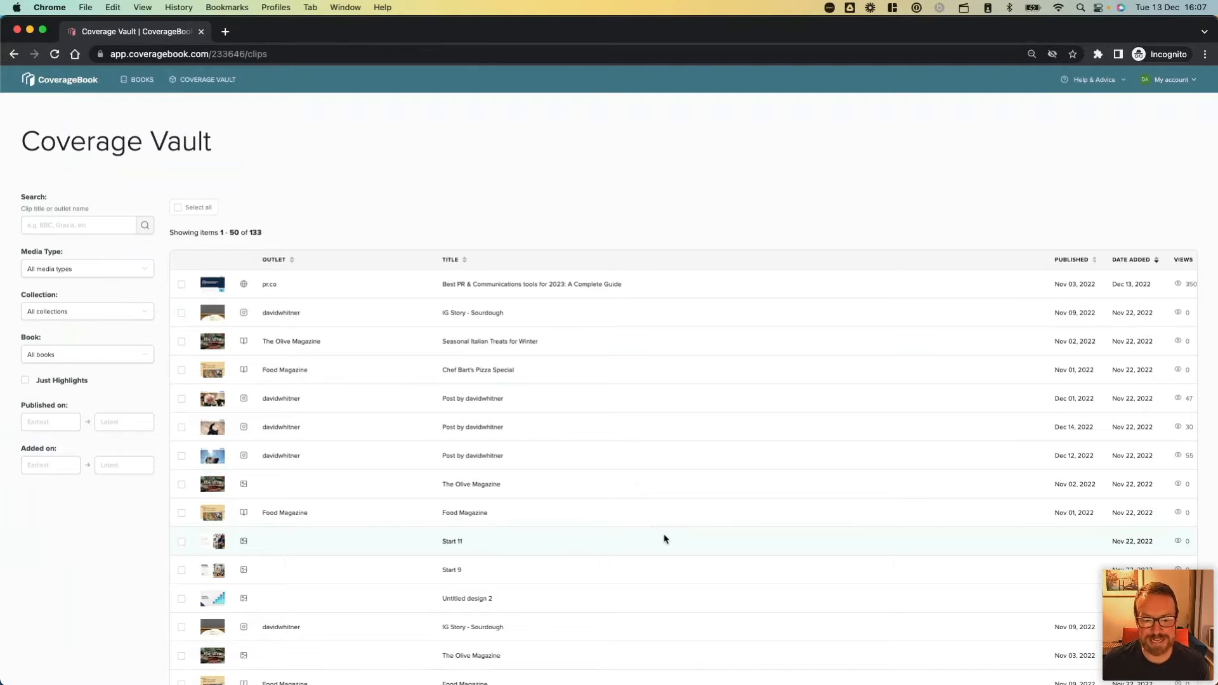
scroll(663, 540, "down", 5)
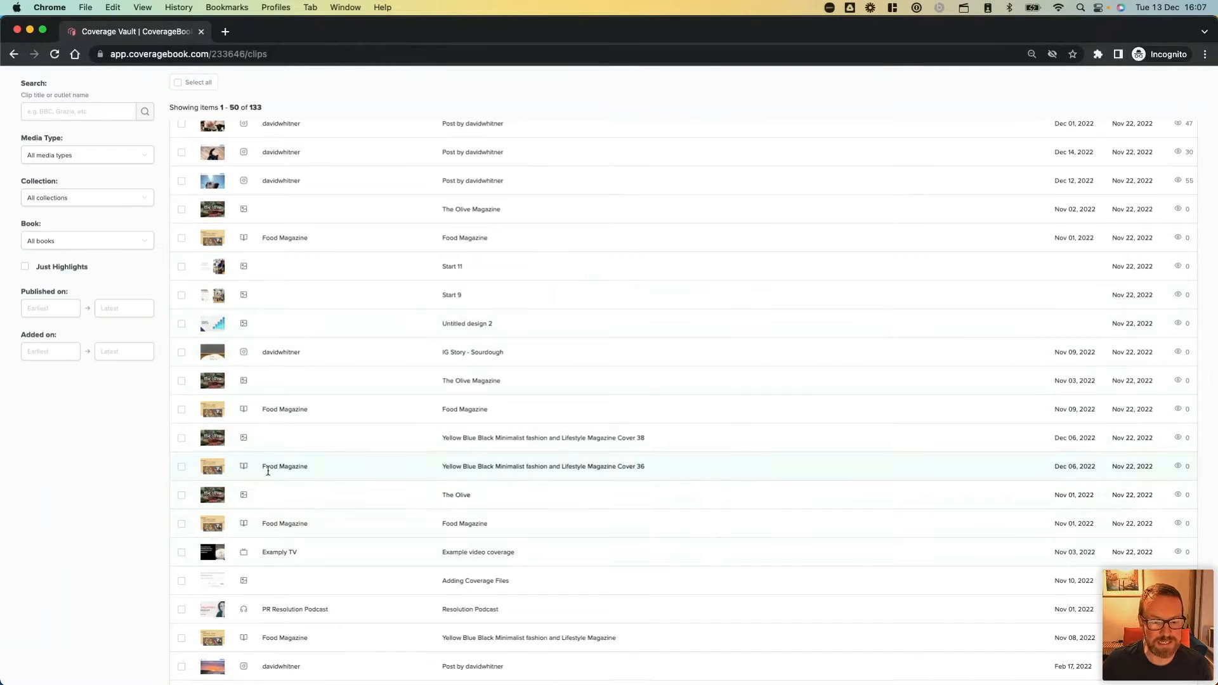
left_click(214, 470)
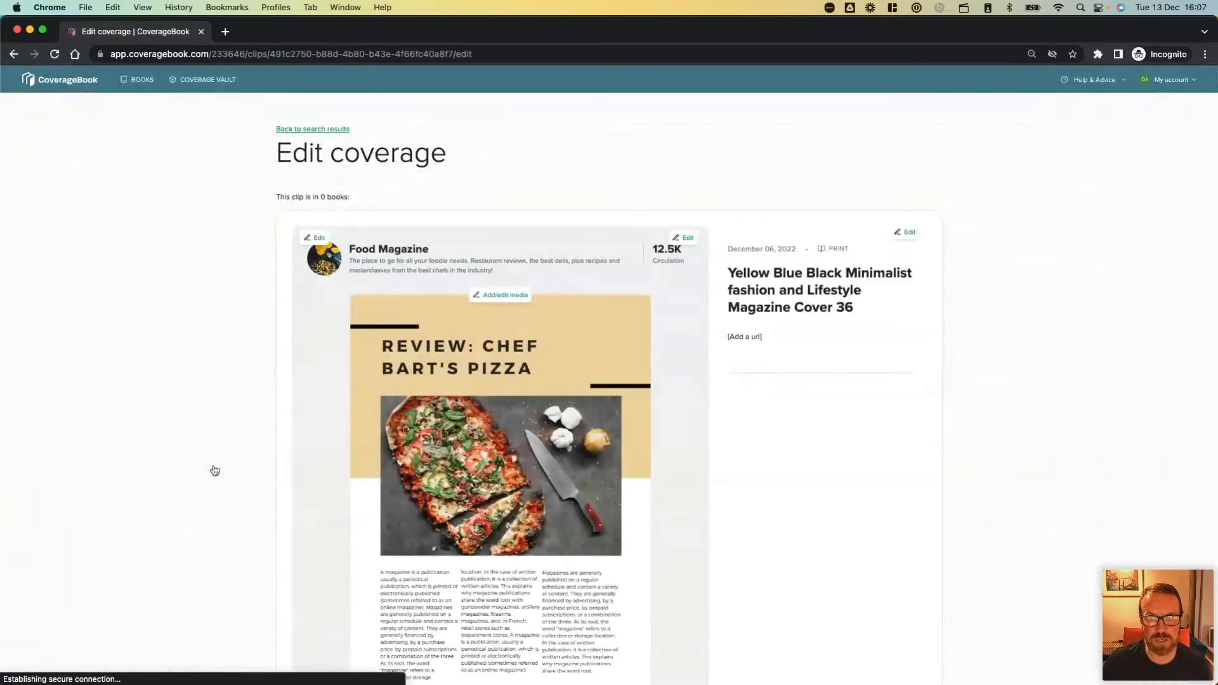
left_click(746, 255)
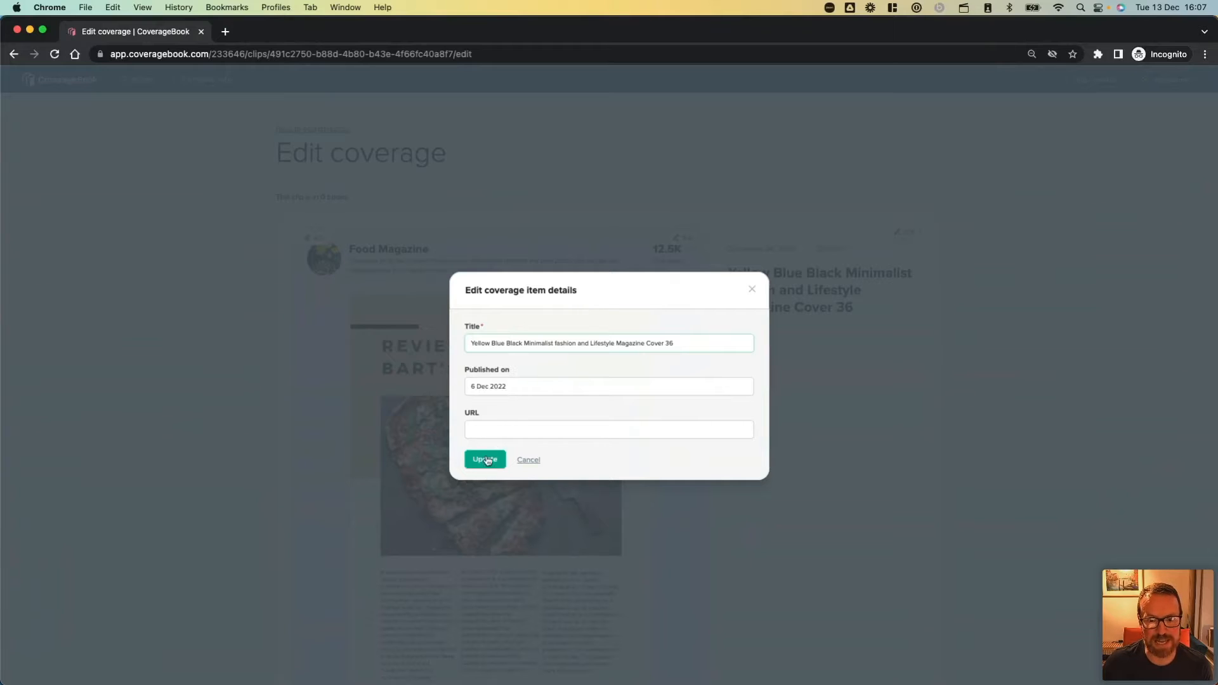
left_click(509, 387)
left_click(606, 411)
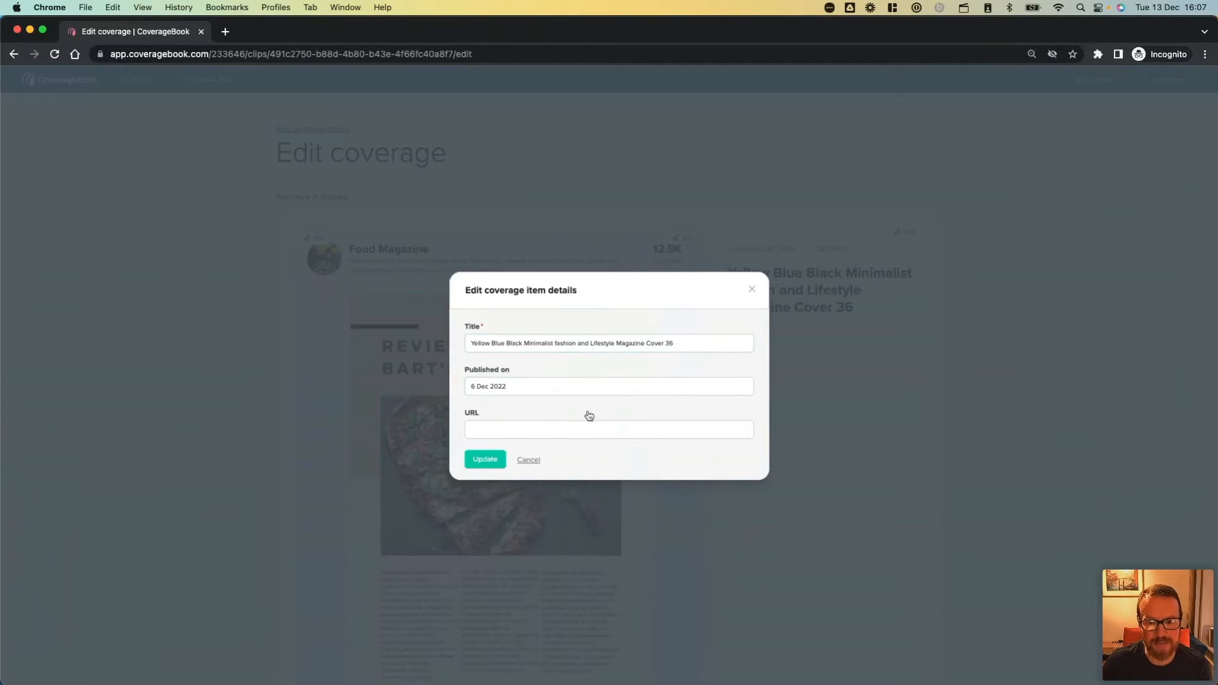
left_click(485, 460)
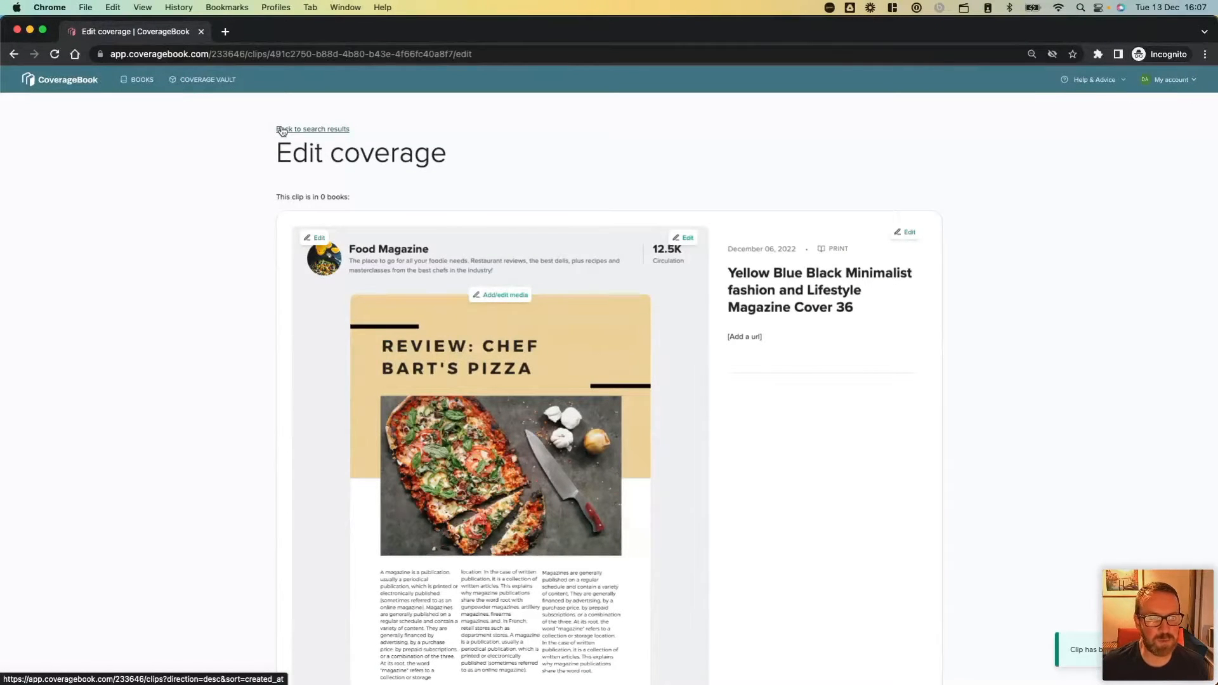
Go back to the vault's search results and reopen the first Annual Summary book from the book list.
left_click(282, 130)
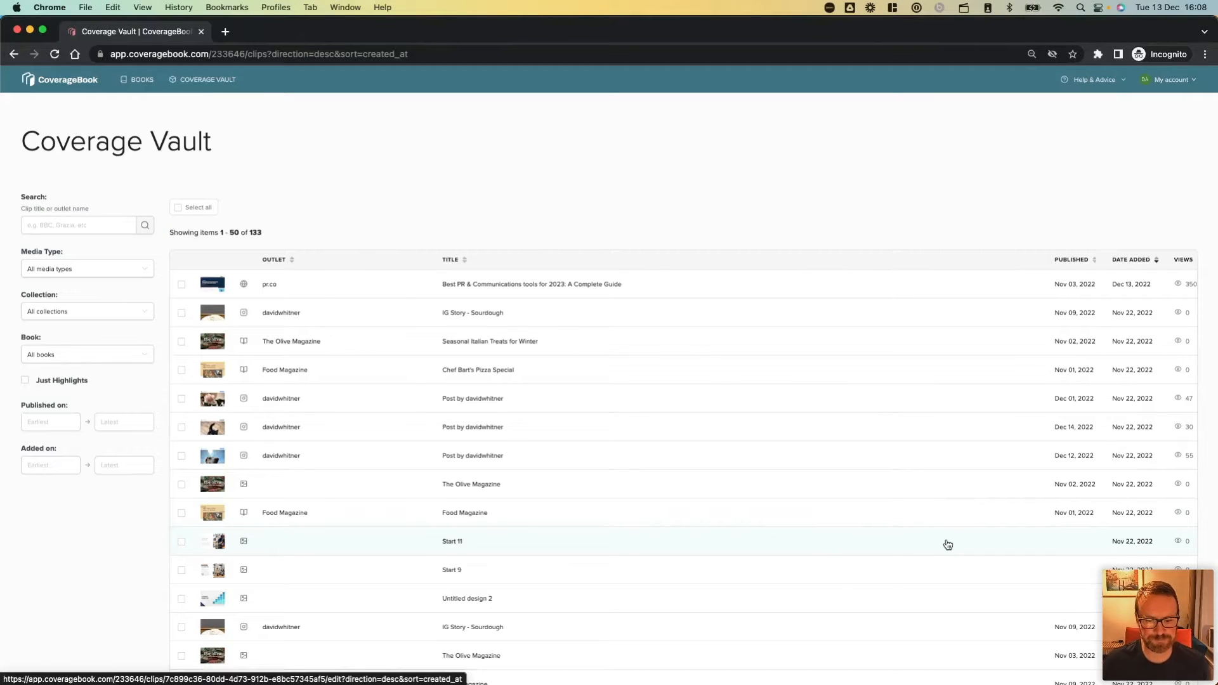
left_click(134, 81)
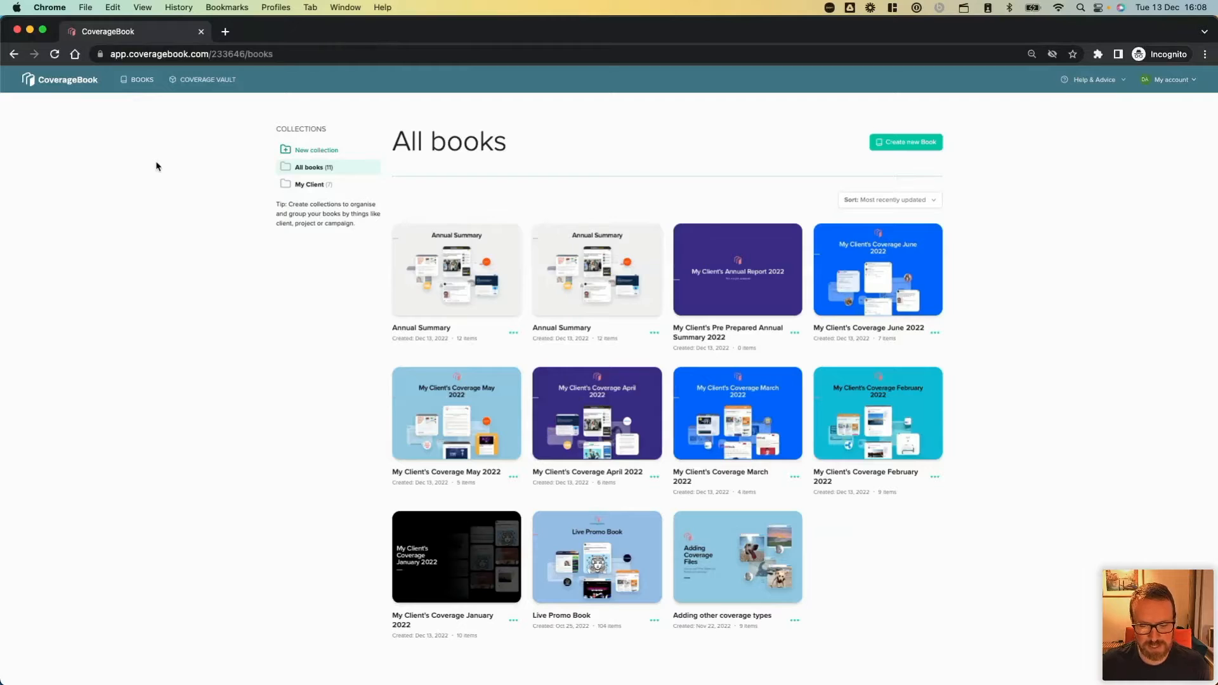
left_click(459, 286)
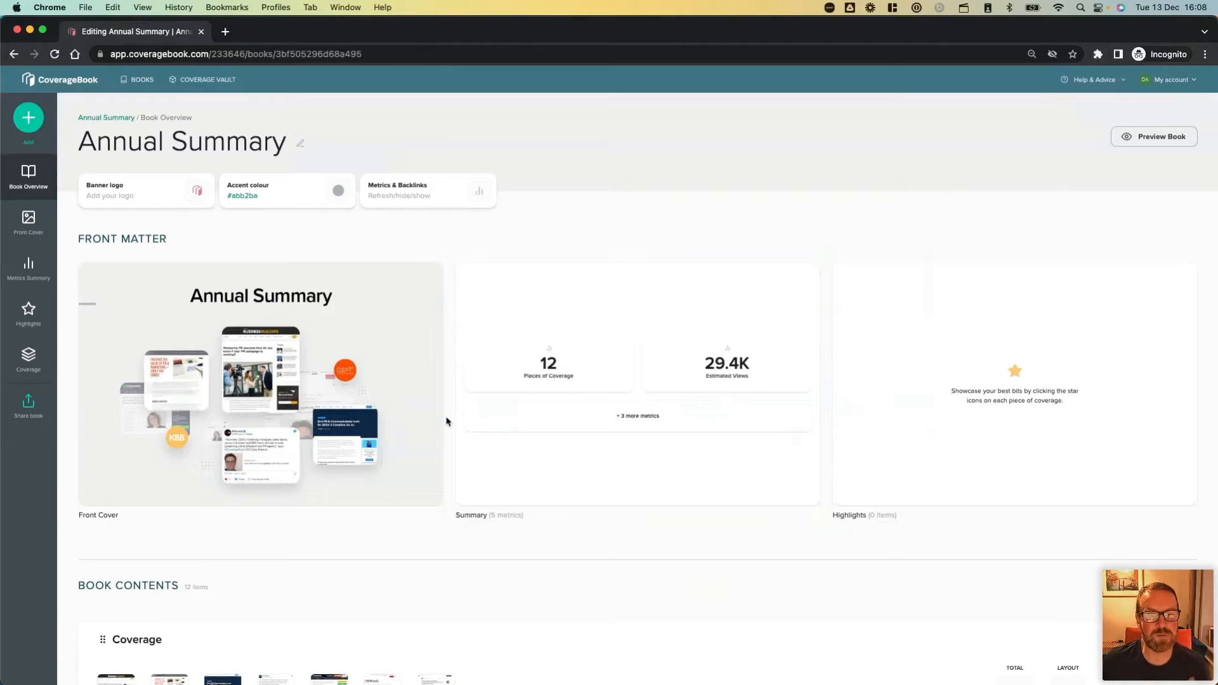
Open the Coverage section of the Annual Summary book and look through its clips.
scroll(447, 422, "down", 1)
scroll(447, 421, "down", 3)
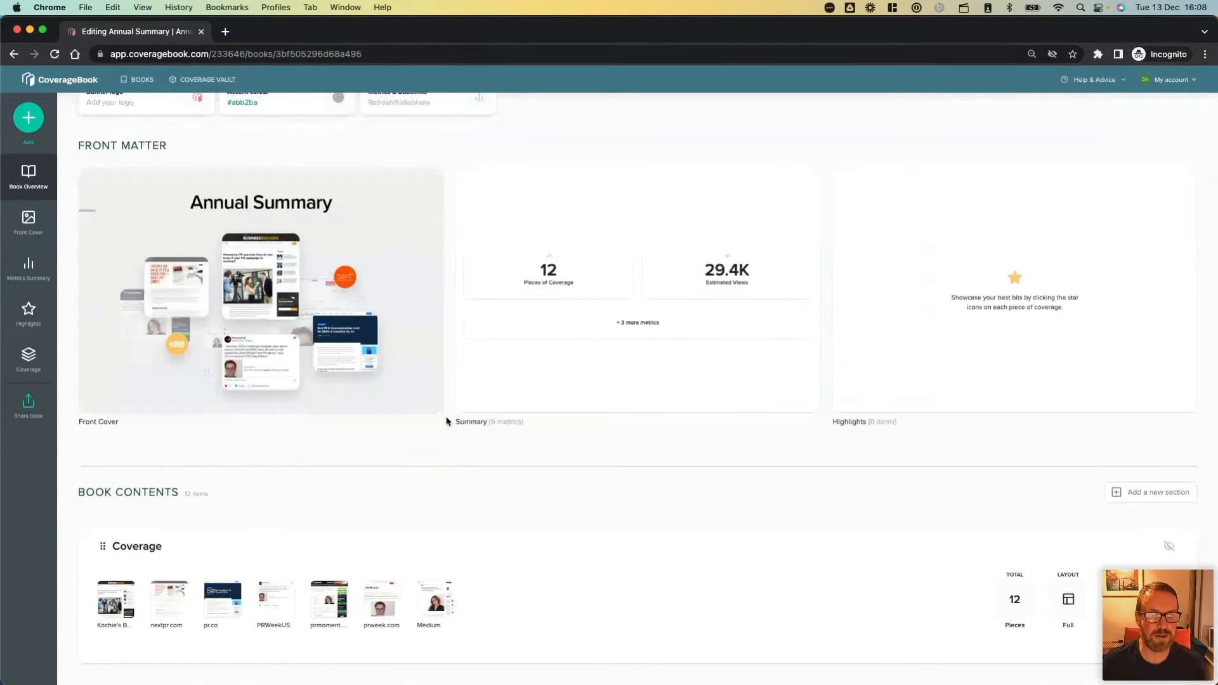
left_click(518, 599)
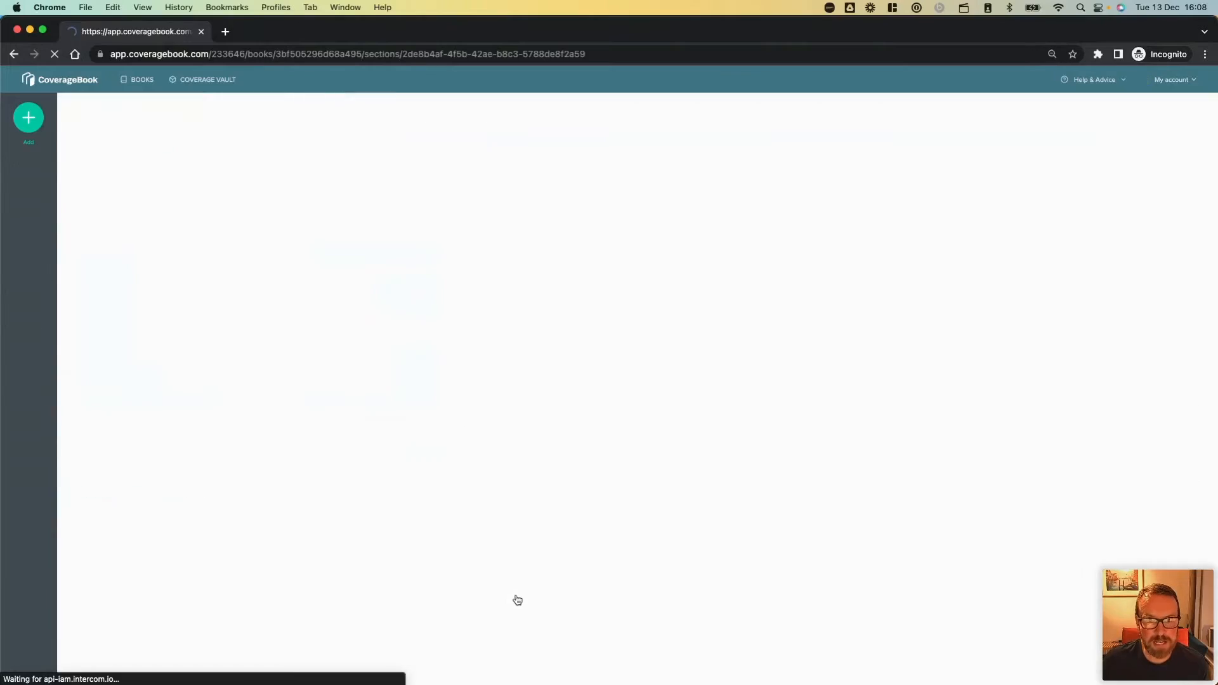
scroll(518, 599, "down", 3)
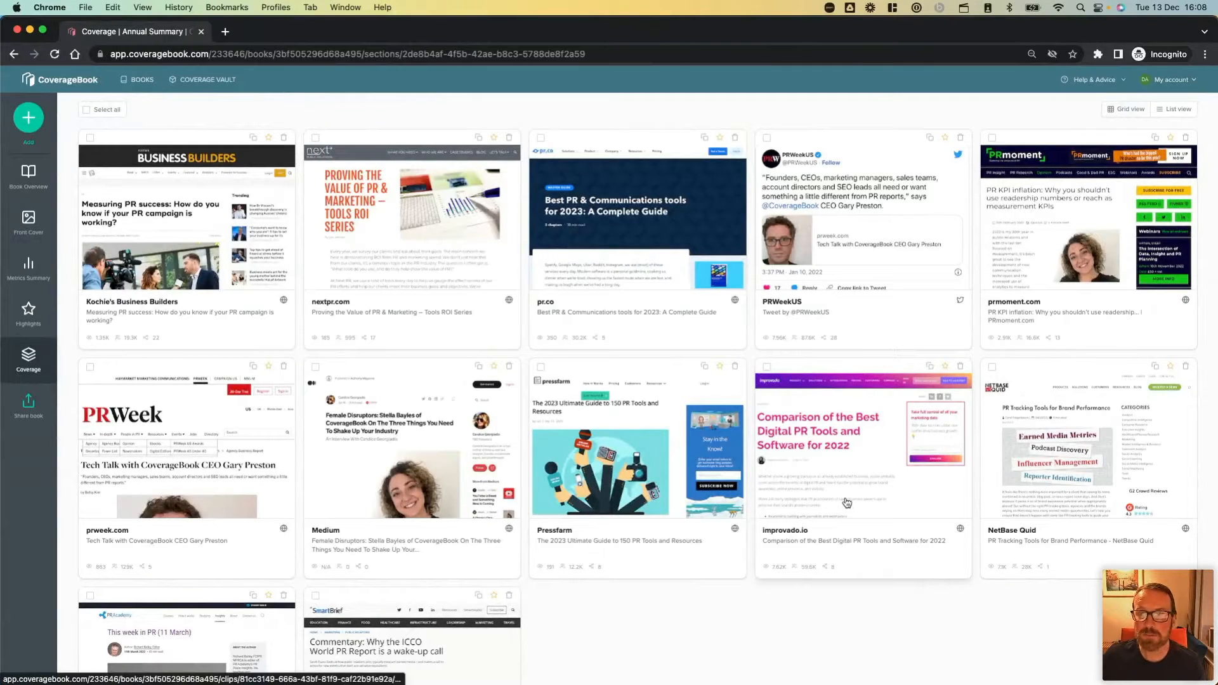
scroll(509, 441, "up", 2)
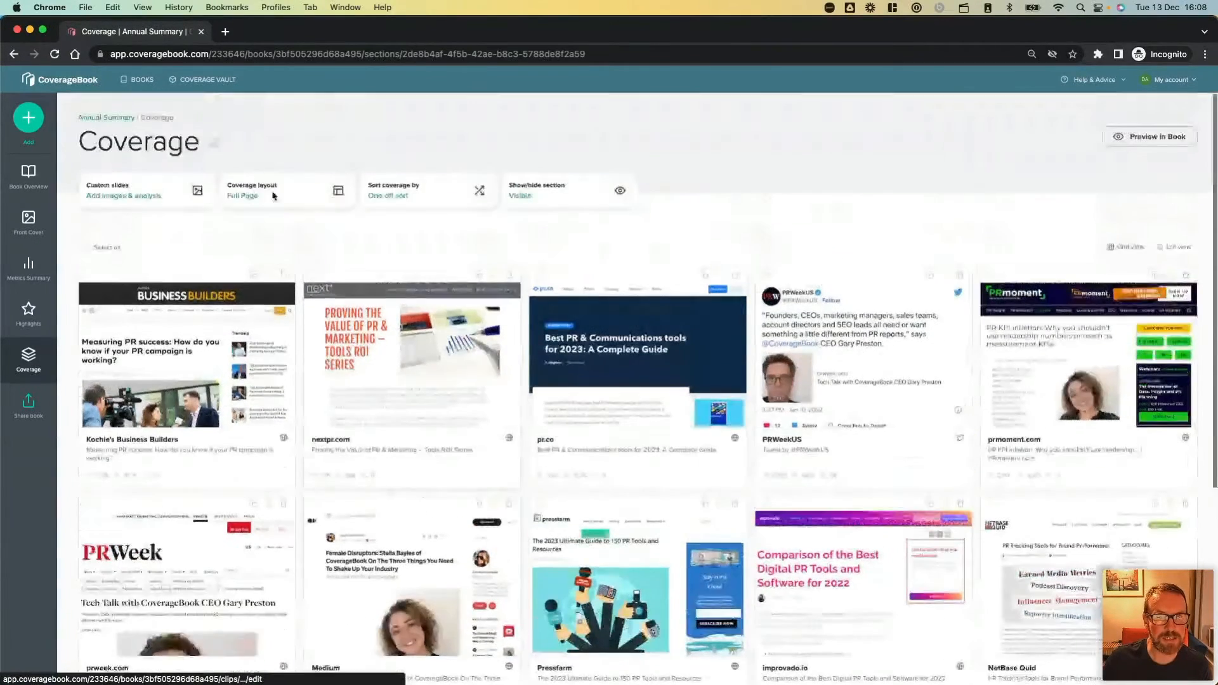
Sort the Coverage section once by Views (largest first) and highlight its first three clips: improvado.io, PRWeekUS and NetBase Quid.
left_click(437, 192)
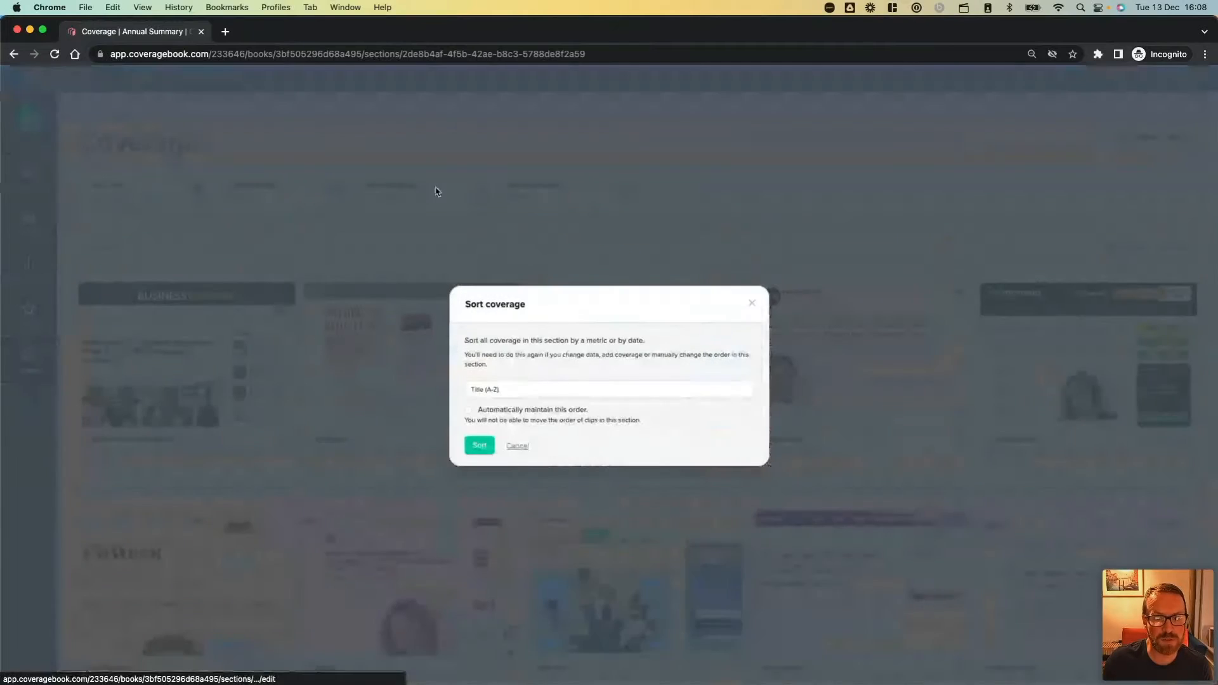
left_click(515, 388)
scroll(533, 449, "down", 4)
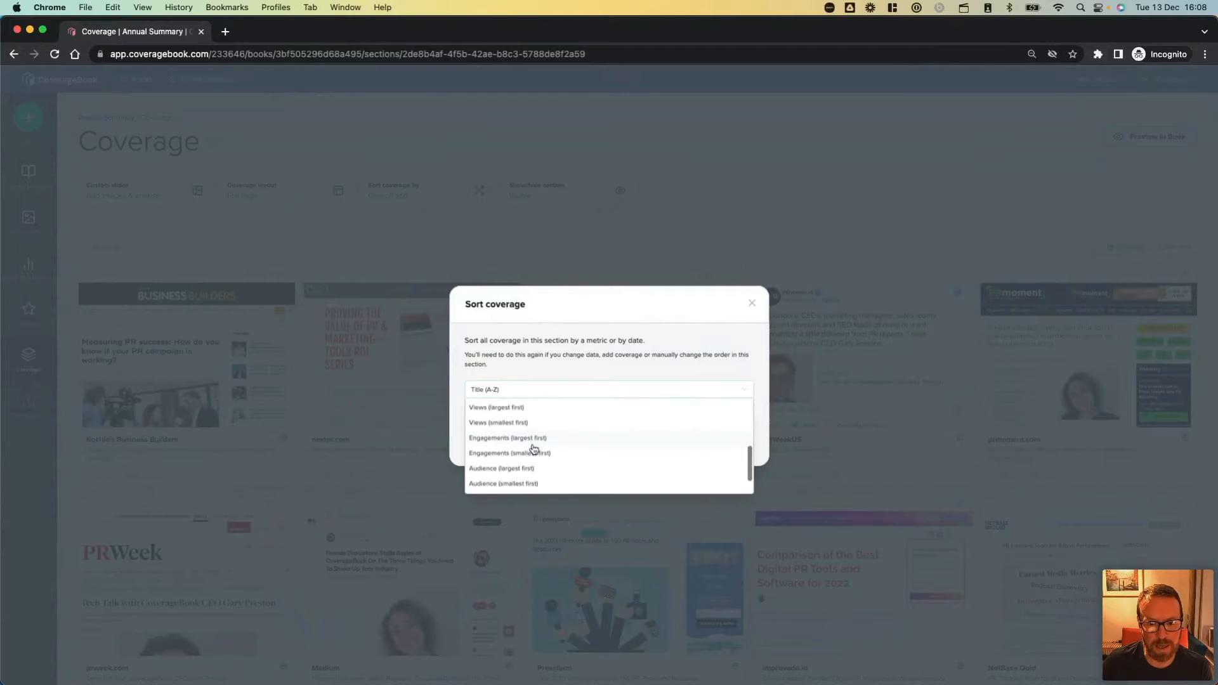
left_click(525, 427)
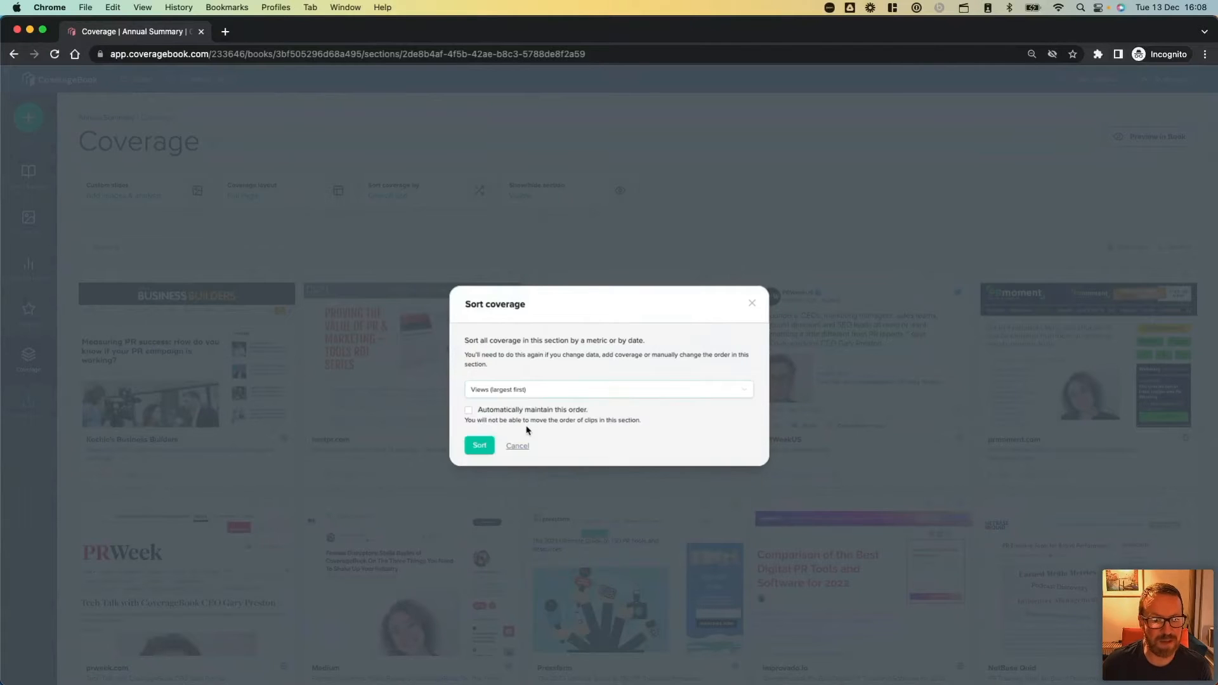
left_click(479, 446)
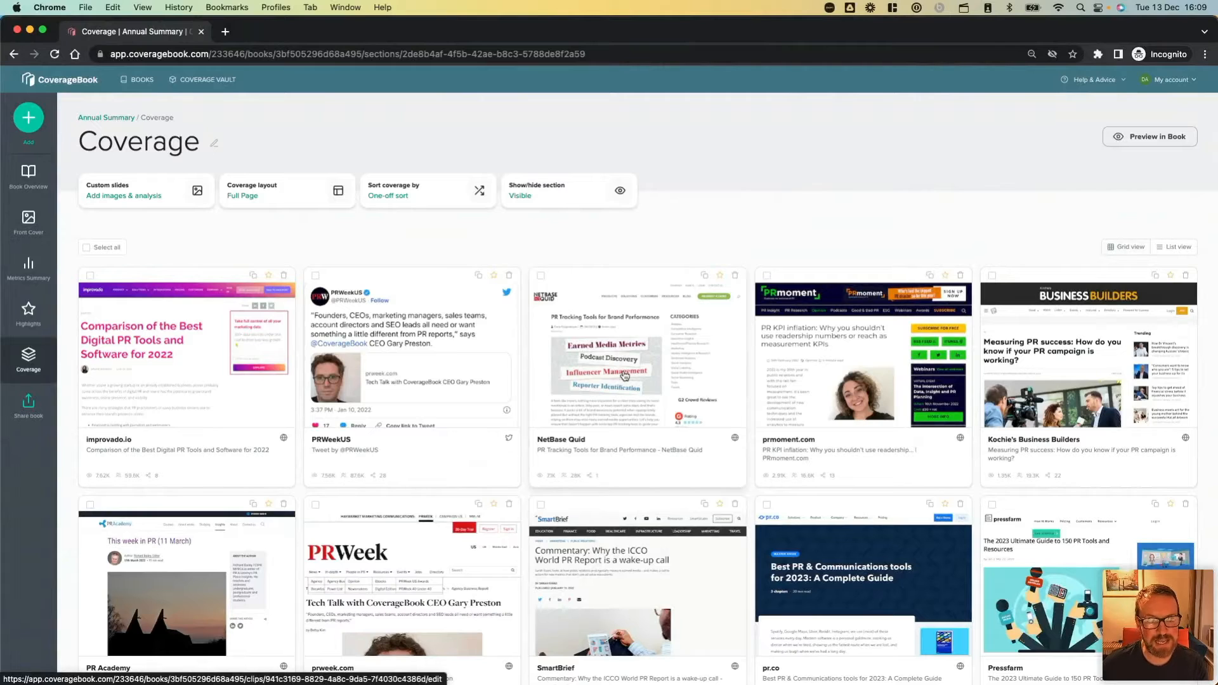
left_click(269, 275)
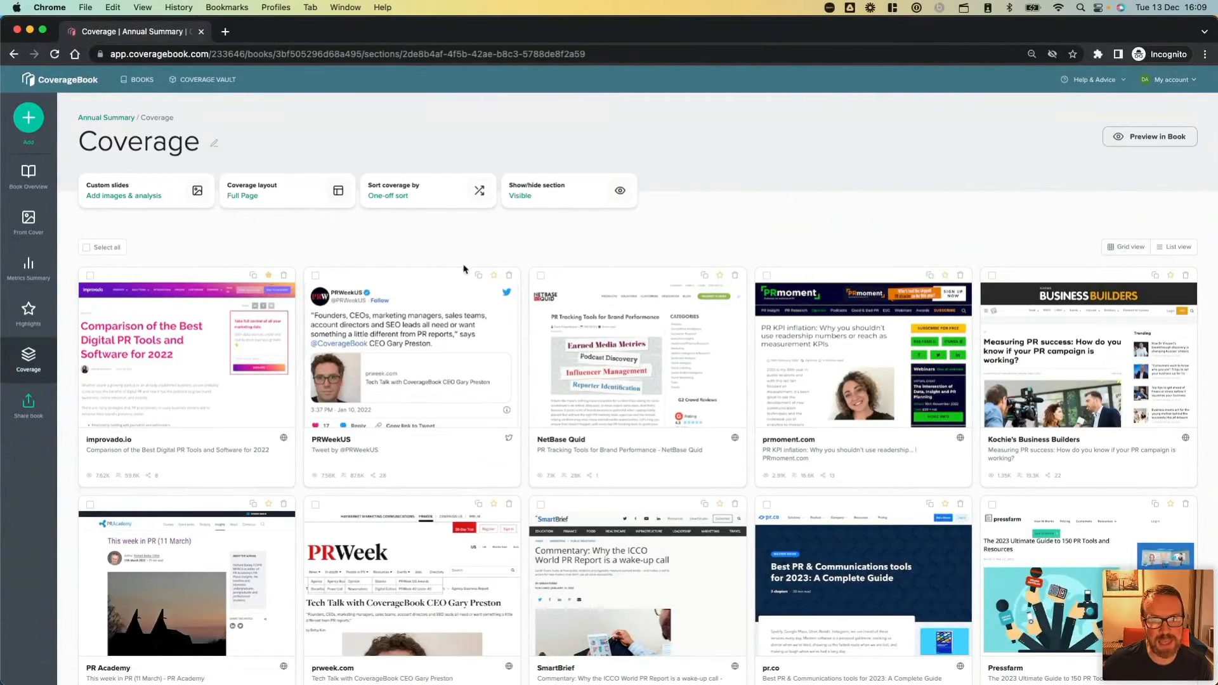
left_click(494, 274)
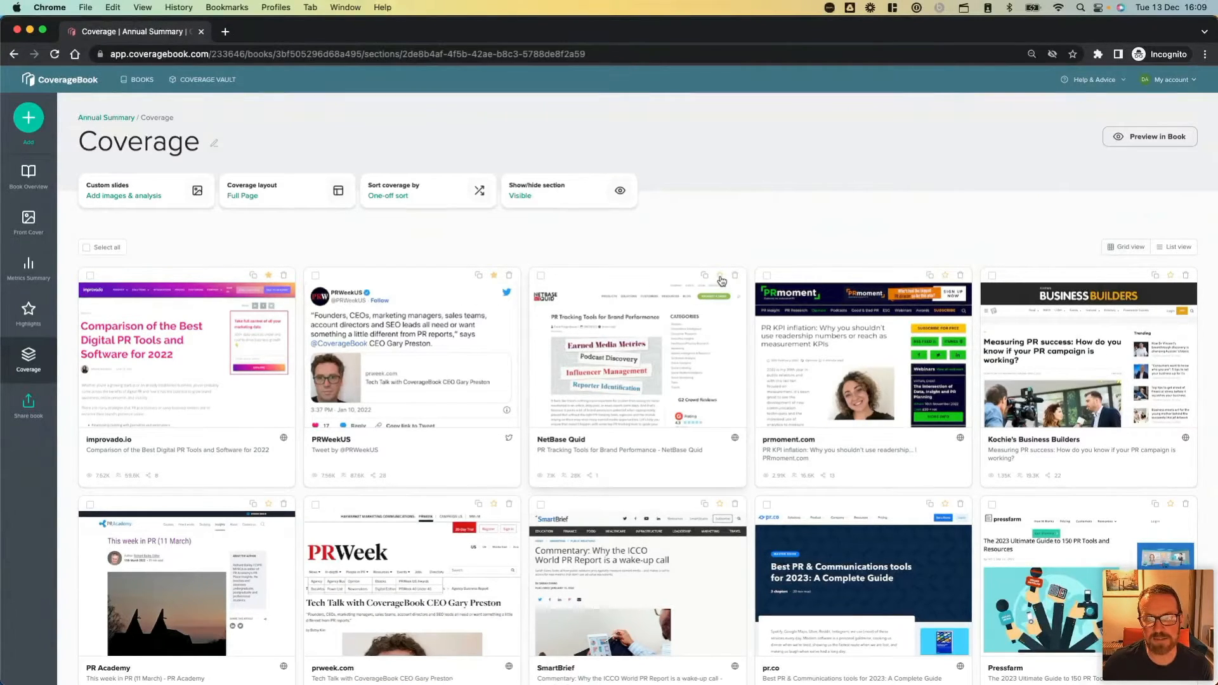
Re-sort the Coverage section by Published on (newest first), leaving automatic ordering off, and open the book's Highlights page.
left_click(447, 202)
left_click(509, 392)
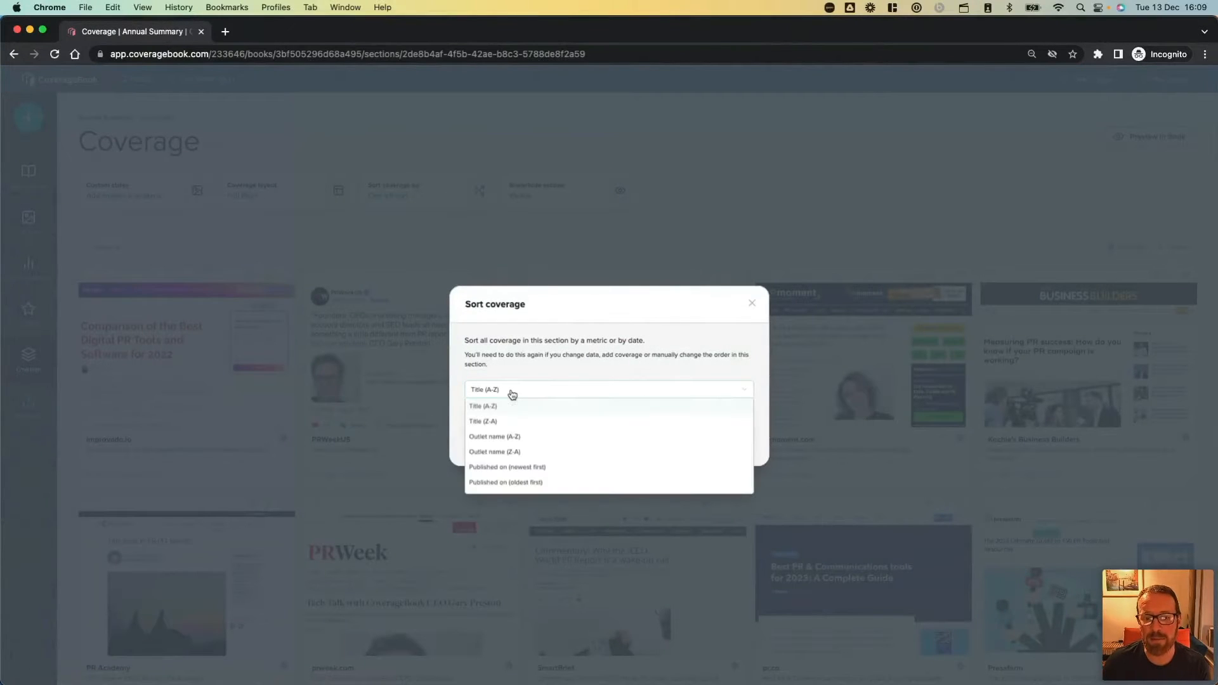
left_click(571, 469)
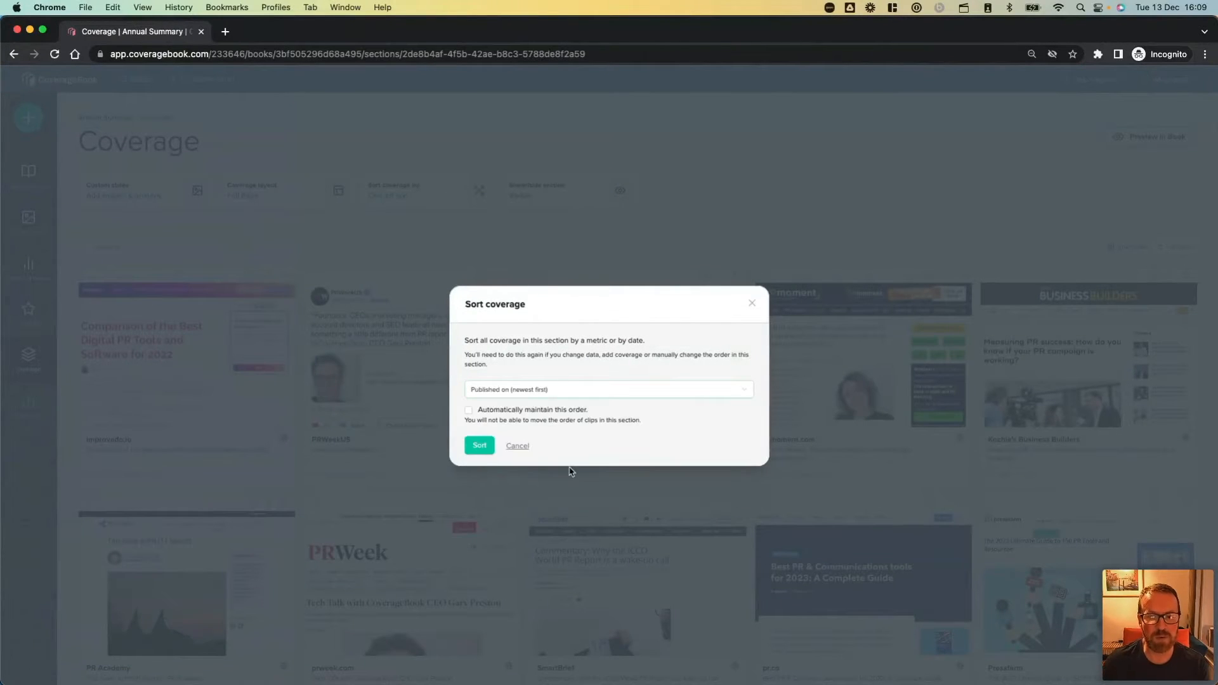
left_click(478, 445)
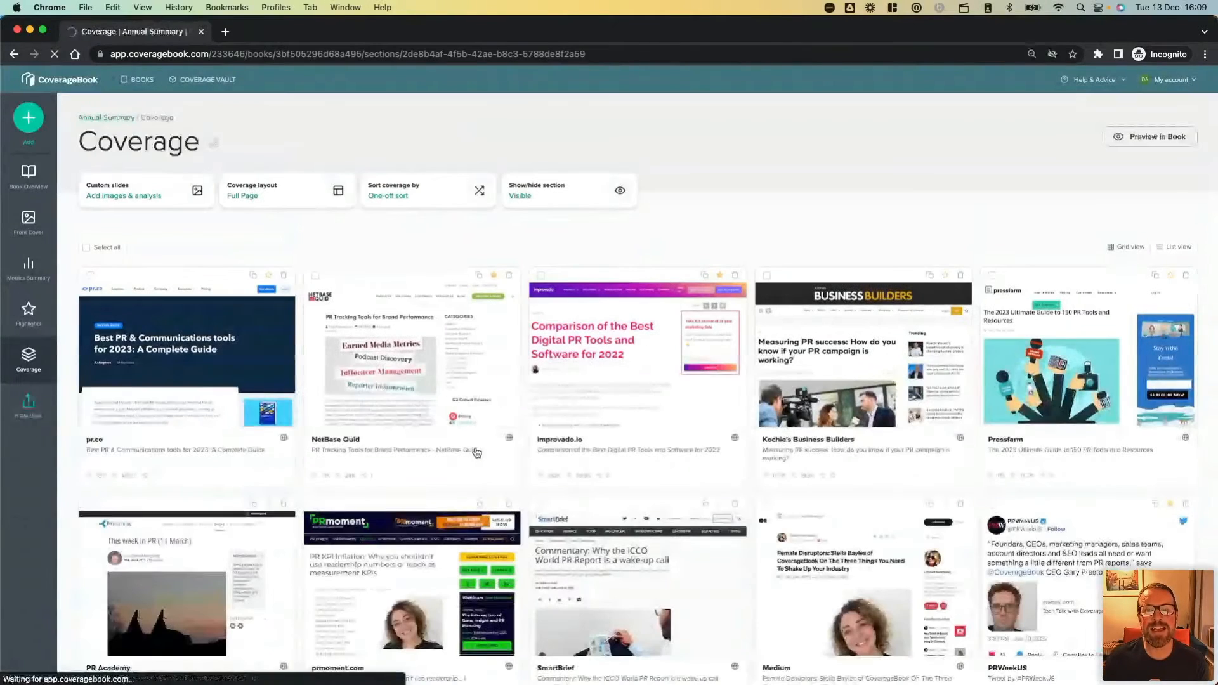
left_click(28, 311)
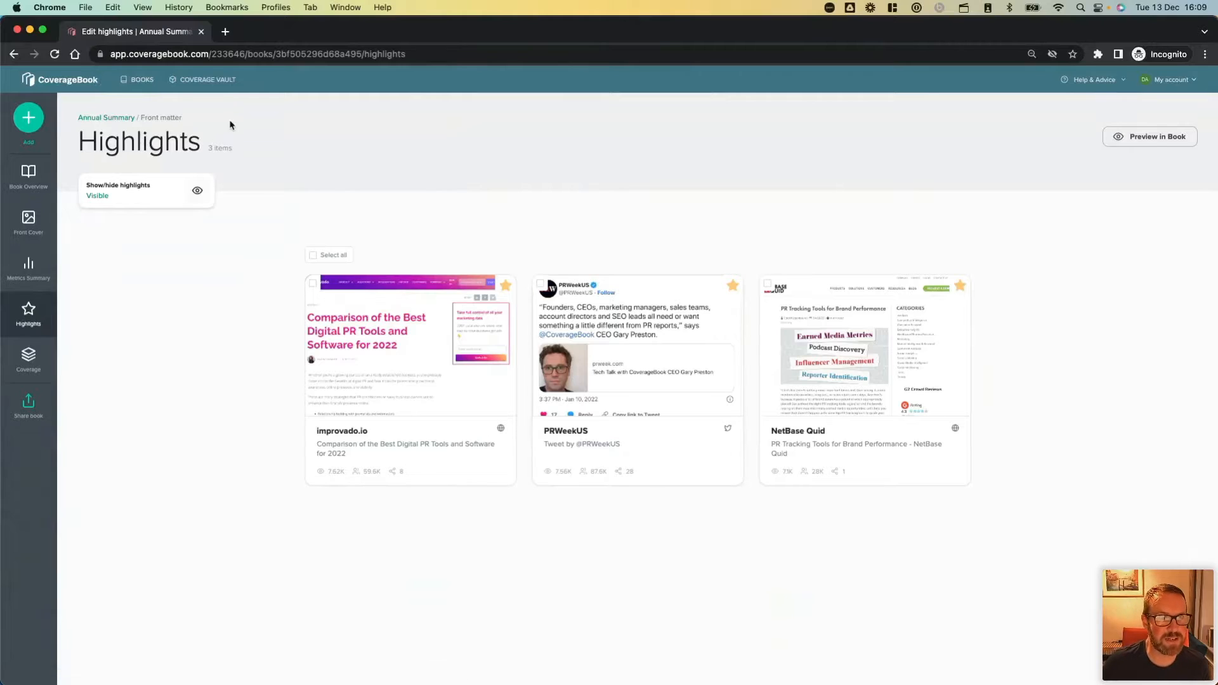
Open the Coverage Vault, look through the available media types, and filter the clips by Instagram.
left_click(215, 80)
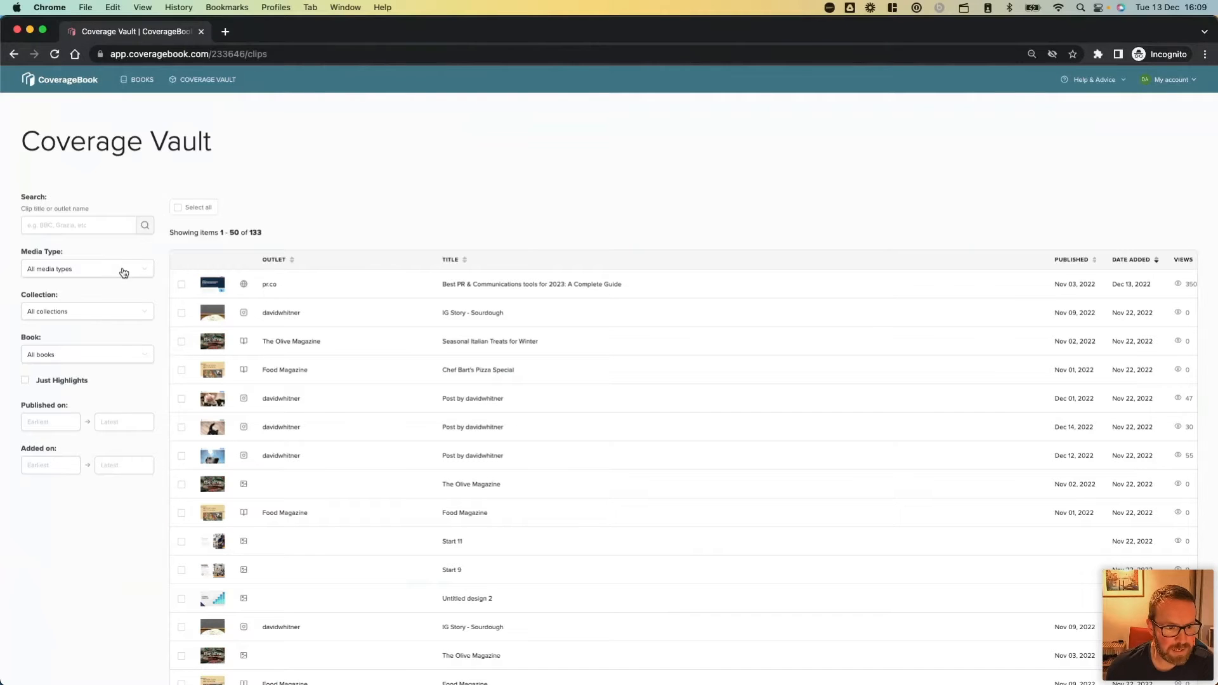
scroll(124, 273, "up", 5)
scroll(123, 273, "left", 2)
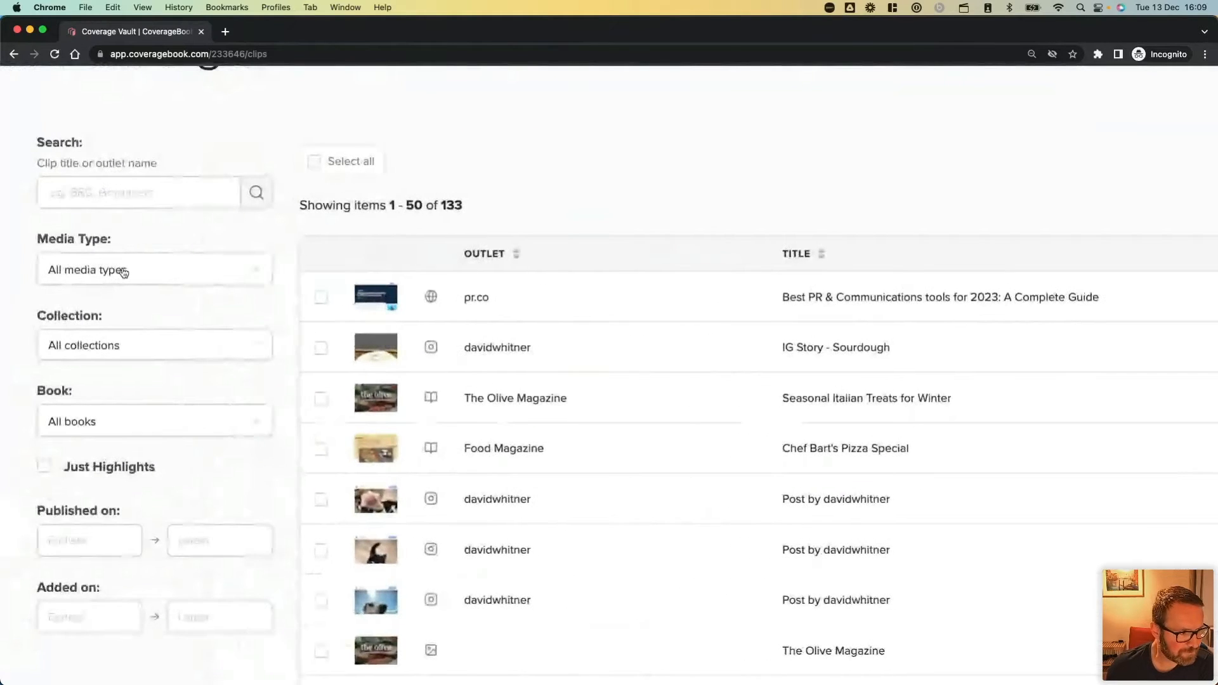
left_click(139, 276)
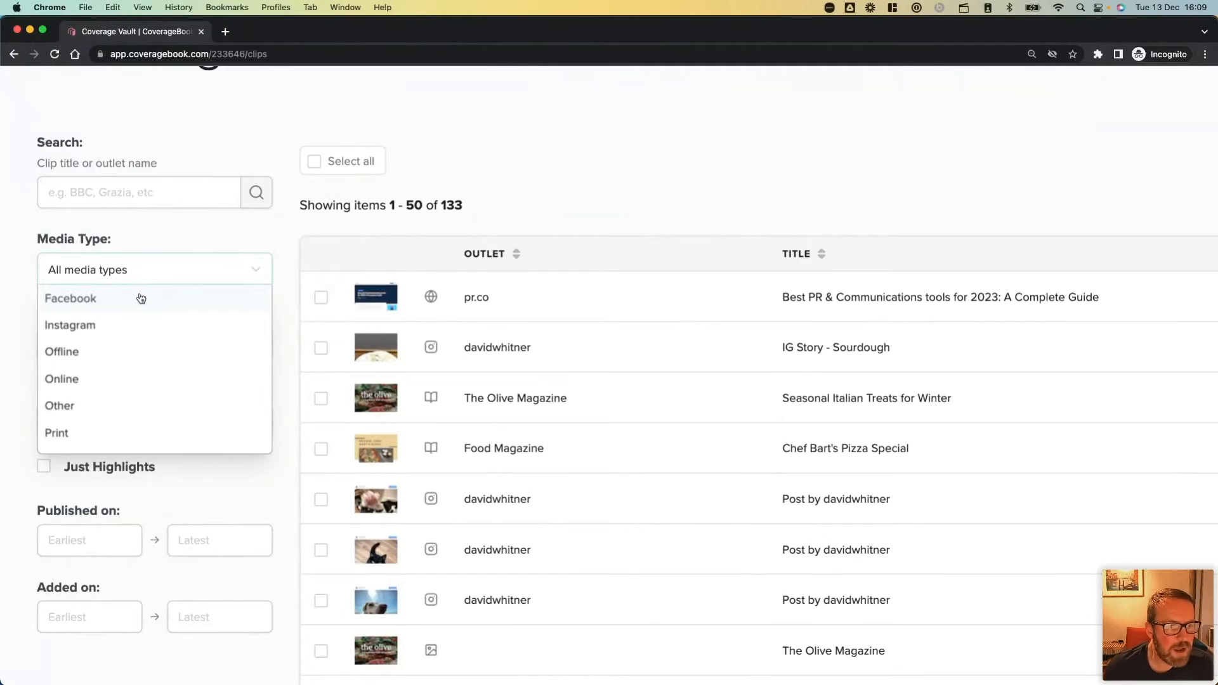
scroll(141, 299, "up", 1)
scroll(141, 298, "down", 1)
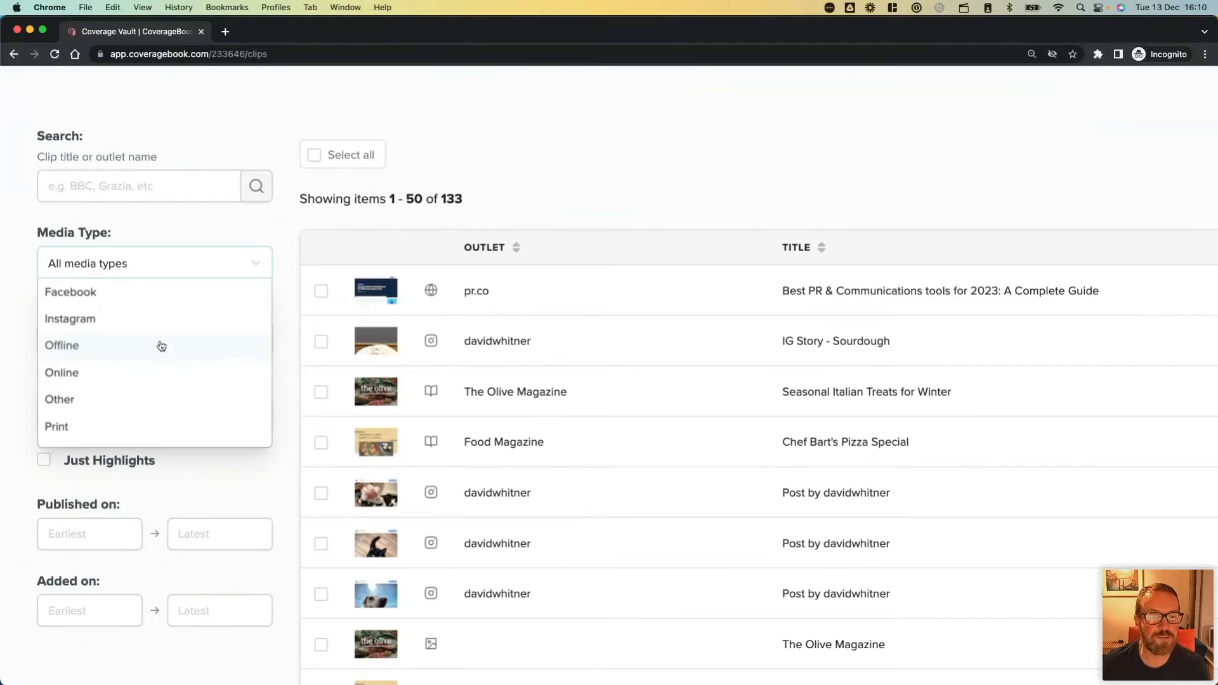
scroll(159, 377, "down", 5)
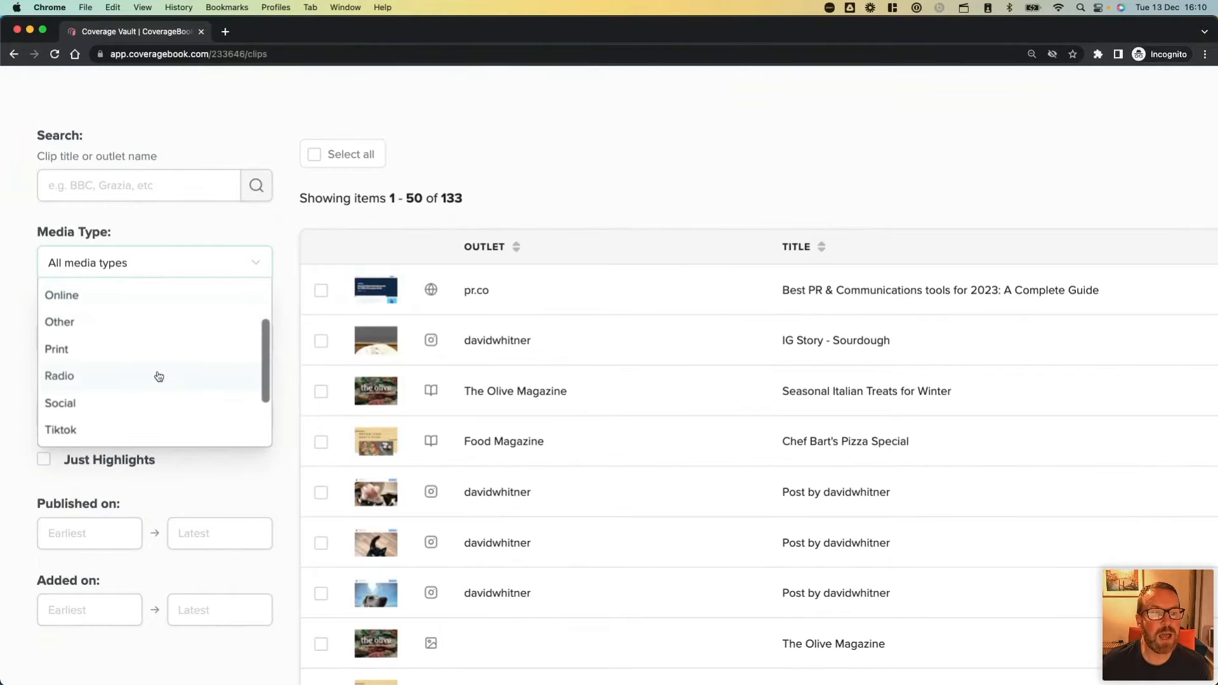
scroll(159, 377, "down", 3)
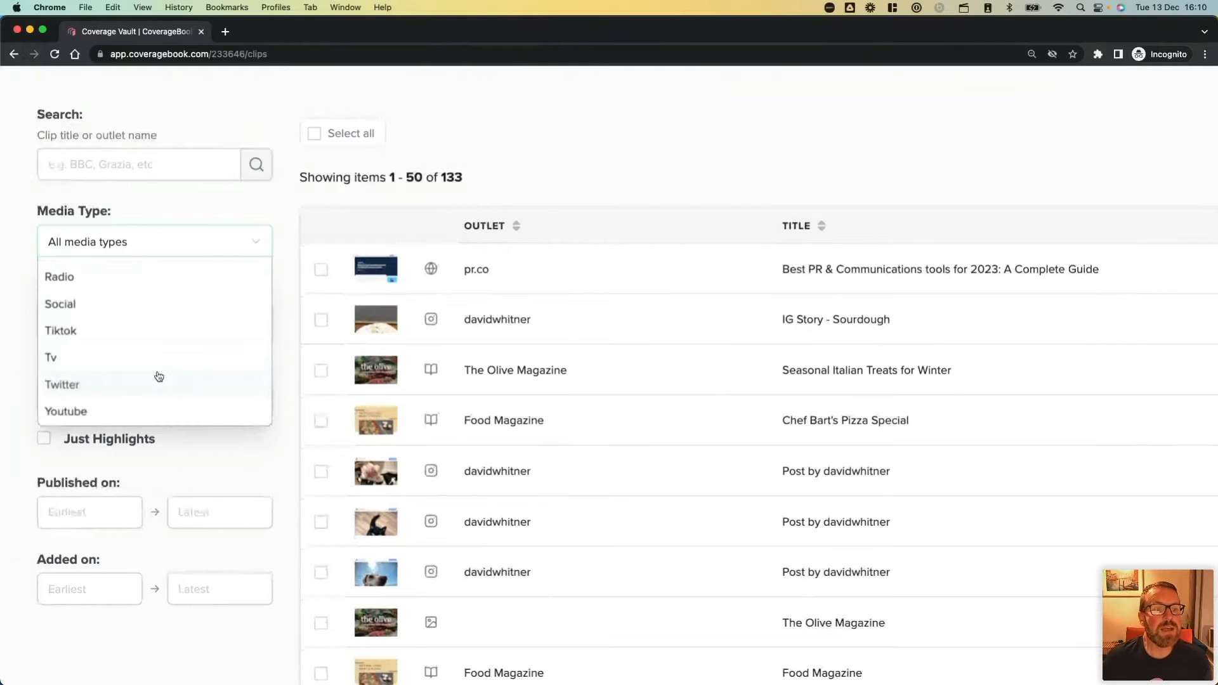
scroll(155, 327, "up", 3)
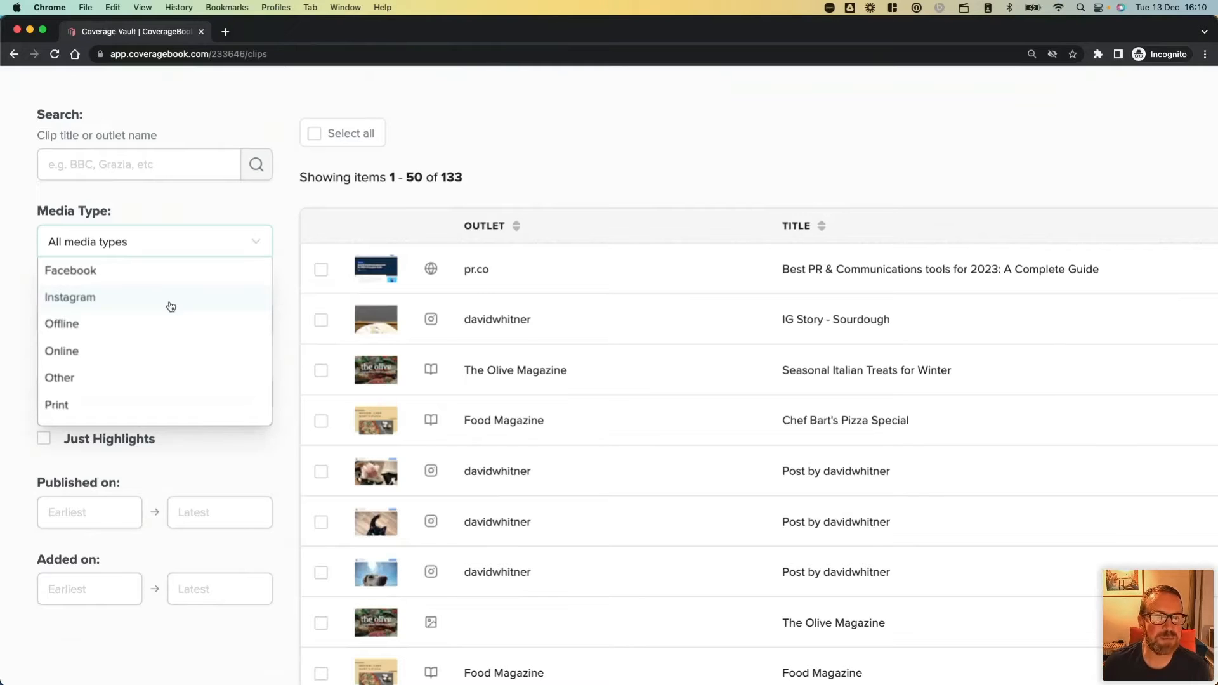
left_click(171, 307)
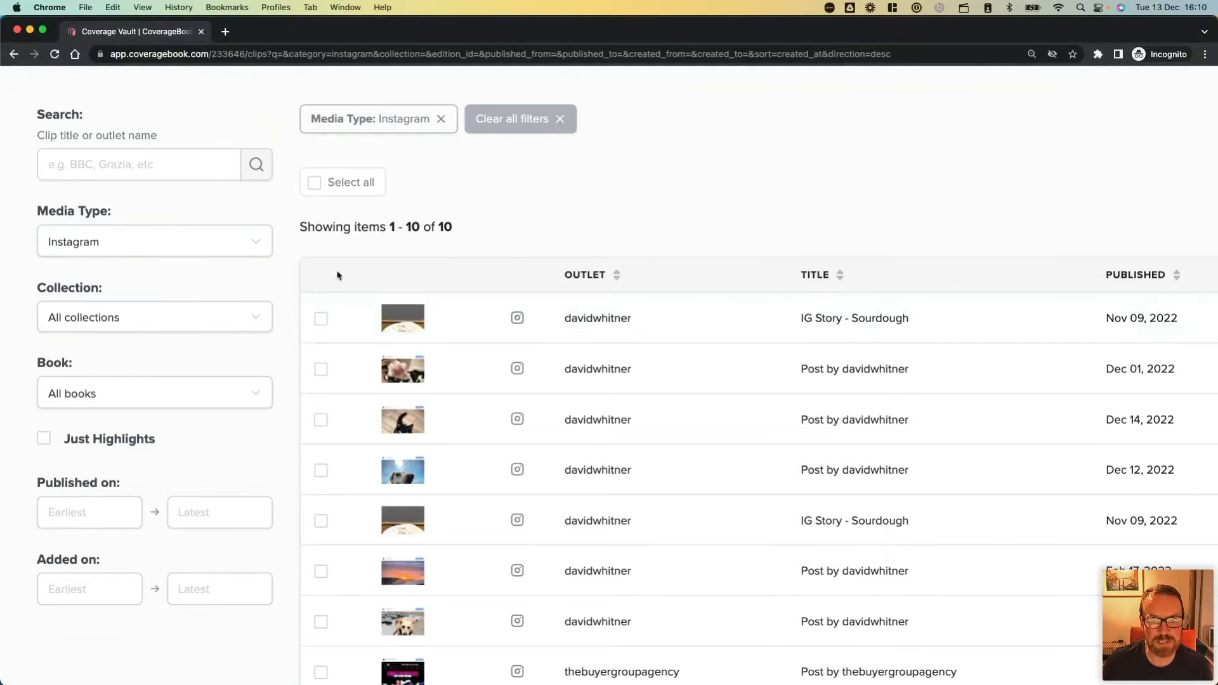
Select all the Instagram clips in the filtered vault results.
key("ctrl+minus")
key("ctrl+minus")
key("ctrl+minus")
key("ctrl+minus")
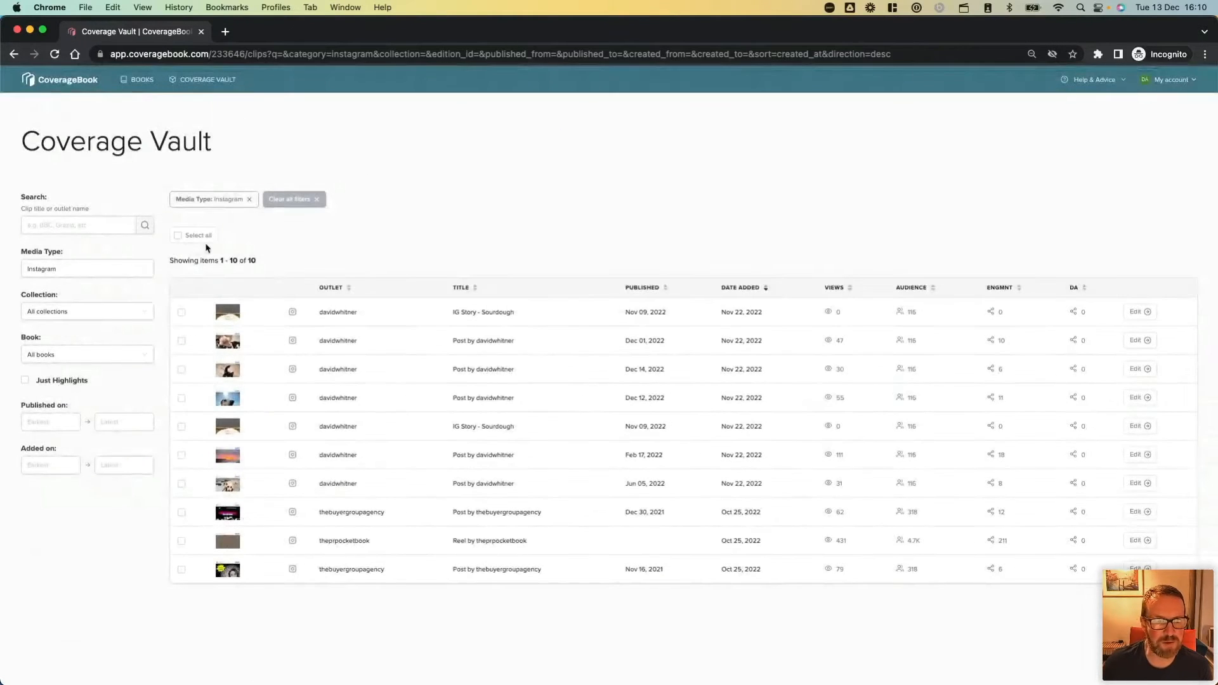
left_click(178, 236)
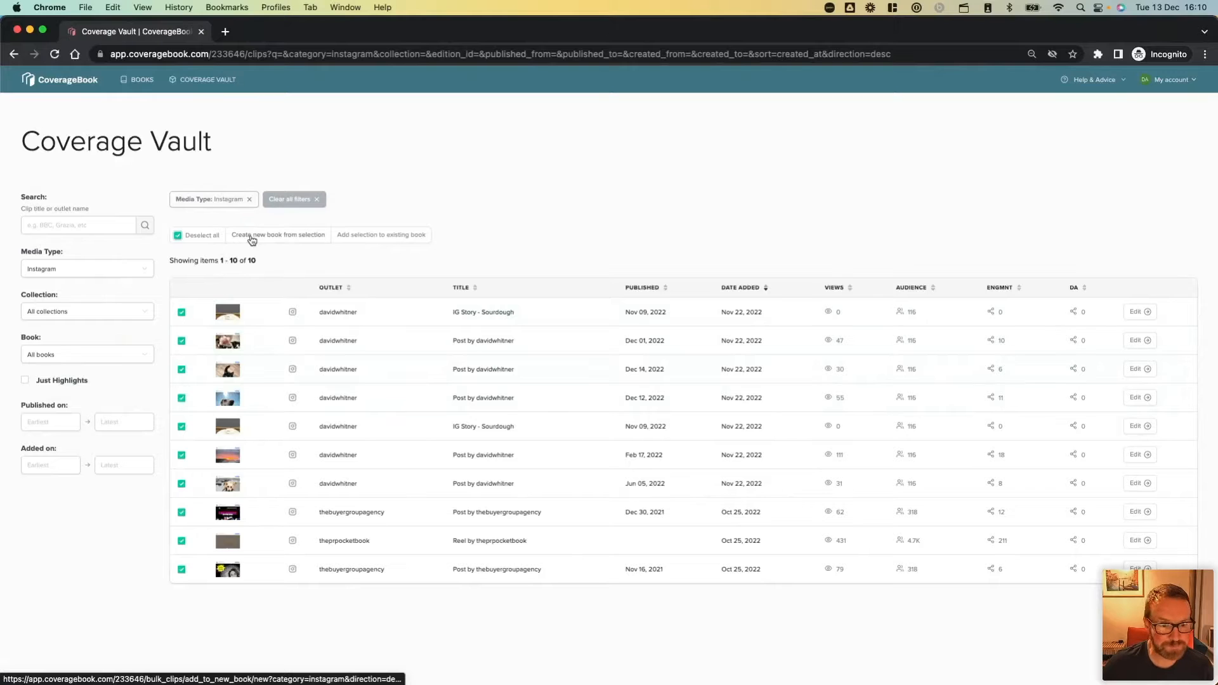
scroll(253, 240, "up", 5)
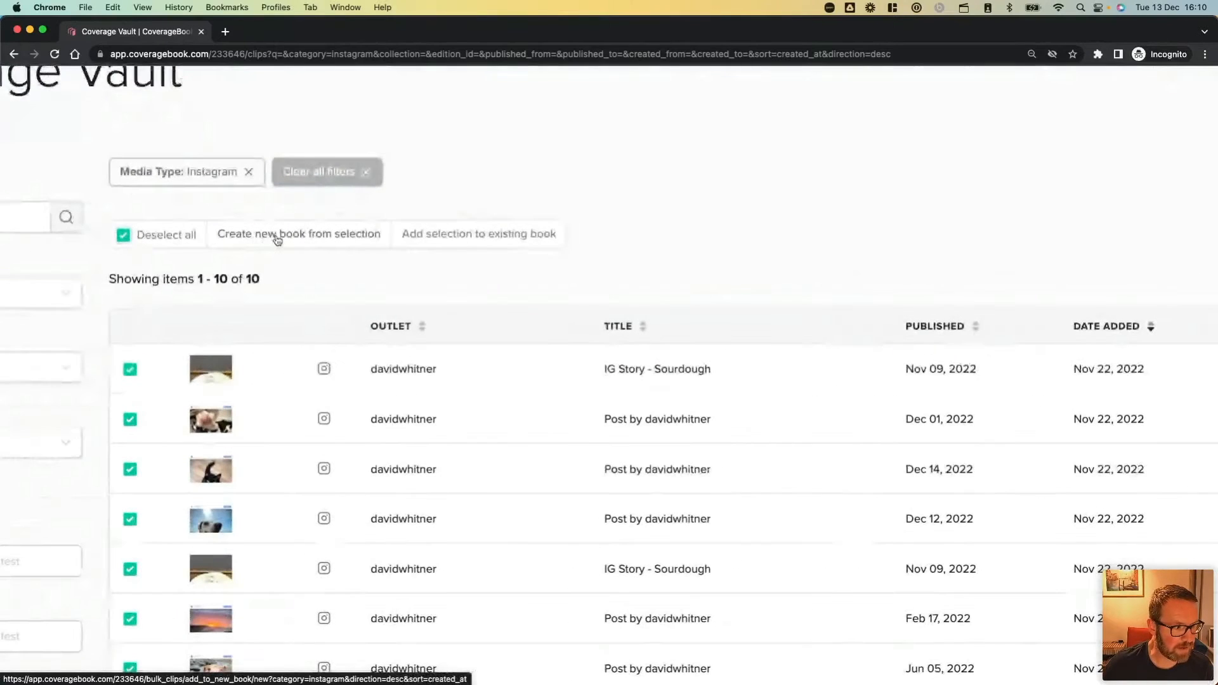
Create a new book from the selection, named "Instagram Coverage", in the My Client collection.
left_click(278, 239)
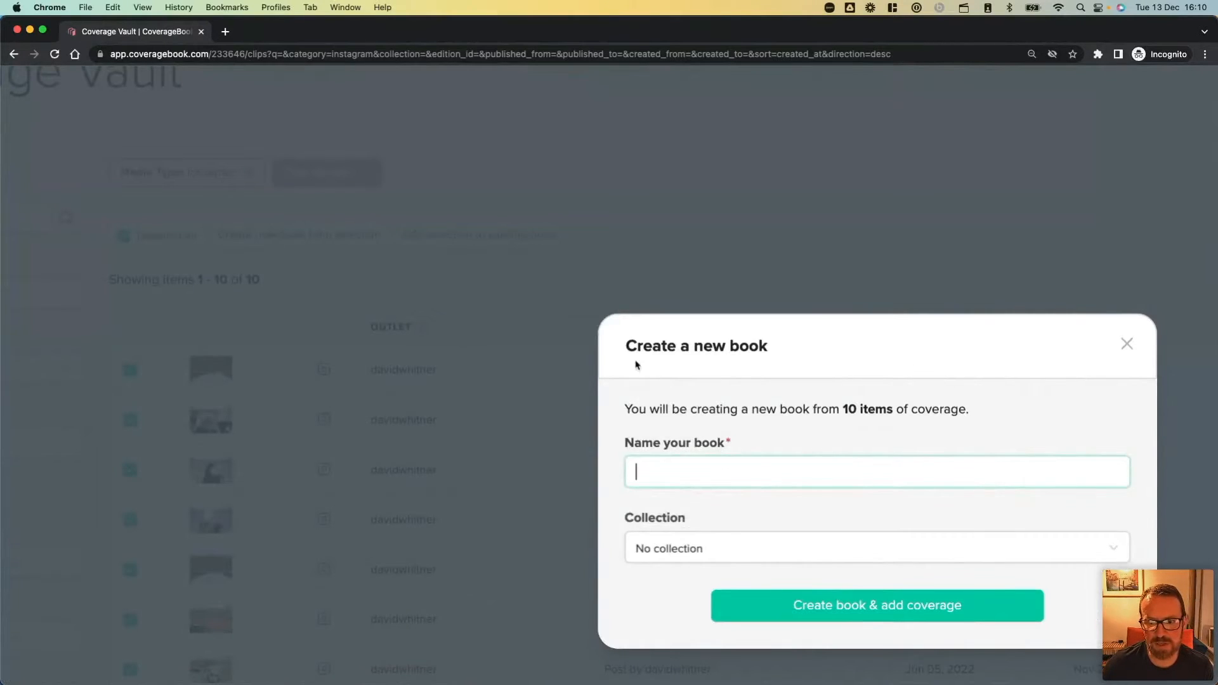
scroll(664, 380, "right", 2)
scroll(663, 379, "right", 4)
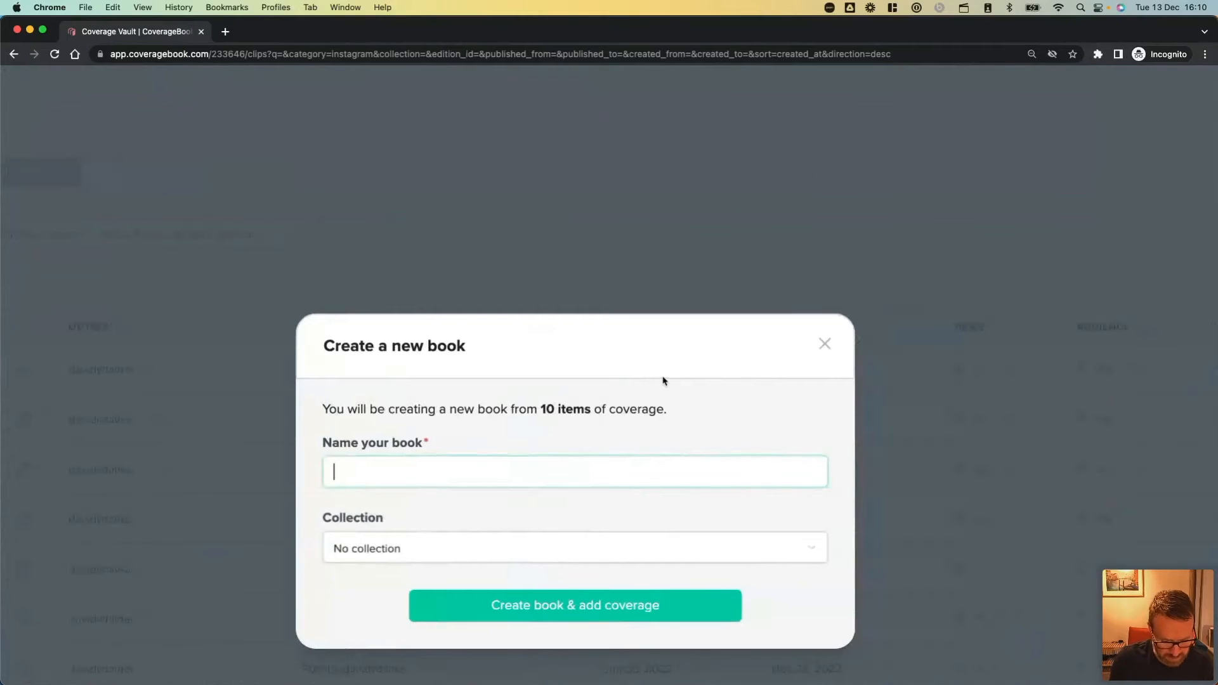
type("Instagram Co")
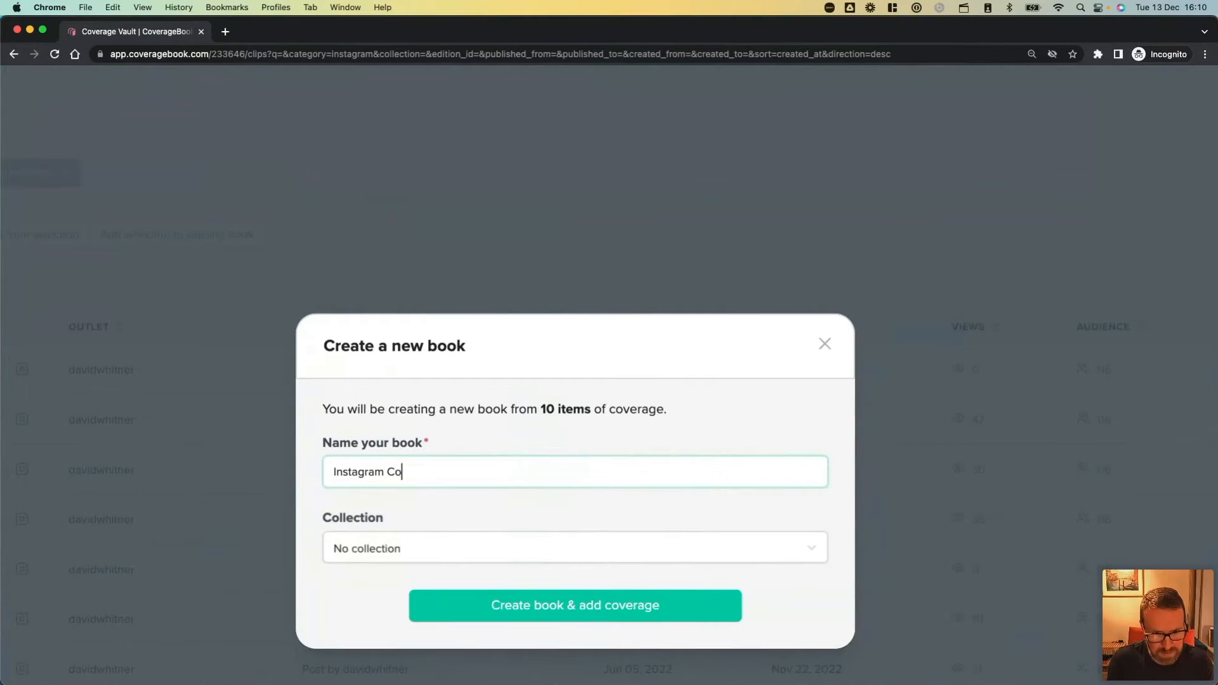
type("verage")
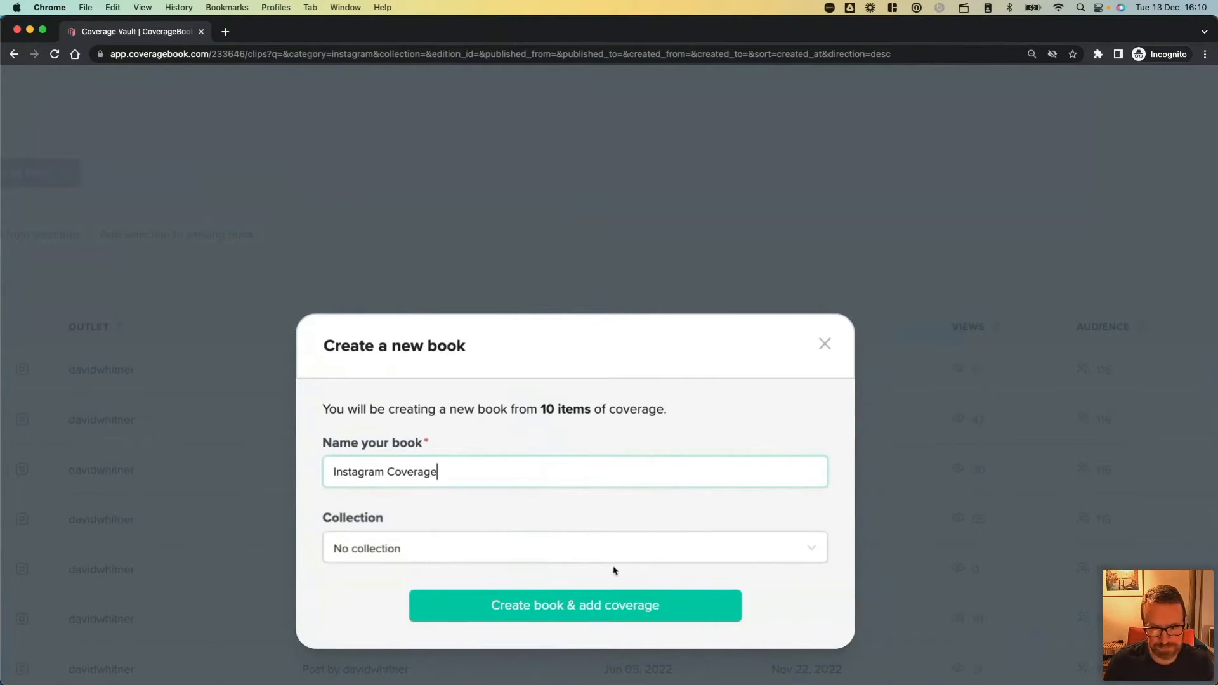
left_click(577, 554)
left_click(574, 602)
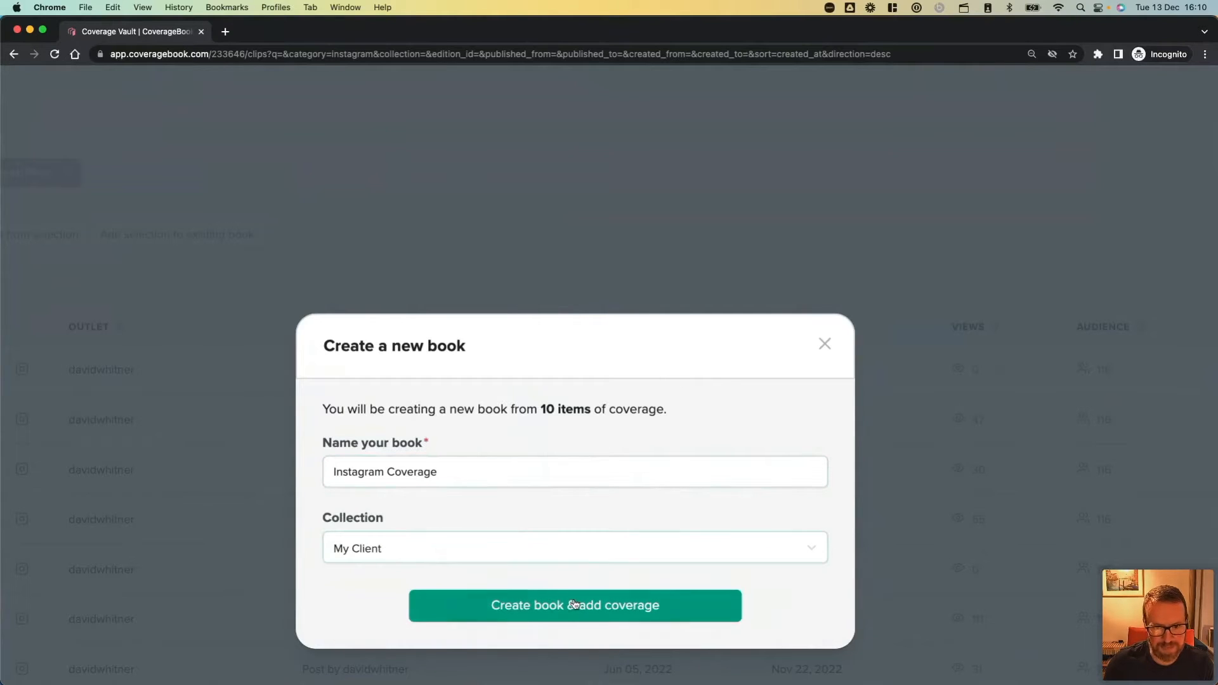
left_click(574, 604)
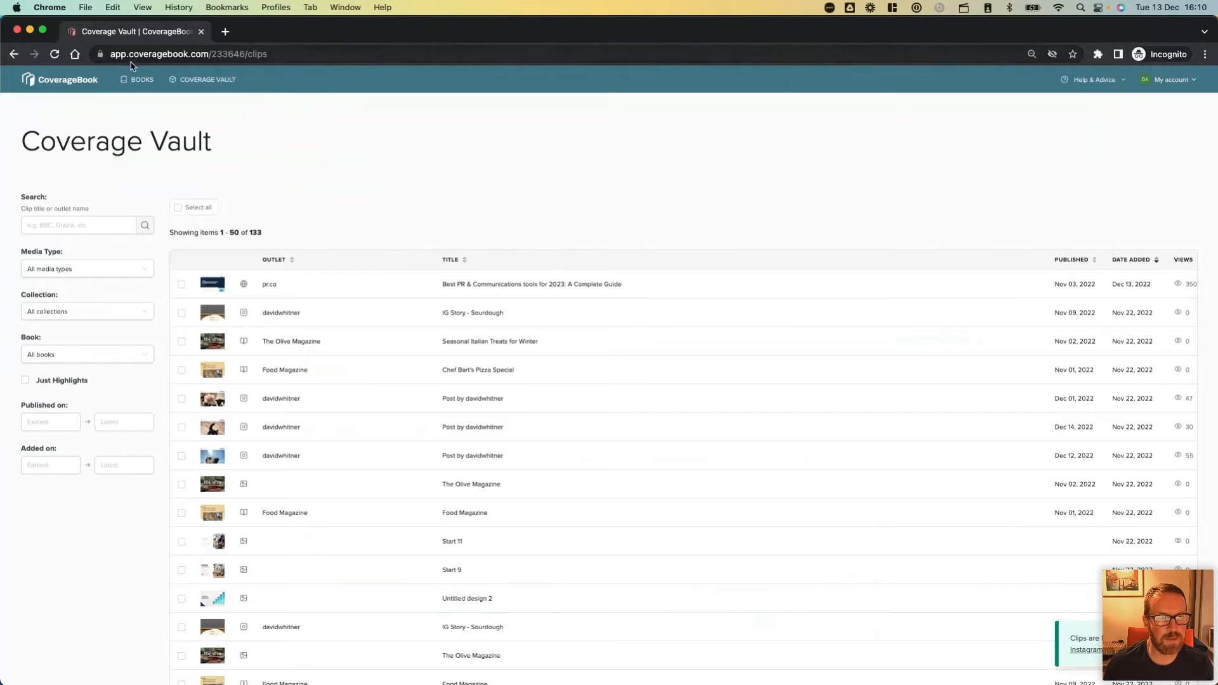
Open the Instagram Coverage book from the book list and review its overview.
left_click(142, 80)
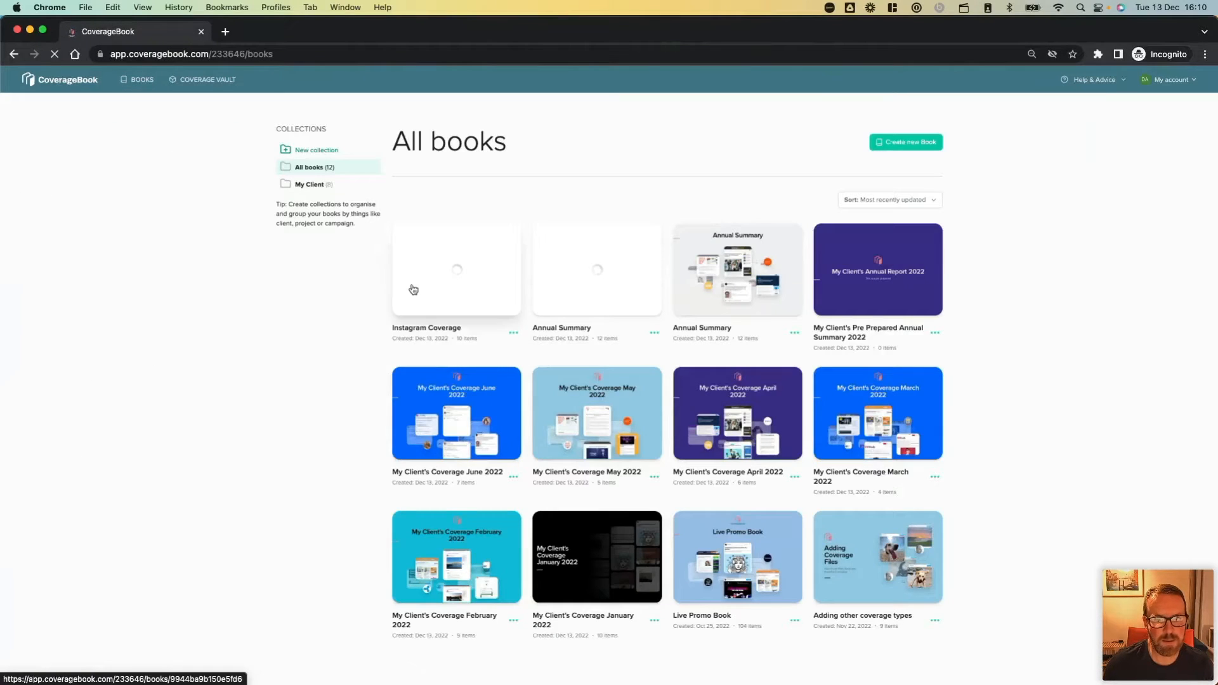
left_click(419, 287)
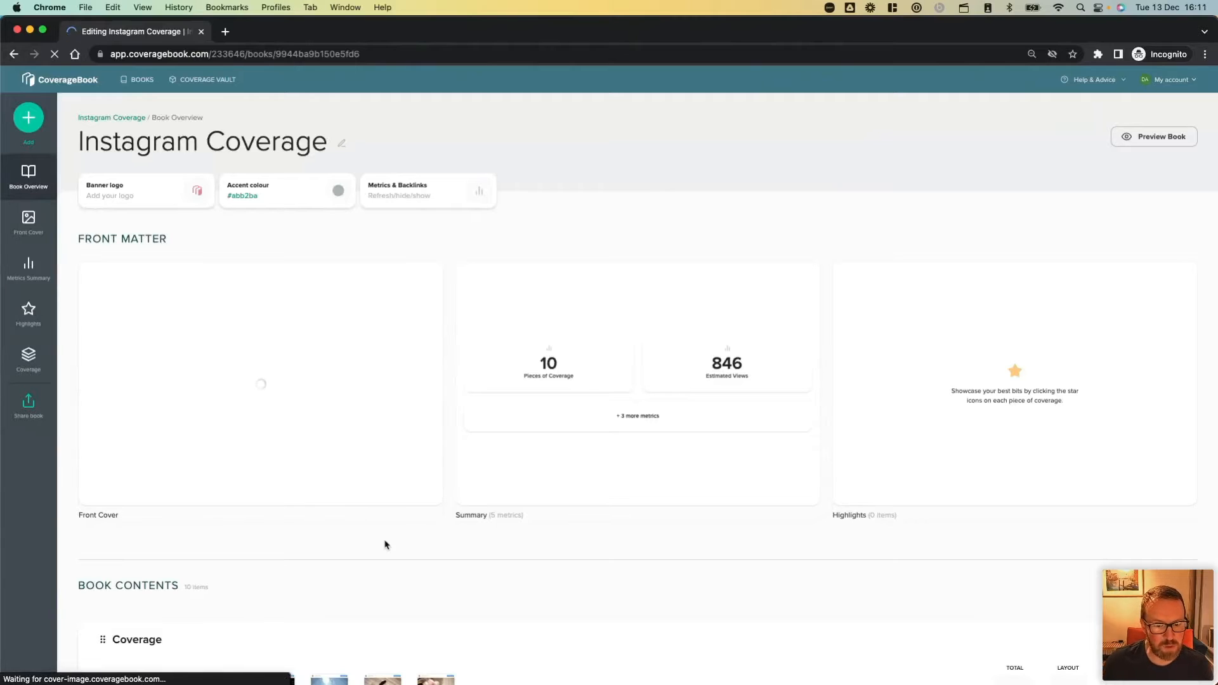
scroll(384, 543, "down", 3)
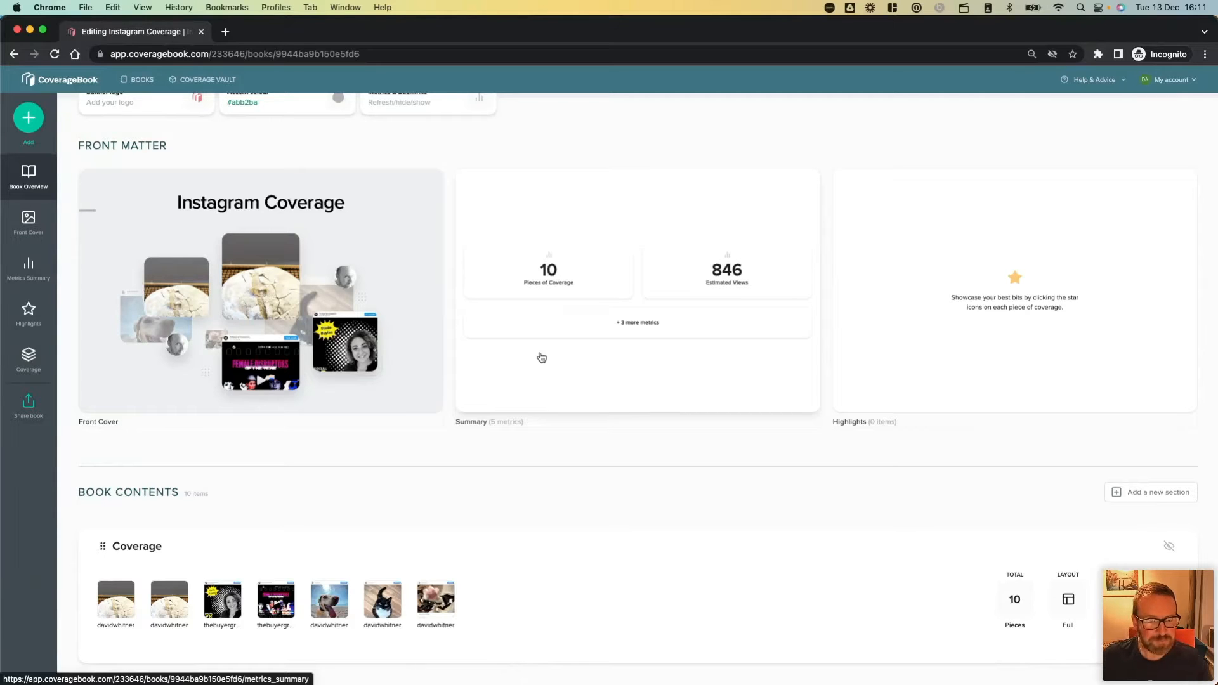
scroll(351, 183, "up", 1)
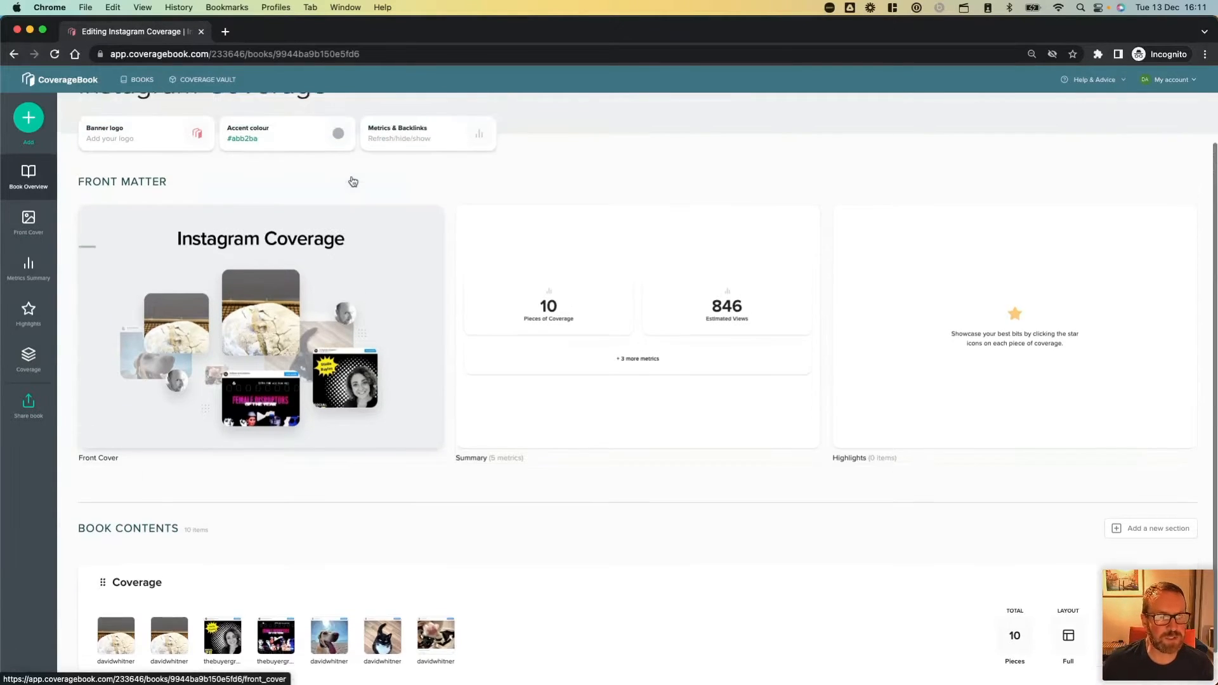
Return to the Coverage Vault and search the clips for "Food magazine".
scroll(352, 182, "up", 3)
left_click(209, 79)
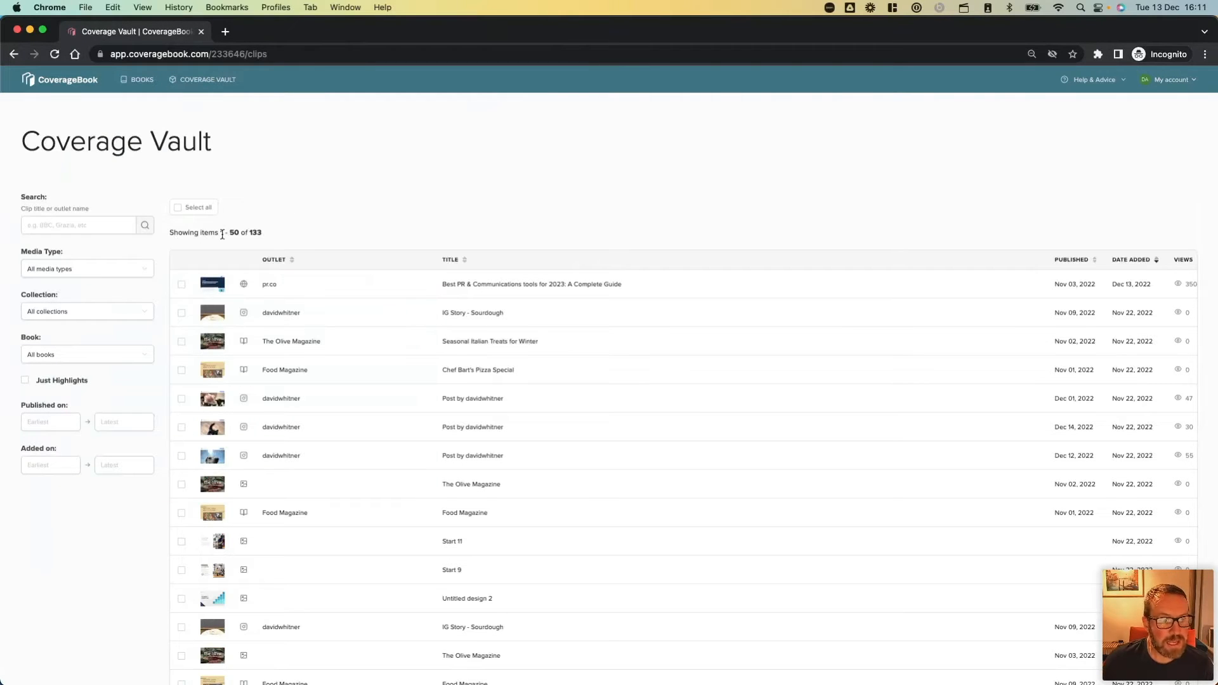
left_click(99, 269)
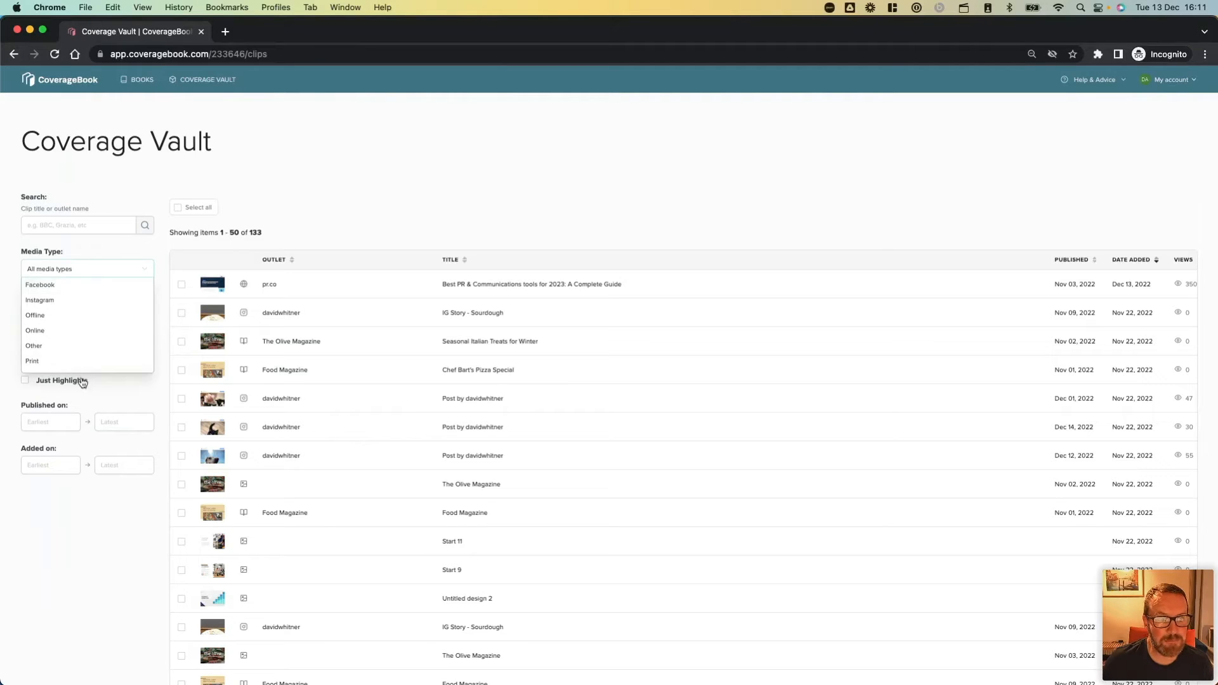
left_click(83, 271)
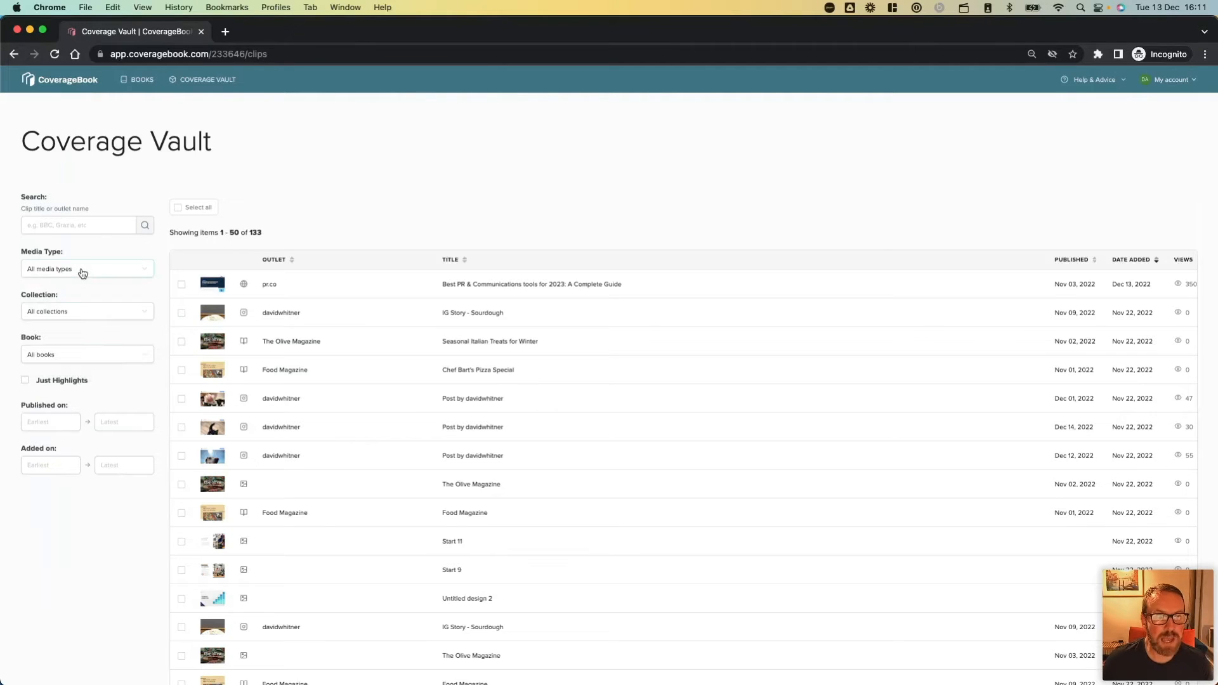
left_click(92, 223)
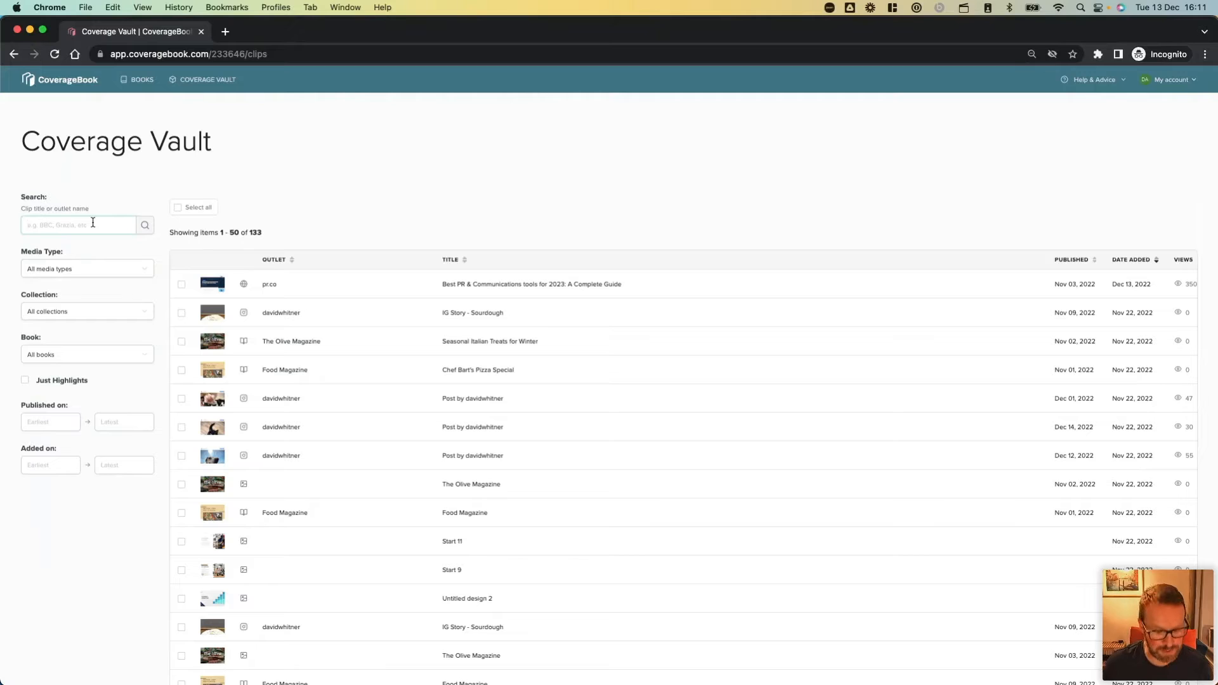
type("Food magazine")
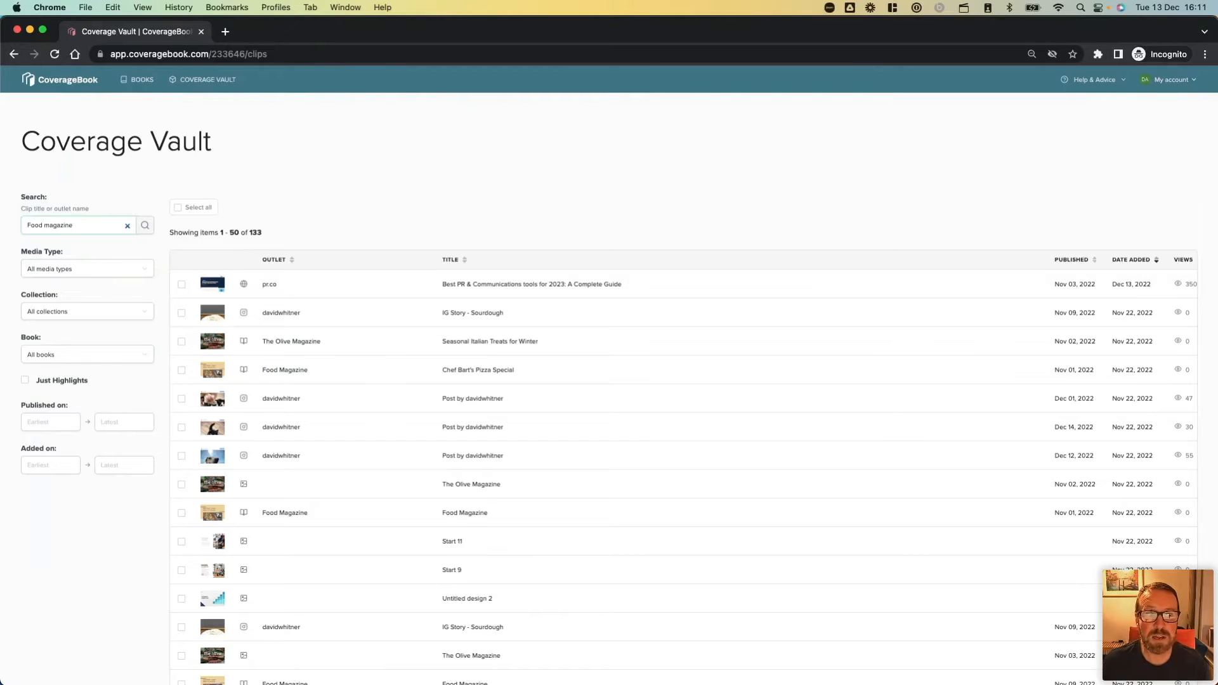
key("Return")
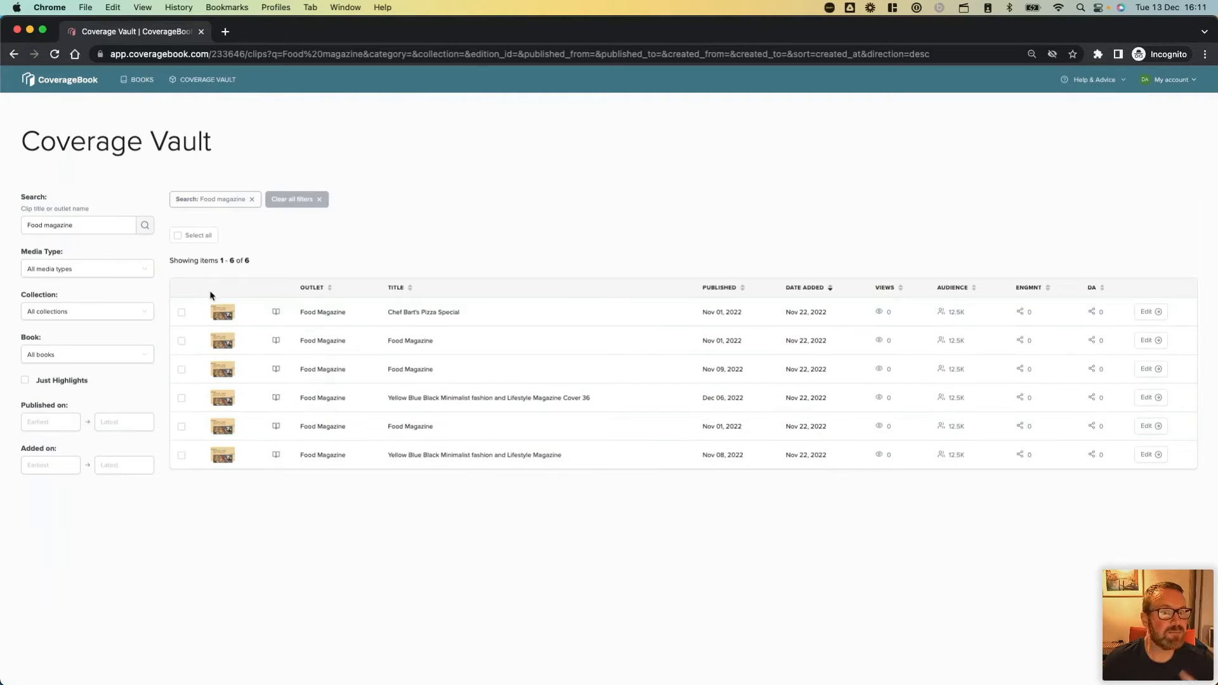
Try selecting individual Food magazine clips, clear that selection, and select all the search results.
left_click(181, 313)
left_click(181, 341)
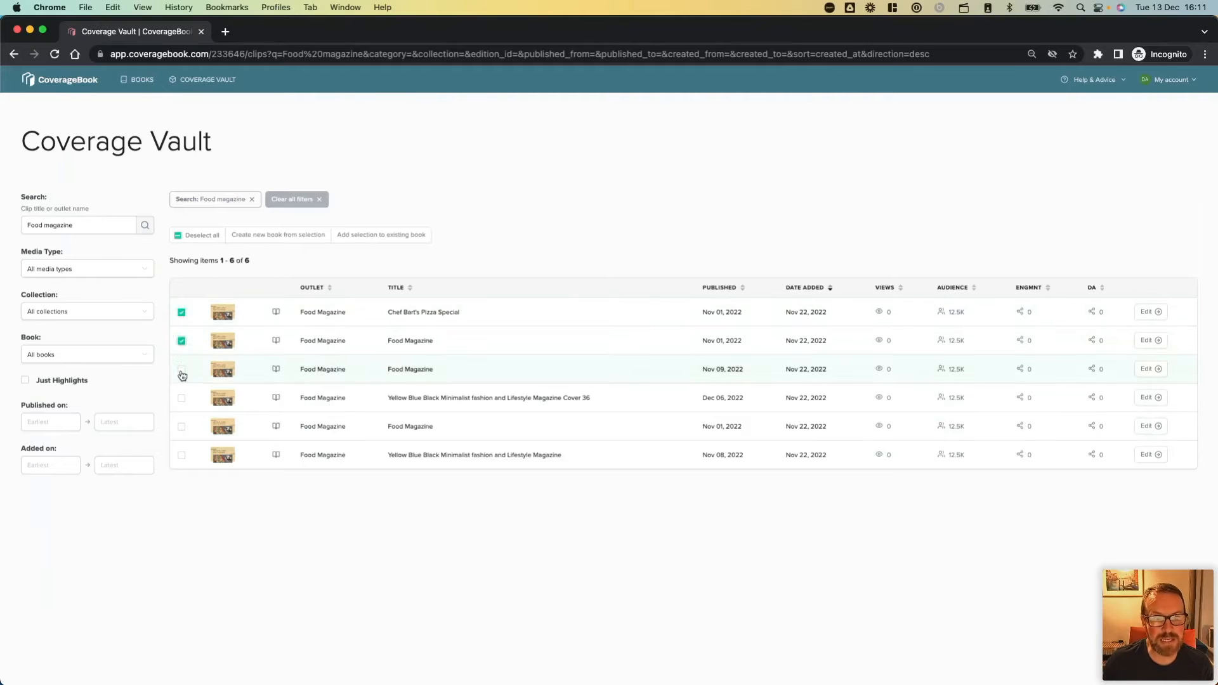
left_click(181, 398)
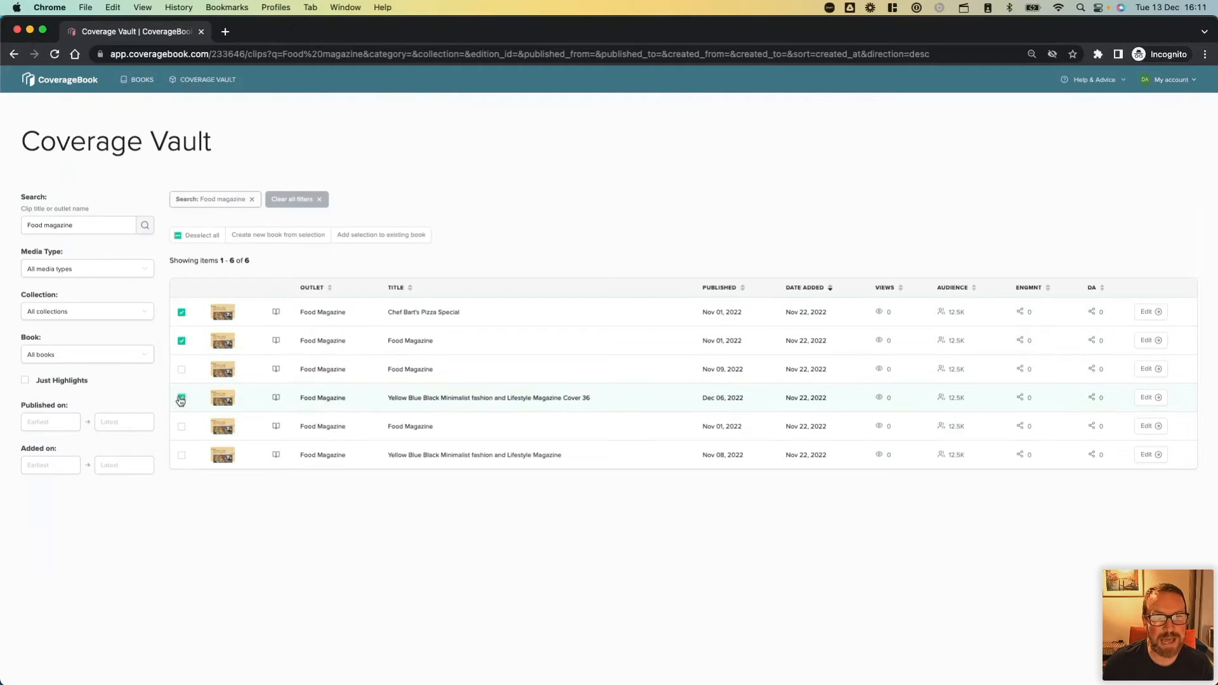
left_click(179, 236)
left_click(178, 236)
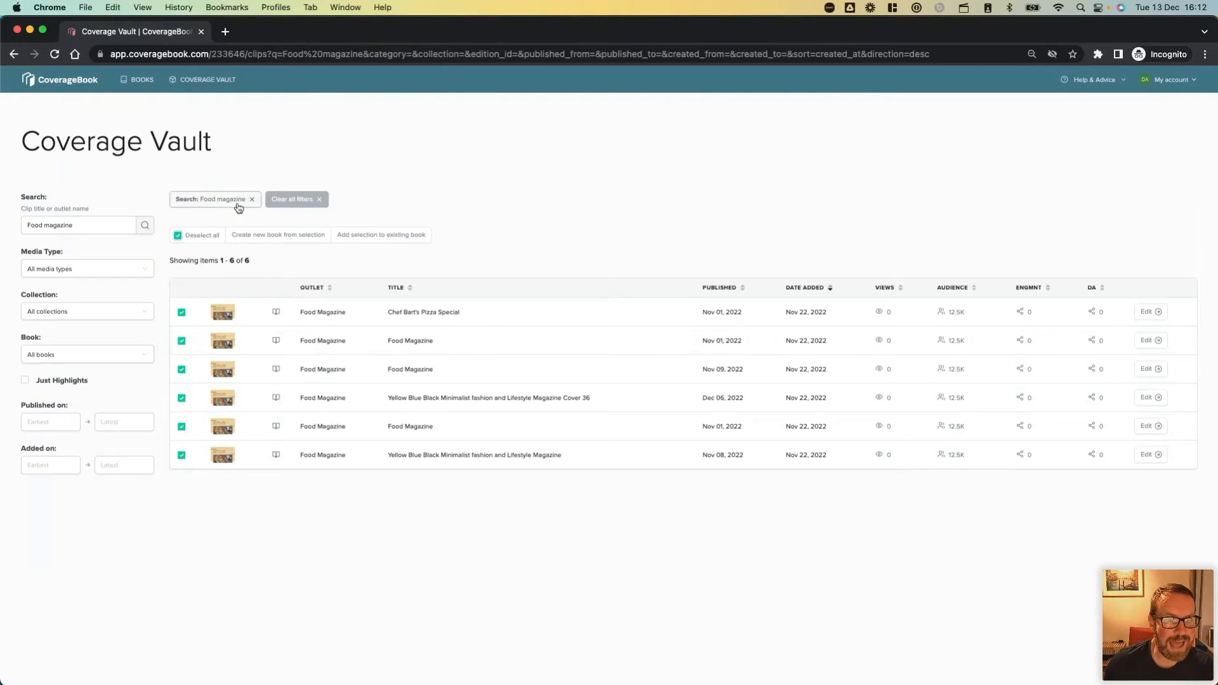
Narrow the Food magazine results to the My Client collection and publication dates from 1 Dec 2022 to 7 Dec 2022.
left_click(92, 317)
left_click(88, 374)
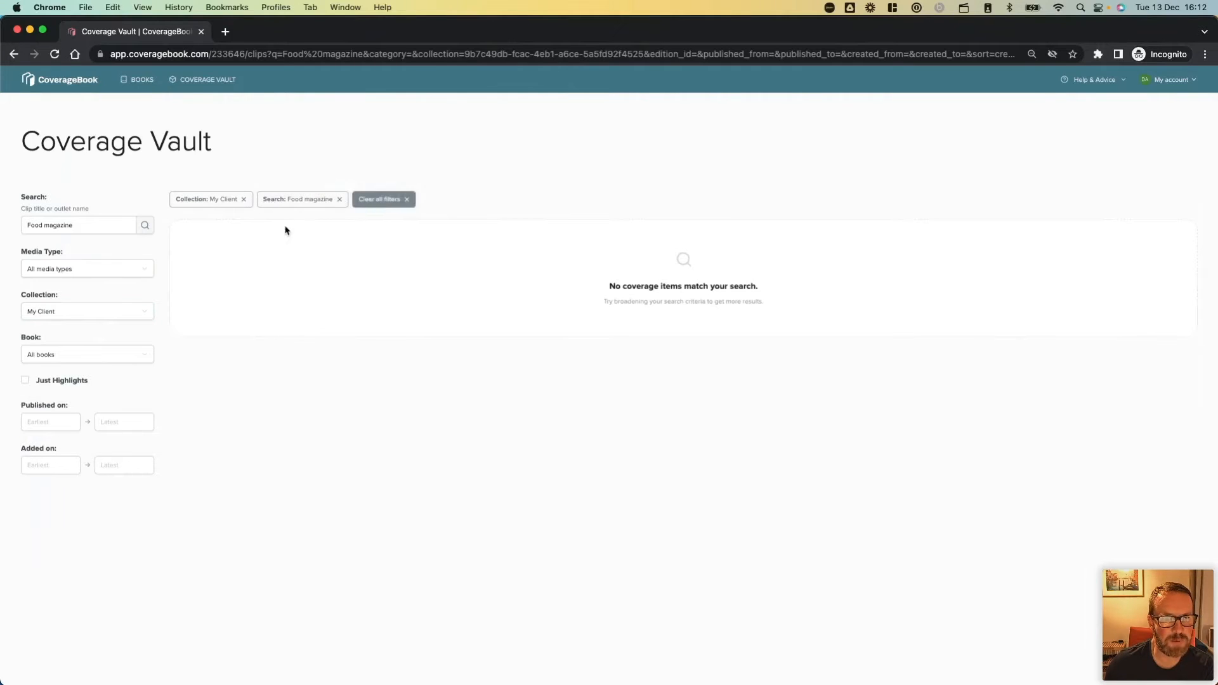
left_click(40, 420)
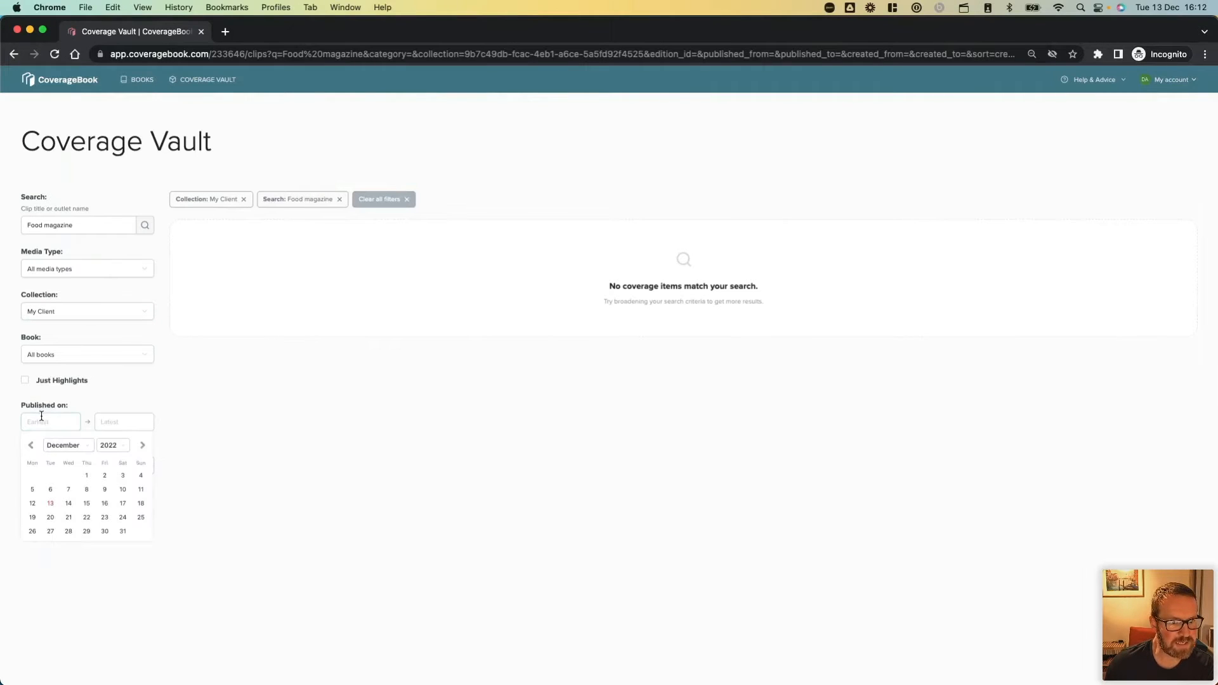
left_click(87, 475)
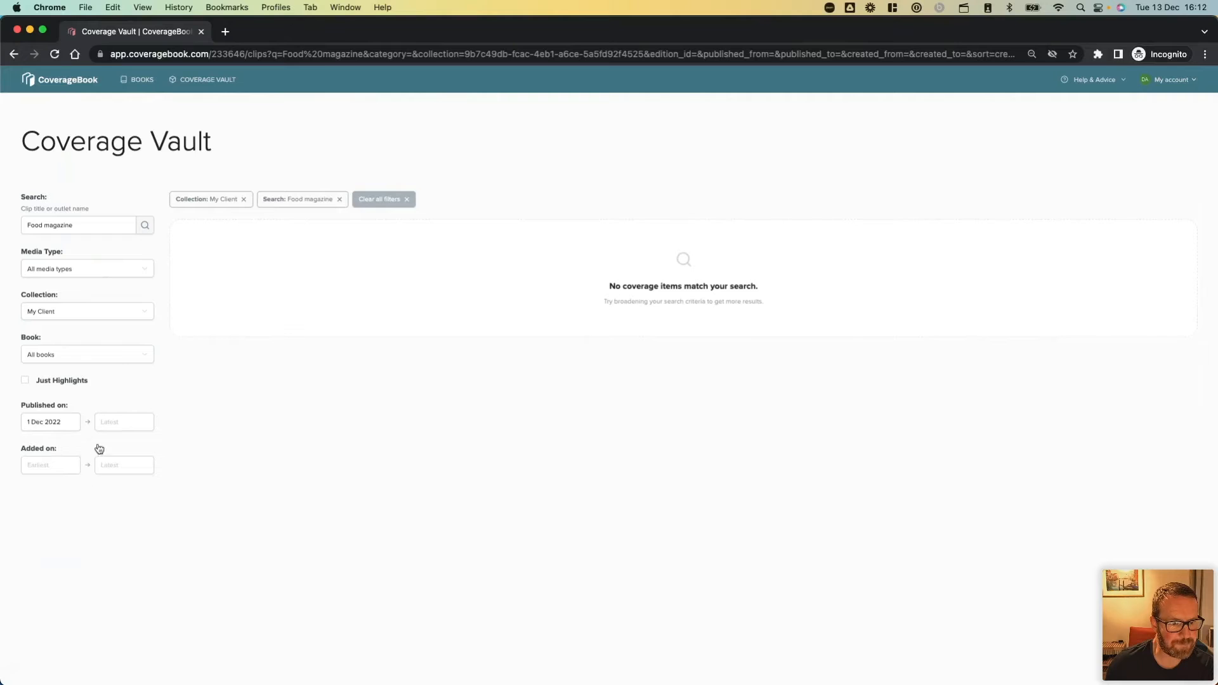
left_click(107, 426)
left_click(143, 492)
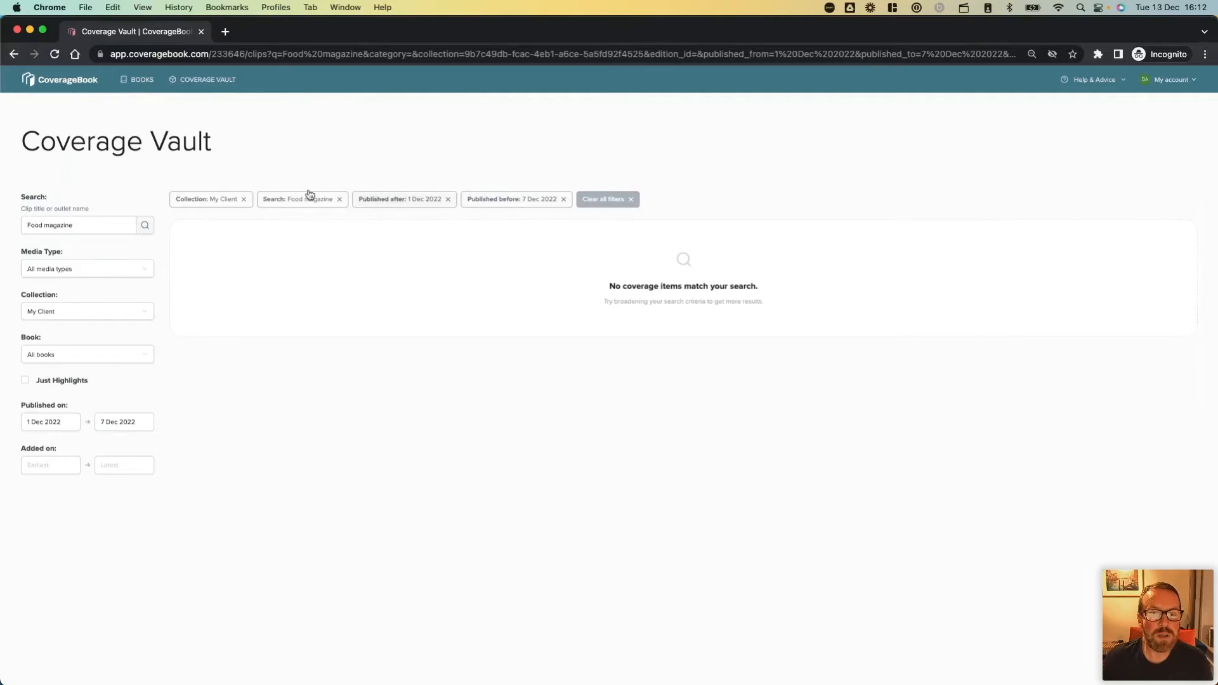
Remove the collection filter and all remaining vault filters, and view the My Client collection in the book list.
left_click(246, 200)
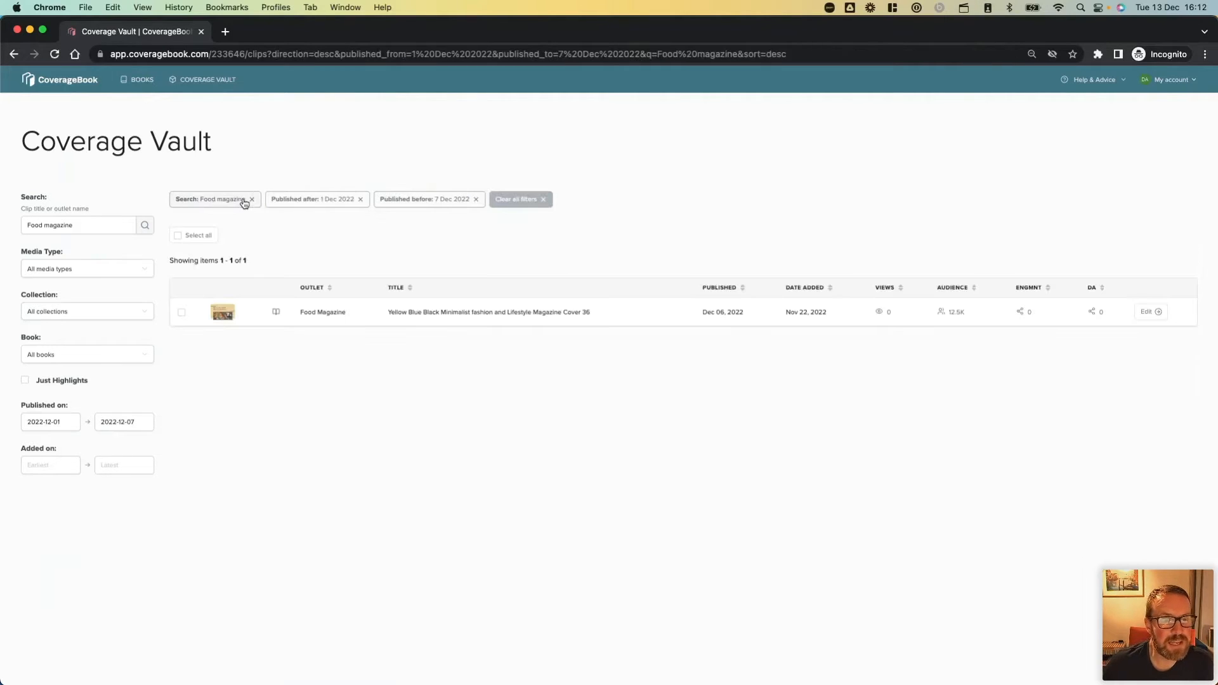
left_click(515, 202)
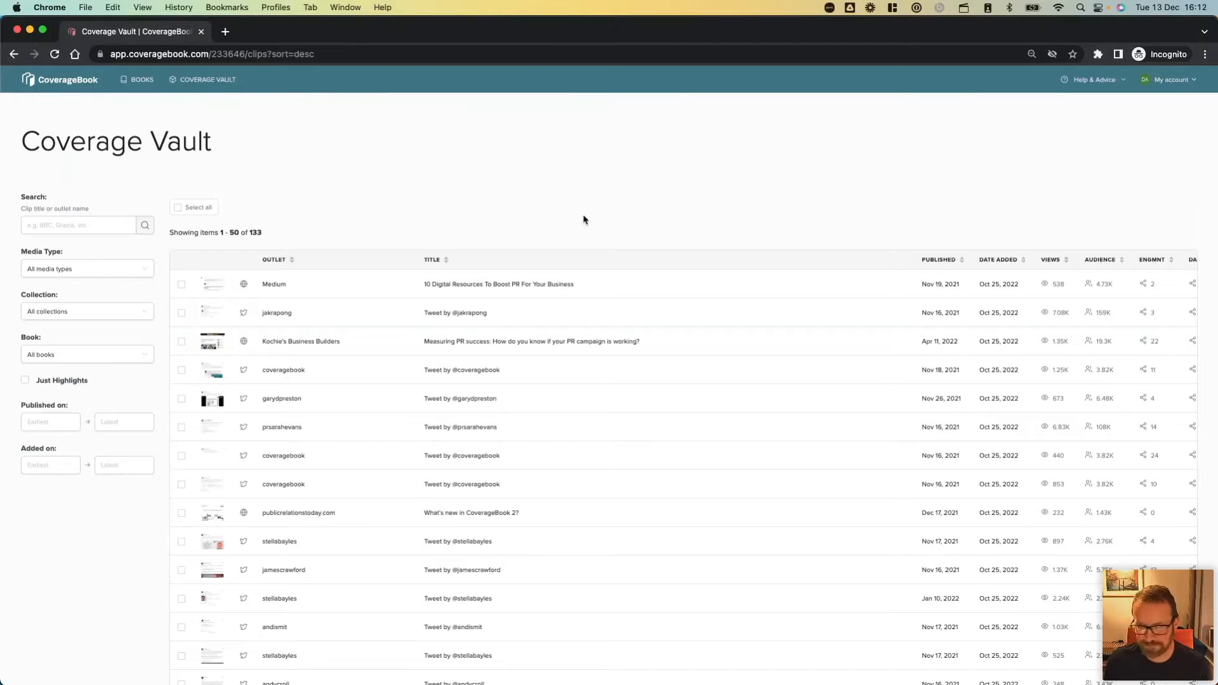
left_click(143, 79)
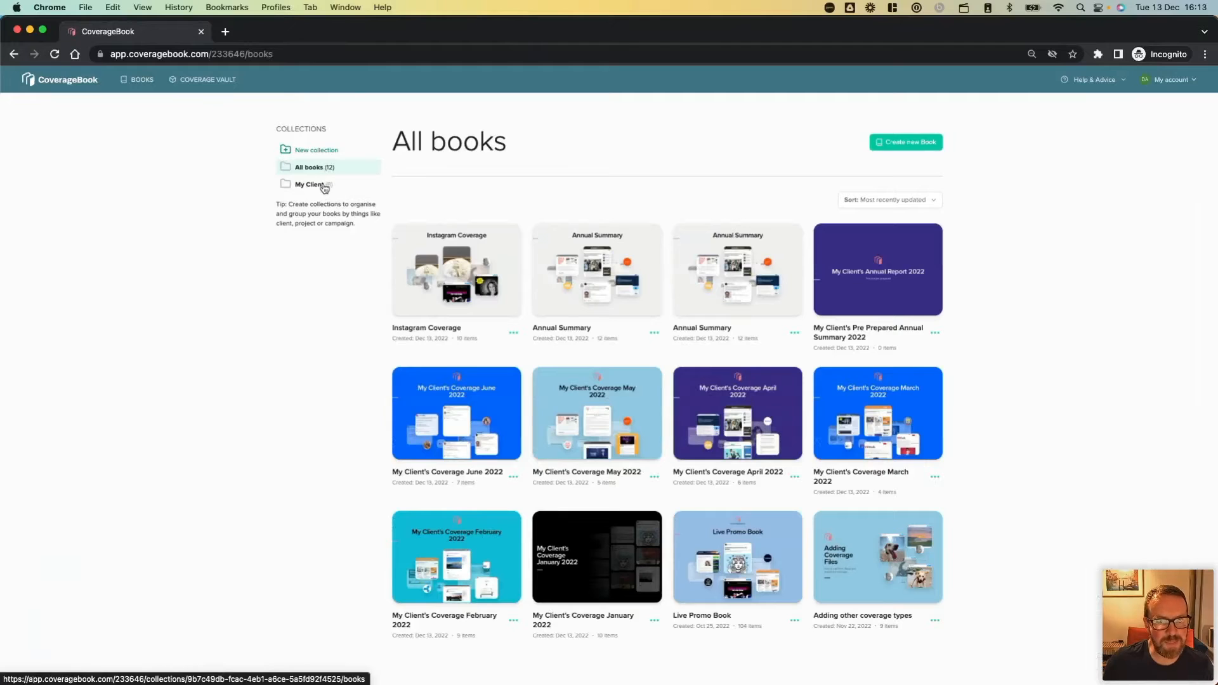
left_click(324, 186)
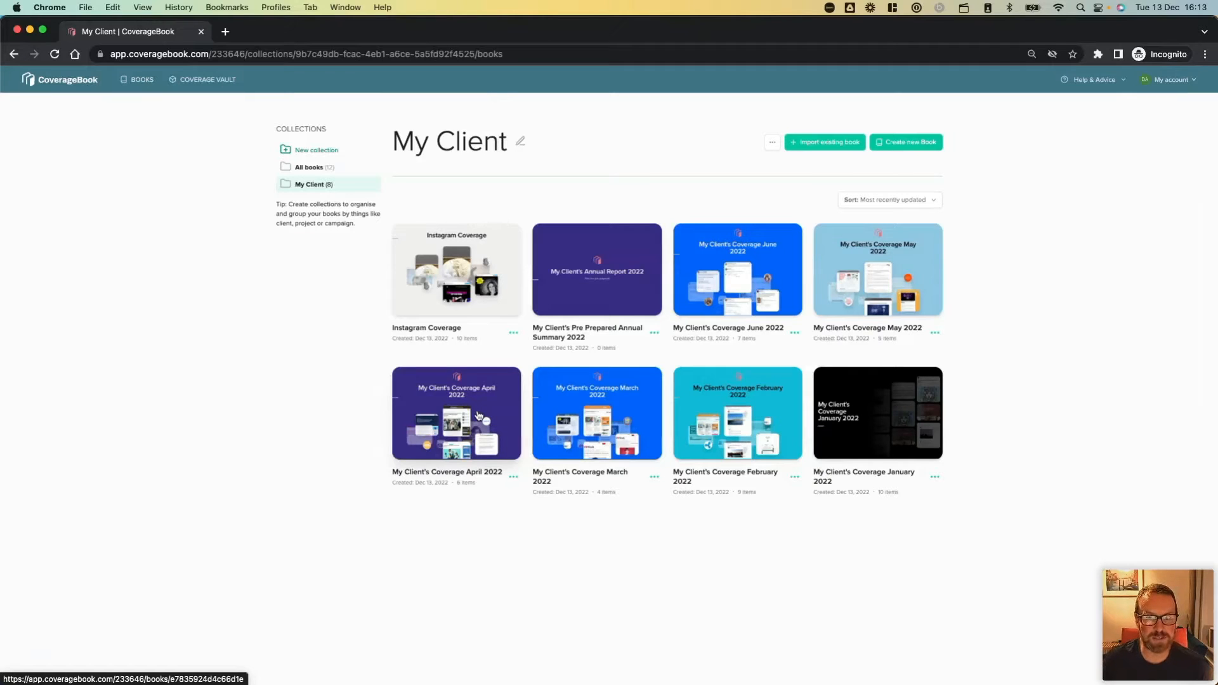
Filter the Coverage Vault by the My Client collection and the book "My Client's Coverage January 2022".
left_click(210, 86)
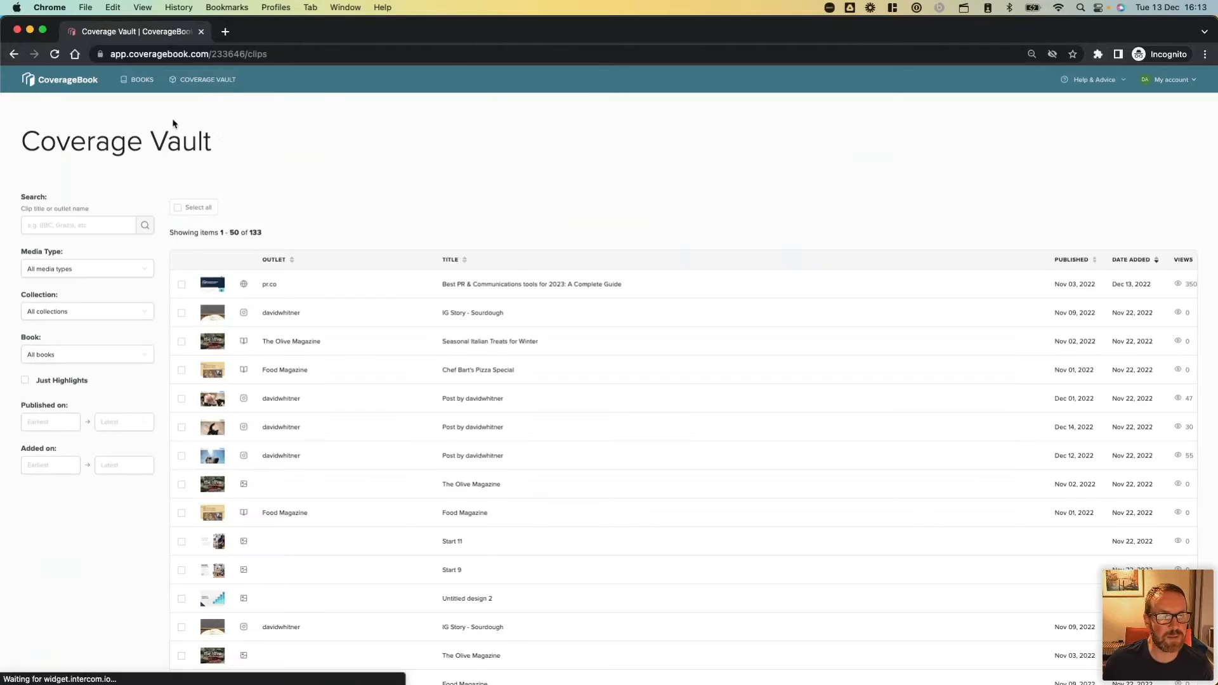
left_click(104, 315)
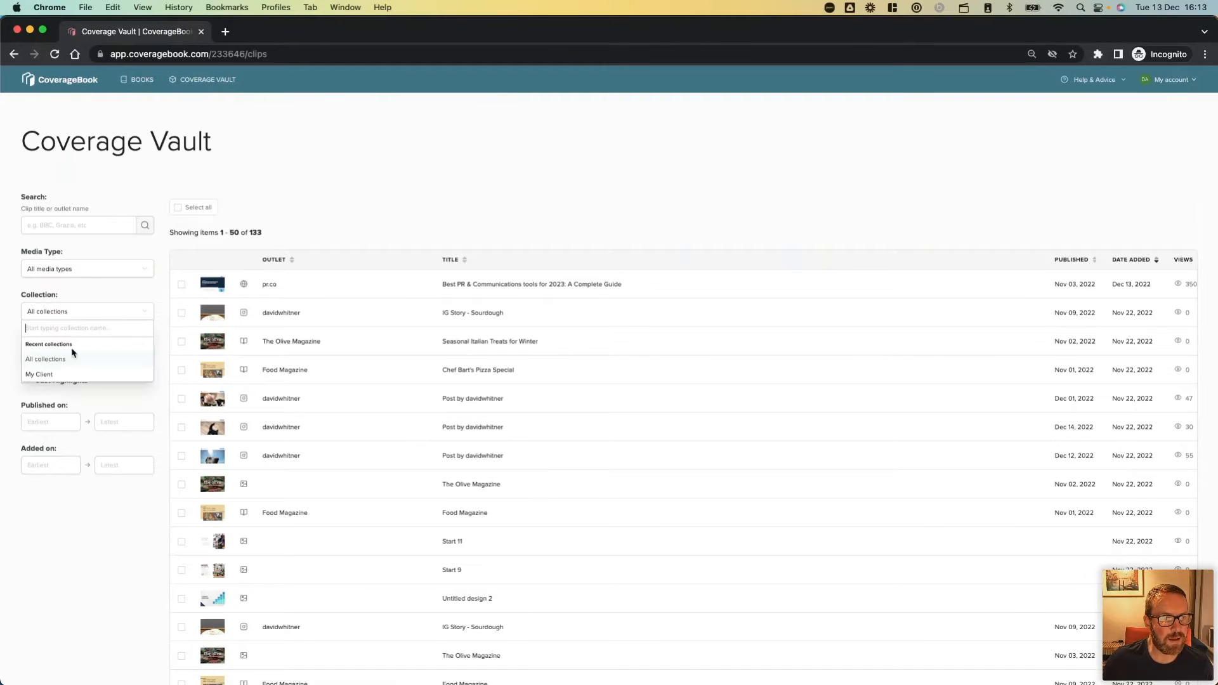
left_click(68, 378)
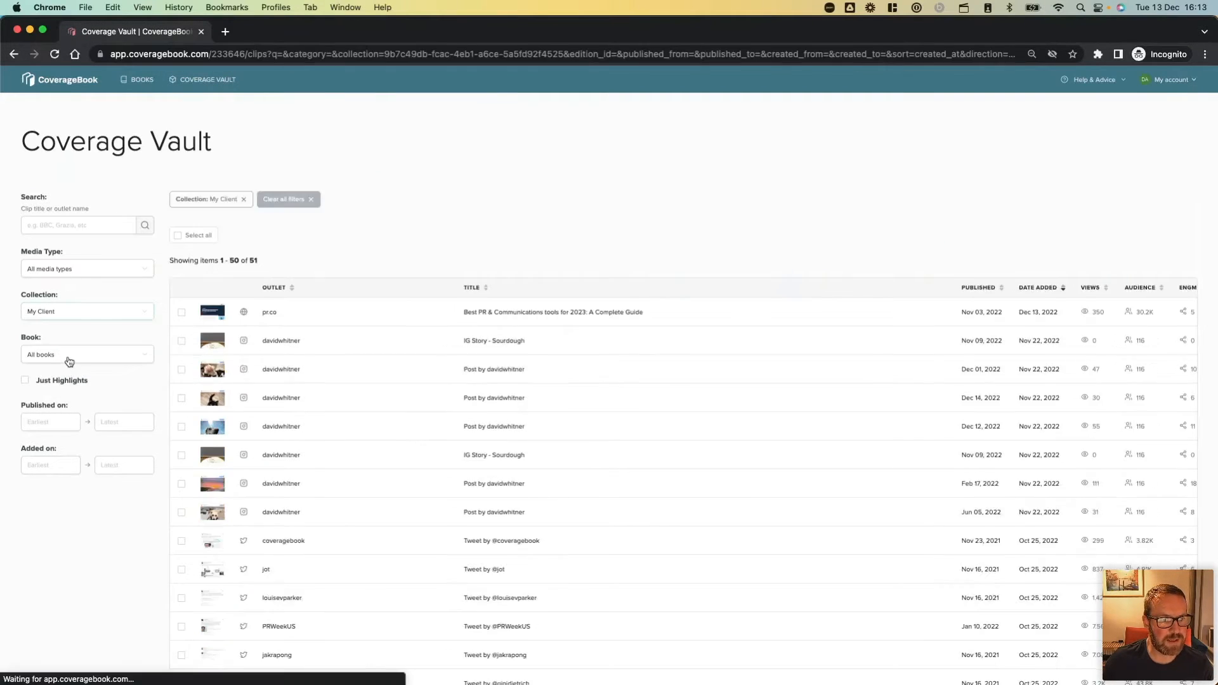
left_click(70, 360)
scroll(83, 428, "down", 2)
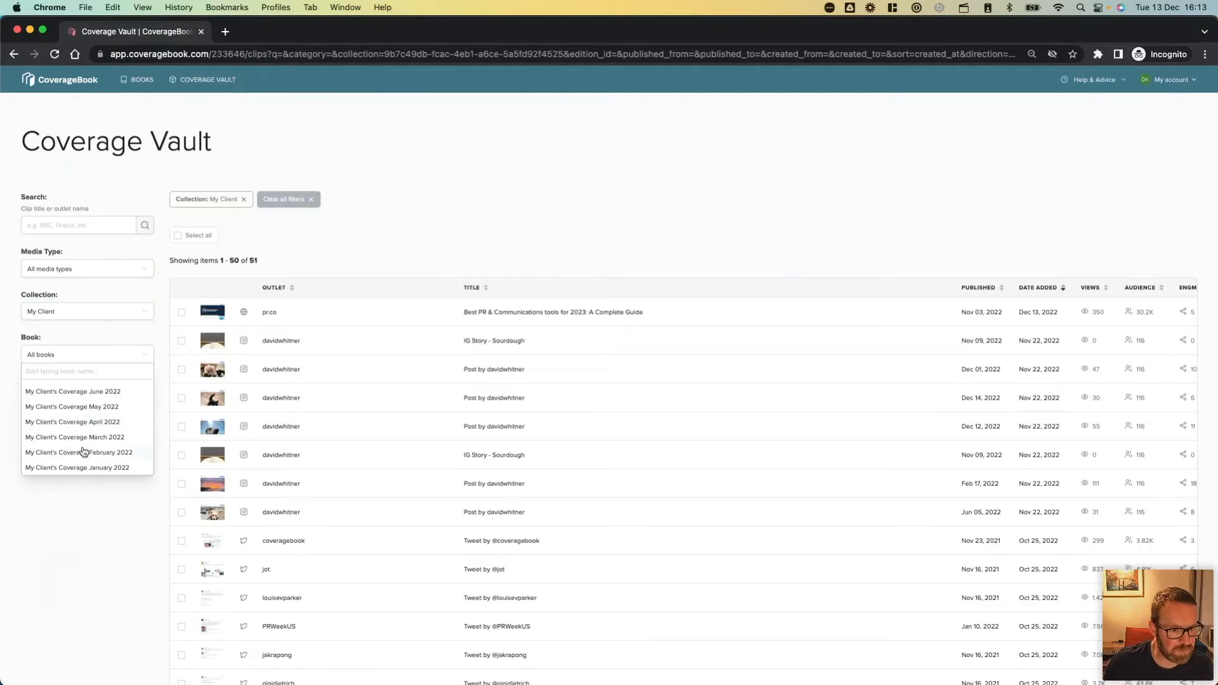
left_click(86, 468)
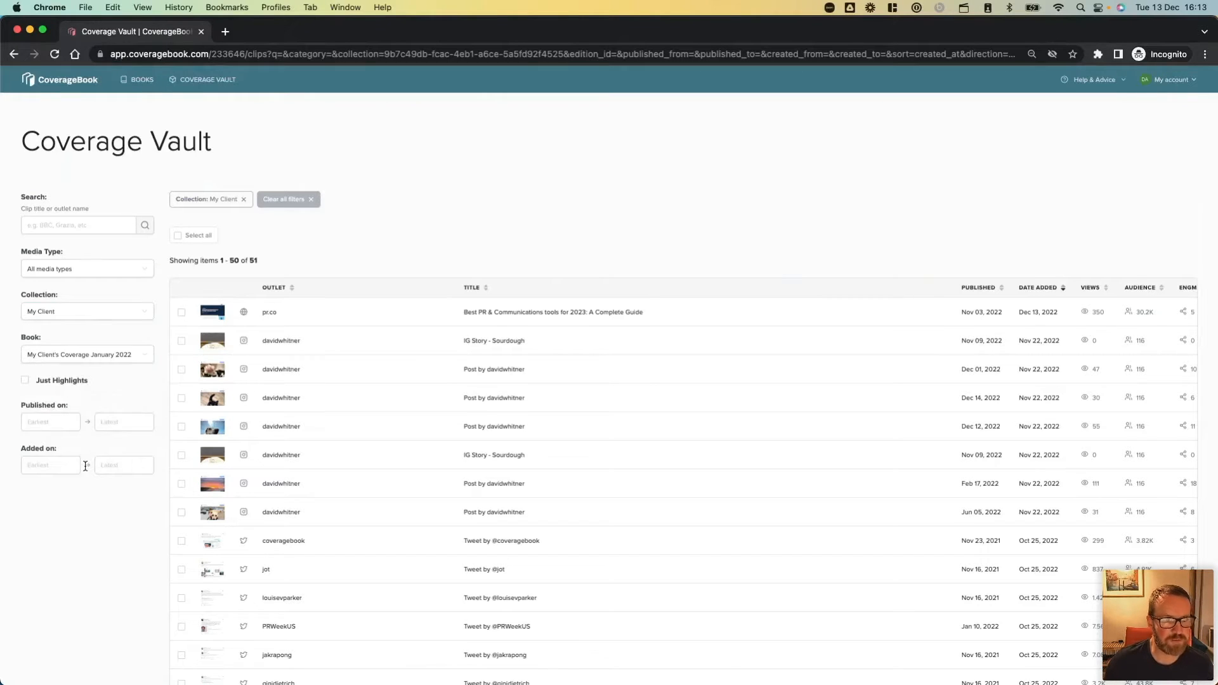
Create a new book named "Annual Summary 2022" in the My Client collection from all the filtered January clips.
left_click(177, 236)
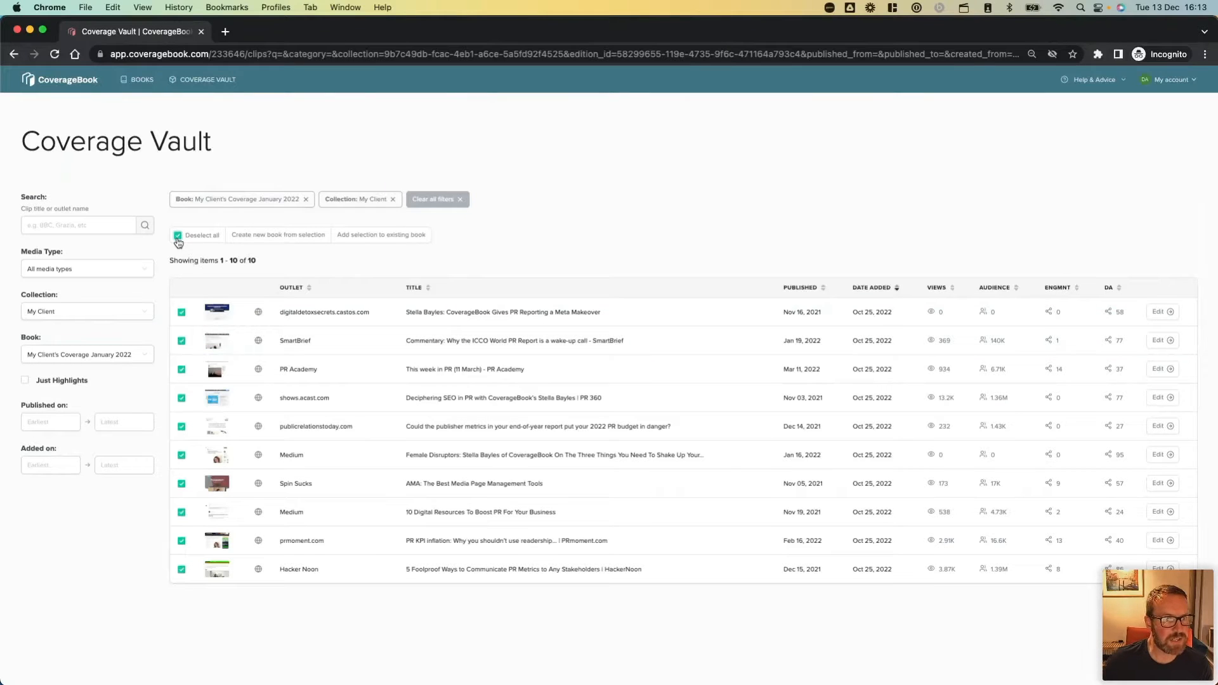
left_click(296, 236)
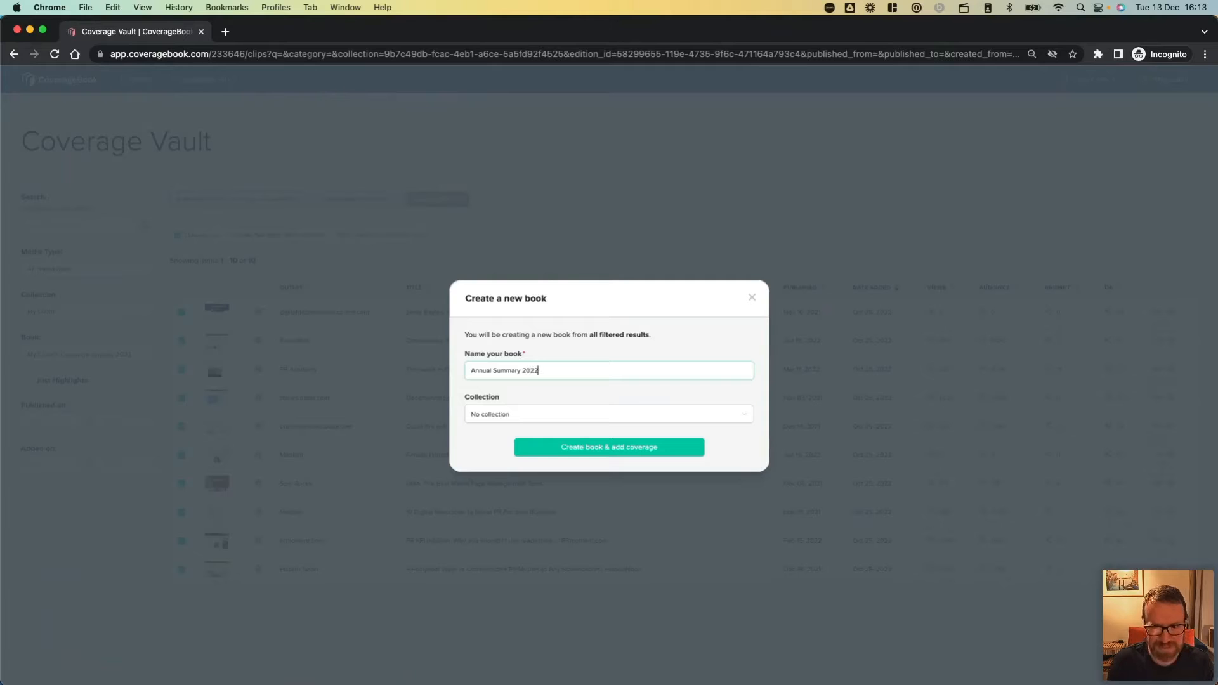
left_click(514, 420)
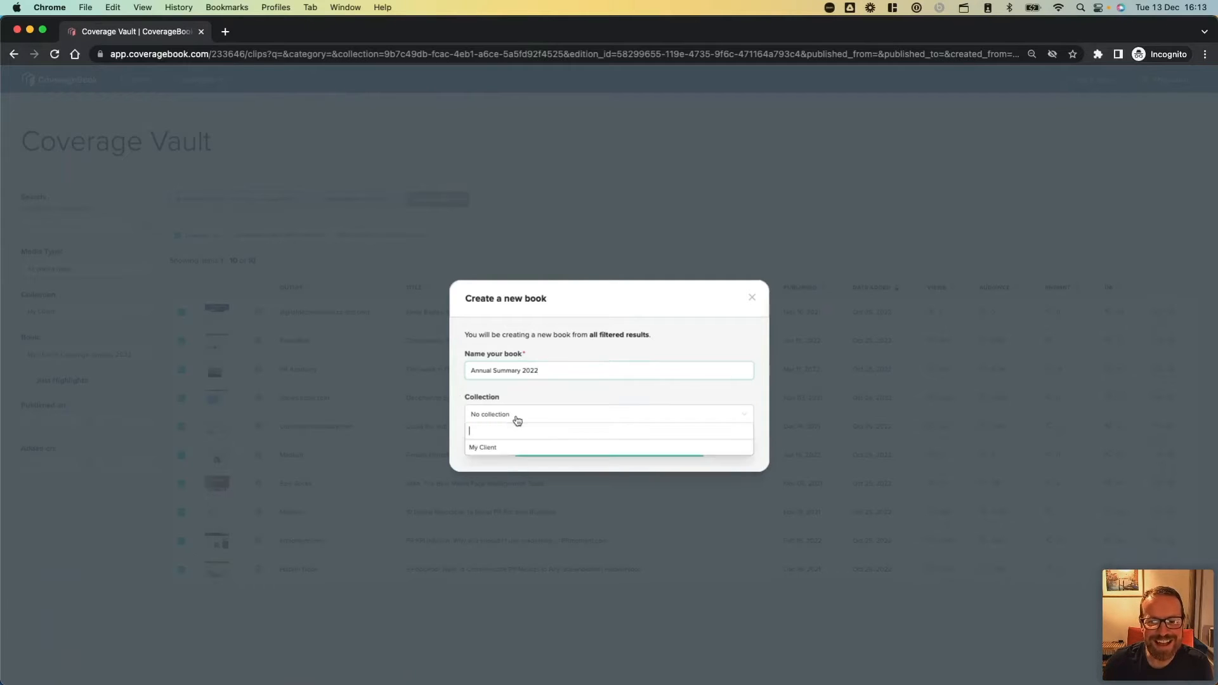
left_click(517, 448)
left_click(533, 452)
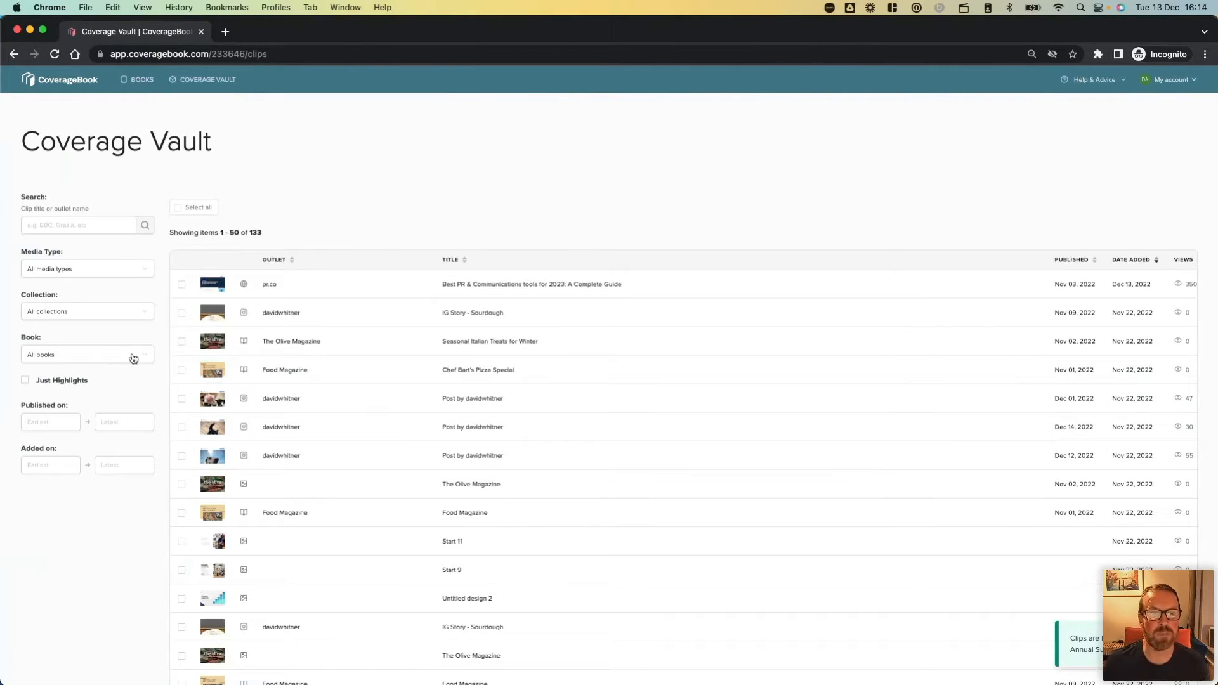
Filter the vault by the My Client collection and the book "My Client's Coverage February 2022".
left_click(64, 358)
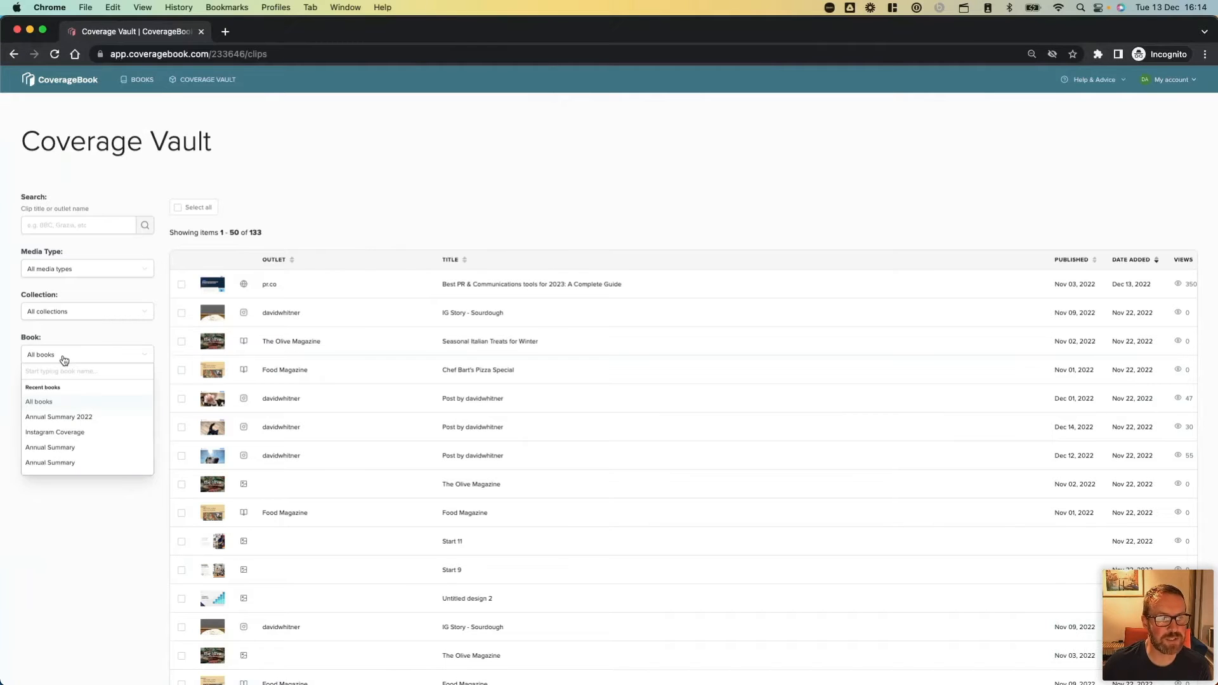
left_click(72, 311)
left_click(72, 311)
left_click(69, 372)
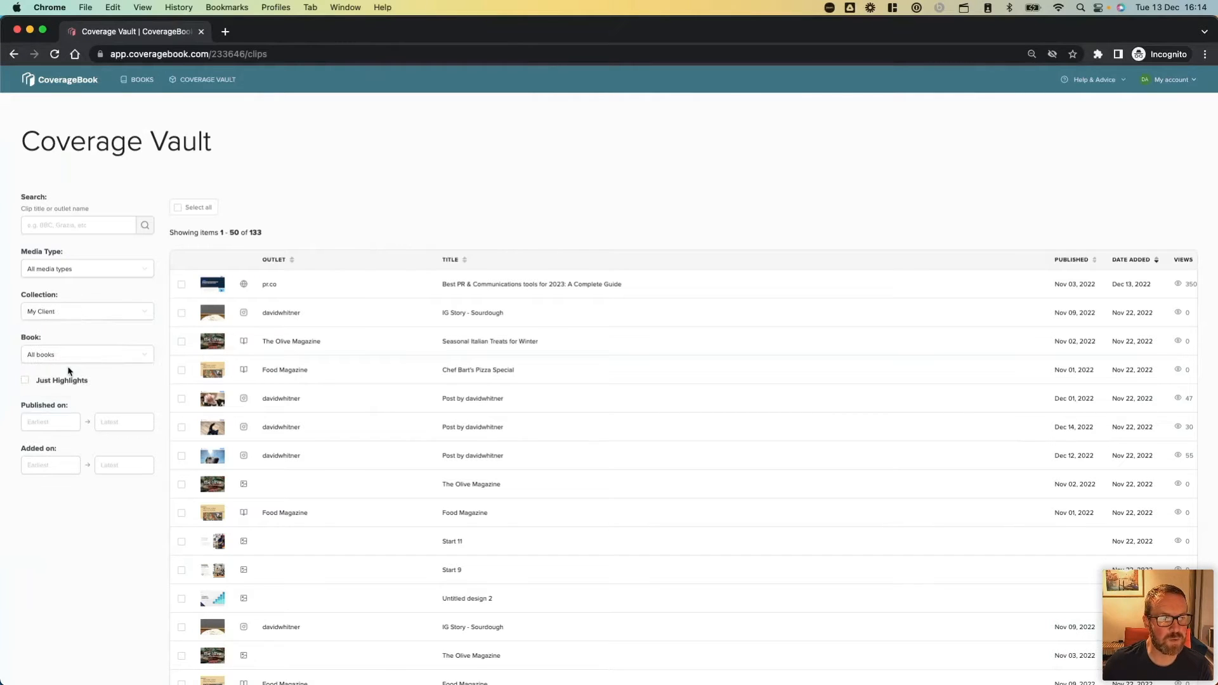
left_click(72, 356)
scroll(73, 438, "down", 2)
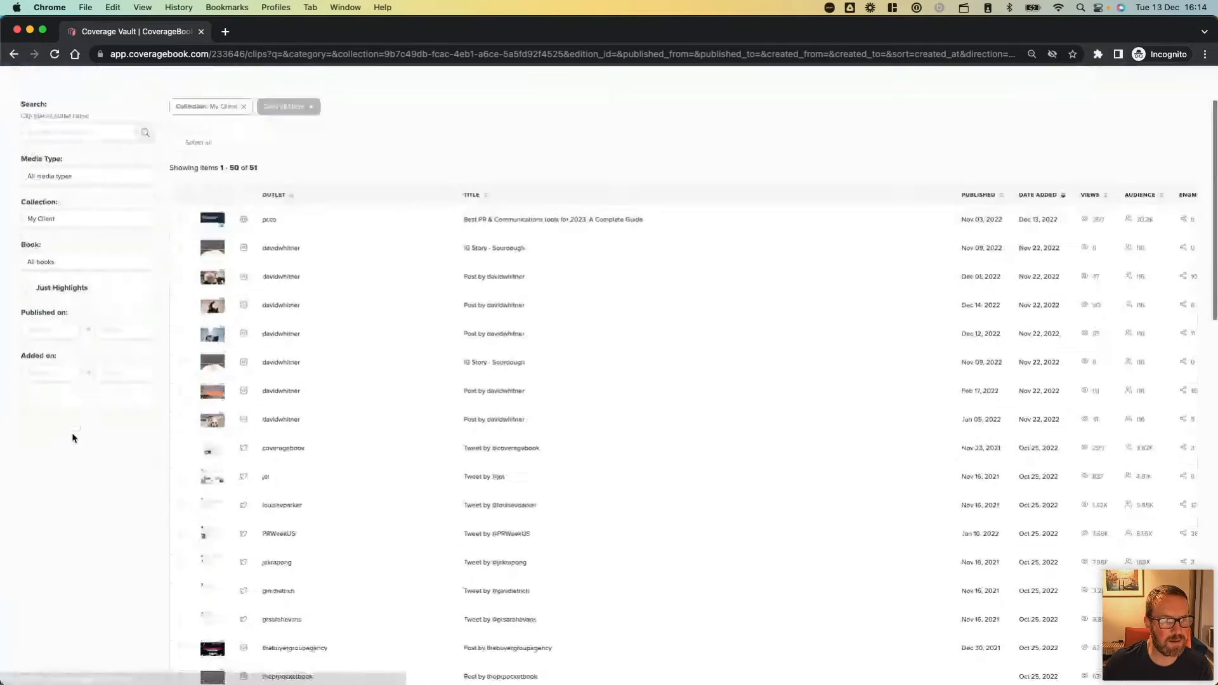
left_click(85, 240)
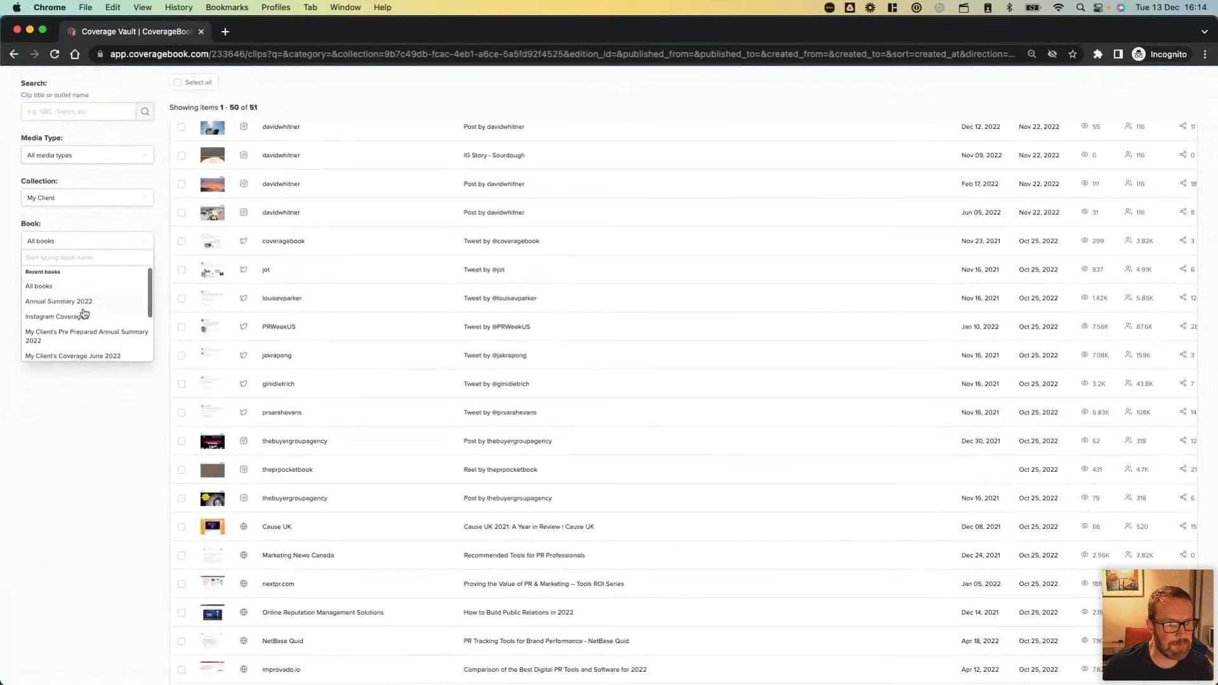
scroll(85, 313, "down", 5)
left_click(77, 336)
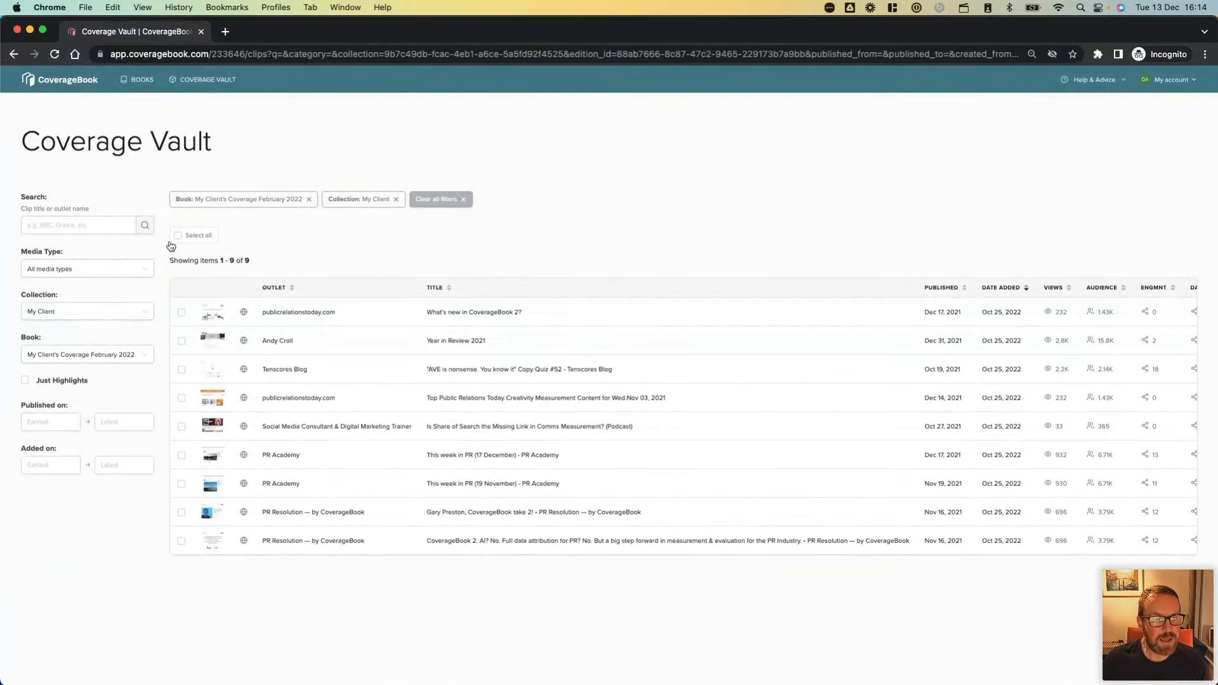
Add all the filtered February clips to the existing Annual Summary 2022 book in a new section named "February 2022".
left_click(178, 236)
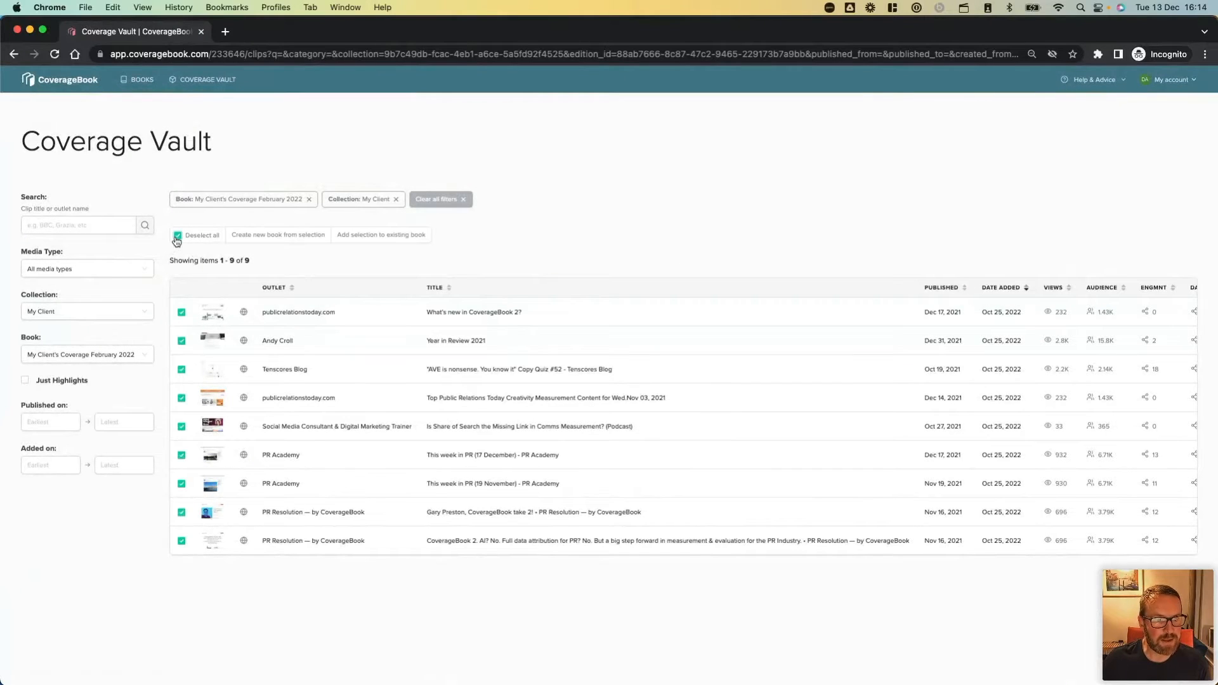
left_click(291, 238)
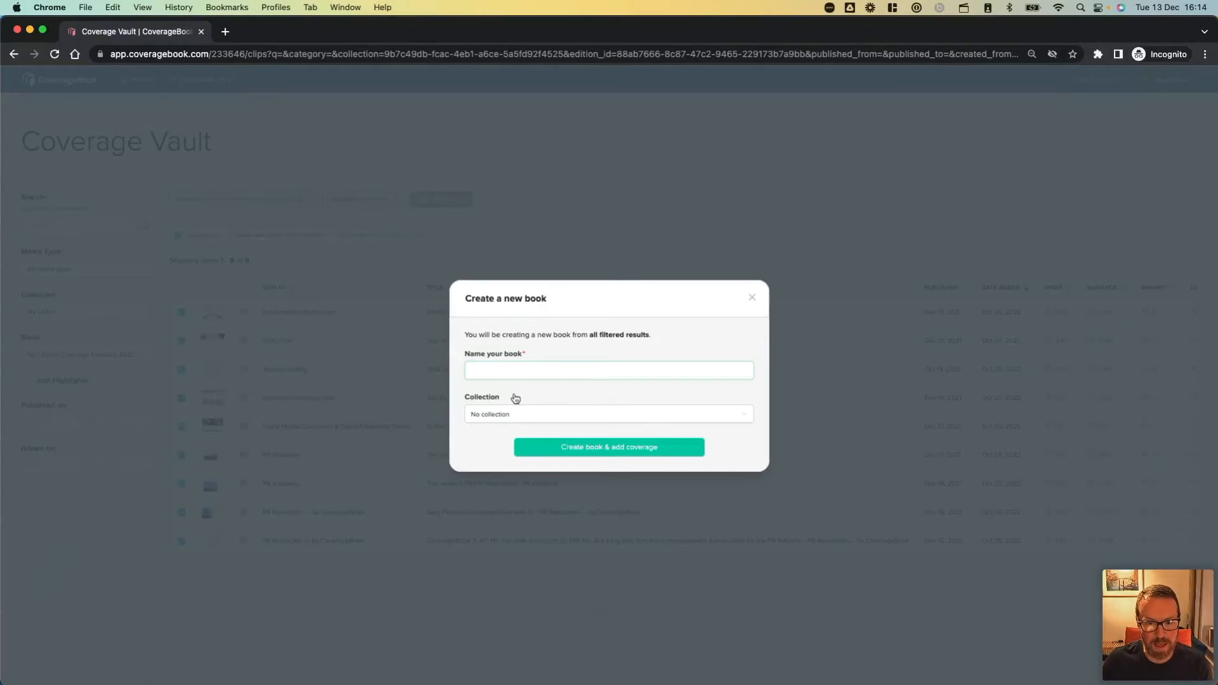
left_click(752, 300)
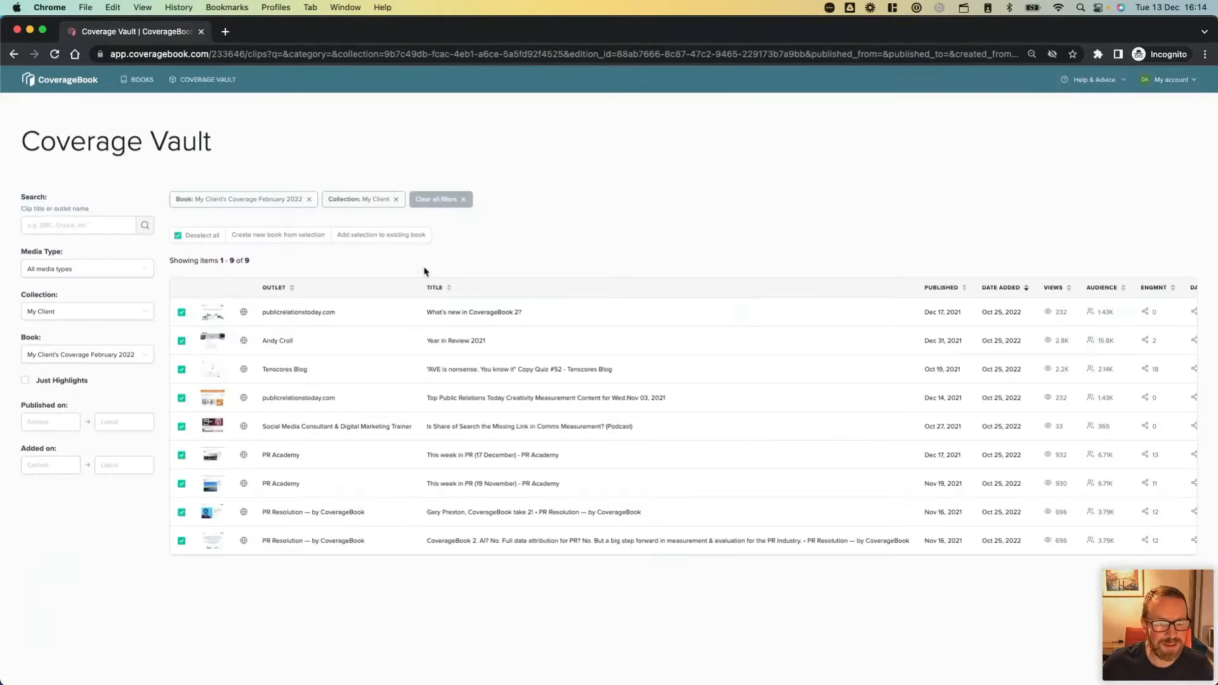
left_click(365, 236)
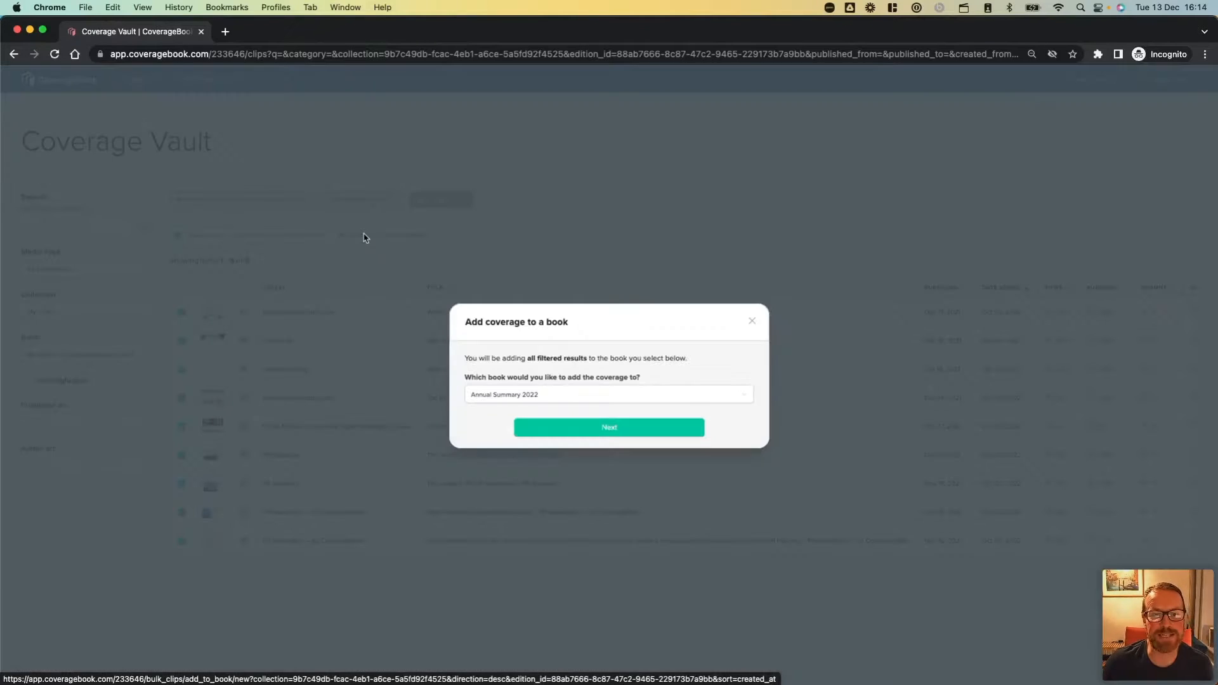
left_click(570, 429)
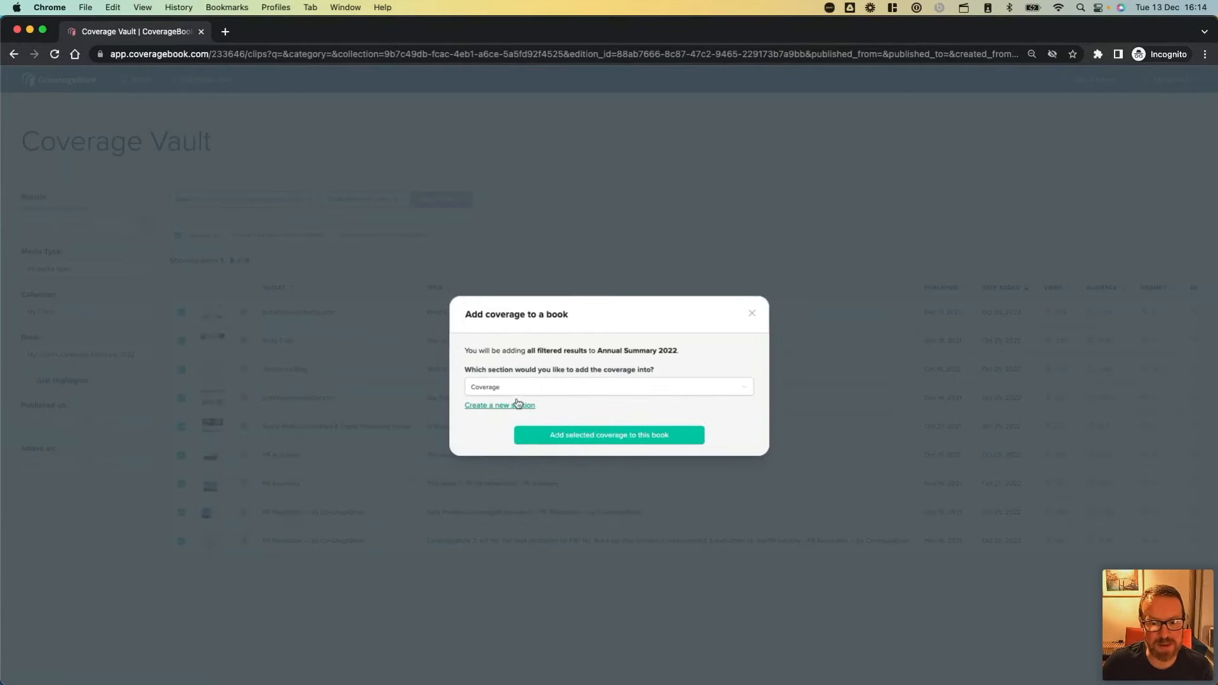
left_click(517, 407)
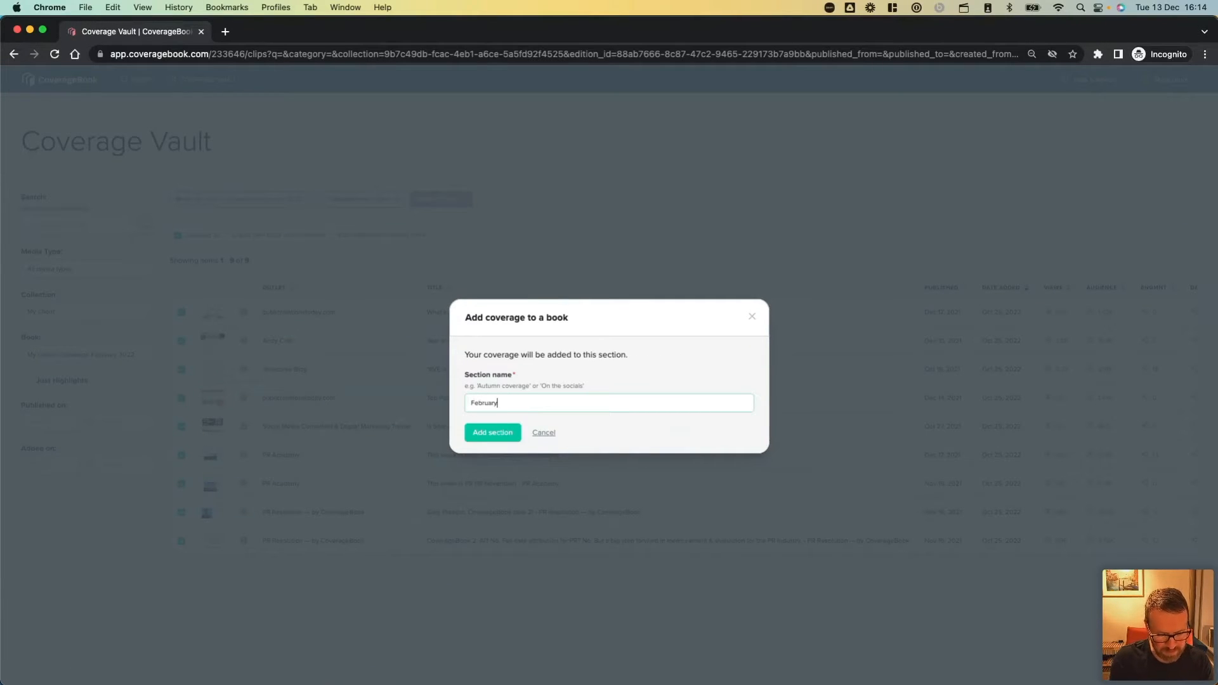
left_click(495, 433)
left_click(557, 437)
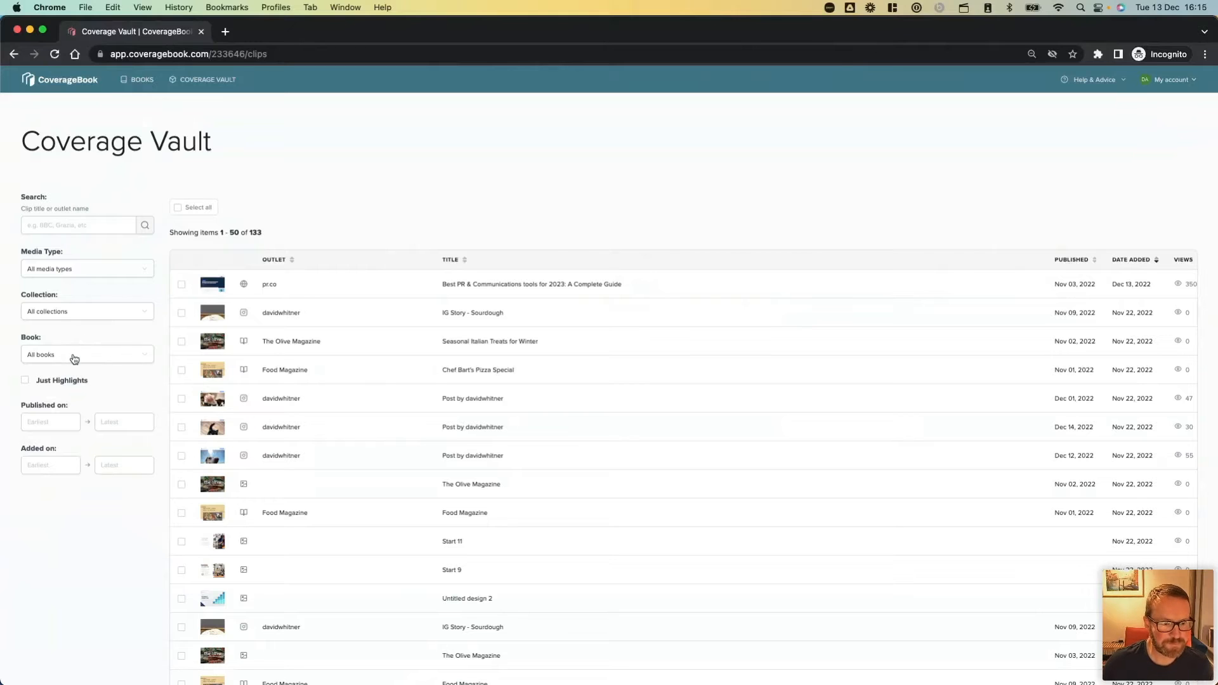
Filter the vault by the My Client collection and the book "My Client's Coverage March 2022".
left_click(101, 316)
left_click(96, 379)
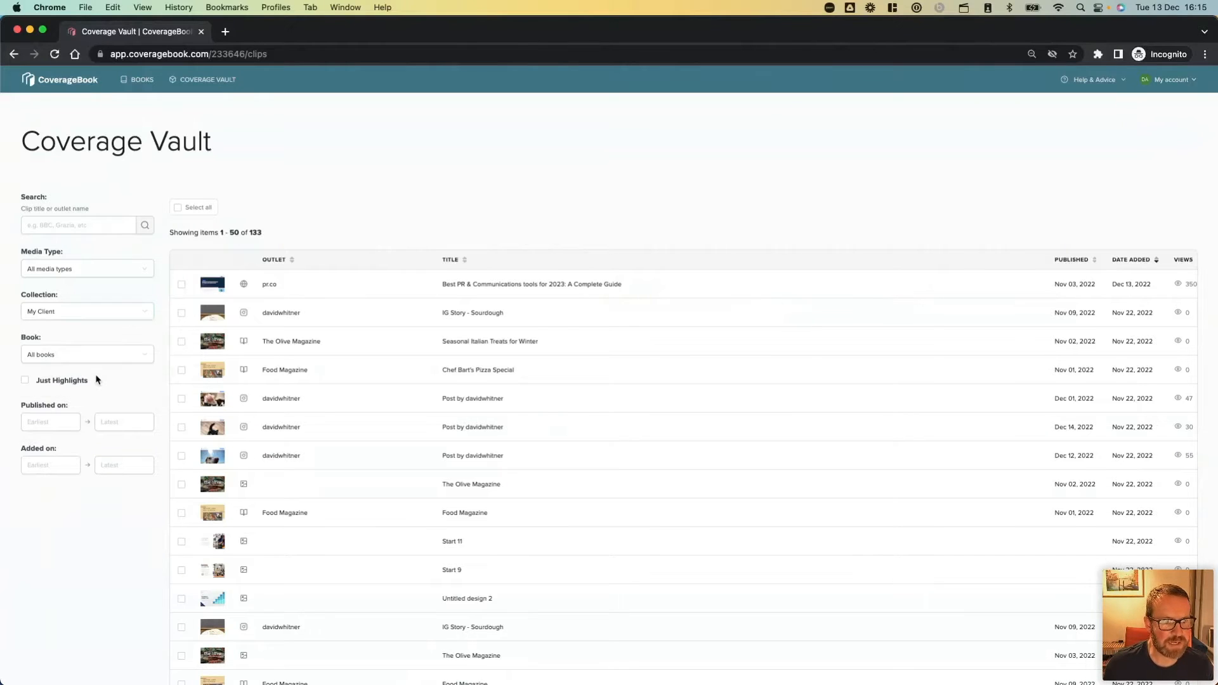
left_click(63, 354)
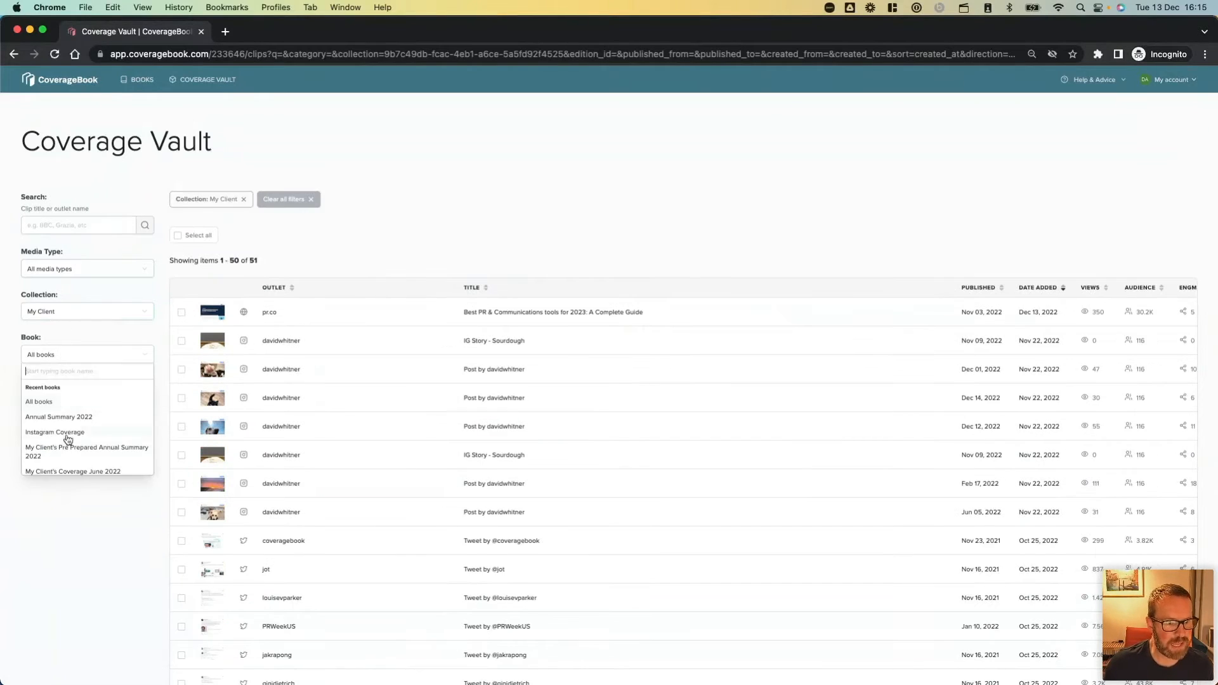
scroll(68, 439, "down", 3)
left_click(70, 438)
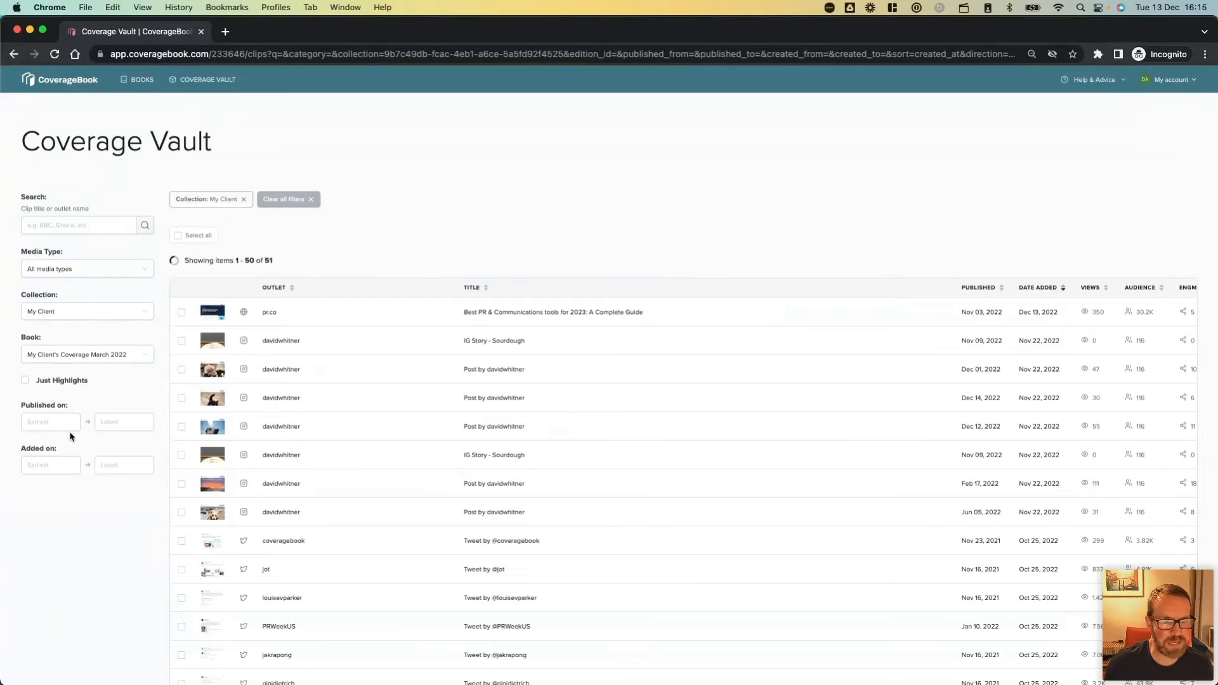
Add all the filtered March clips to the Annual Summary 2022 book in a new section named "March 2022".
left_click(177, 236)
left_click(351, 236)
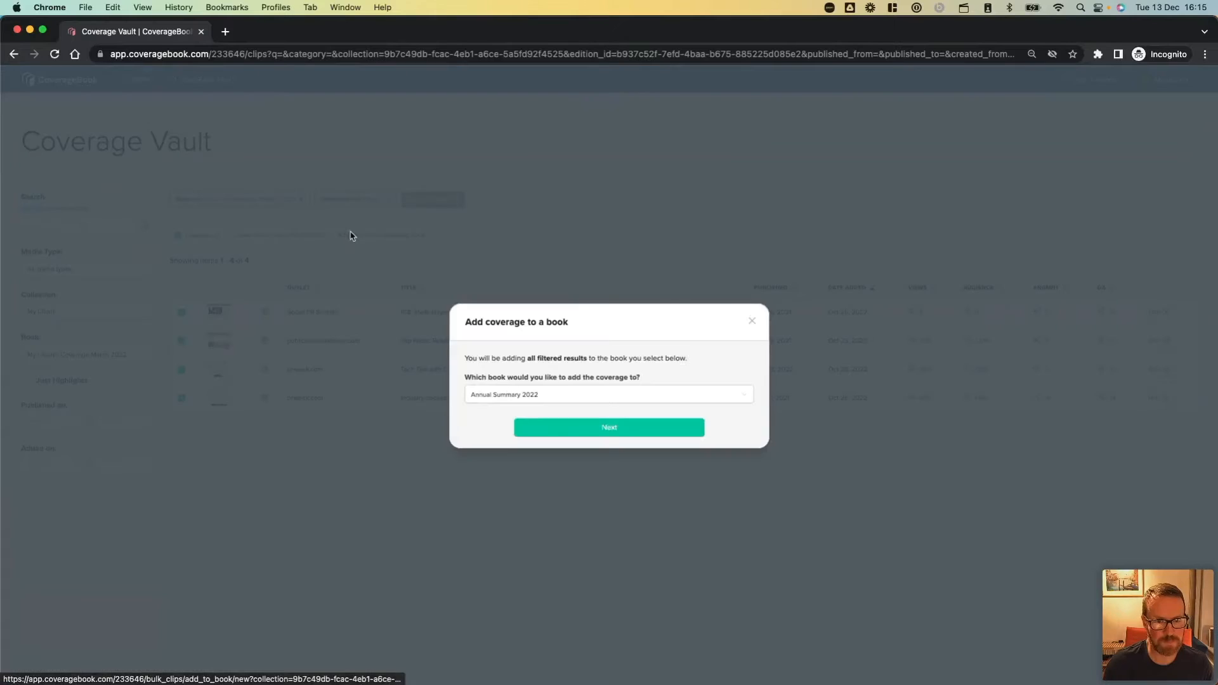
left_click(574, 428)
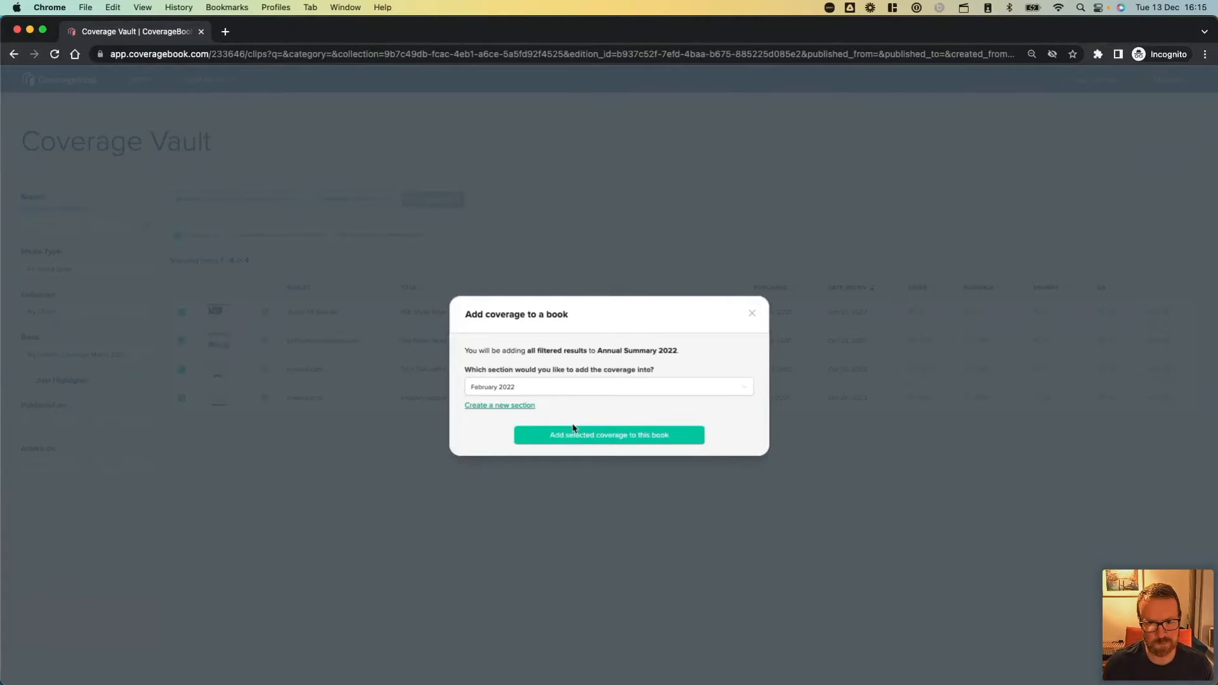
left_click(532, 406)
type("Ma")
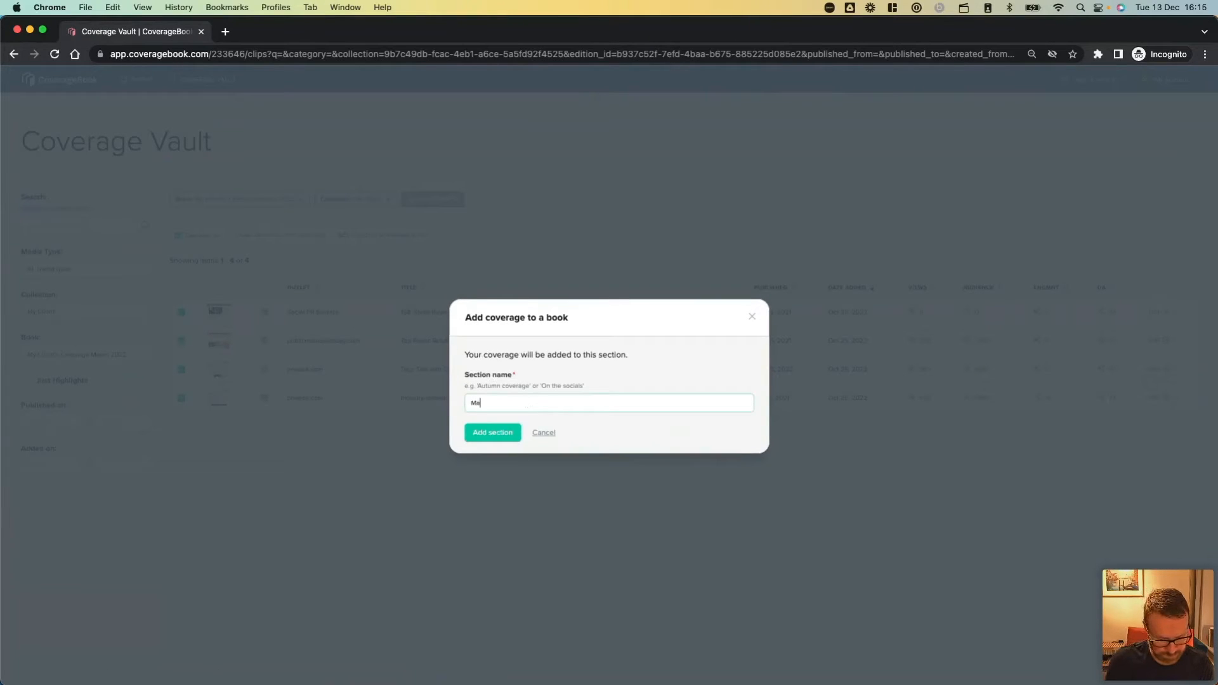
type("rch 2022")
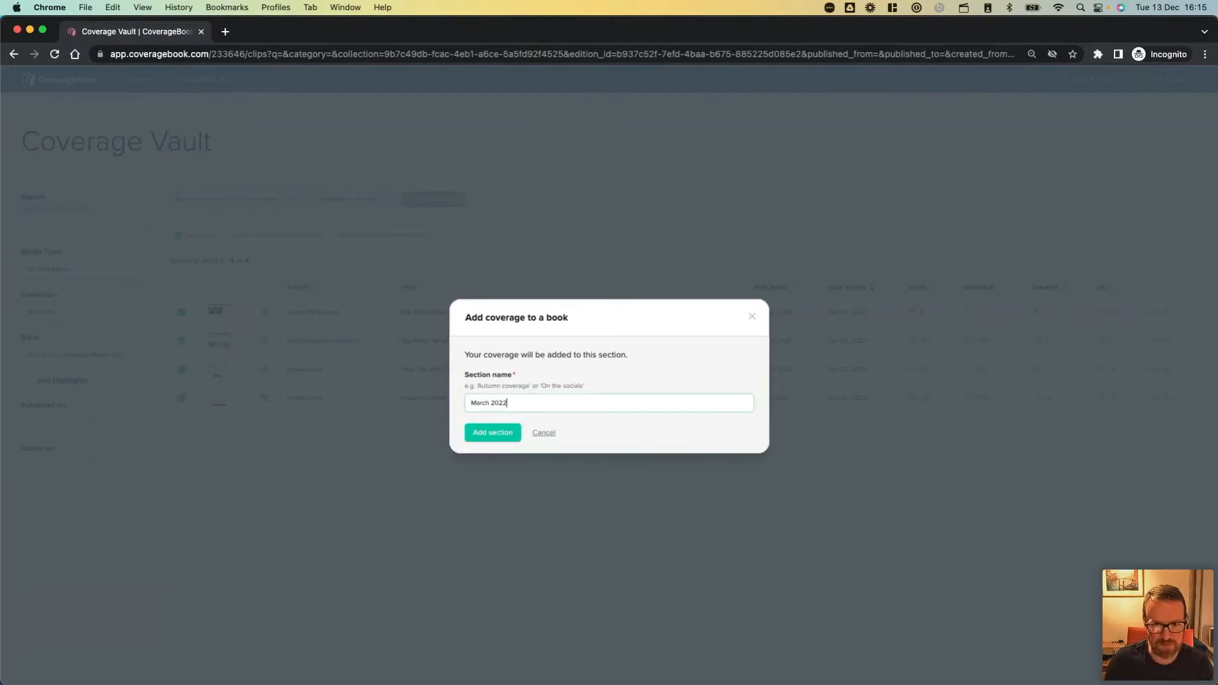
left_click(505, 434)
left_click(524, 436)
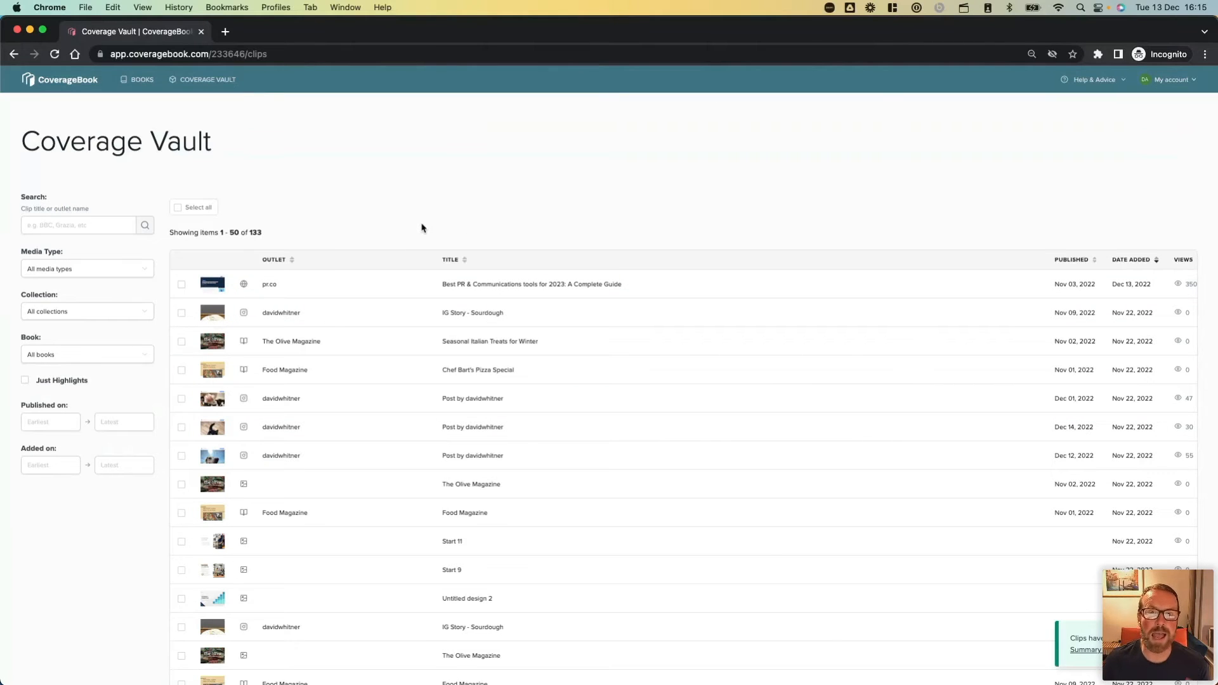
Open the Annual Summary 2022 book and move its February 2022 section above the March 2022 section.
left_click(144, 87)
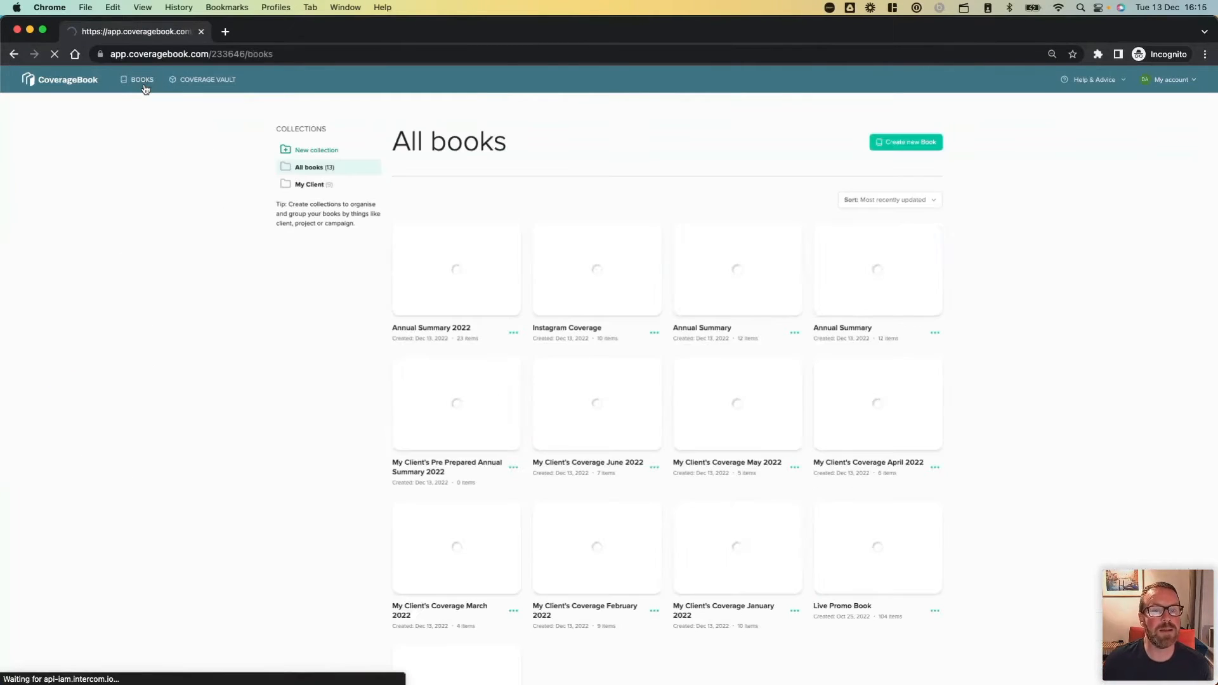
left_click(451, 298)
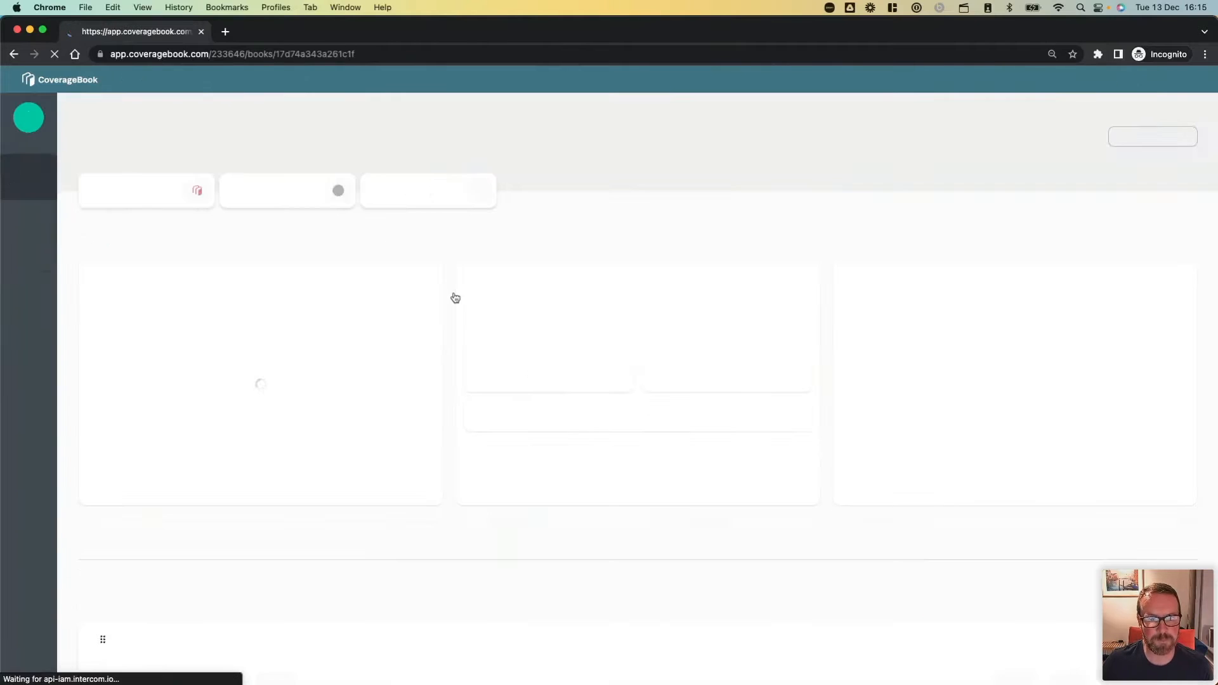
scroll(441, 368, "down", 6)
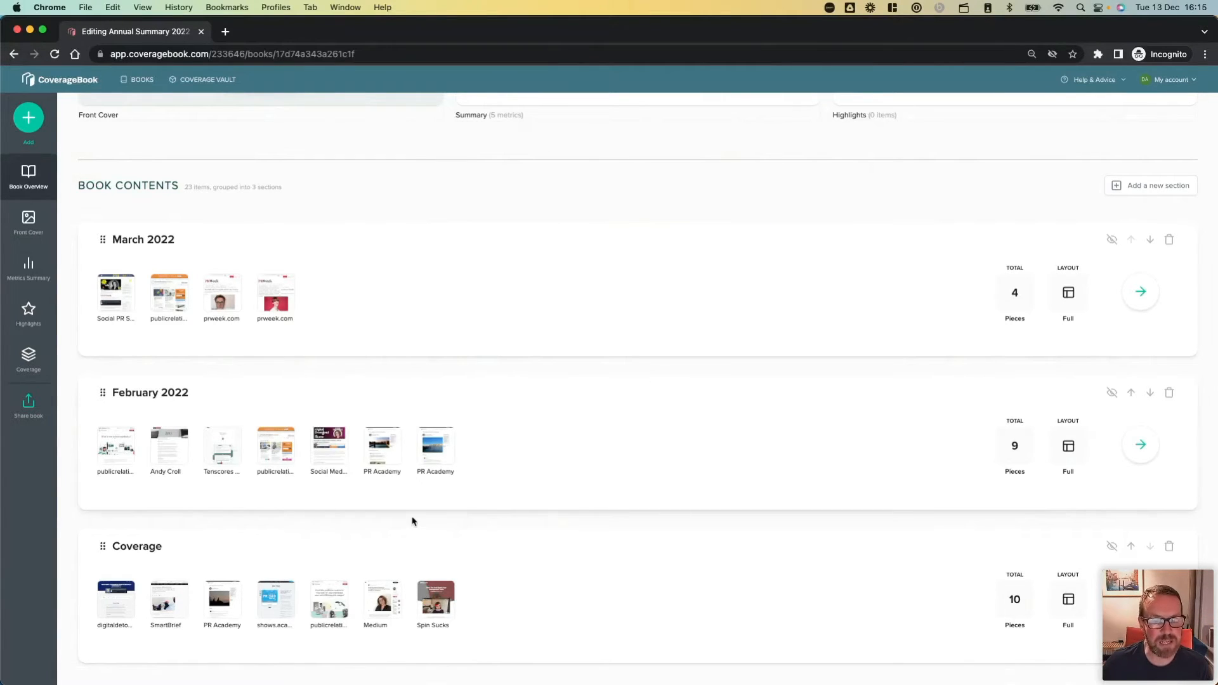
left_click_drag(484, 462, 479, 286)
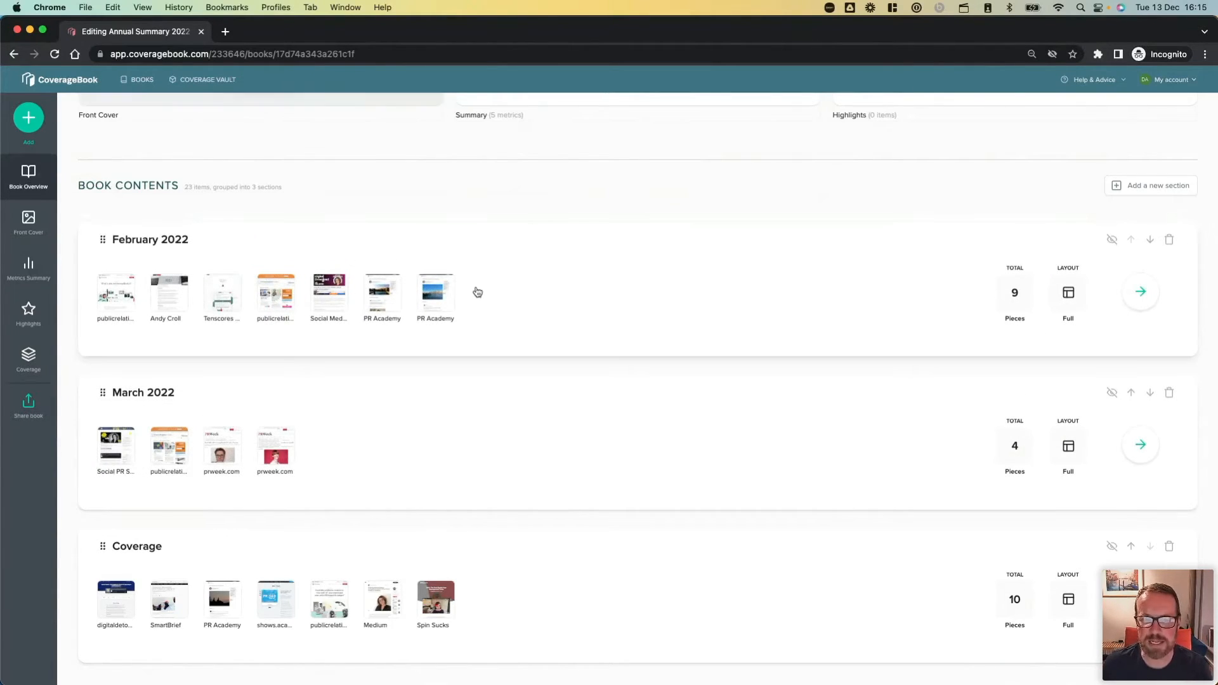
Rename the book's Coverage section as "January 2022".
left_click(146, 550)
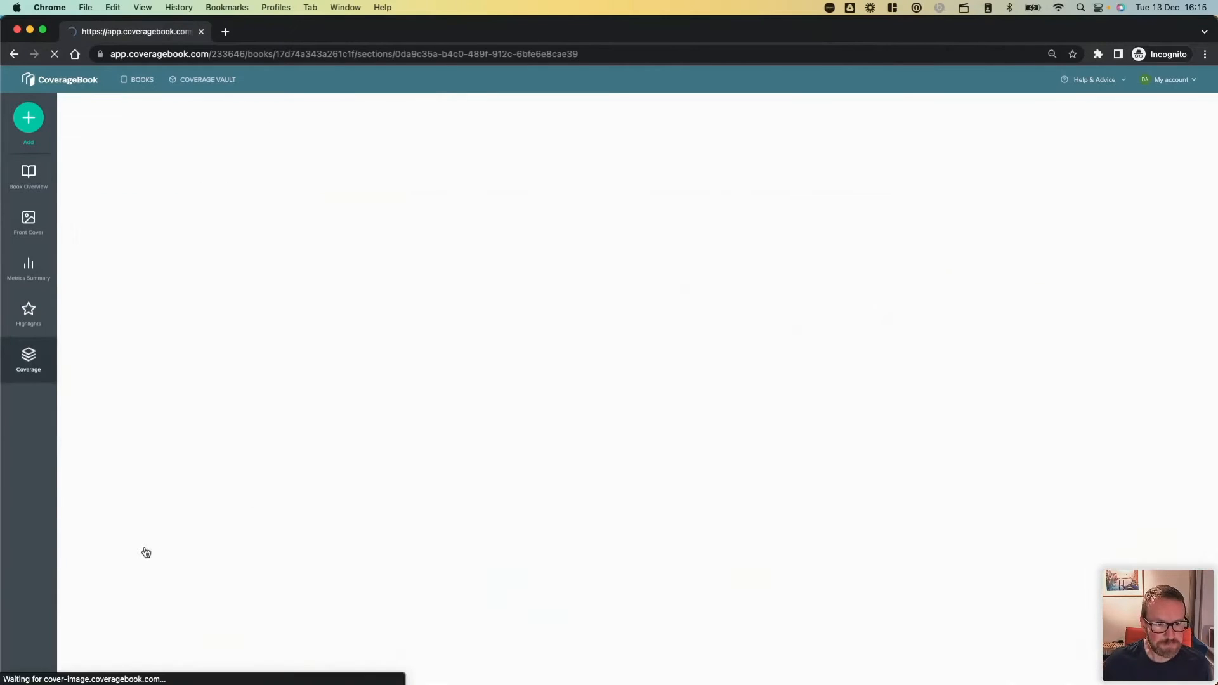
left_click(210, 148)
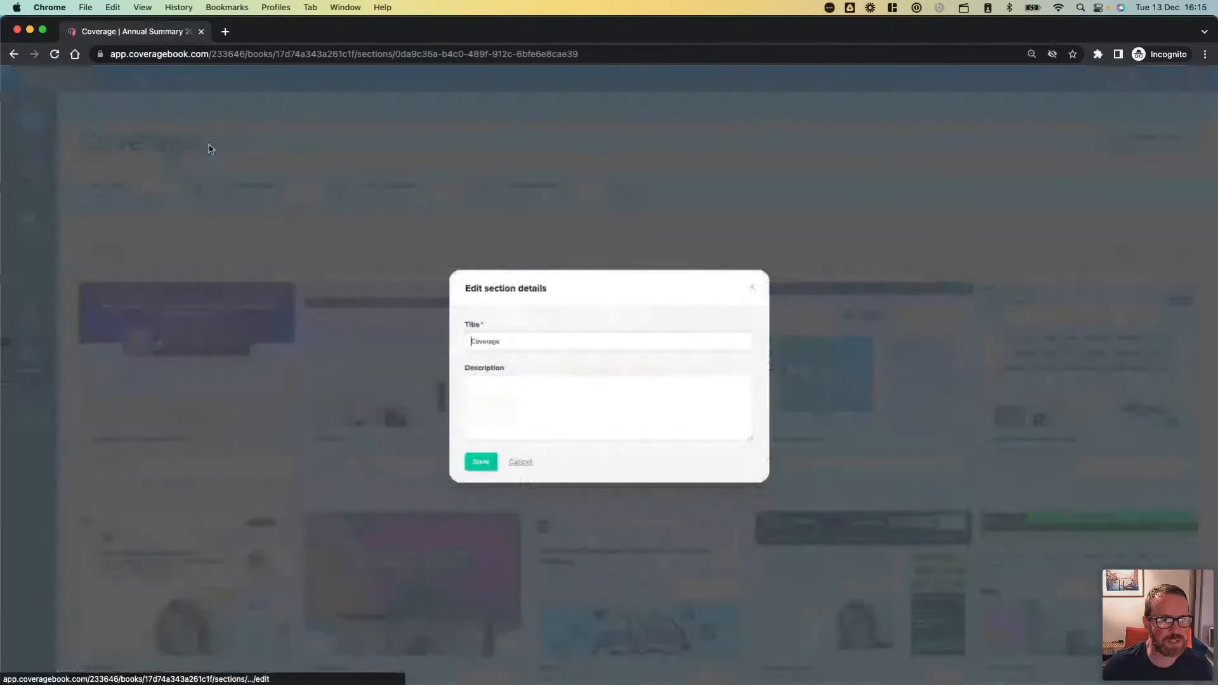
left_click_drag(506, 343, 427, 342)
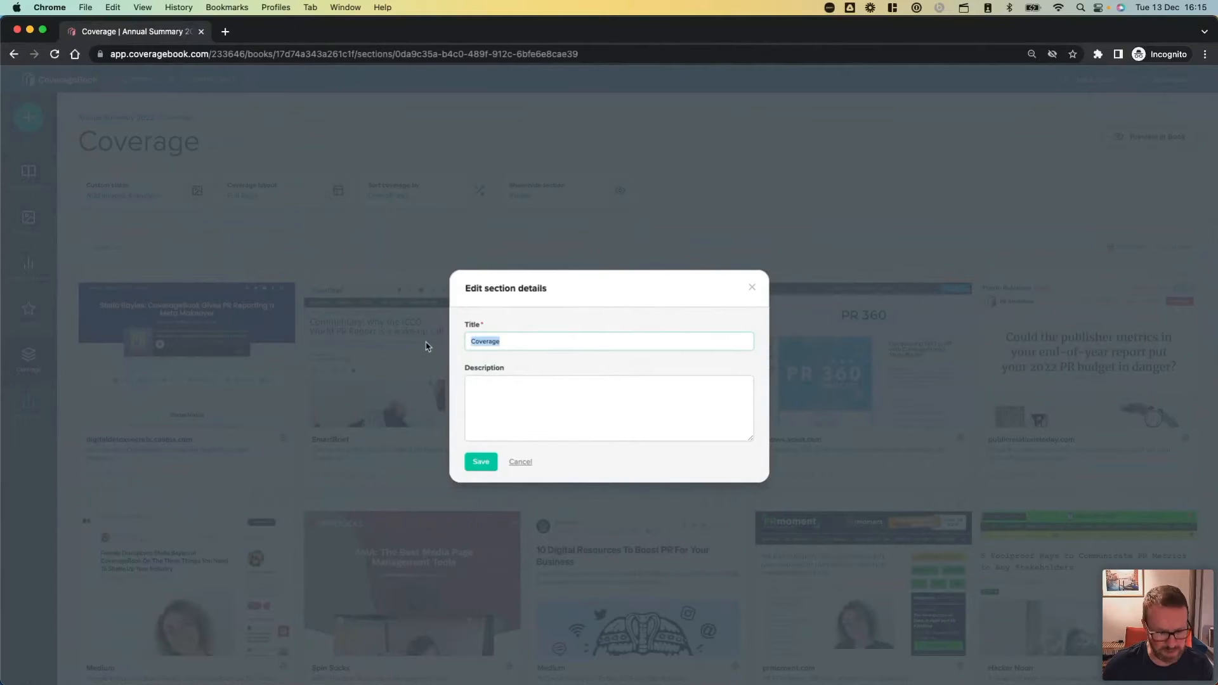
key("BackSpace")
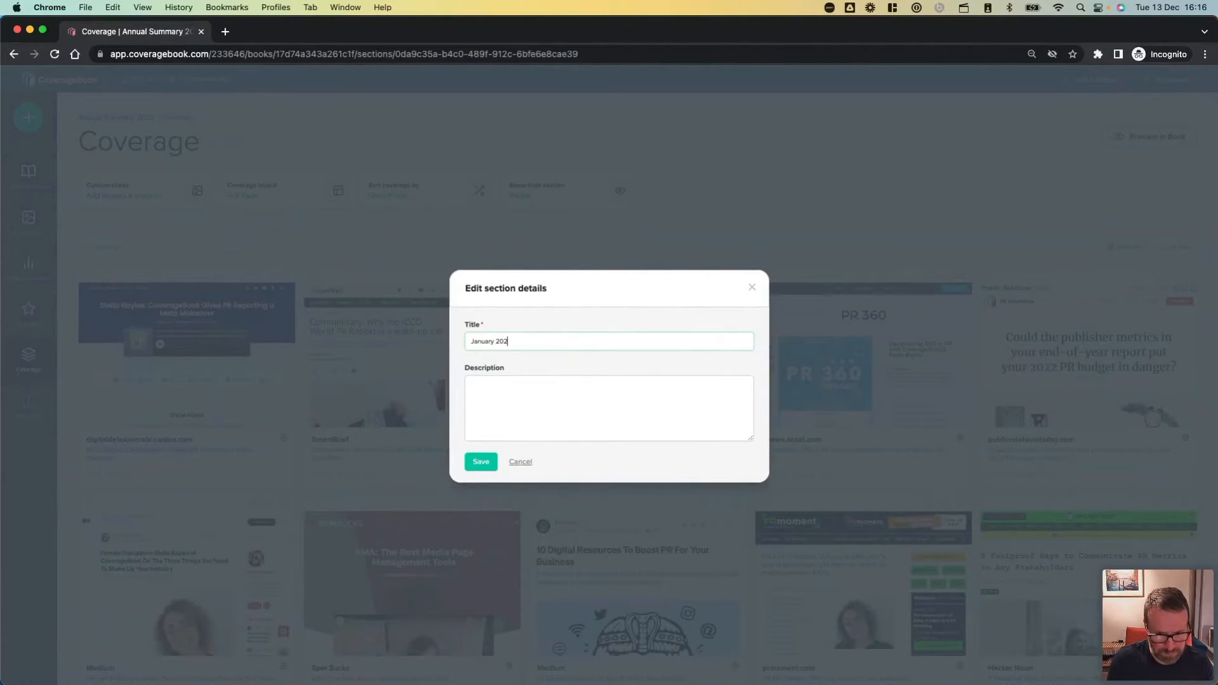
left_click(481, 461)
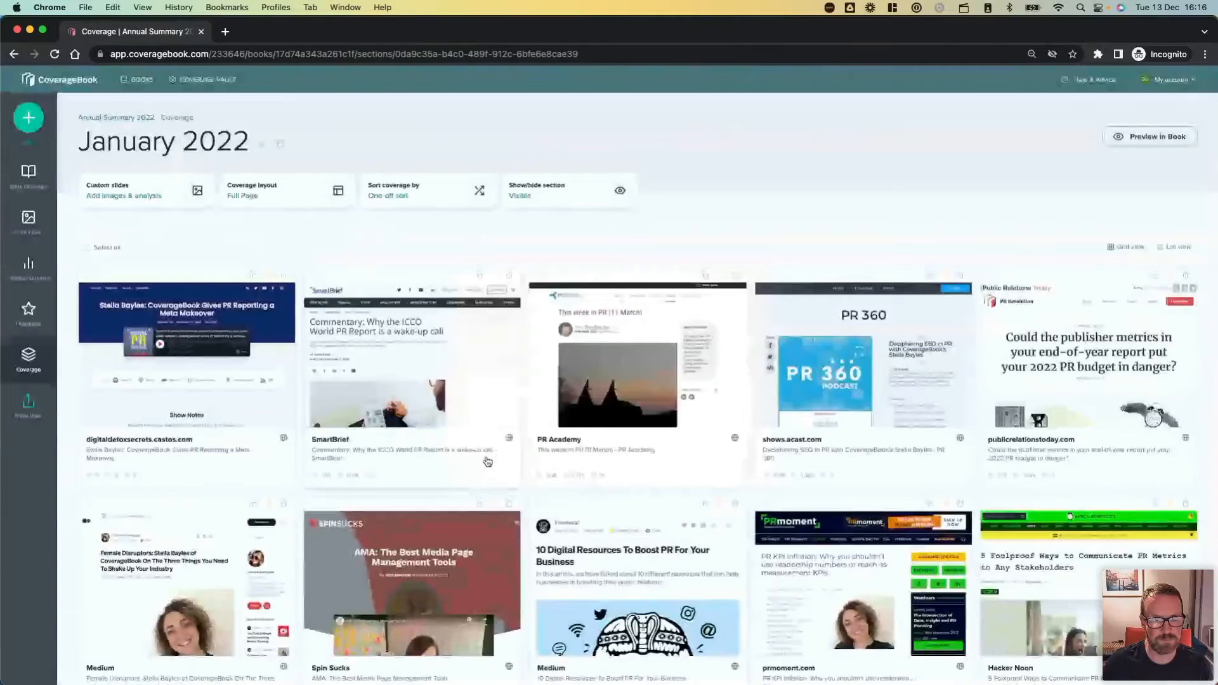
Return to the book overview and move the January 2022 section above February 2022 in the book contents.
left_click(30, 173)
scroll(199, 329, "down", 6)
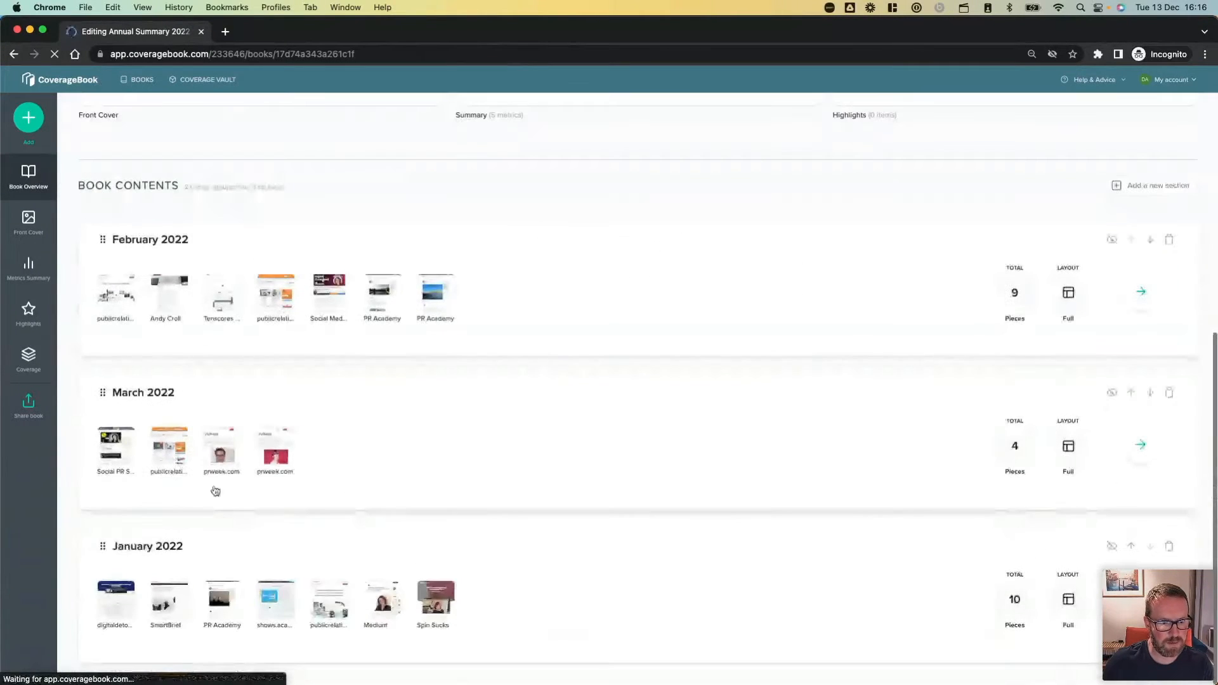
left_click_drag(225, 553, 234, 244)
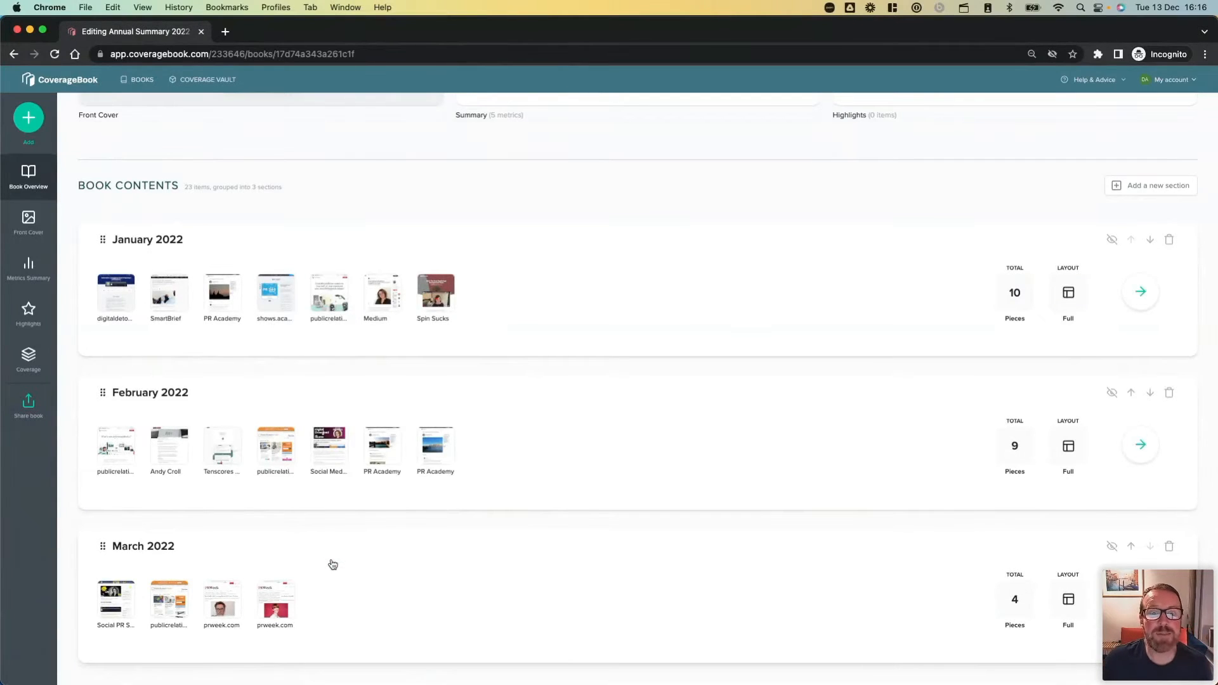
scroll(333, 564, "up", 5)
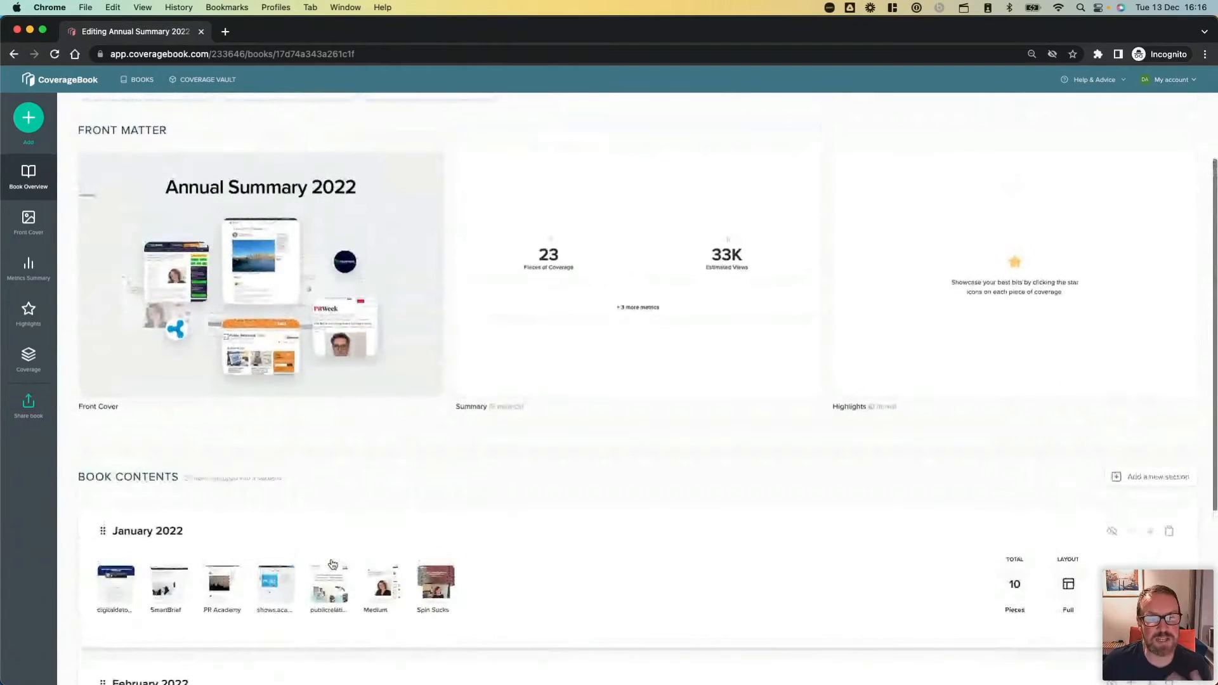
scroll(333, 564, "up", 2)
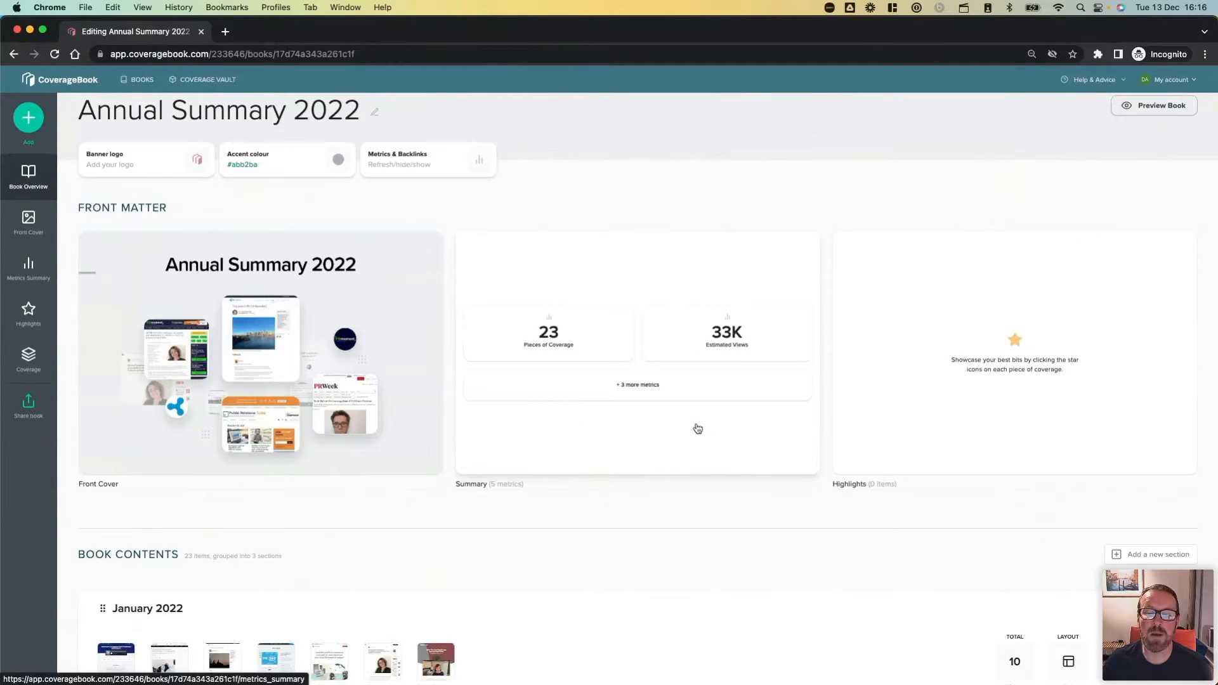
scroll(554, 621, "down", 2)
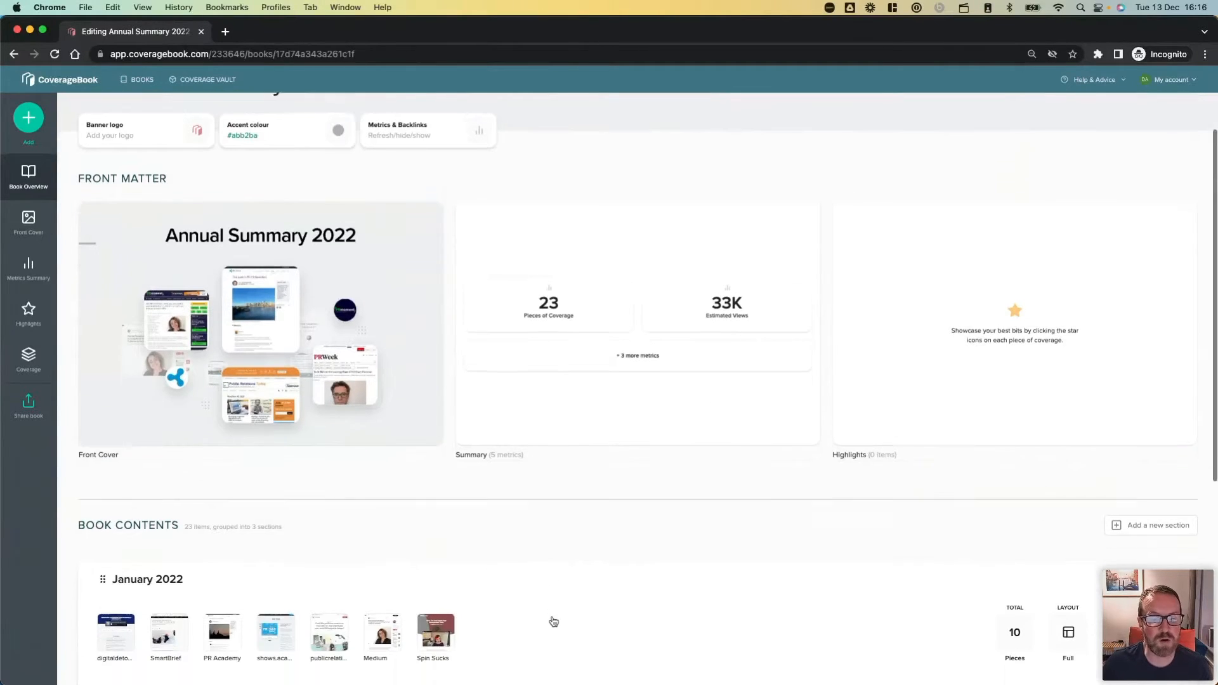
scroll(553, 621, "down", 3)
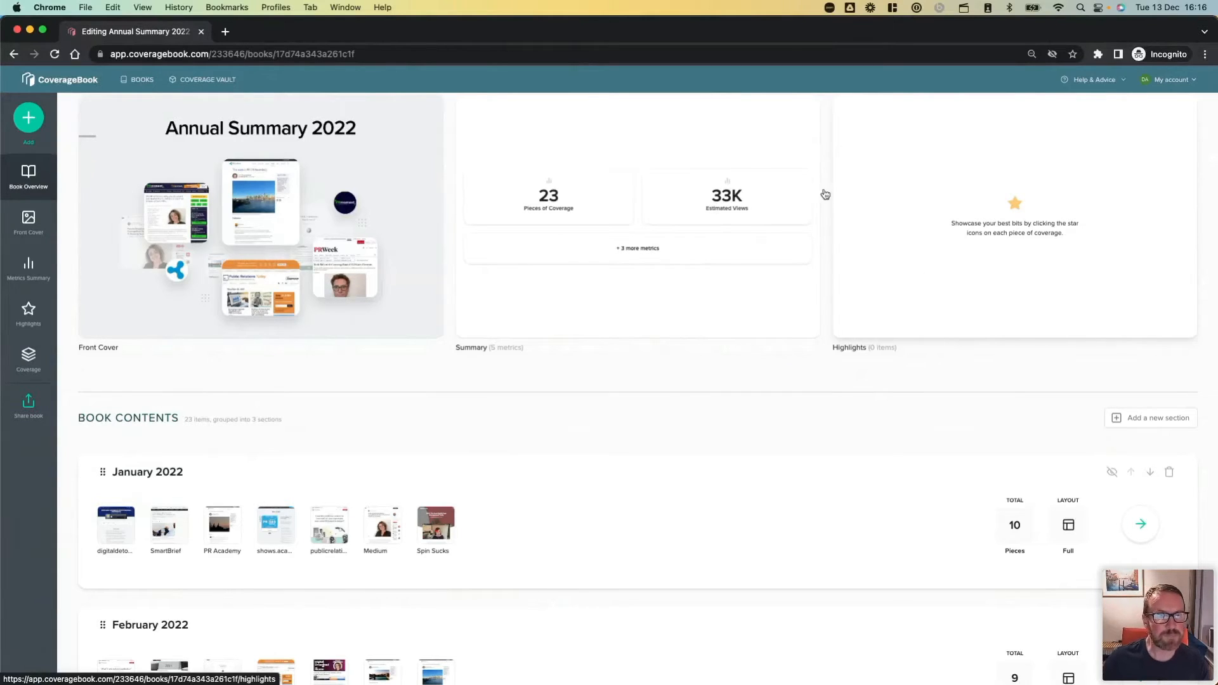
Open the book "My Client's Pre Prepared Annual Summary 2022" from the My Client collection.
left_click(141, 82)
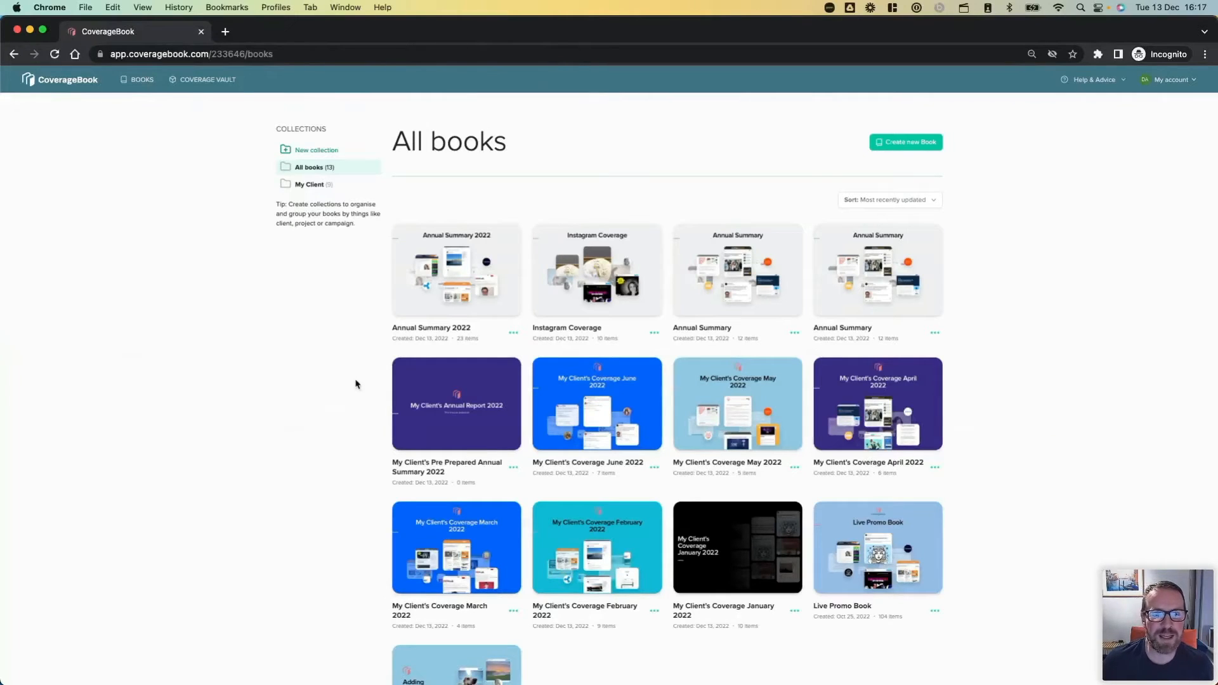
scroll(369, 412, "down", 1)
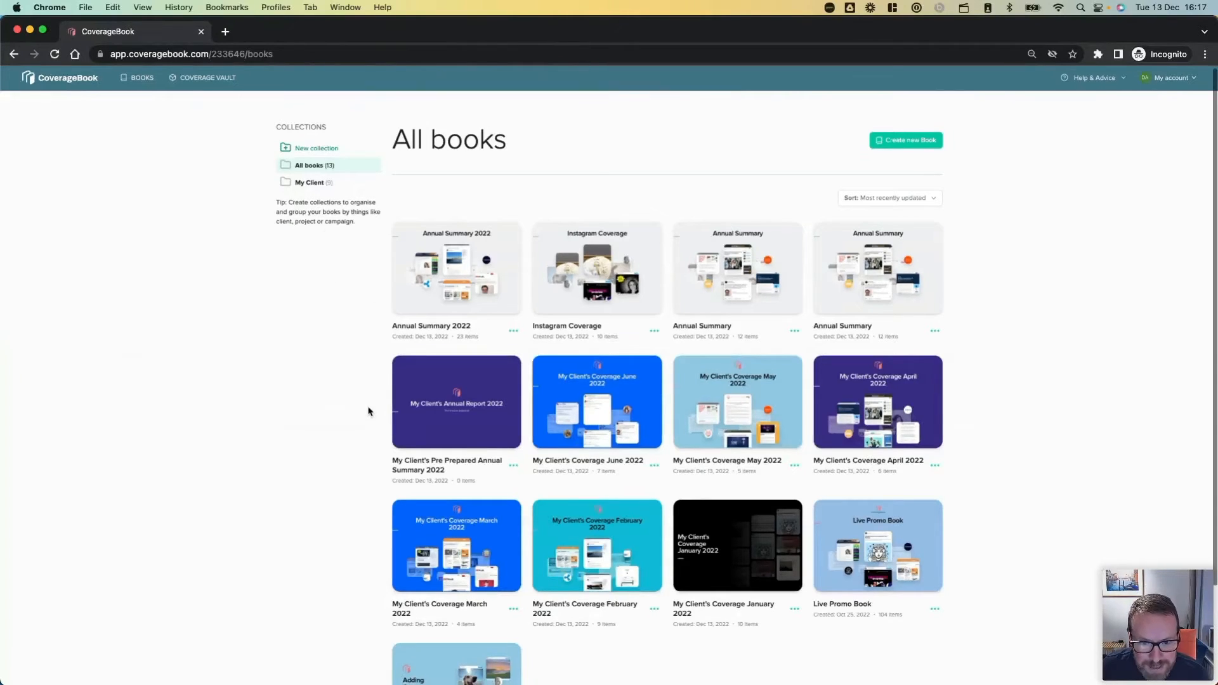
scroll(368, 411, "down", 5)
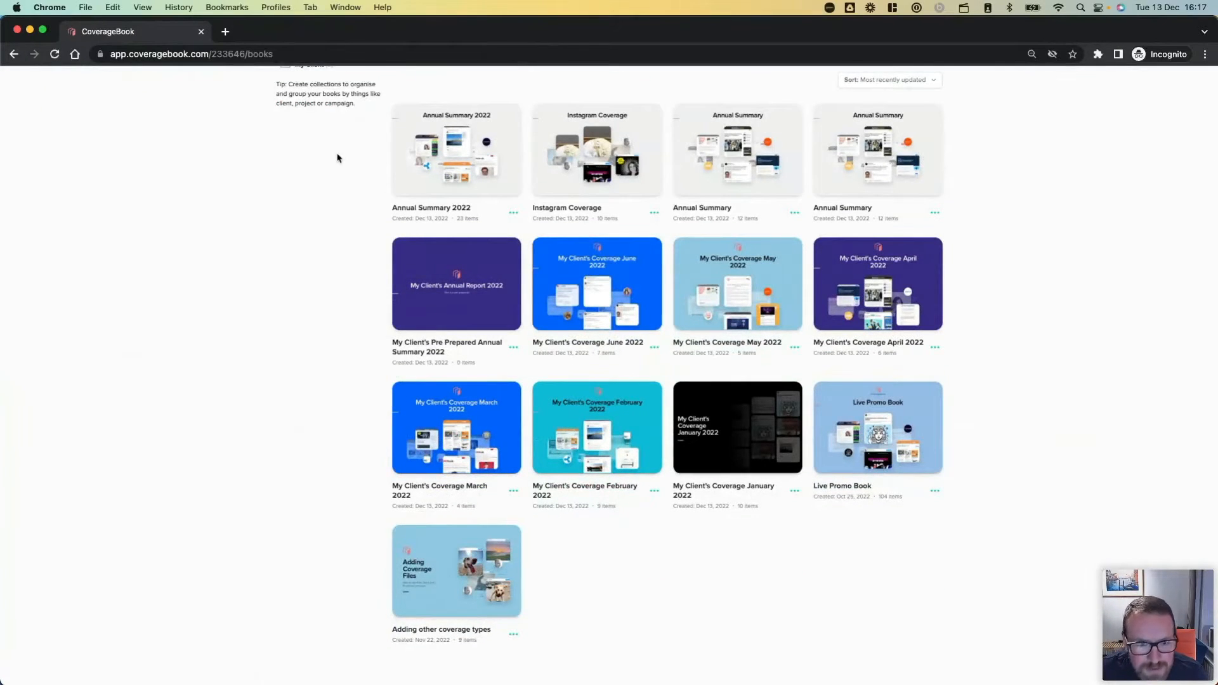
scroll(337, 156, "up", 5)
left_click(307, 185)
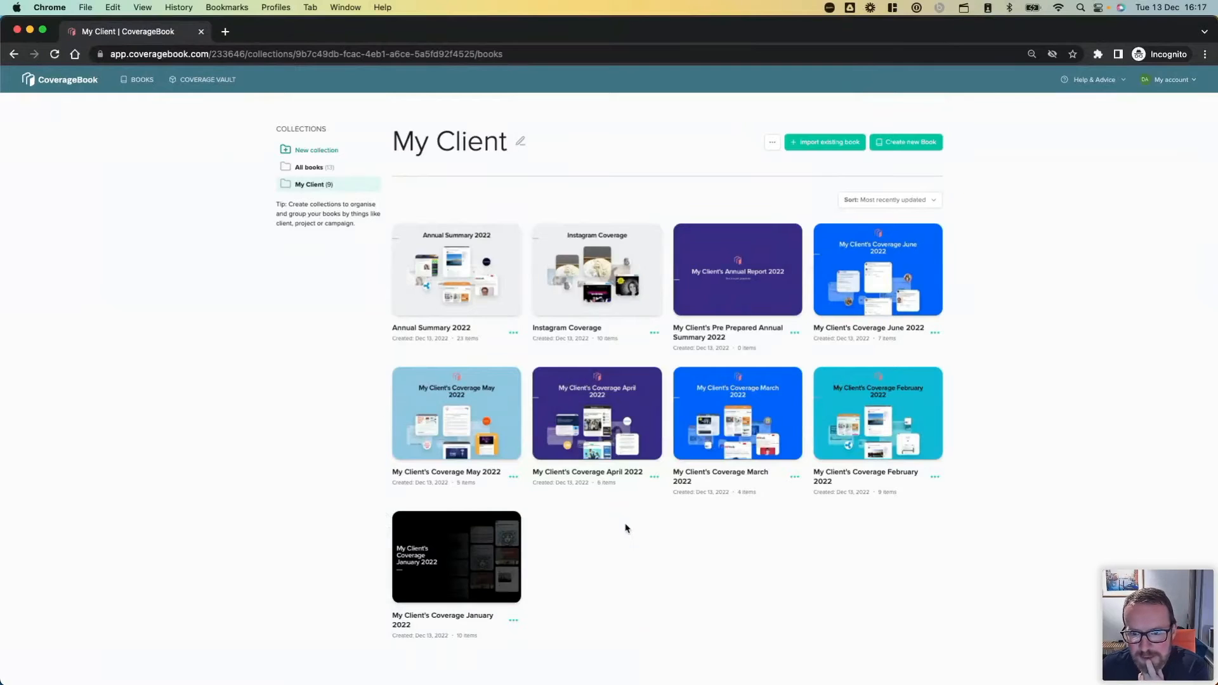
left_click(734, 280)
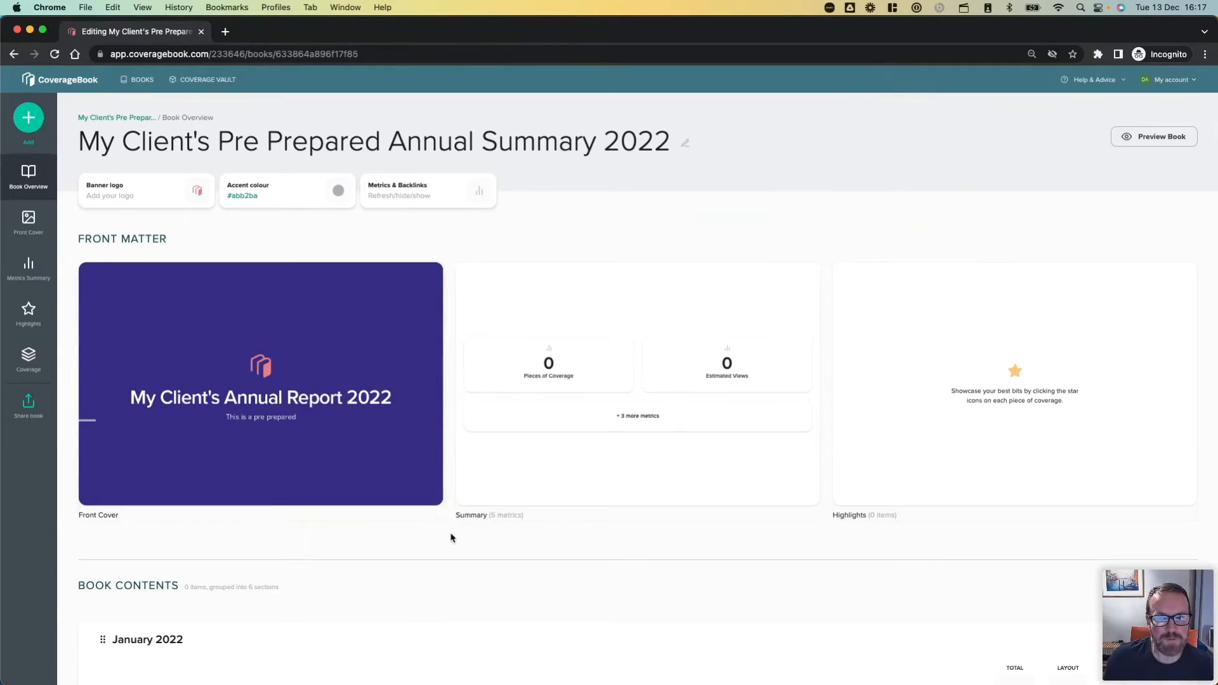
Examine the pre-prepared book's front matter, metrics summary and monthly sections from January to June 2022.
scroll(451, 538, "down", 6)
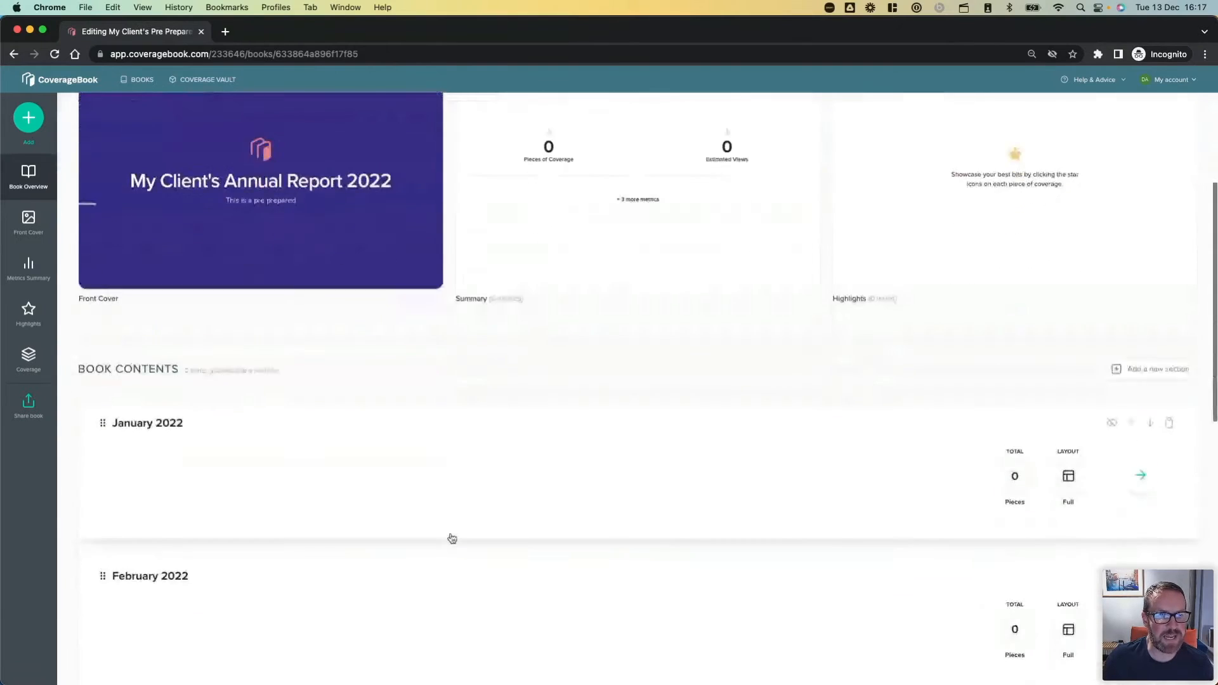
scroll(451, 538, "down", 5)
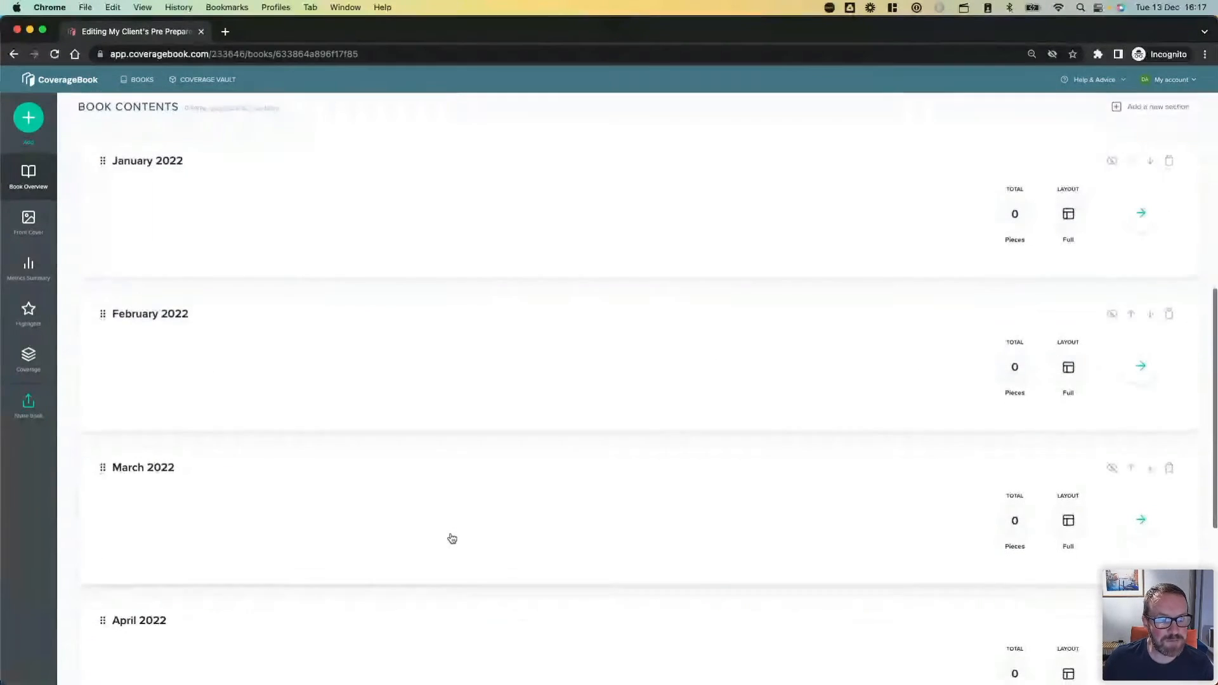
scroll(452, 538, "down", 2)
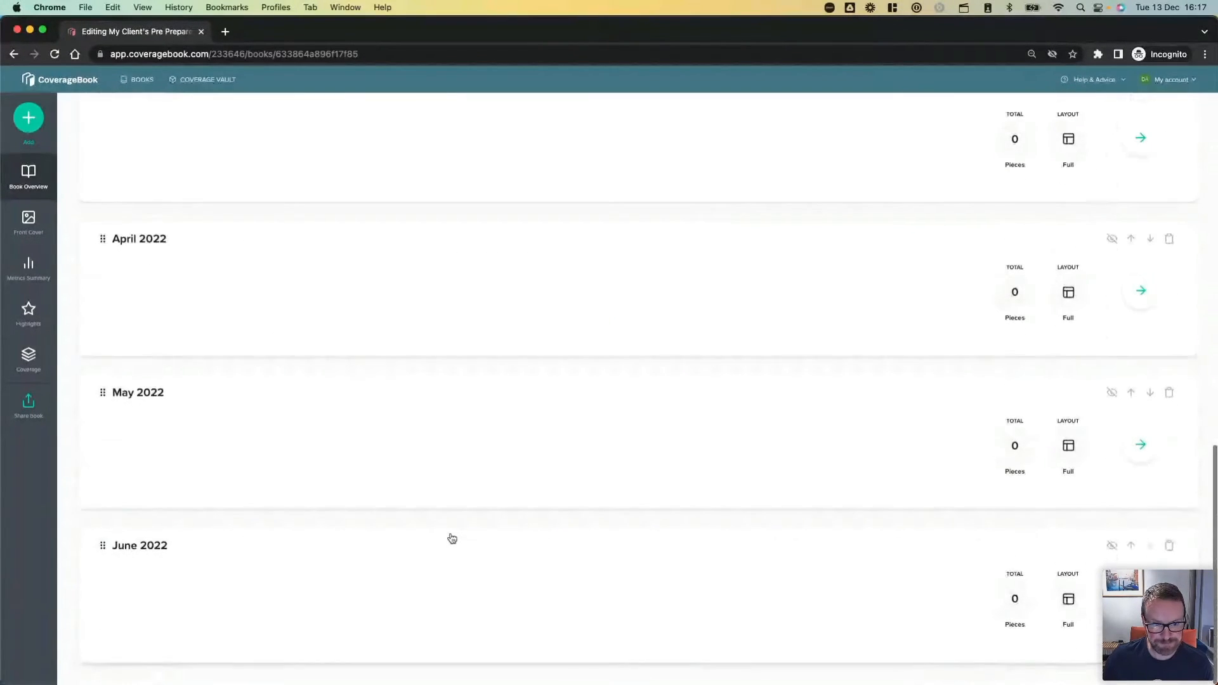
scroll(452, 538, "up", 13)
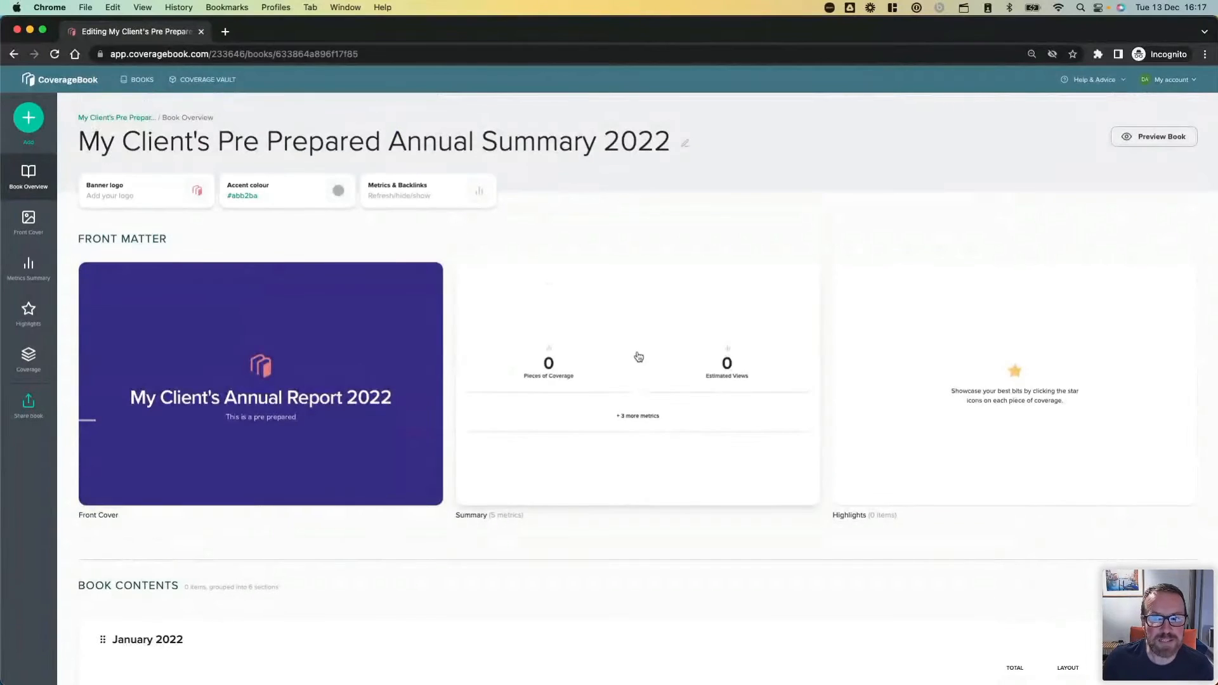
left_click(632, 329)
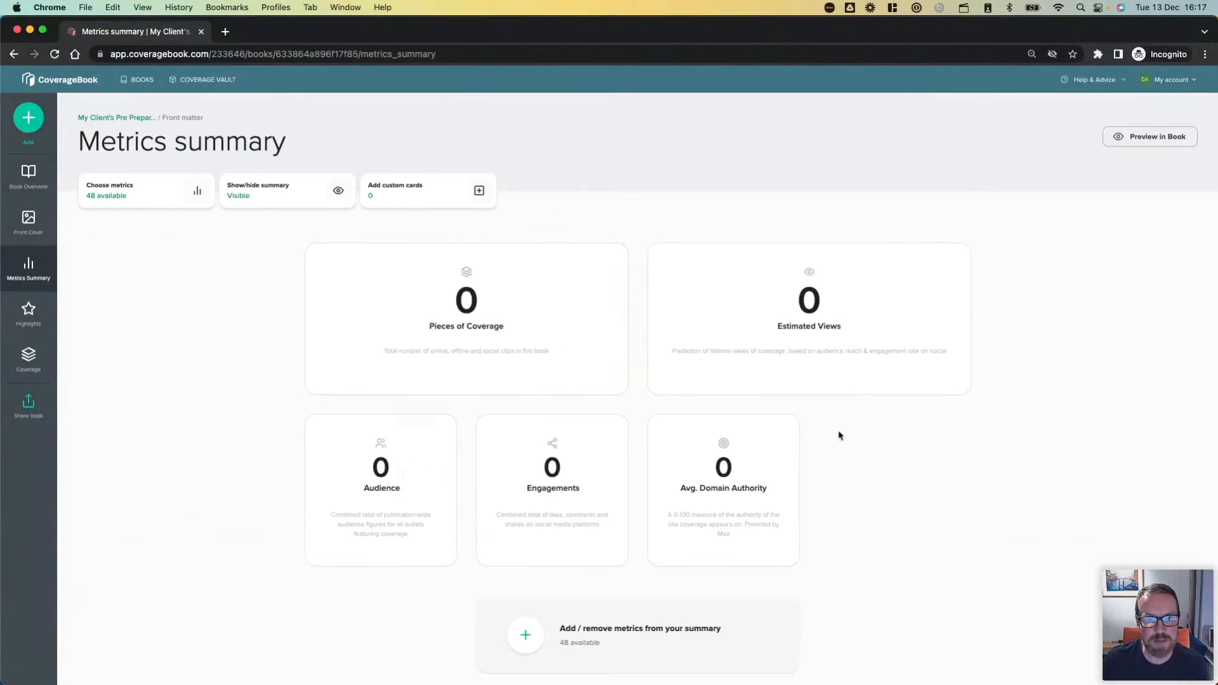
left_click(14, 55)
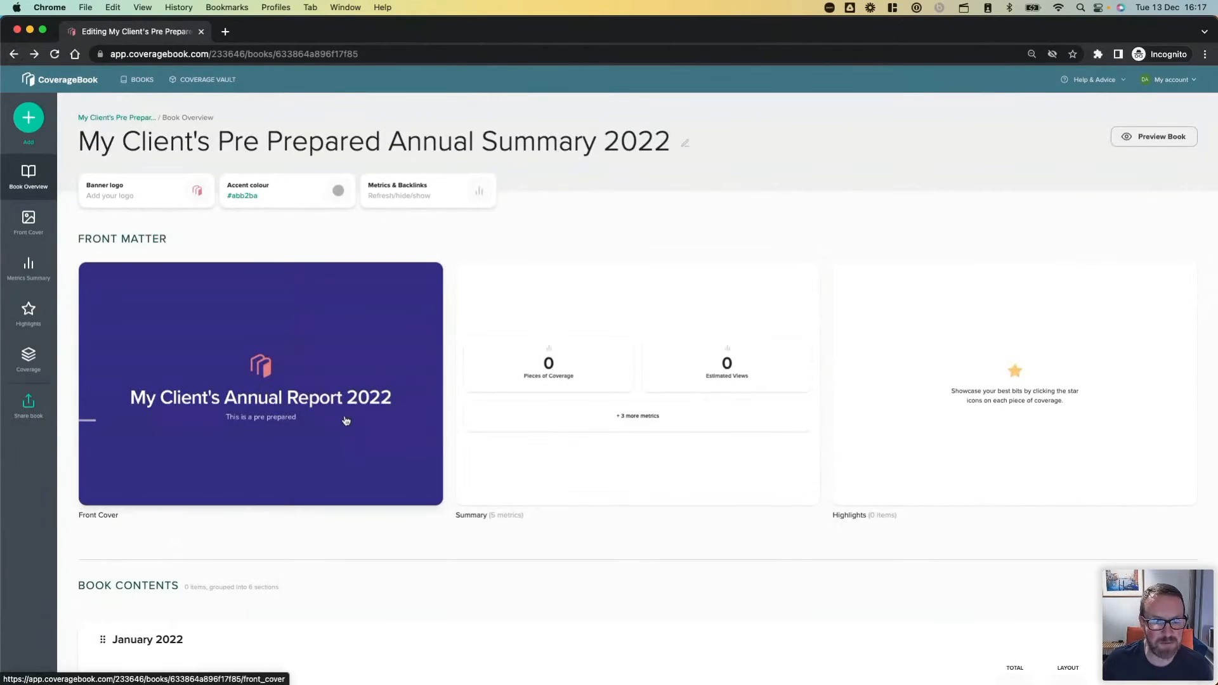
scroll(263, 571, "down", 5)
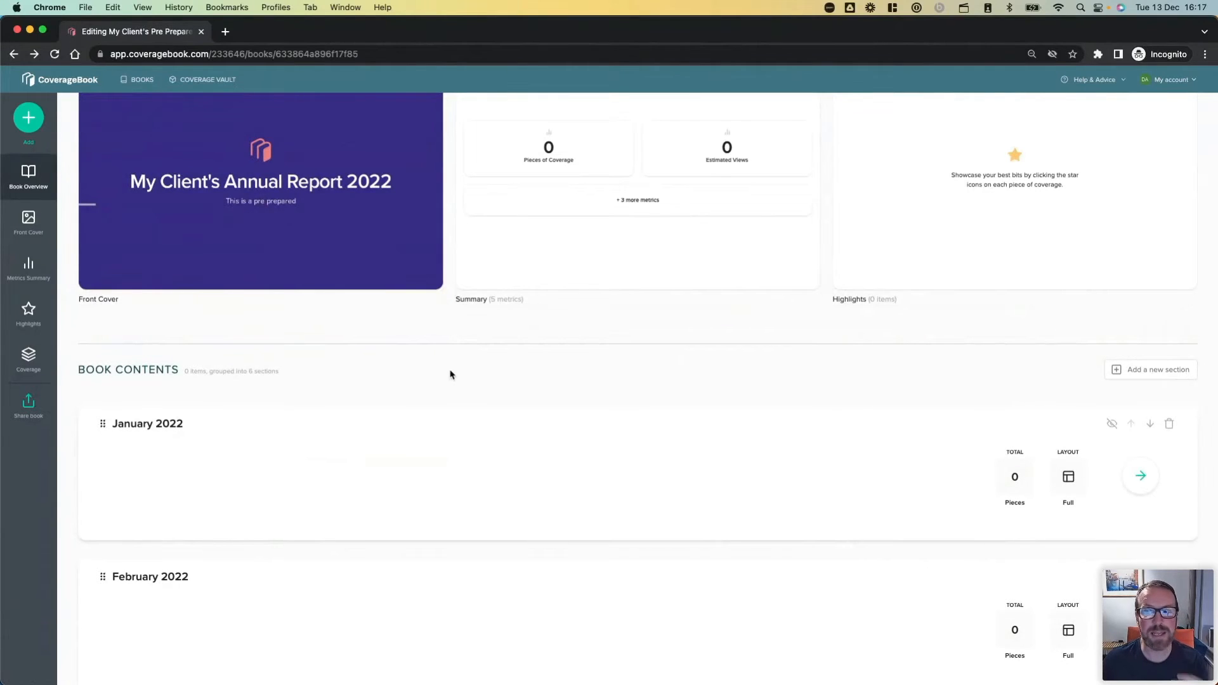
scroll(451, 374, "up", 5)
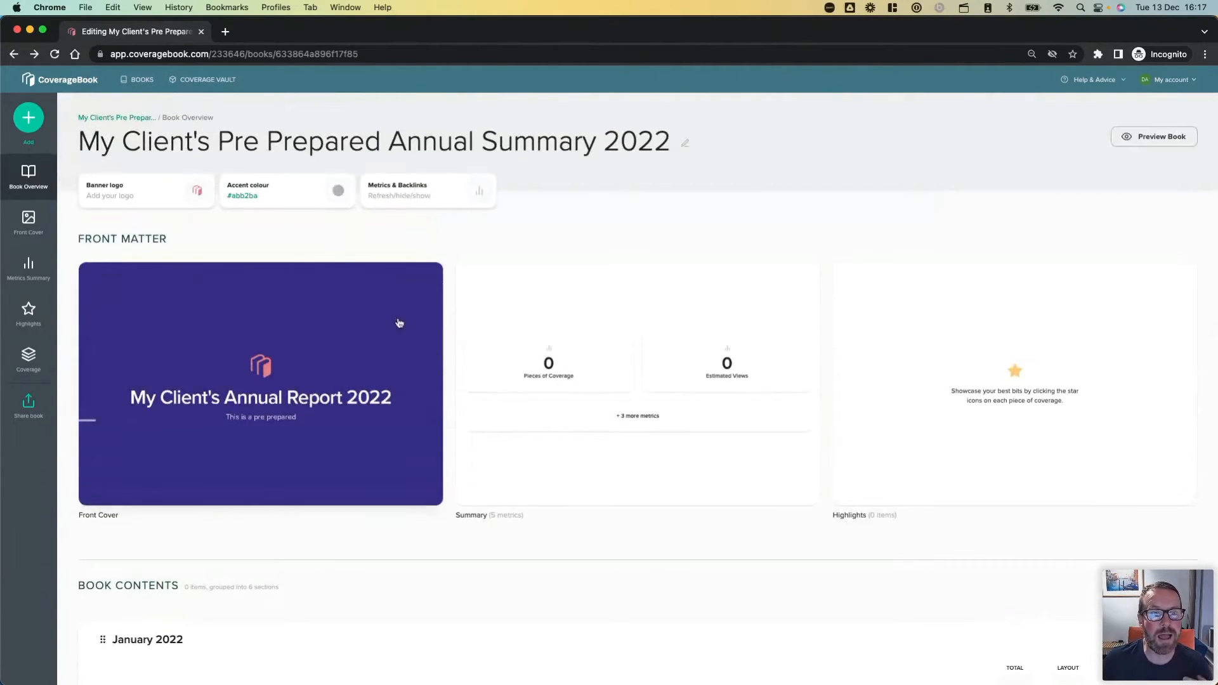
Filter the Coverage Vault to the My Client collection and the book "My Client's Coverage January 2022".
left_click(206, 80)
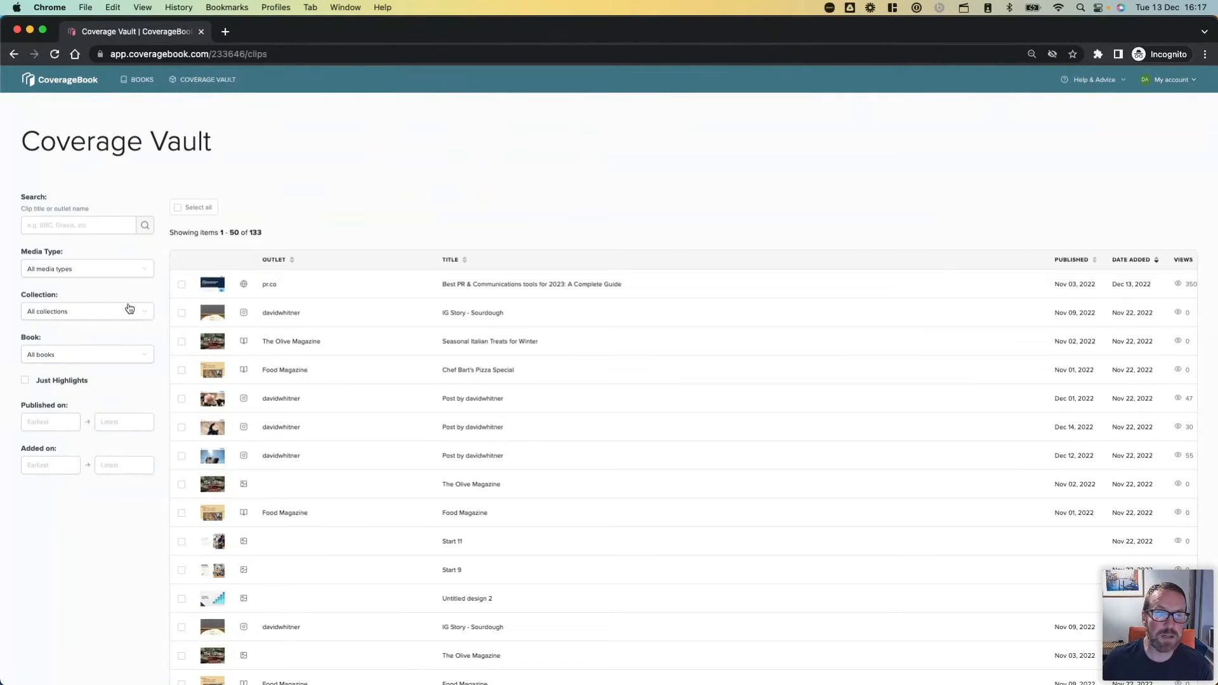
left_click(101, 321)
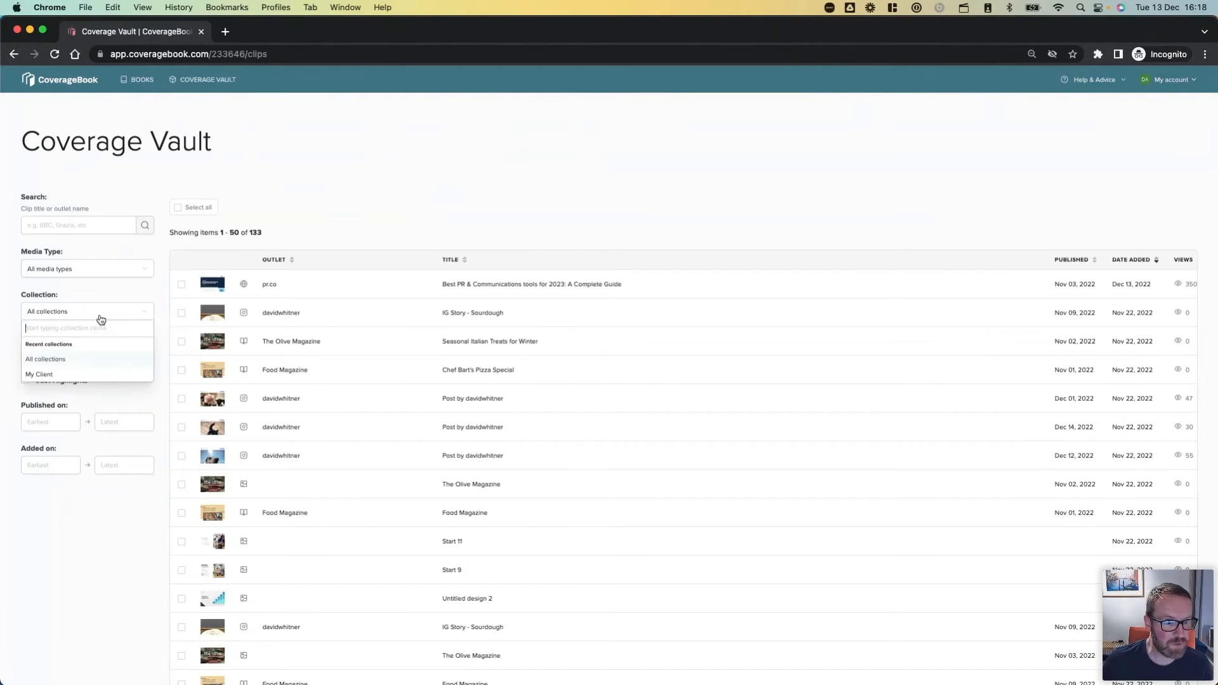
left_click(83, 375)
left_click(78, 357)
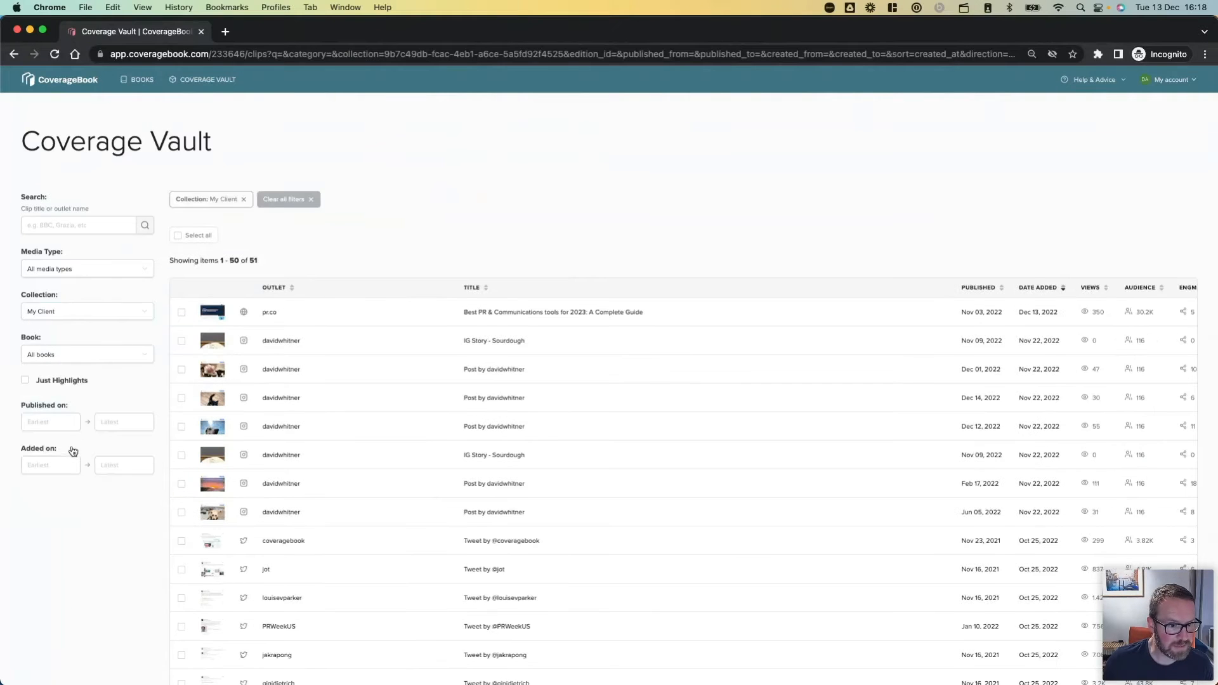
left_click(84, 359)
scroll(75, 420, "down", 5)
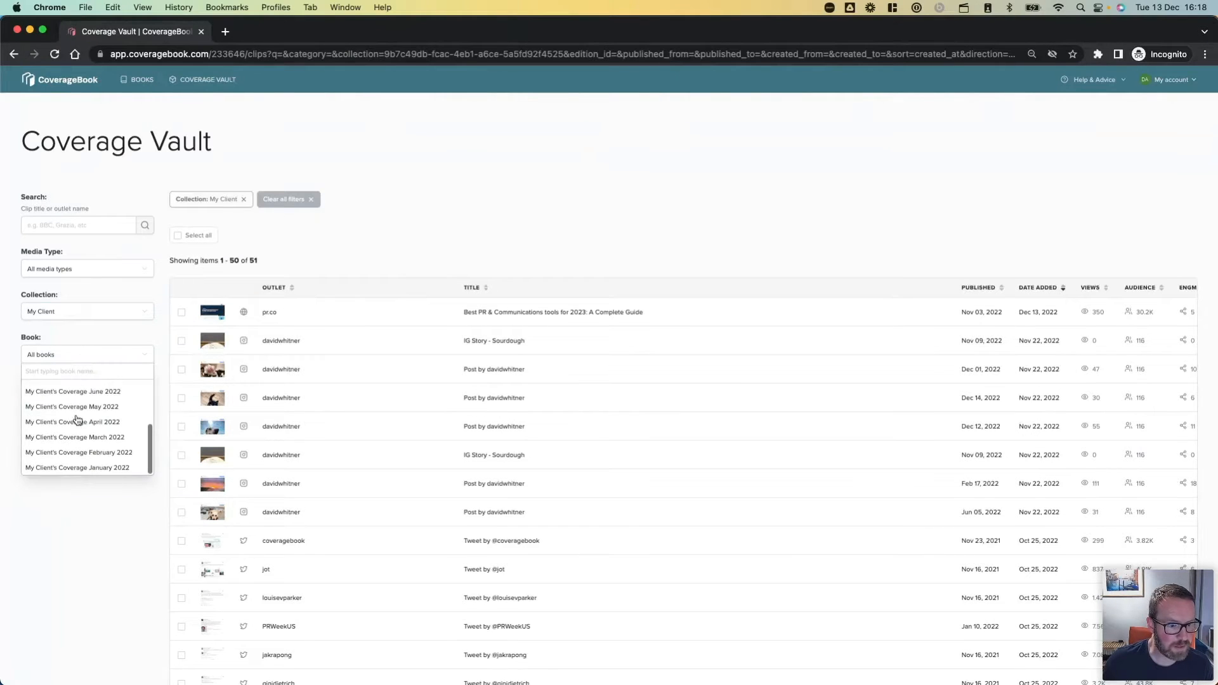
left_click(64, 467)
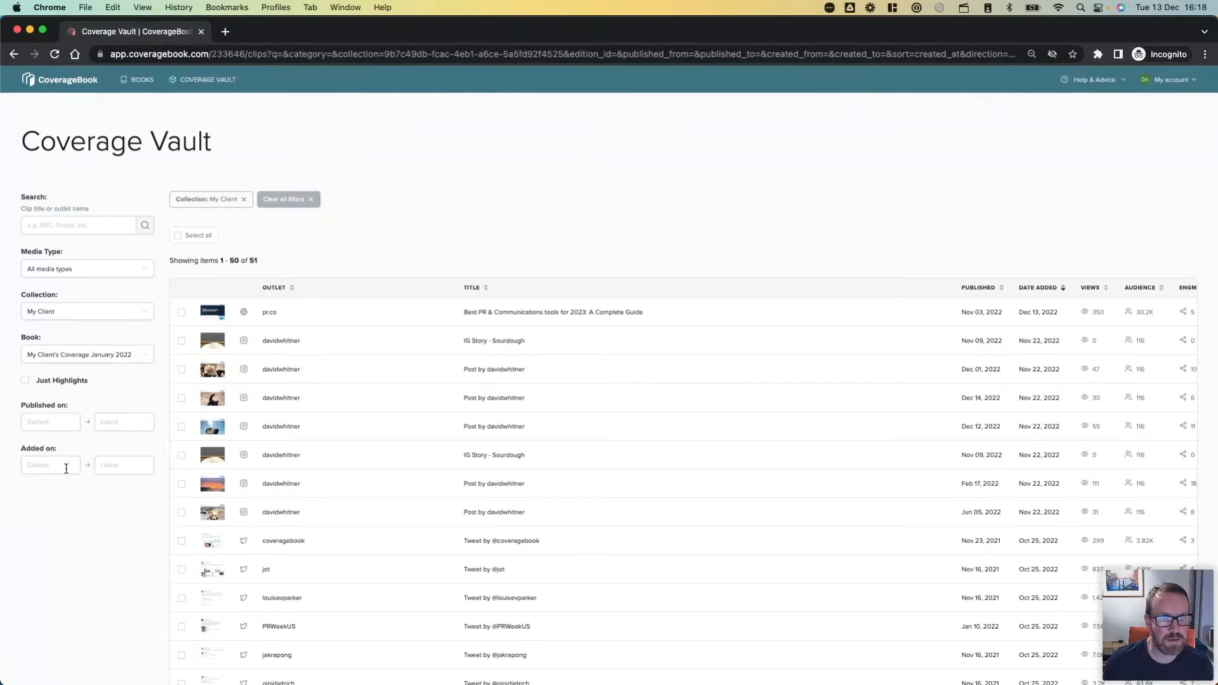
Add all filtered clips to the January 2022 section of the existing book "My Client's Pre Prepared Annual Summary 2022".
left_click(179, 236)
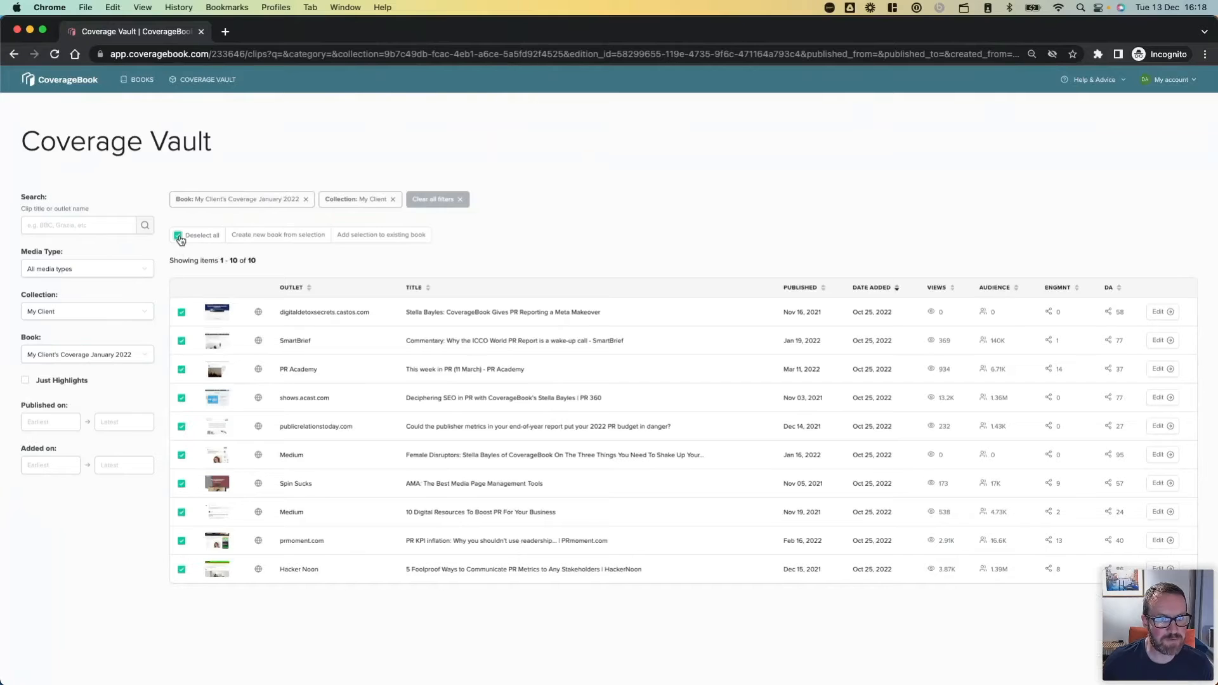
left_click(371, 234)
left_click(529, 395)
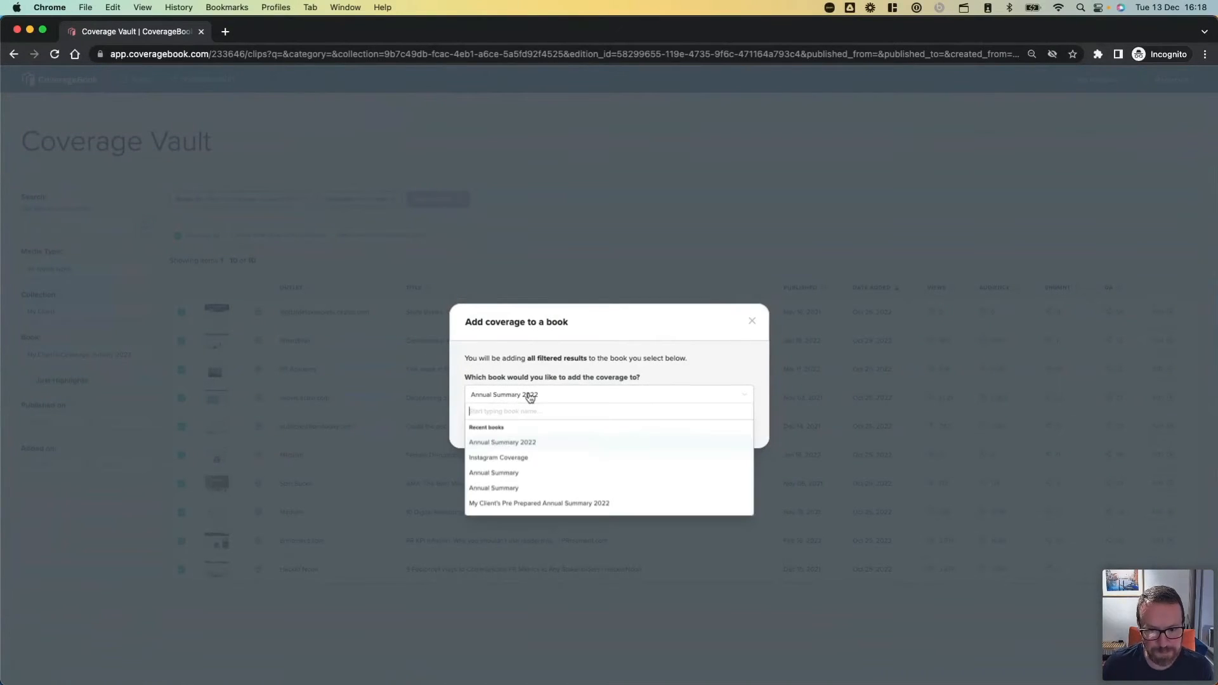
left_click(536, 503)
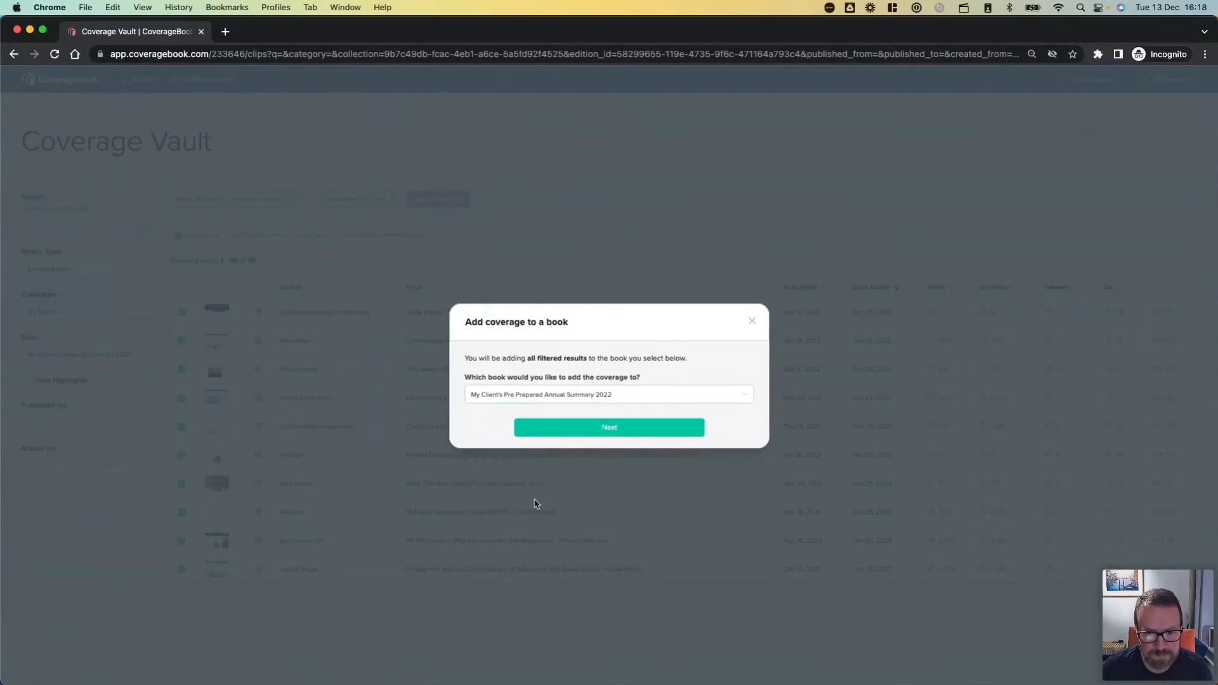
left_click(583, 430)
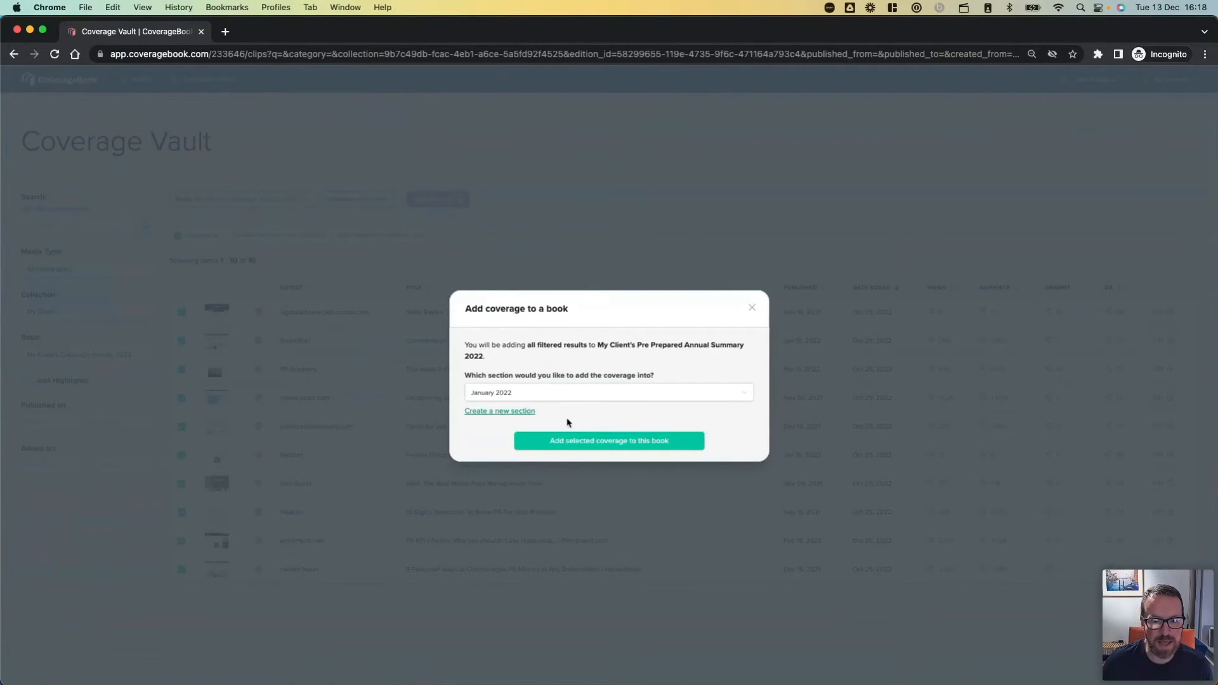
left_click(536, 396)
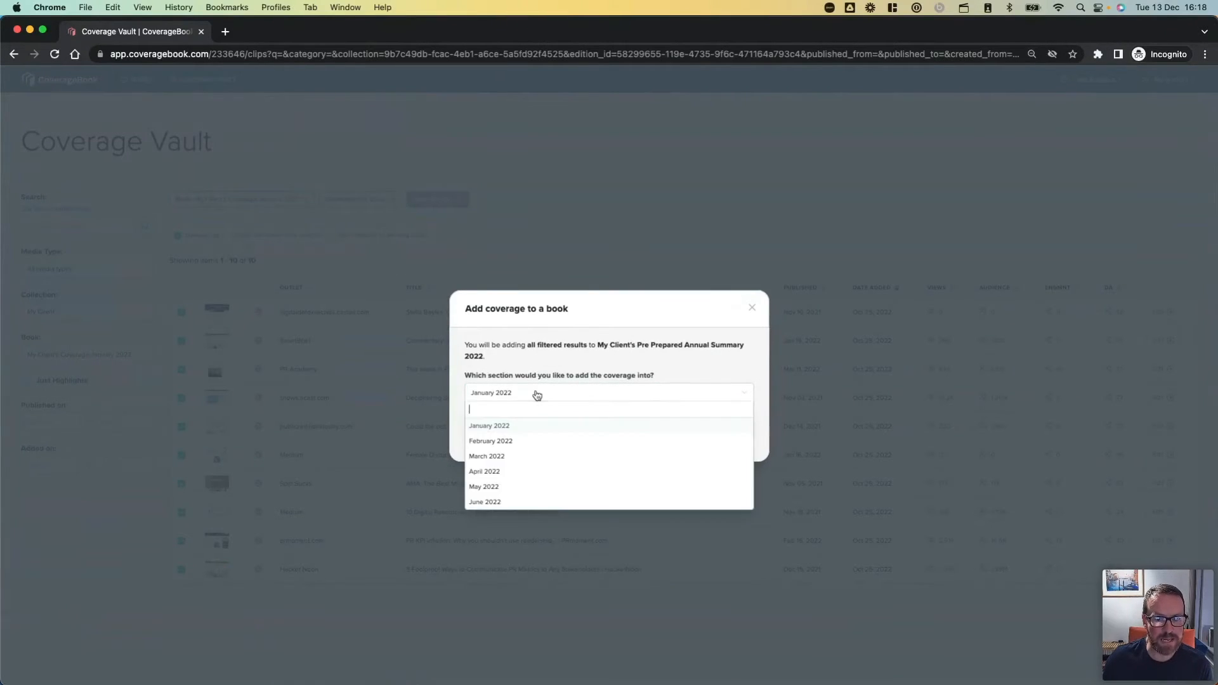
left_click(538, 427)
left_click(557, 442)
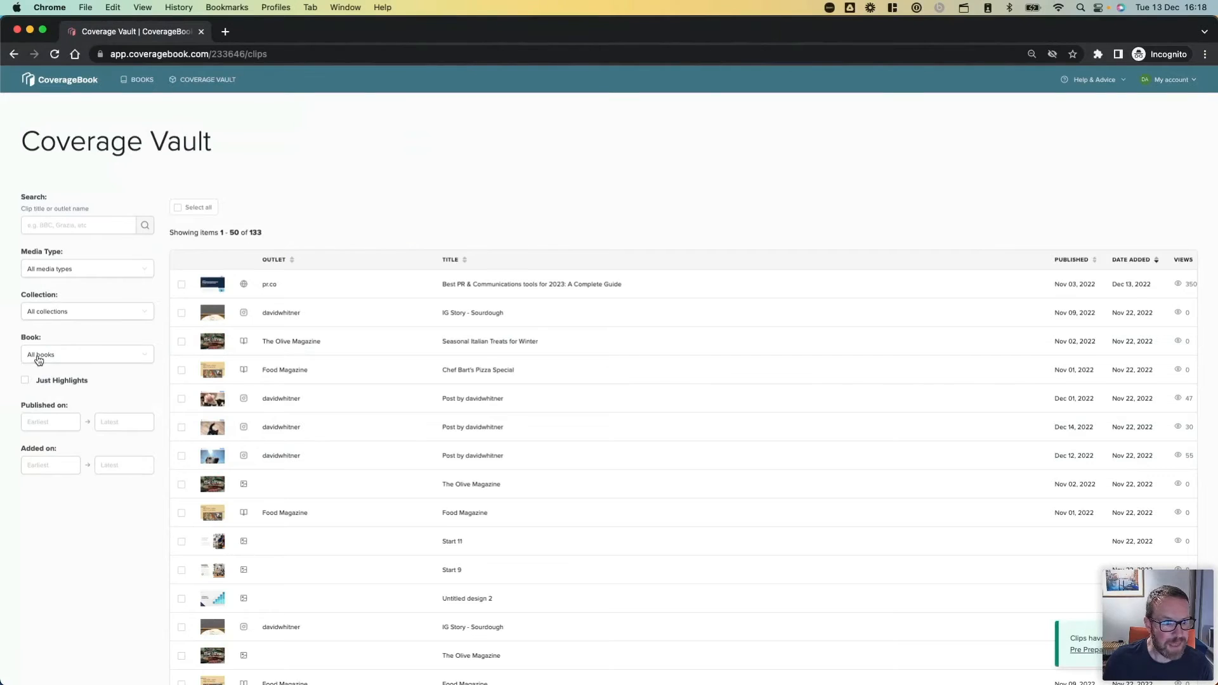
Filter the Coverage Vault by the book "My Client's Coverage February 2022".
left_click(39, 357)
scroll(62, 464, "down", 5)
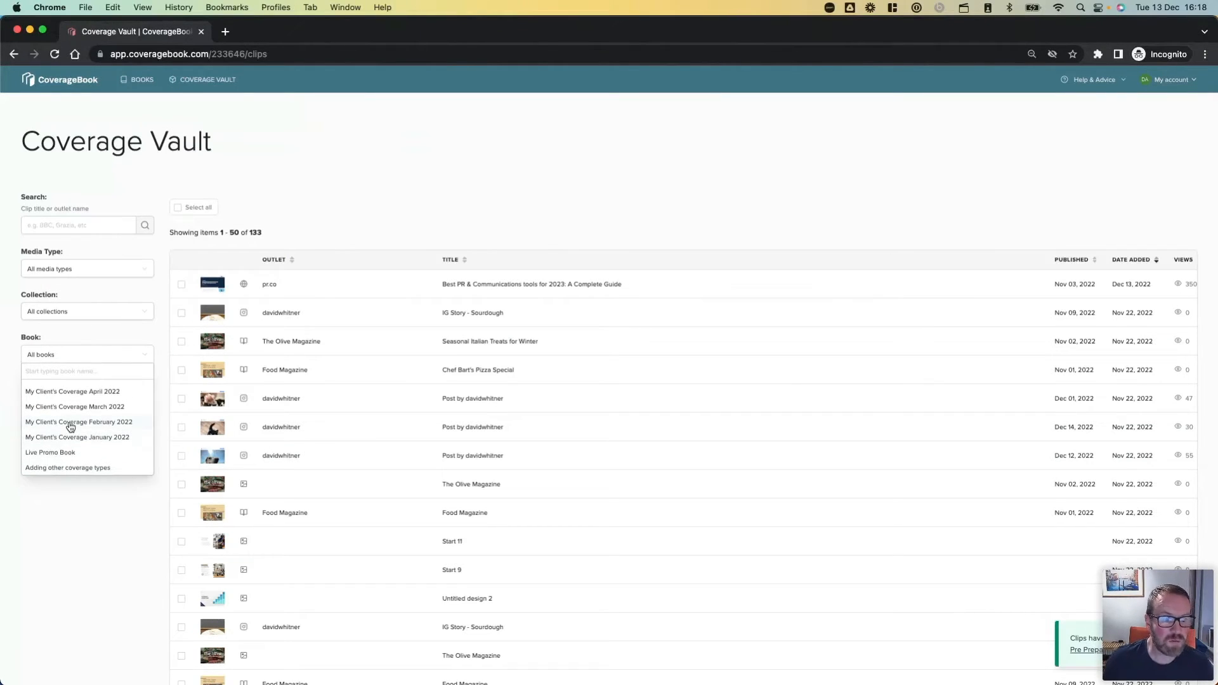
left_click(70, 423)
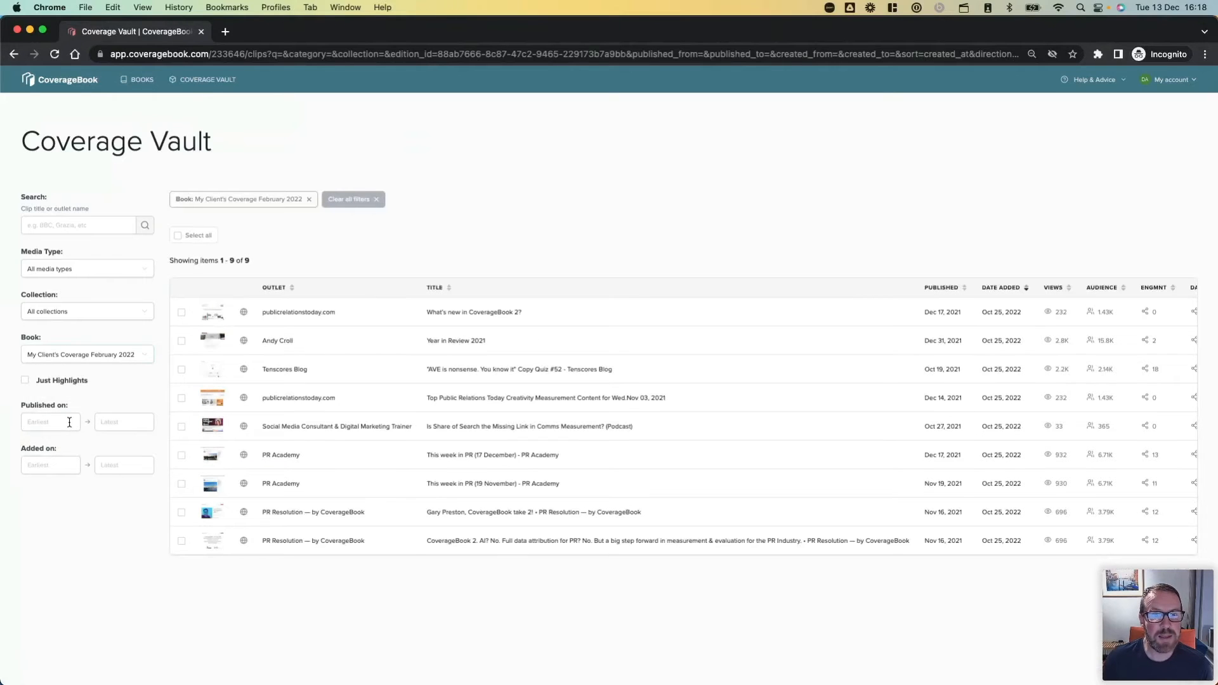
Add all the filtered February clips to the February 2022 section of "My Client's Pre Prepared Annual Summary 2022".
left_click(178, 235)
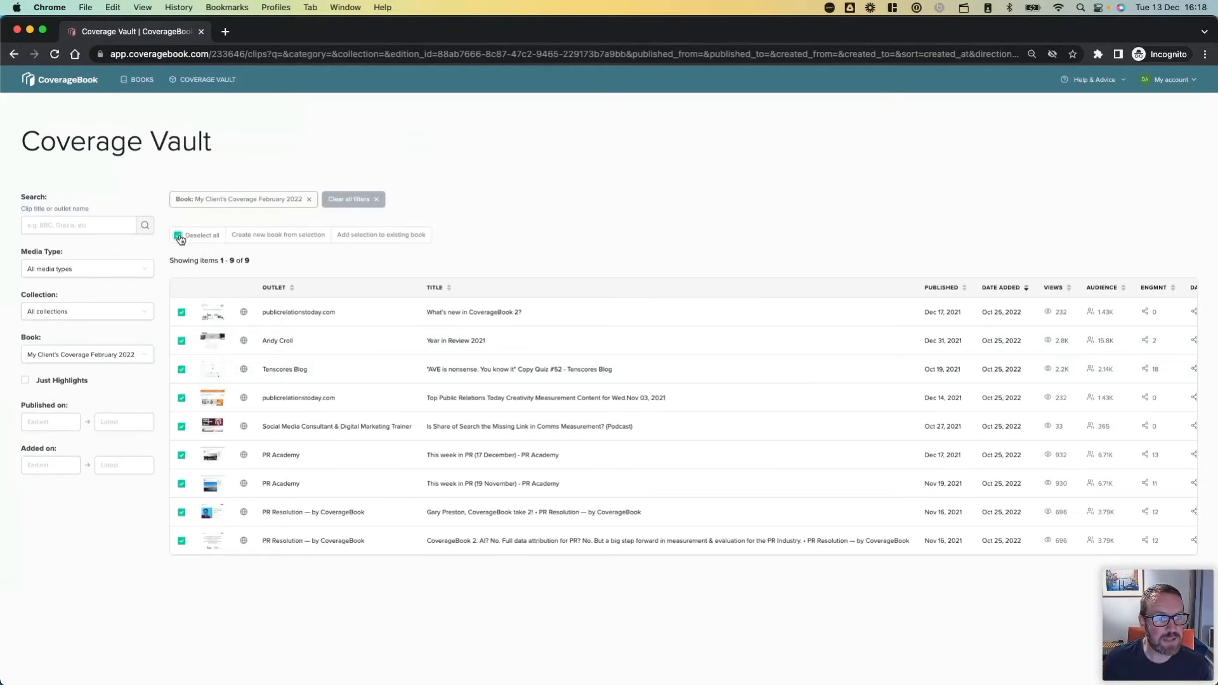
left_click(356, 238)
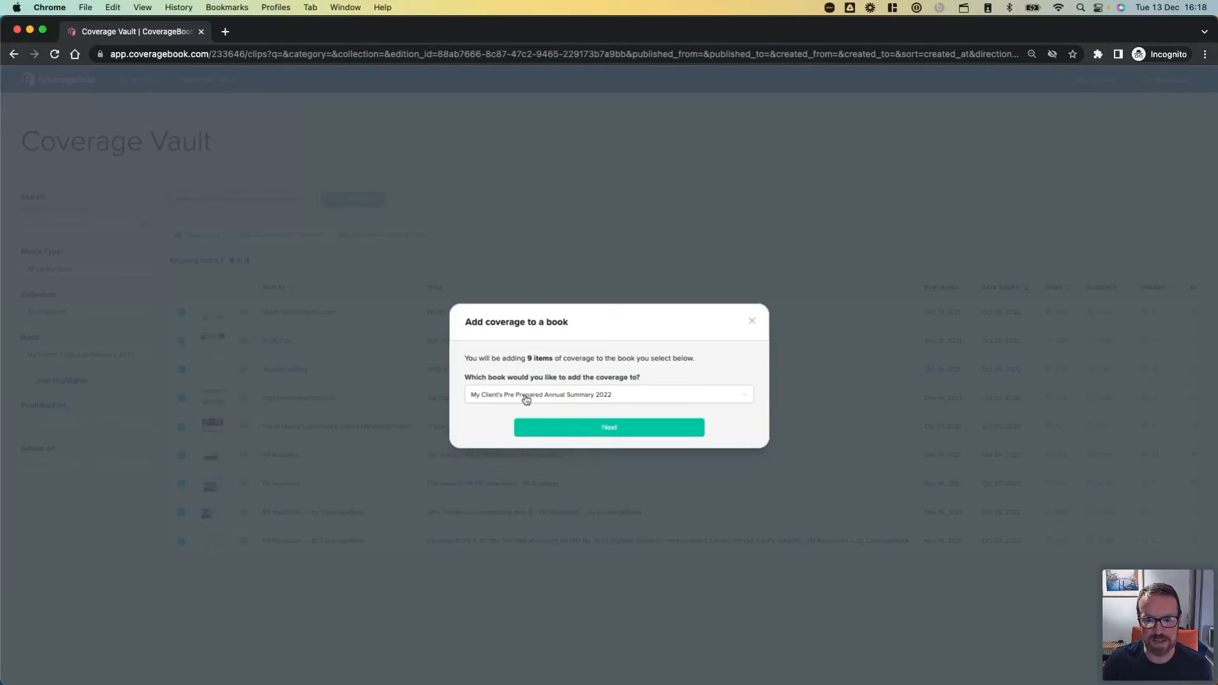
left_click(544, 427)
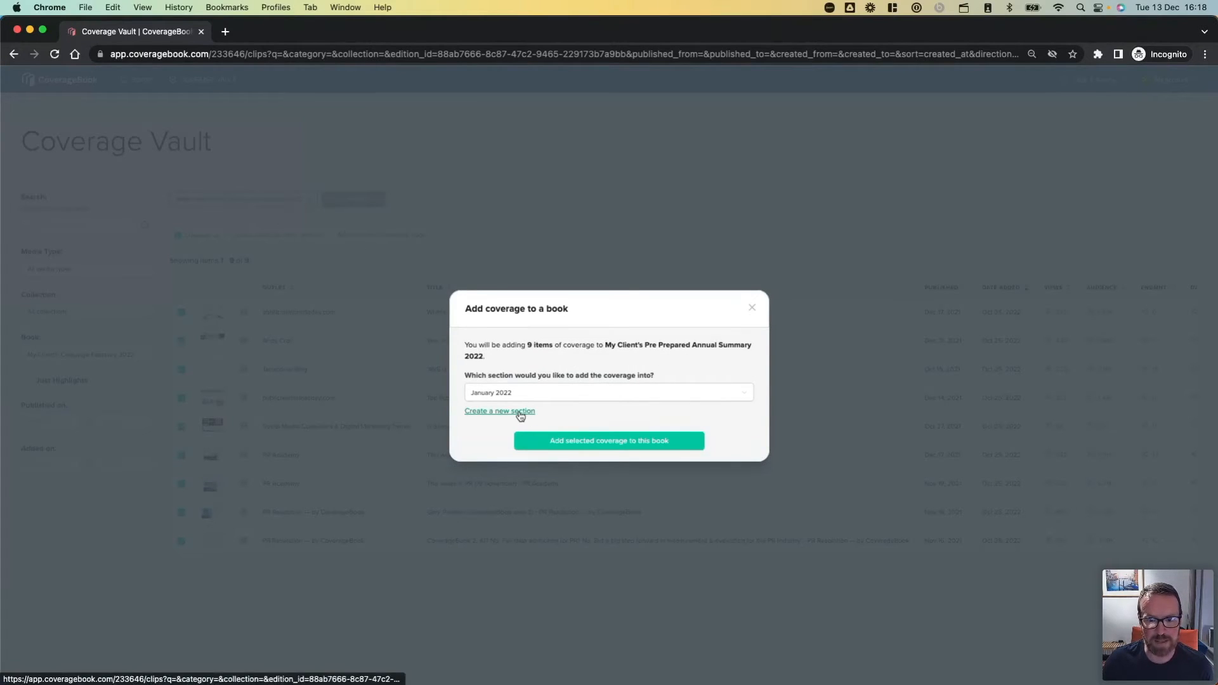
left_click(522, 397)
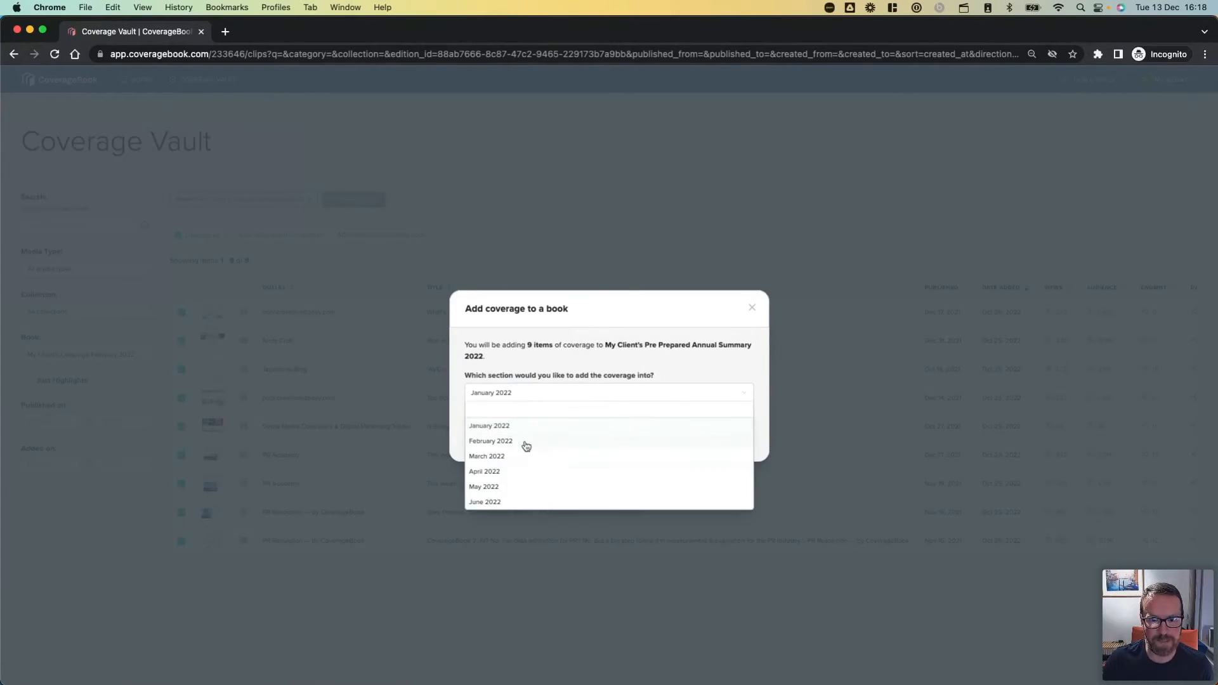
left_click(525, 442)
left_click(542, 445)
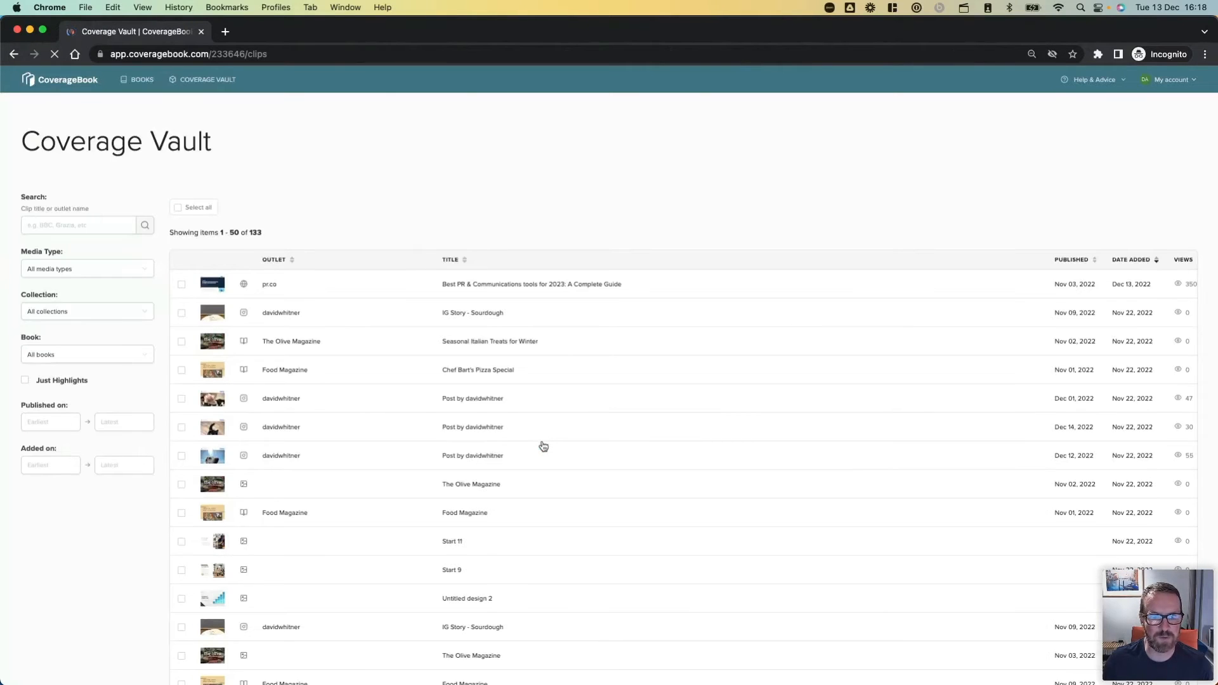
Open the book "My Client's Pre Prepared Annual Summary 2022" and review the coverage in its monthly sections.
left_click(143, 80)
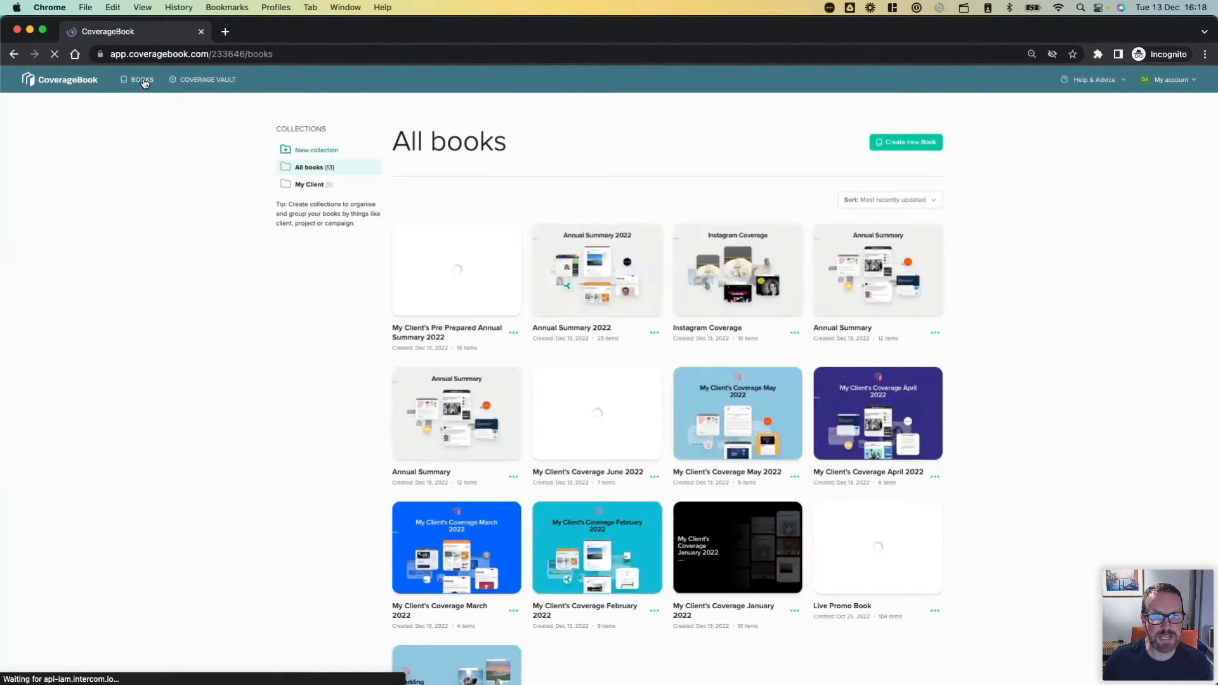
left_click(427, 294)
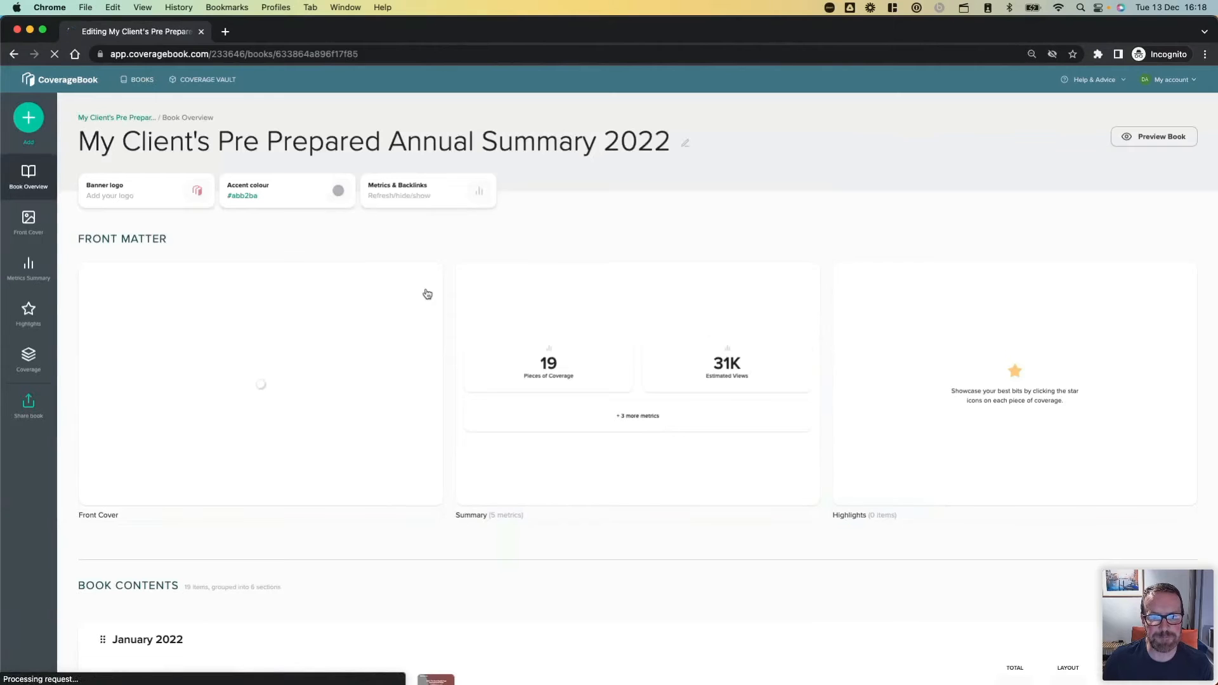
scroll(444, 417, "down", 3)
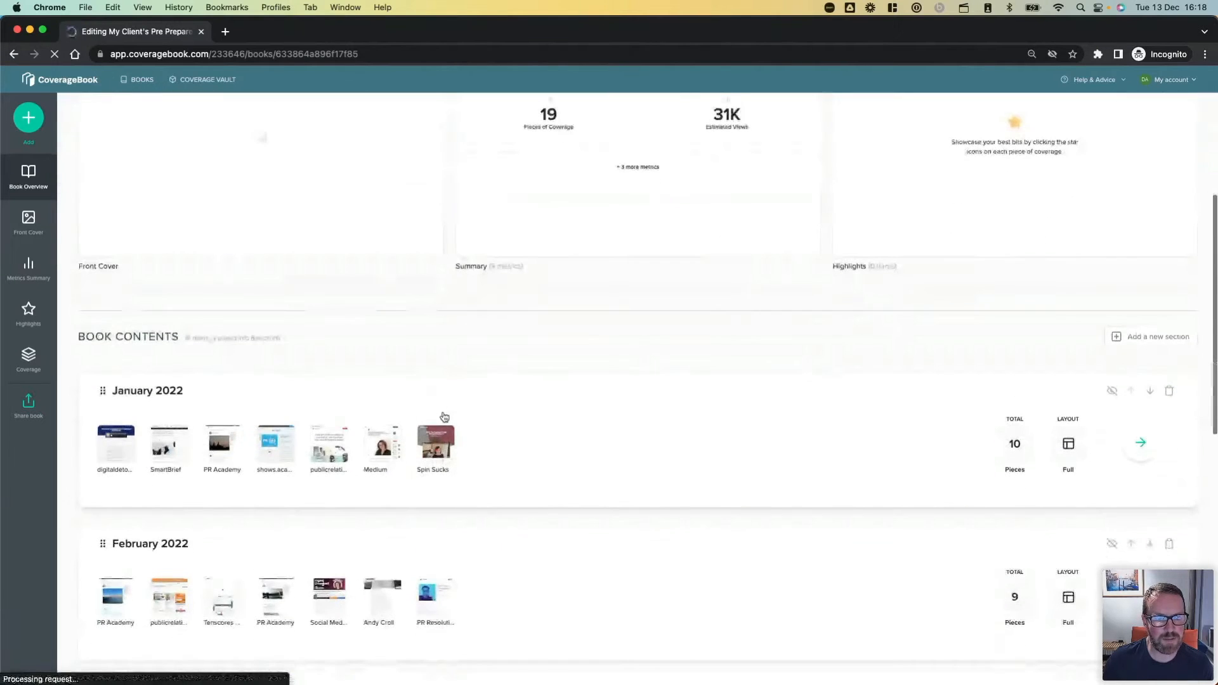
scroll(551, 453, "down", 3)
scroll(552, 453, "down", 7)
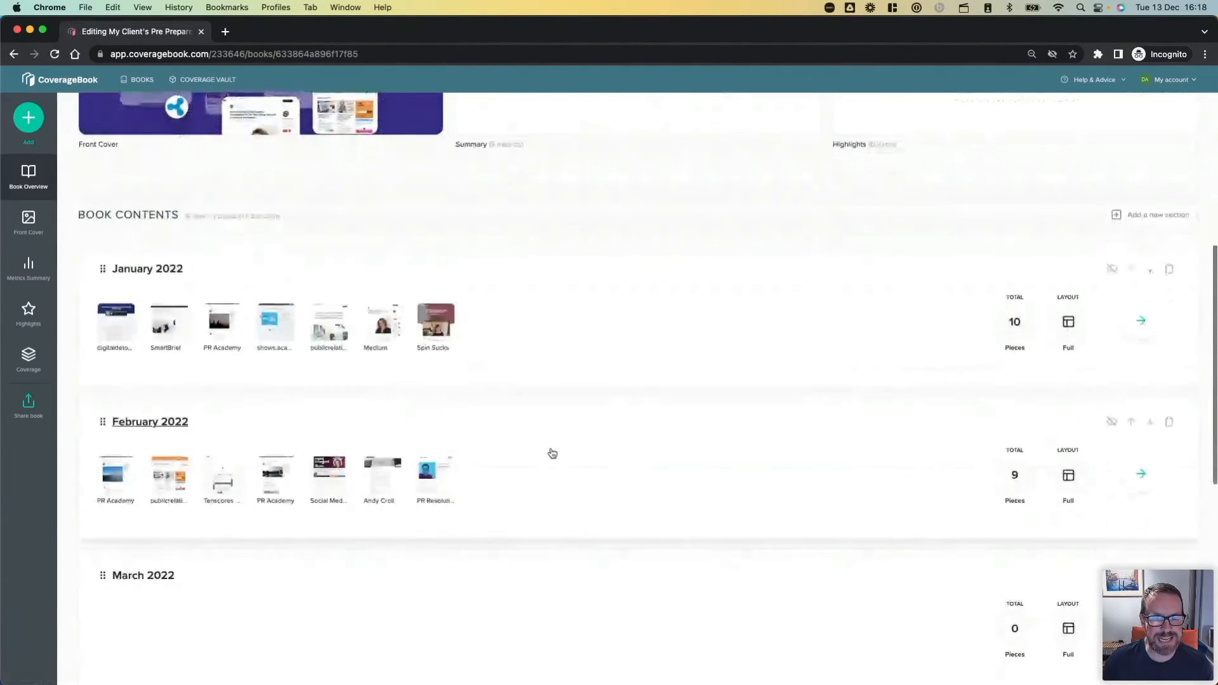
scroll(552, 453, "down", 2)
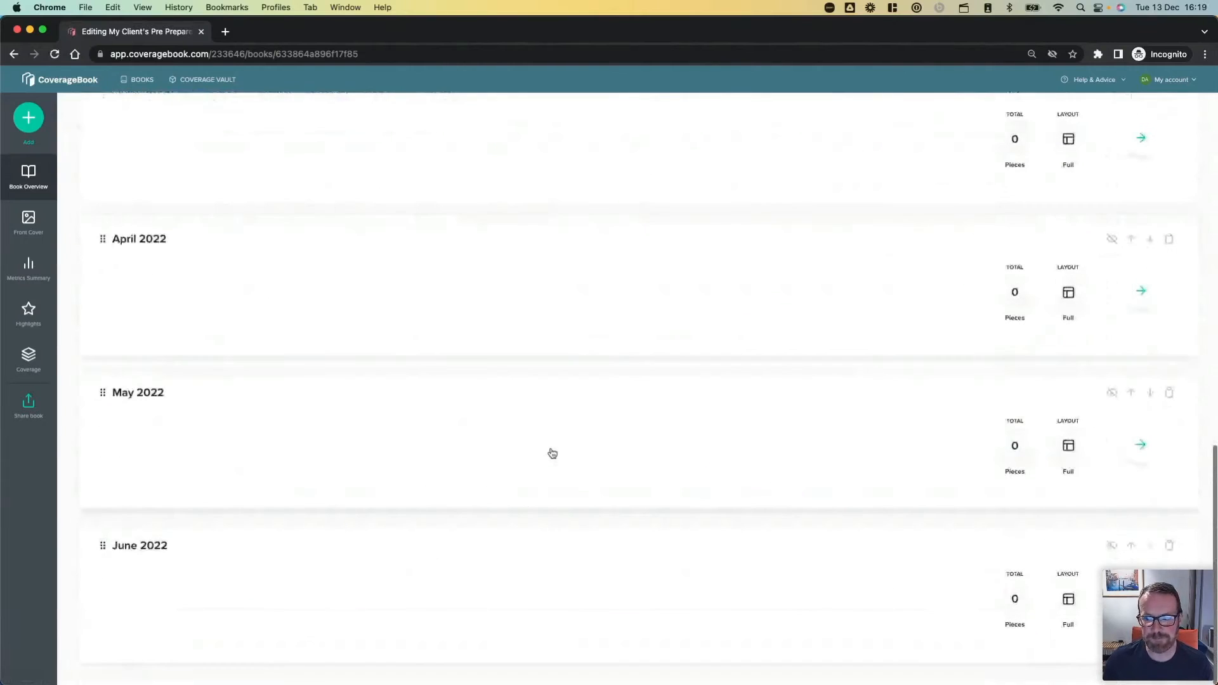
scroll(552, 453, "up", 15)
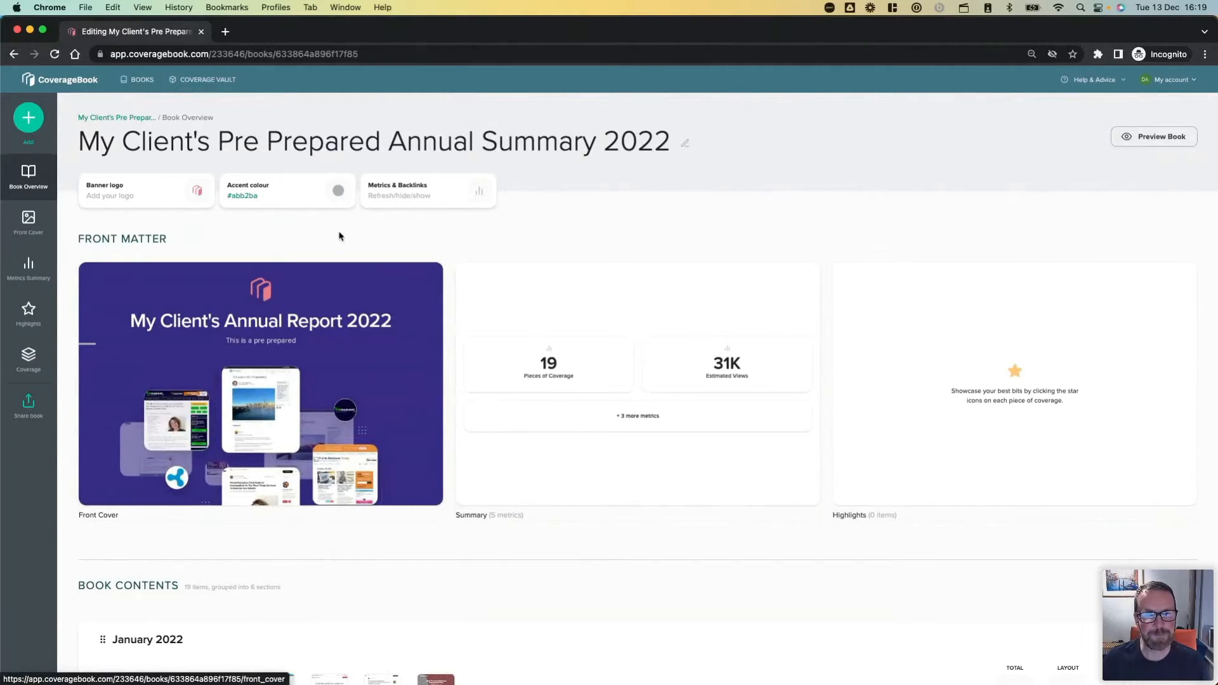
View the unfiltered Coverage Vault and return to the list of all books.
left_click(138, 78)
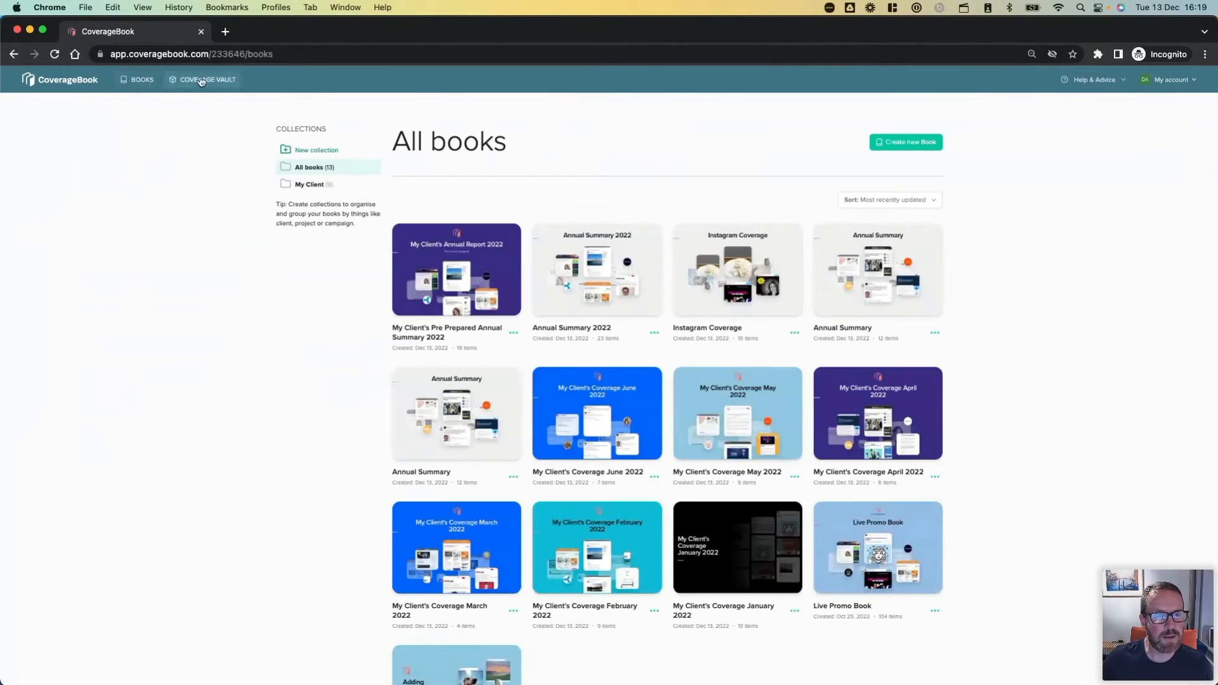
left_click(204, 81)
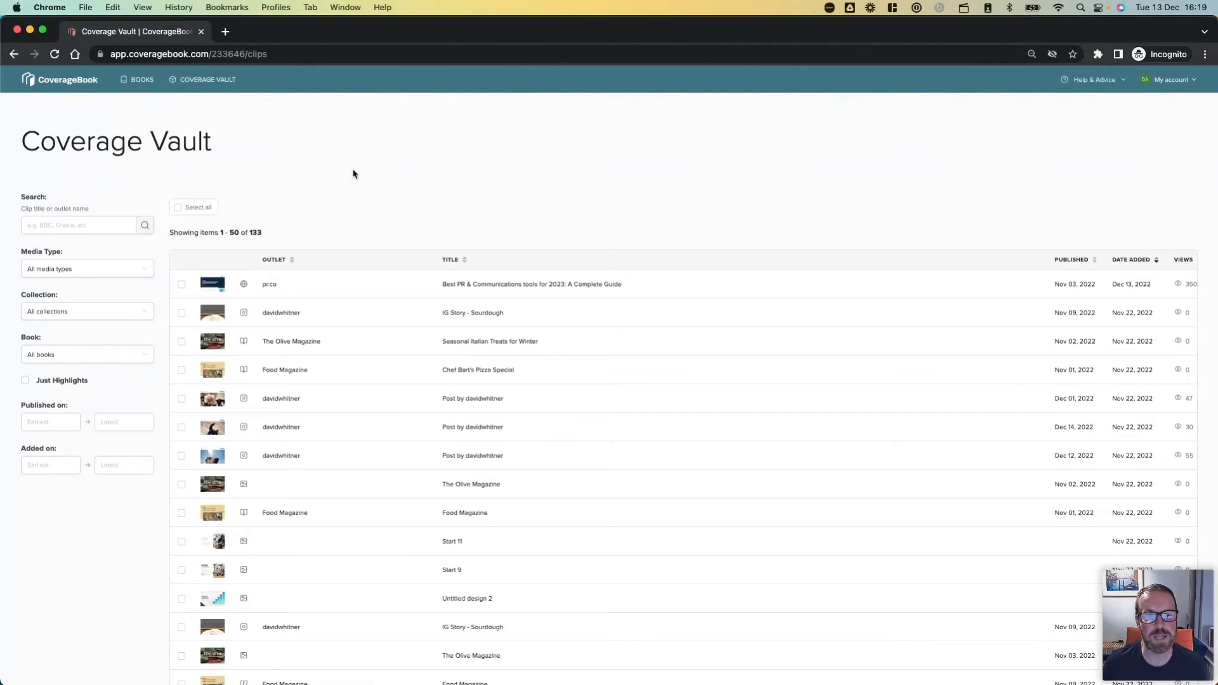
left_click(135, 81)
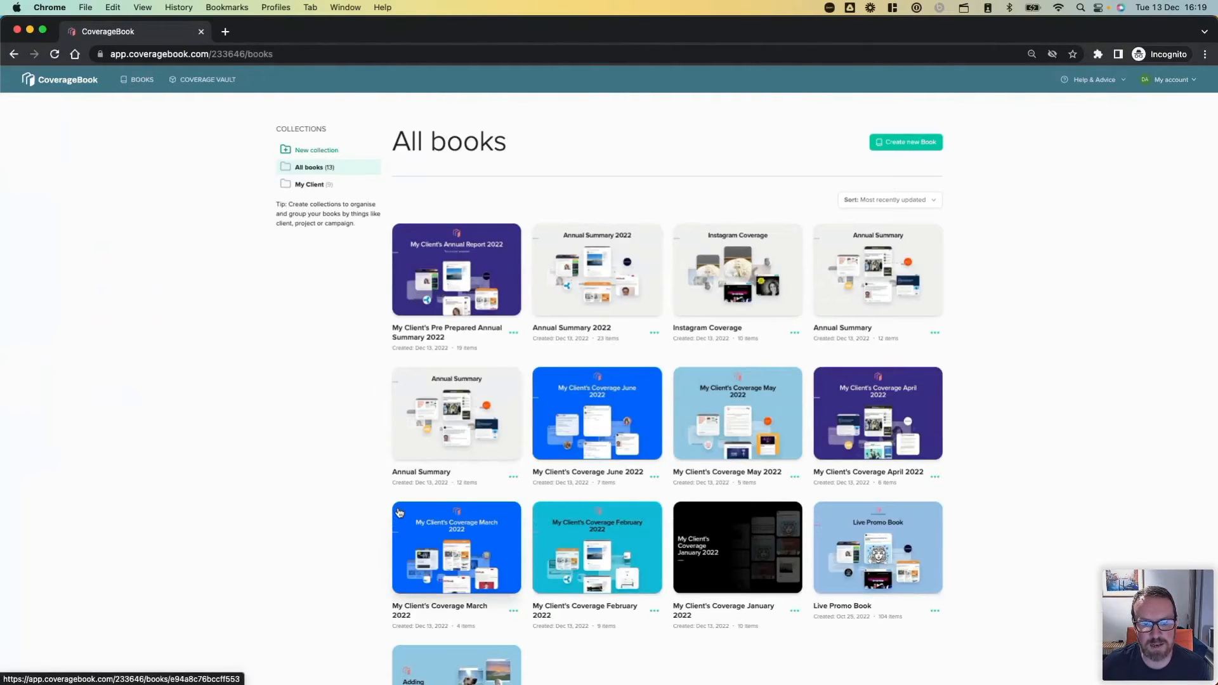
Open the Online Coverage section of the Live Promo Book and examine which clips are starred as highlights.
scroll(879, 514, "down", 2)
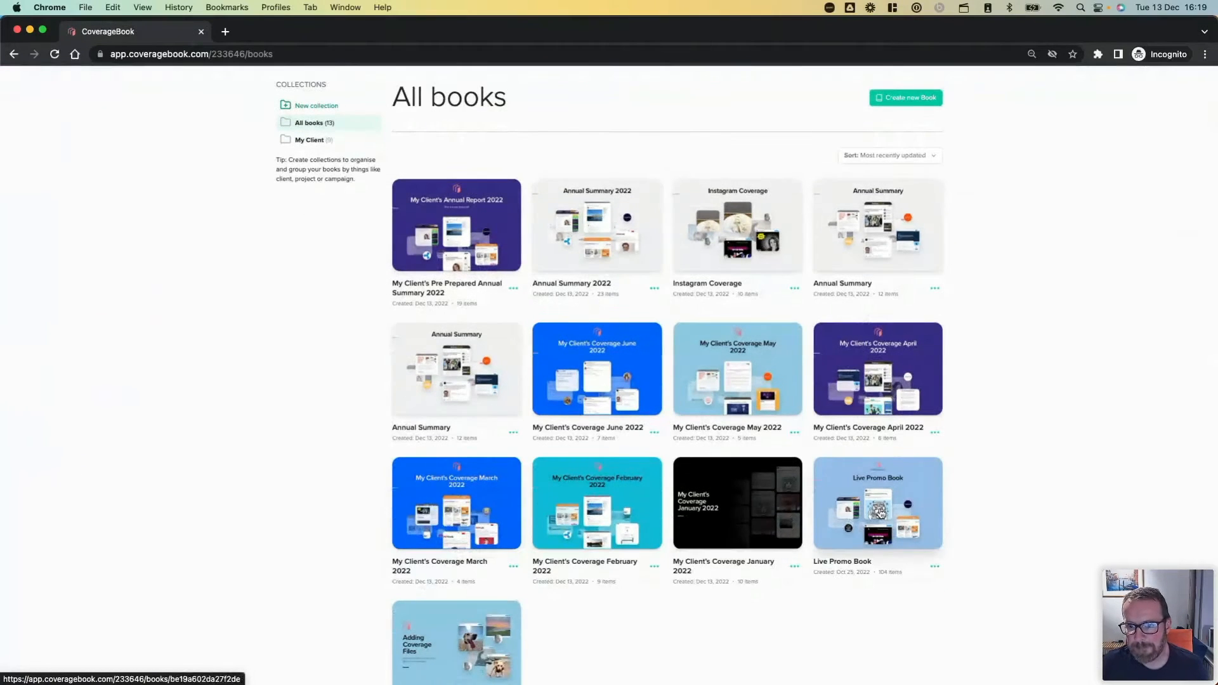
left_click(880, 513)
scroll(593, 503, "down", 5)
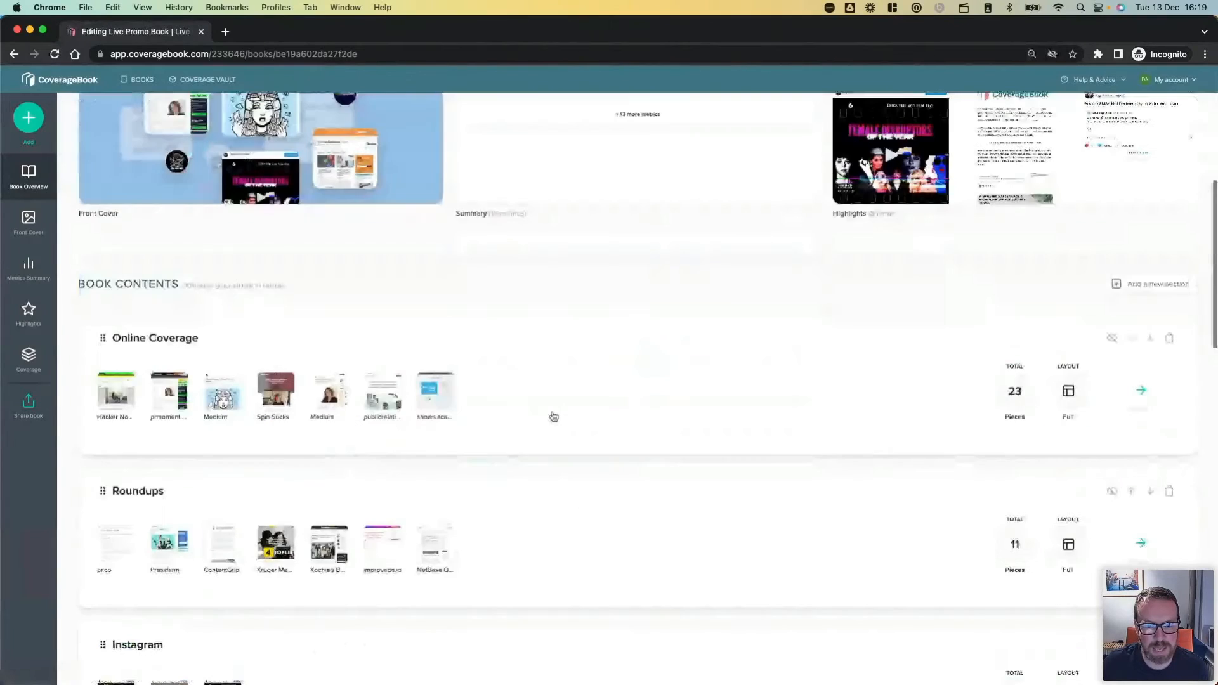
left_click(552, 409)
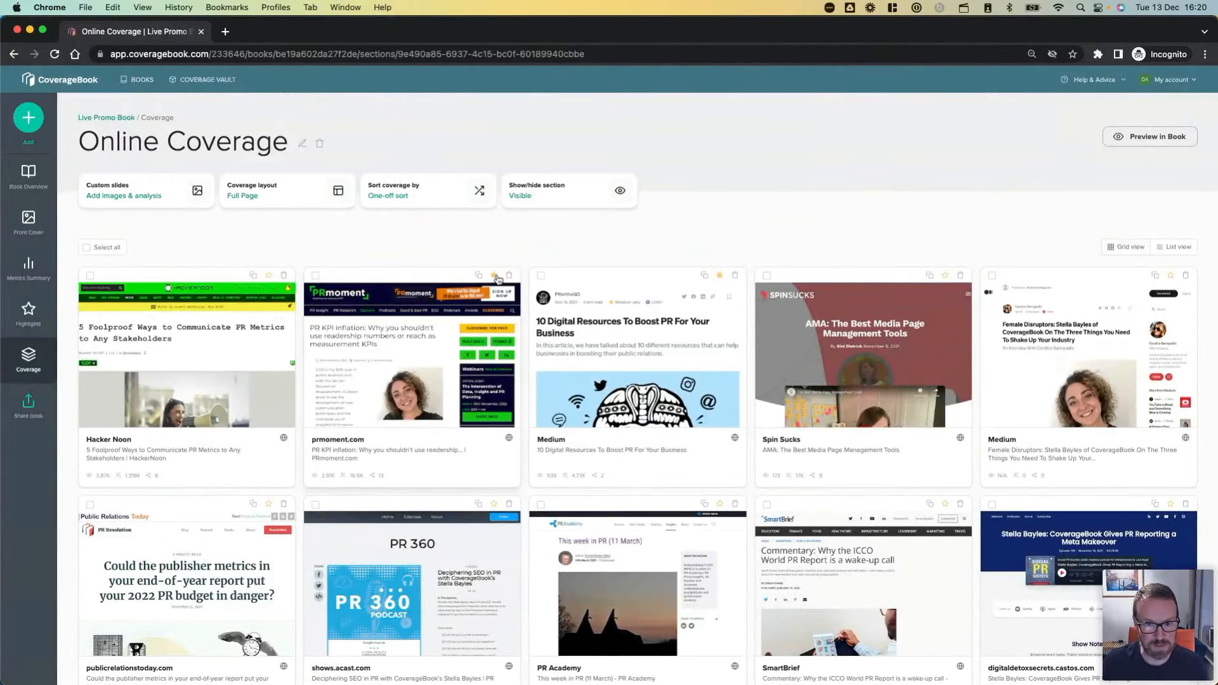
left_click(494, 276)
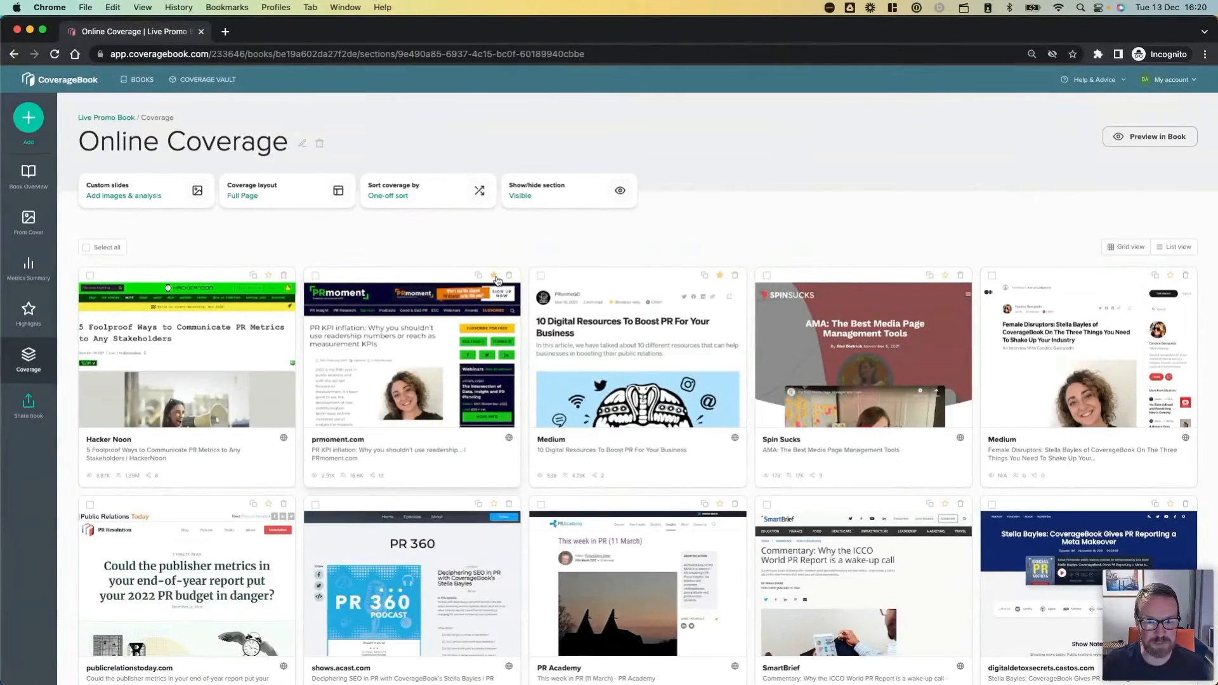
left_click(721, 276)
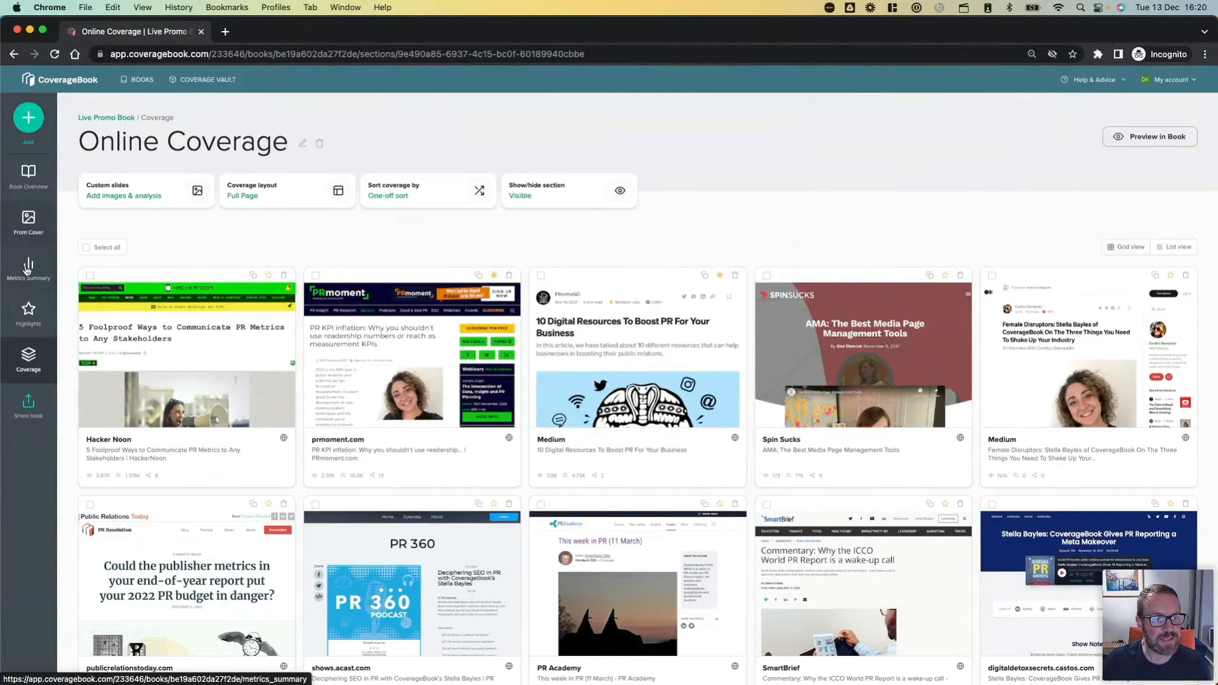
Review the clips on the Highlights page of the Live Promo Book.
left_click(28, 312)
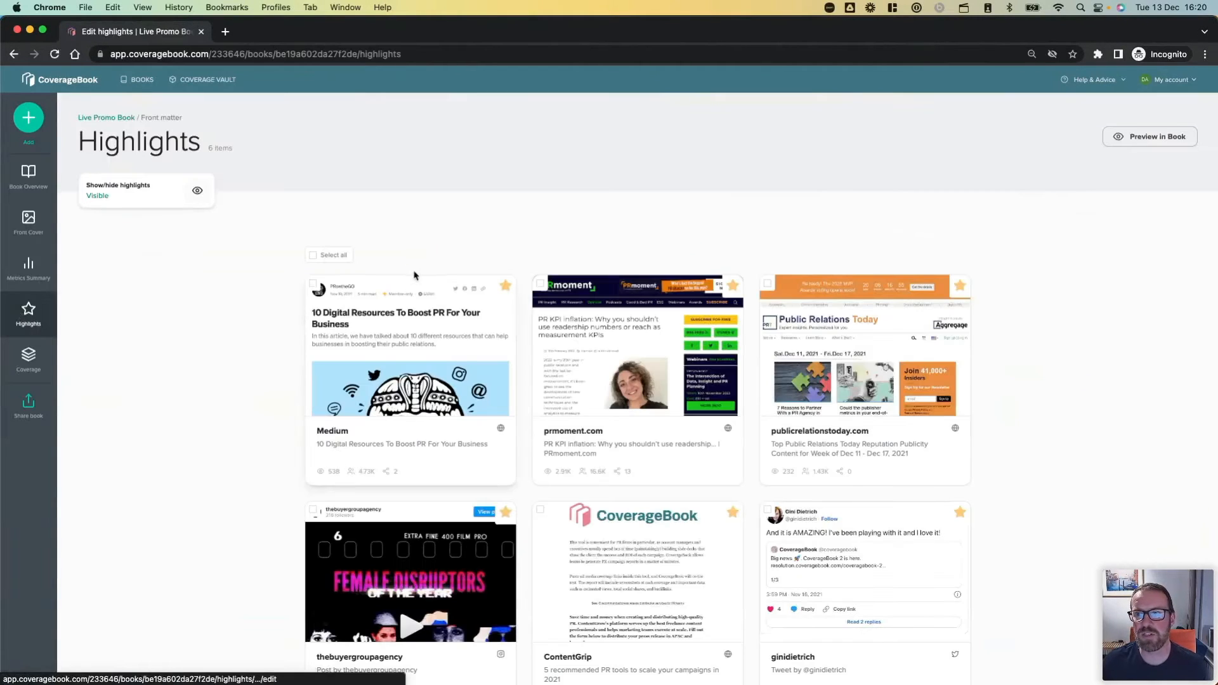
scroll(290, 360, "down", 2)
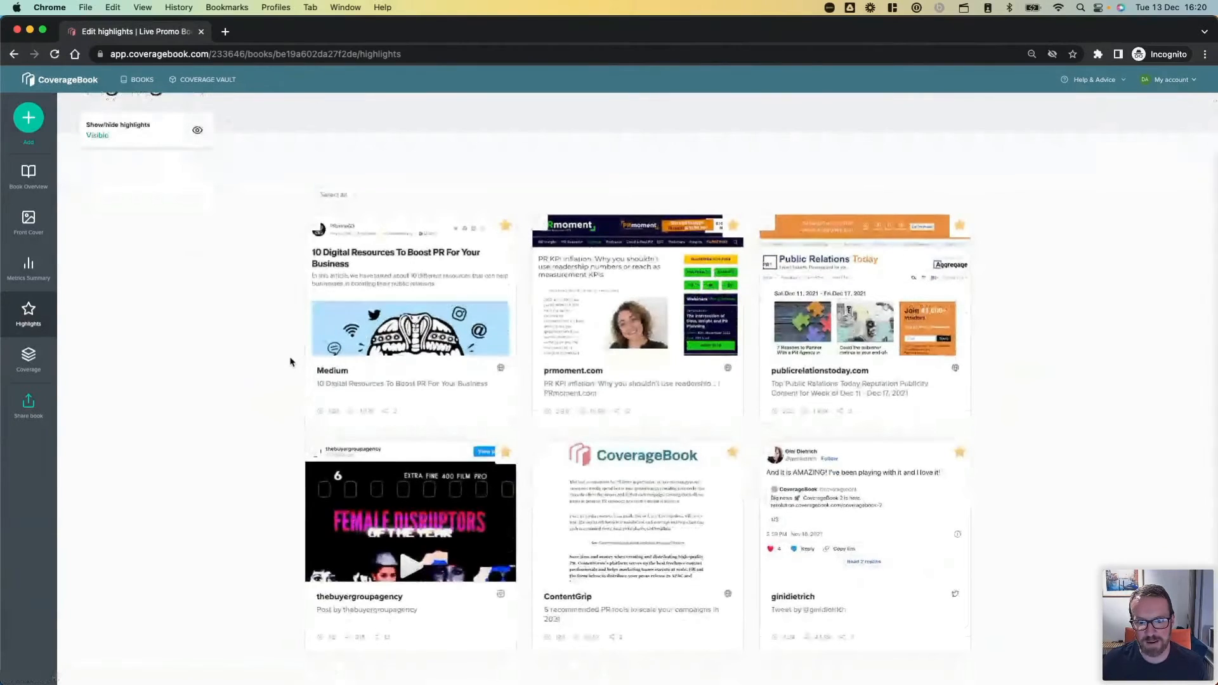
scroll(290, 358, "up", 2)
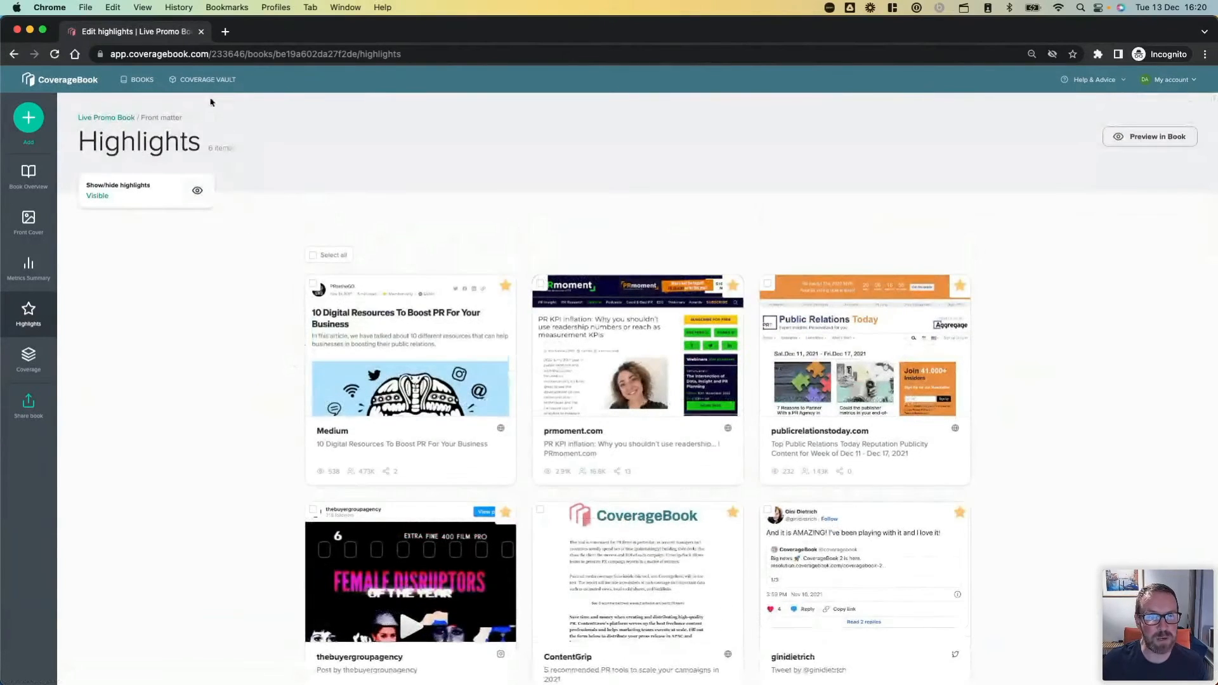
Filter the Coverage Vault to just highlights and look through the listed clips.
left_click(213, 79)
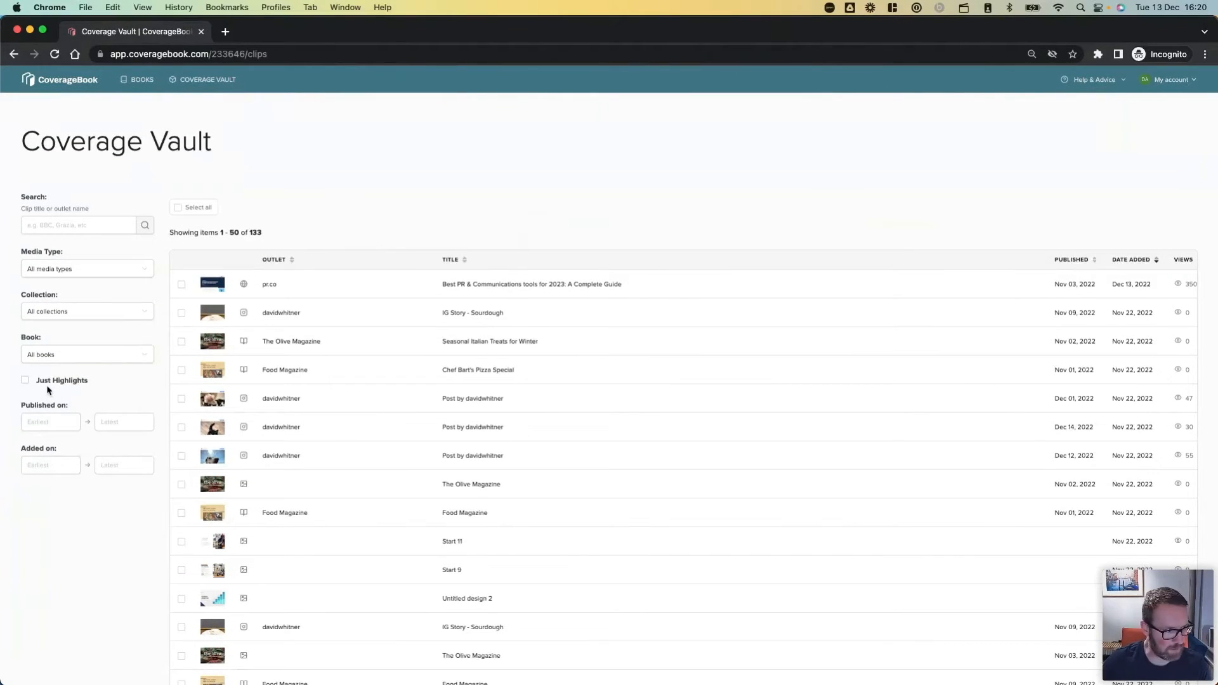
scroll(47, 390, "up", 8)
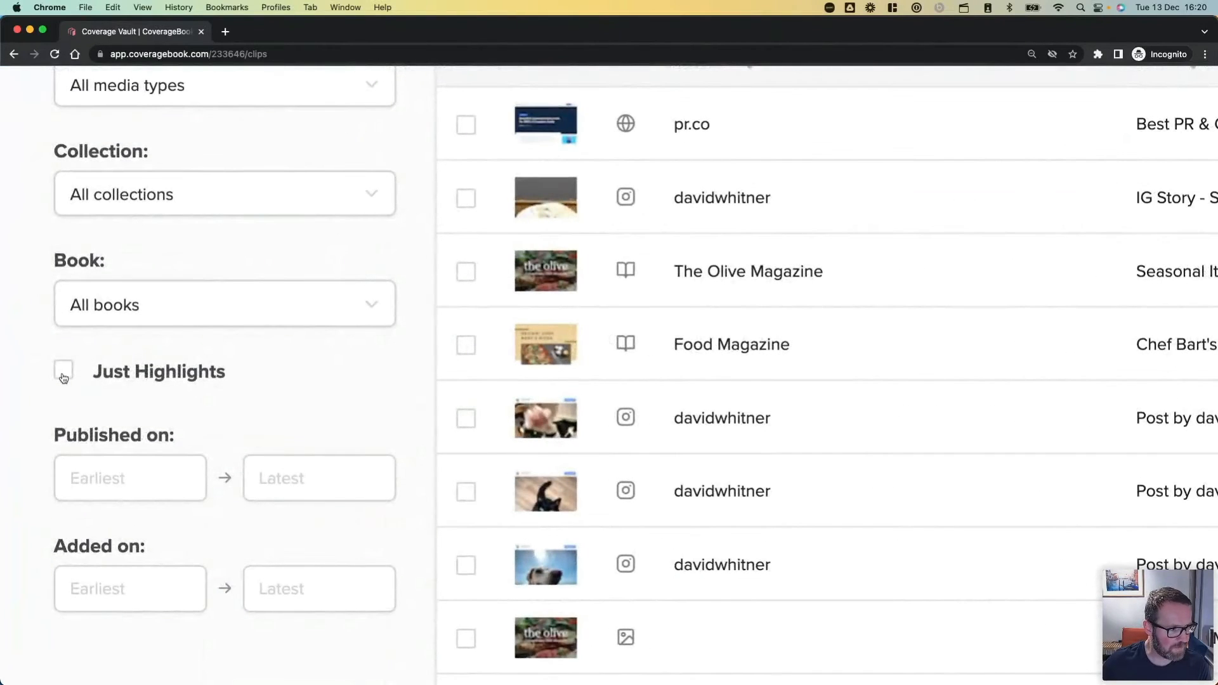
left_click(64, 376)
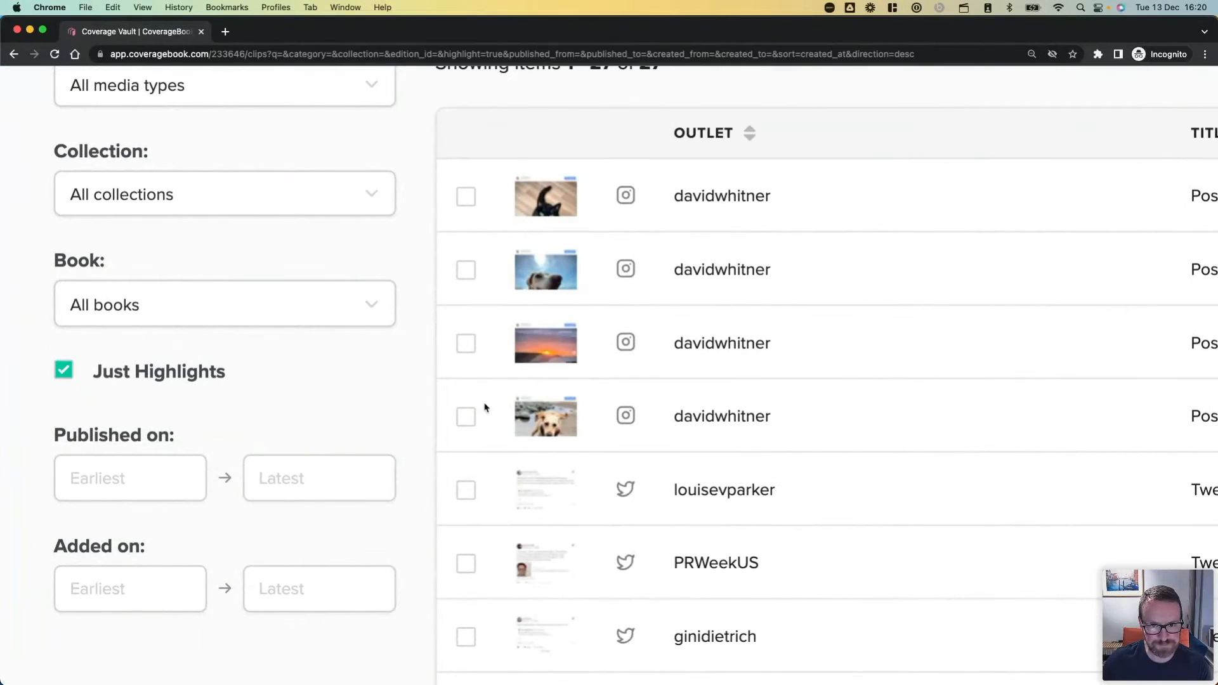
scroll(387, 391, "down", 8)
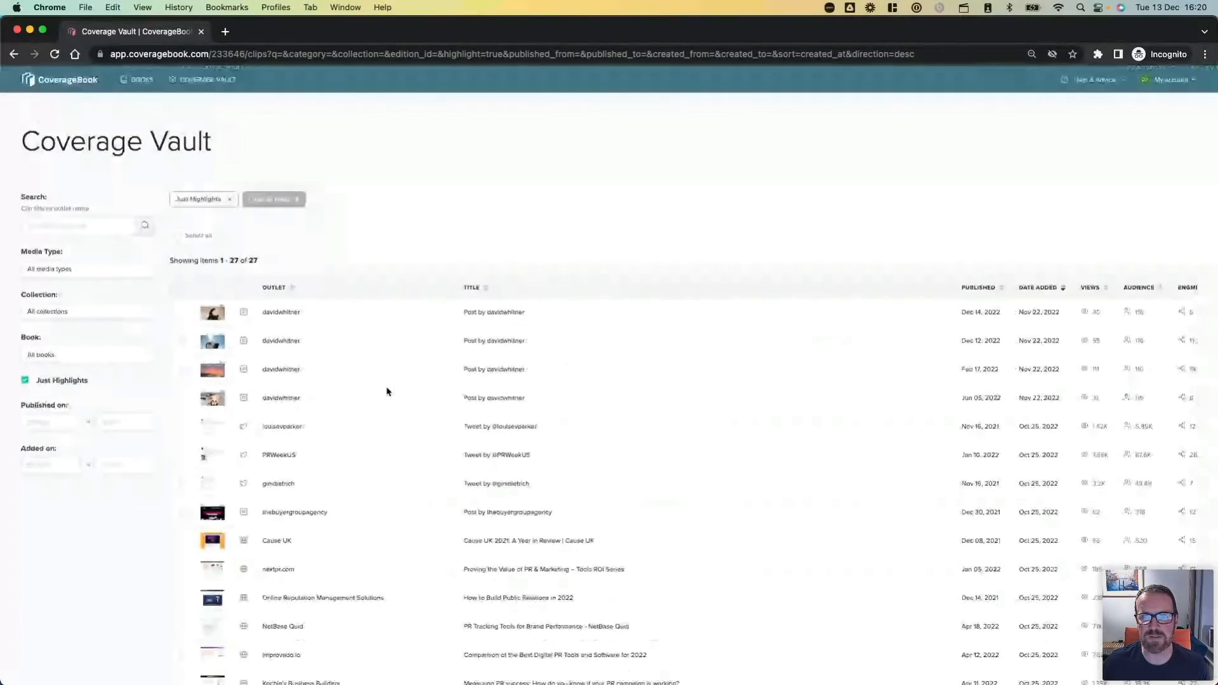
scroll(387, 391, "down", 5)
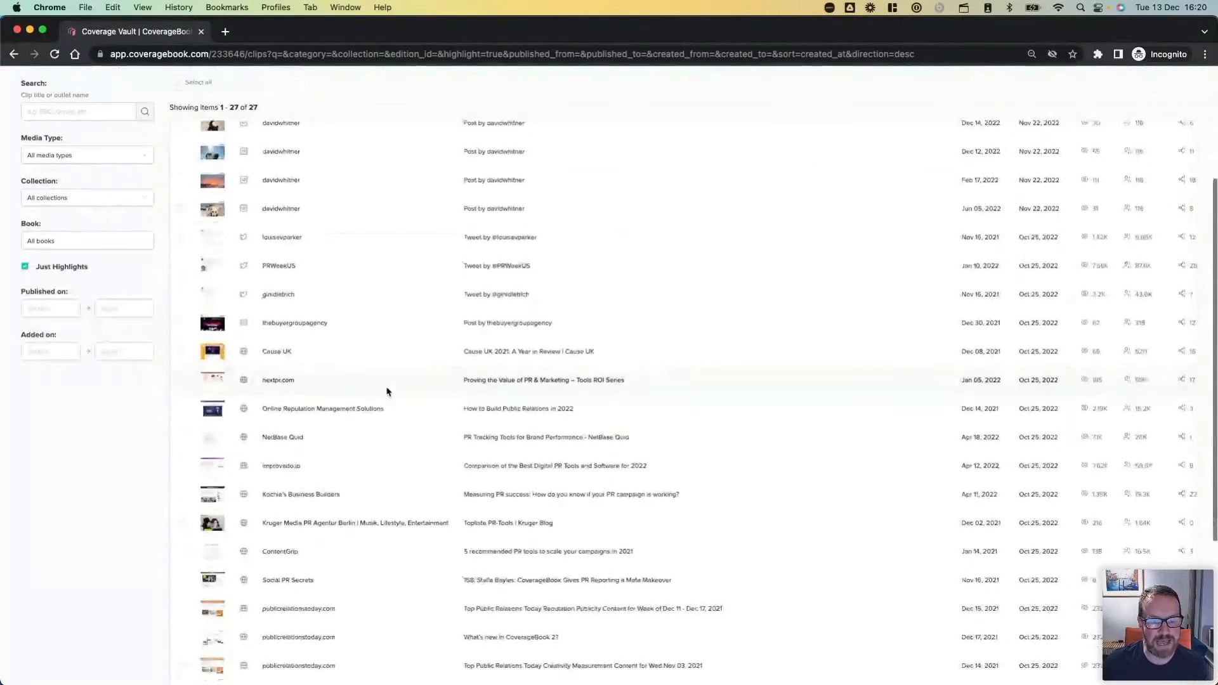
scroll(387, 392, "down", 5)
scroll(386, 389, "up", 15)
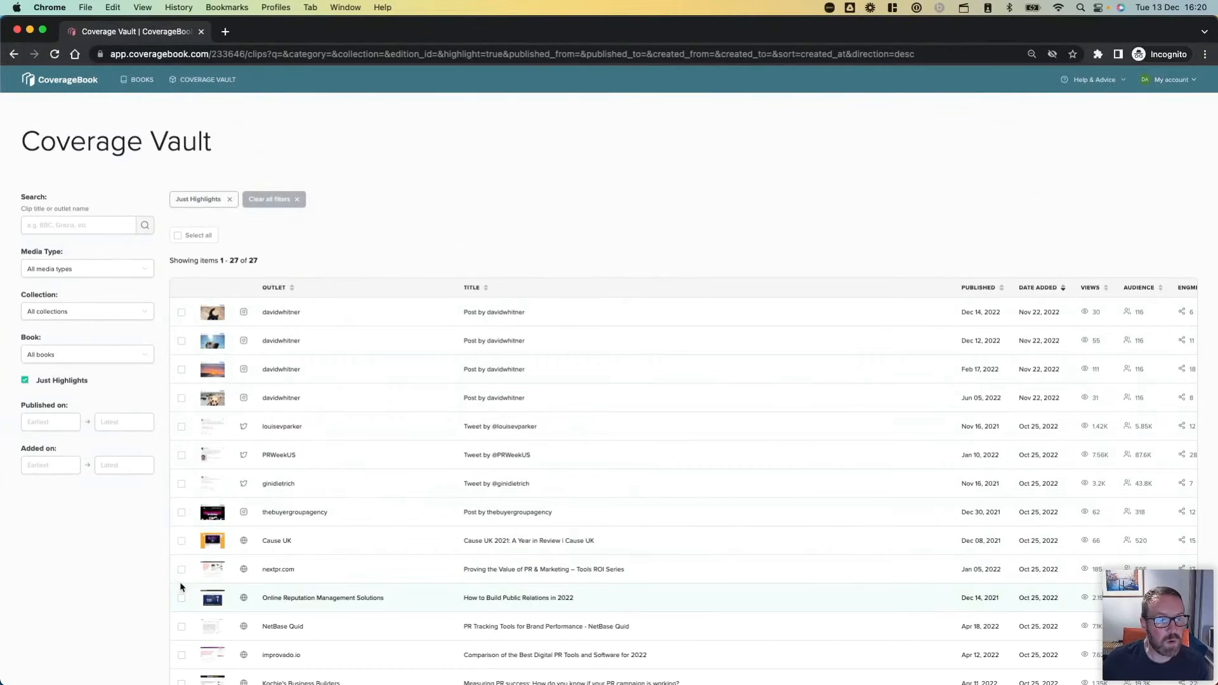
Narrow the highlighted clips to the book "My Client's Coverage January 2022".
left_click(89, 353)
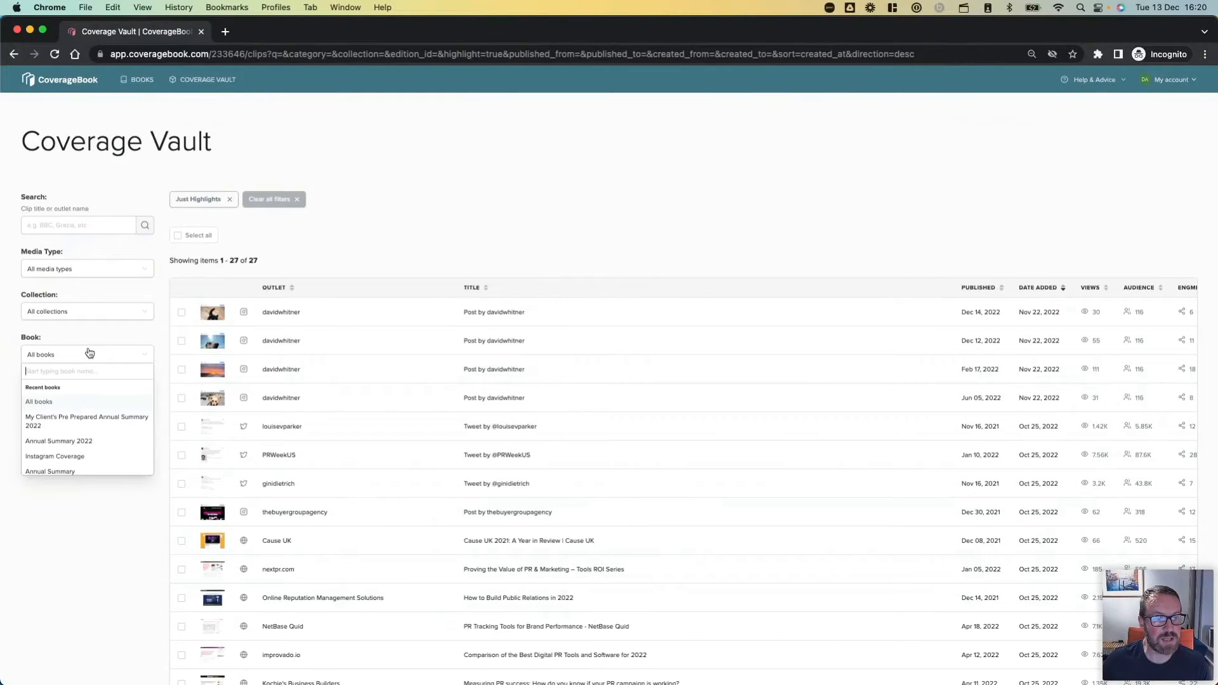
scroll(91, 450, "down", 2)
left_click(89, 443)
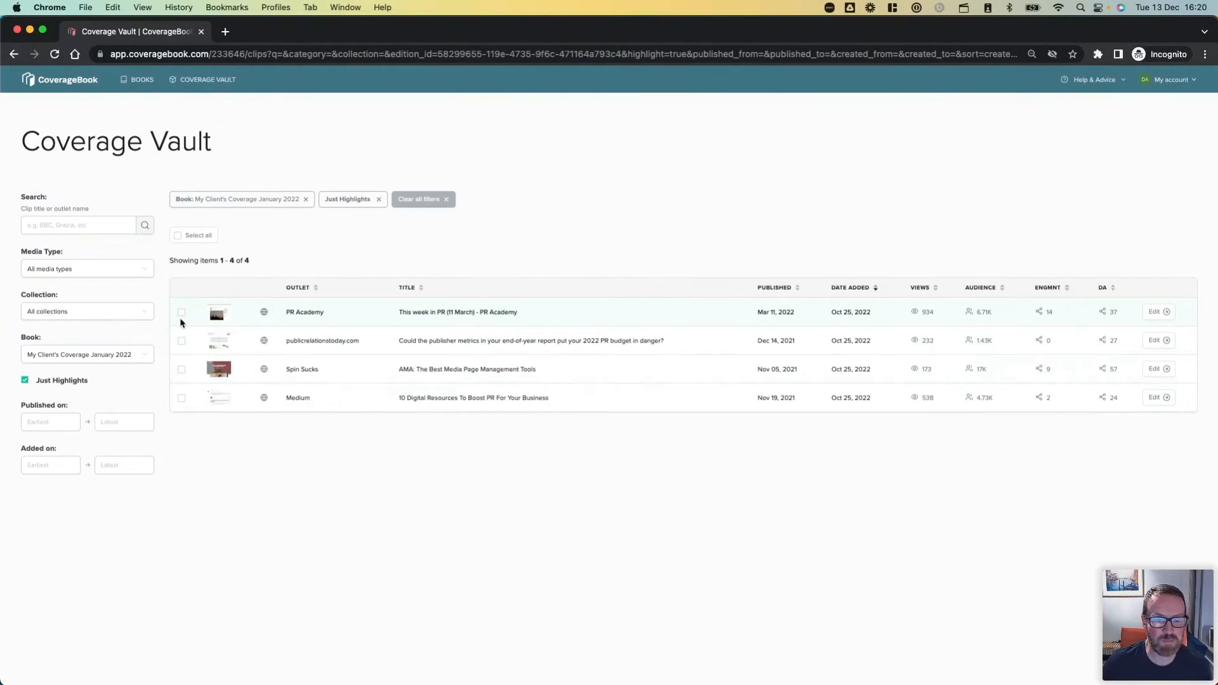
Create a new book named "Best pieces of coverage" in the My Client collection from all the filtered January highlights.
left_click(177, 236)
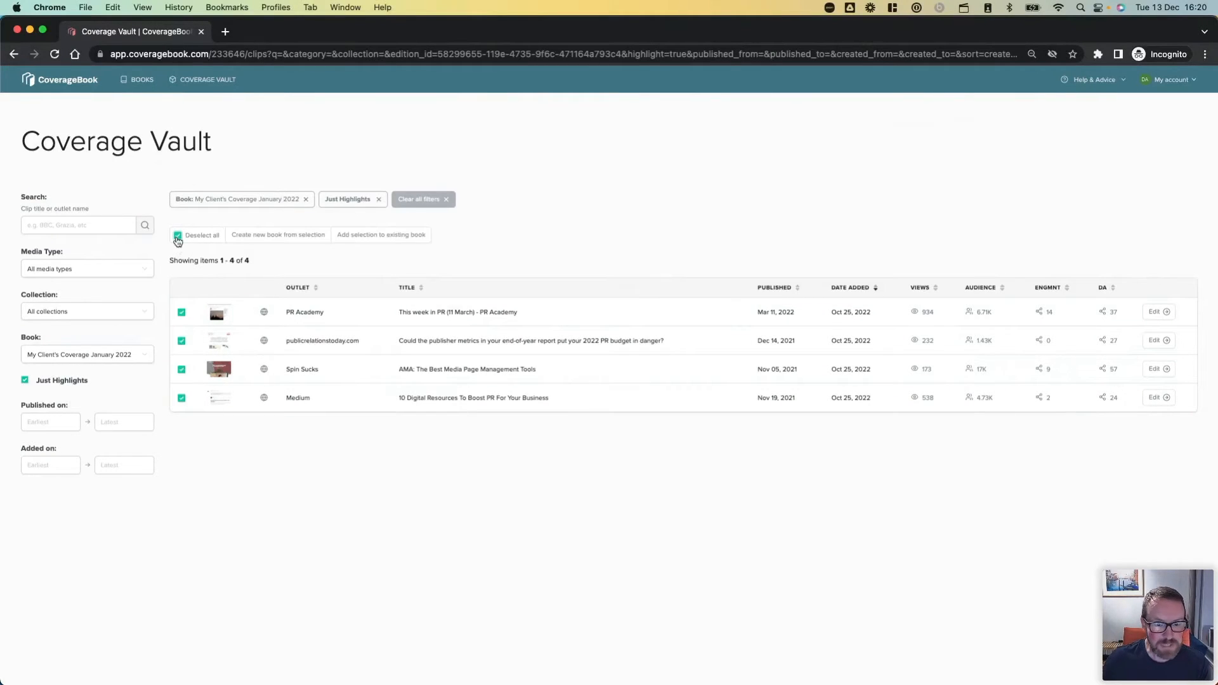
left_click(272, 235)
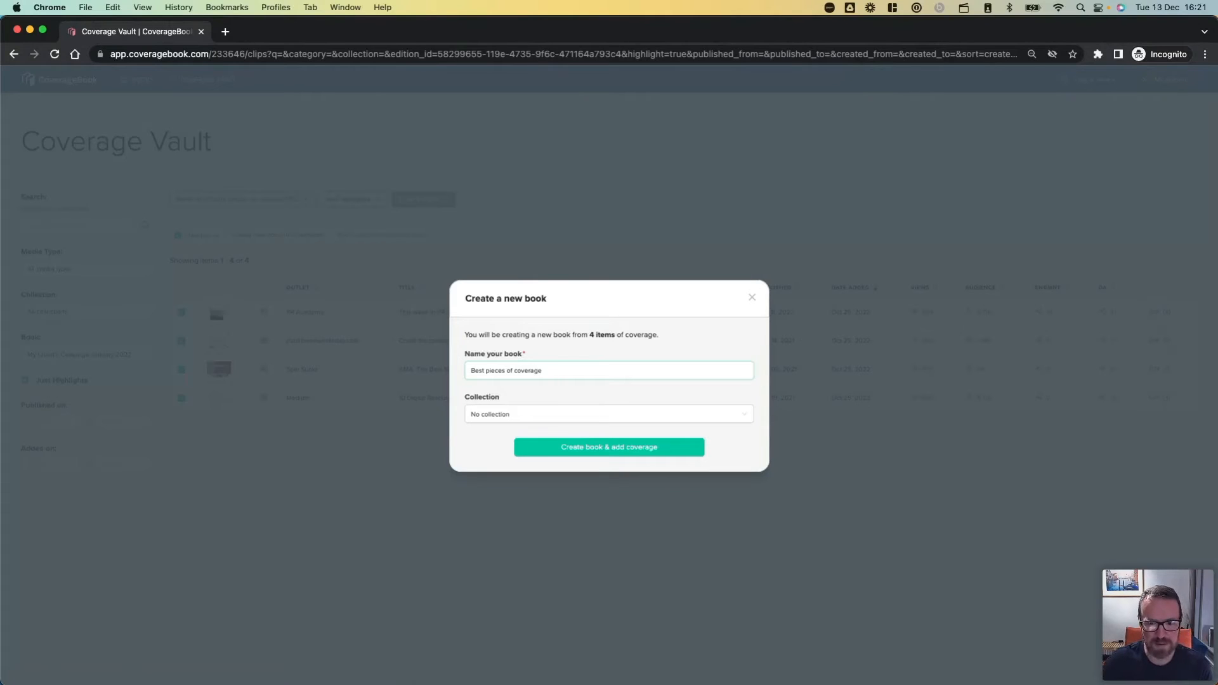
left_click(506, 420)
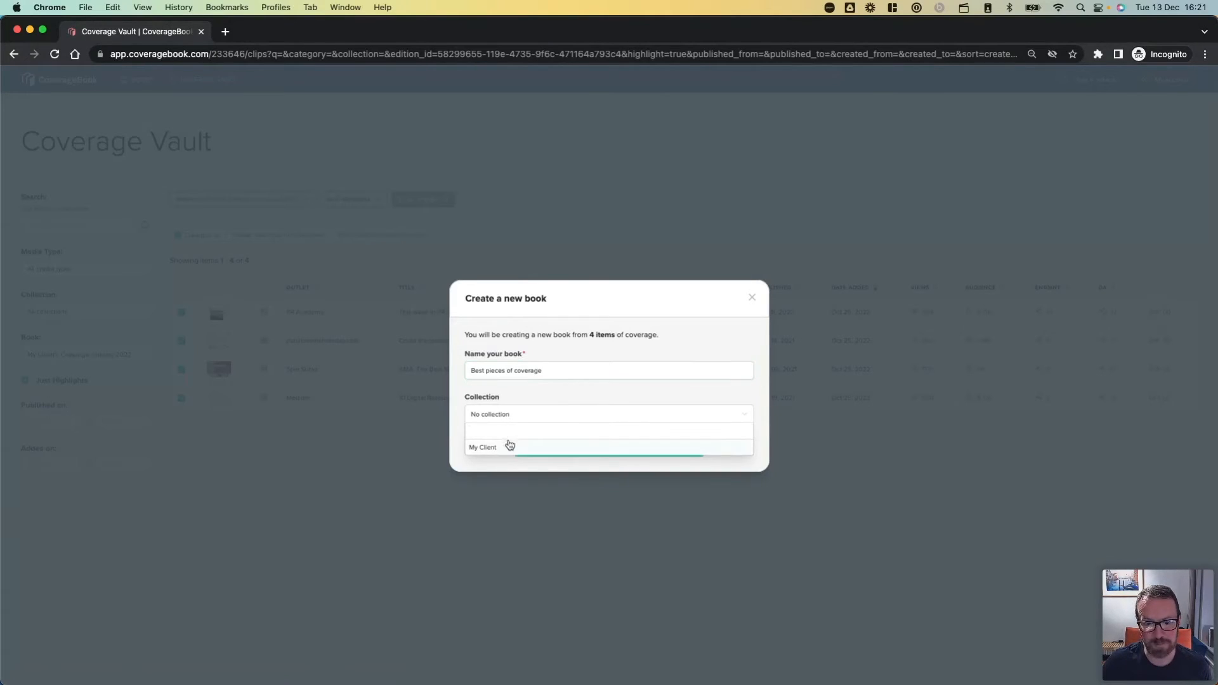
left_click(510, 446)
left_click(531, 450)
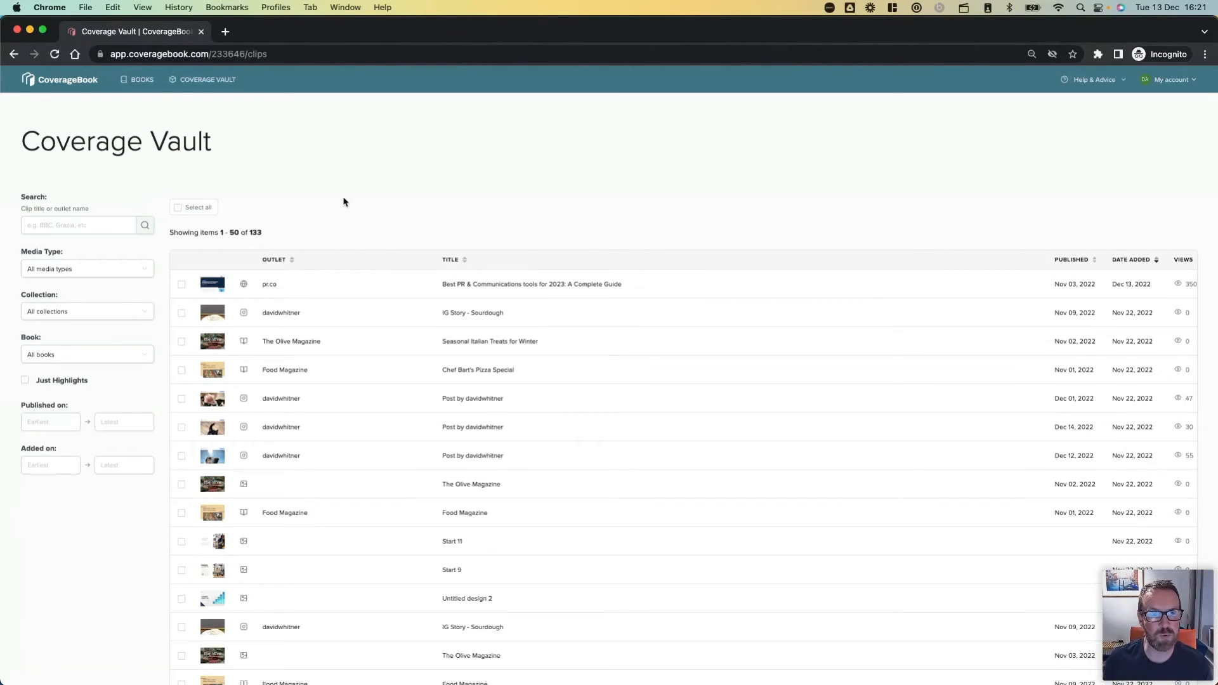
Open the book "Best pieces of coverage" and hide its metrics summary.
left_click(142, 80)
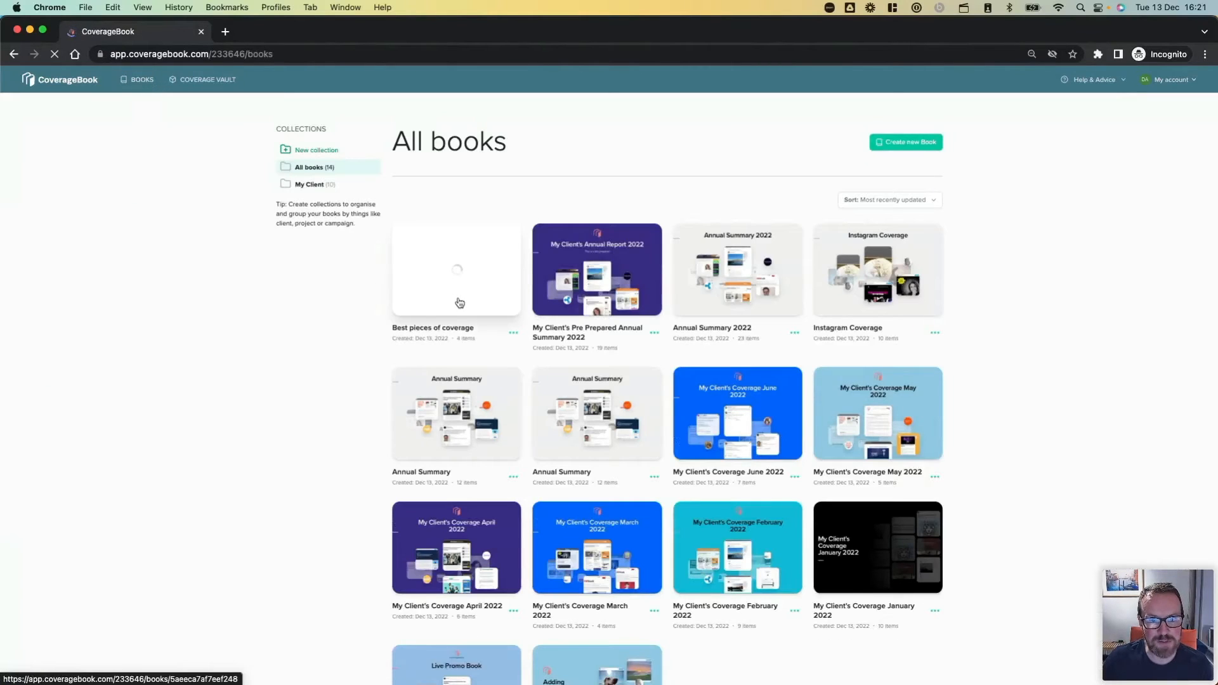
left_click(460, 304)
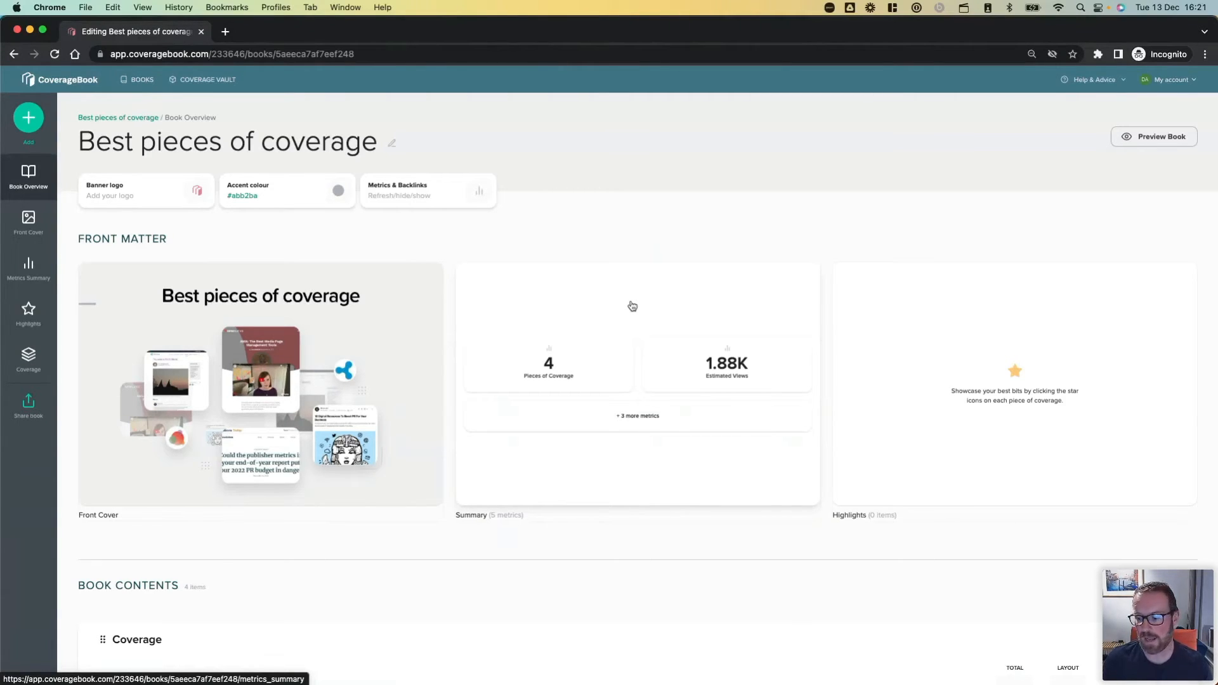
left_click(656, 312)
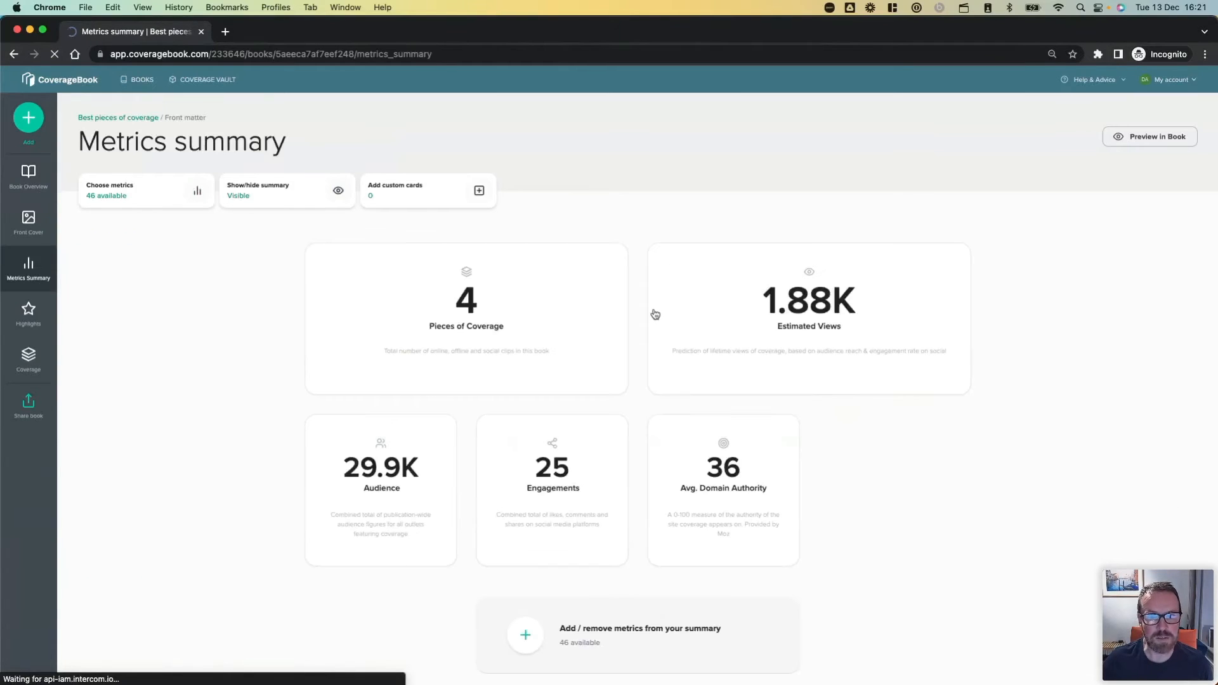
left_click(271, 197)
left_click(674, 399)
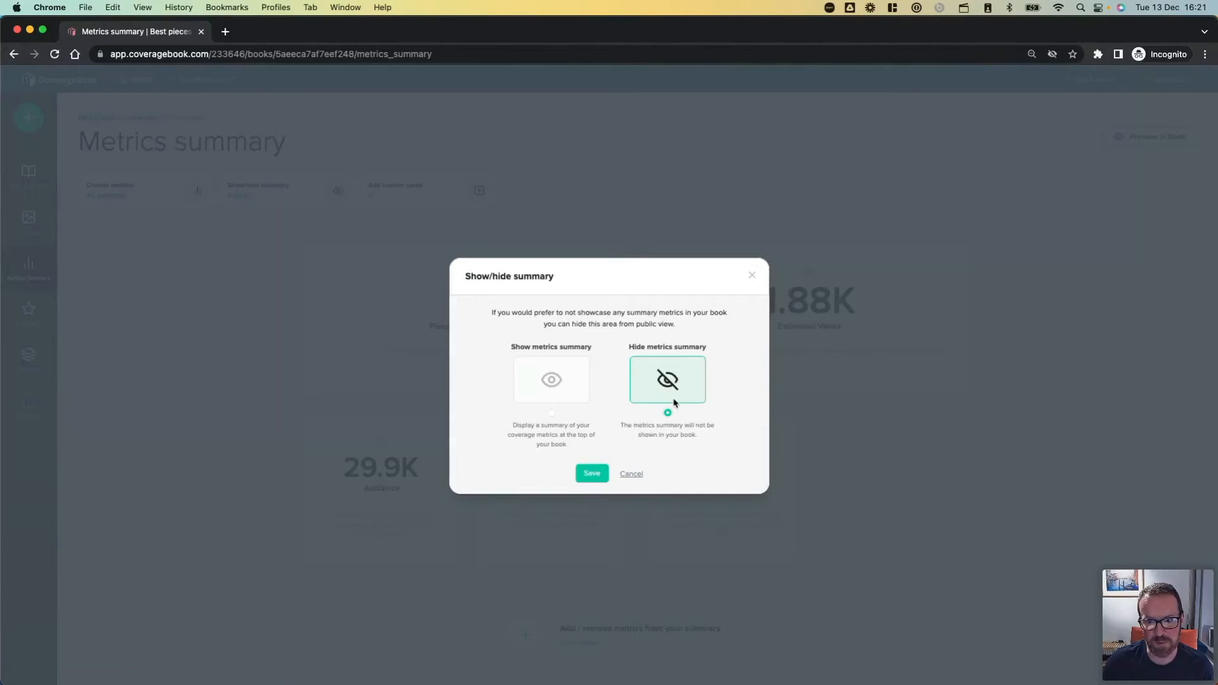
left_click(583, 481)
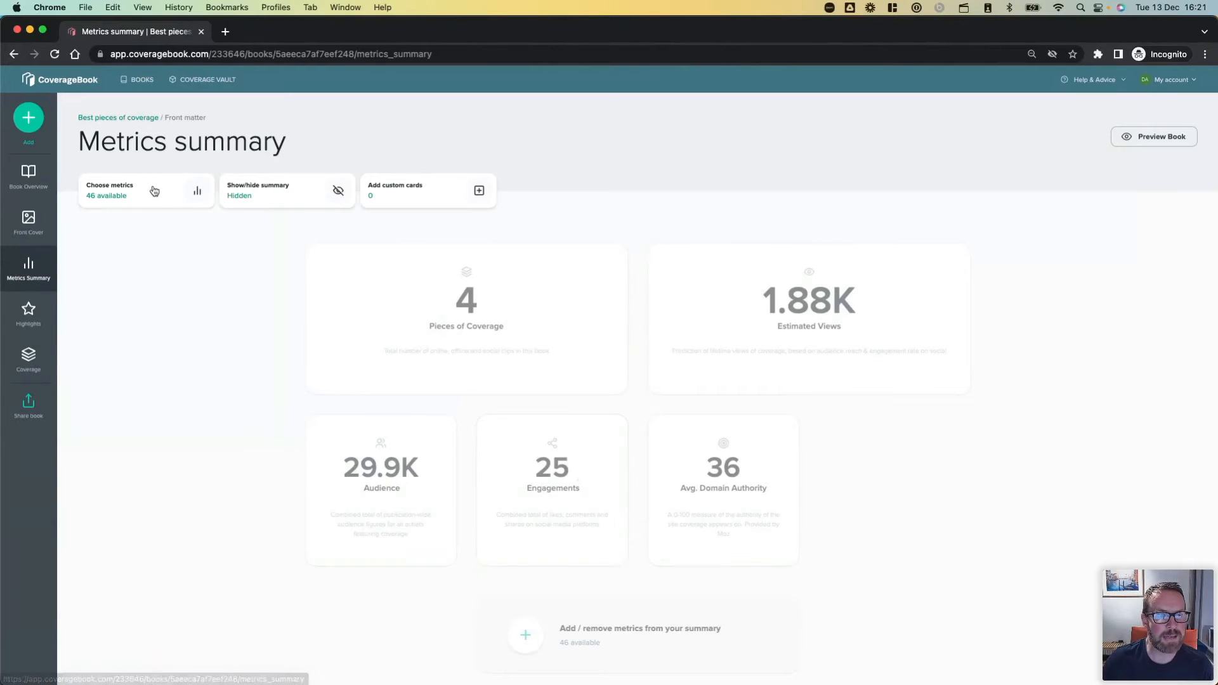
Hide the Views, Engagements, Domain Authority and Audience metrics on the coverage items of "Best pieces of coverage".
left_click(27, 175)
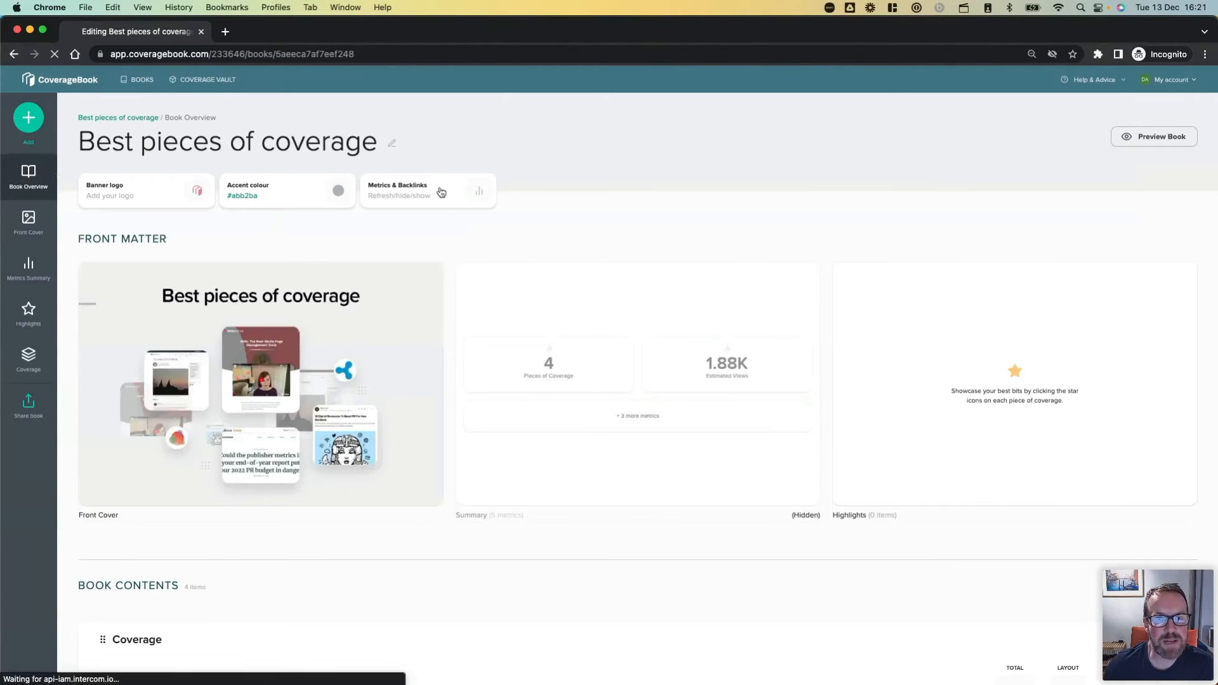
left_click(441, 192)
left_click(782, 330)
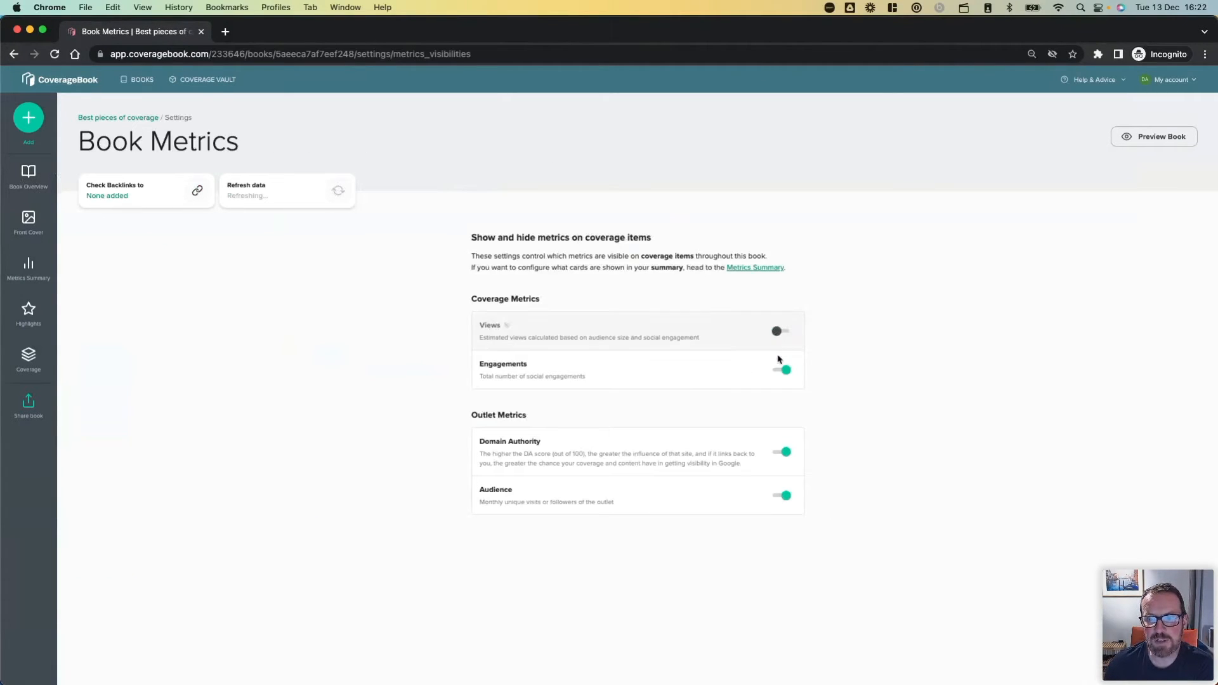
left_click(781, 370)
left_click(780, 453)
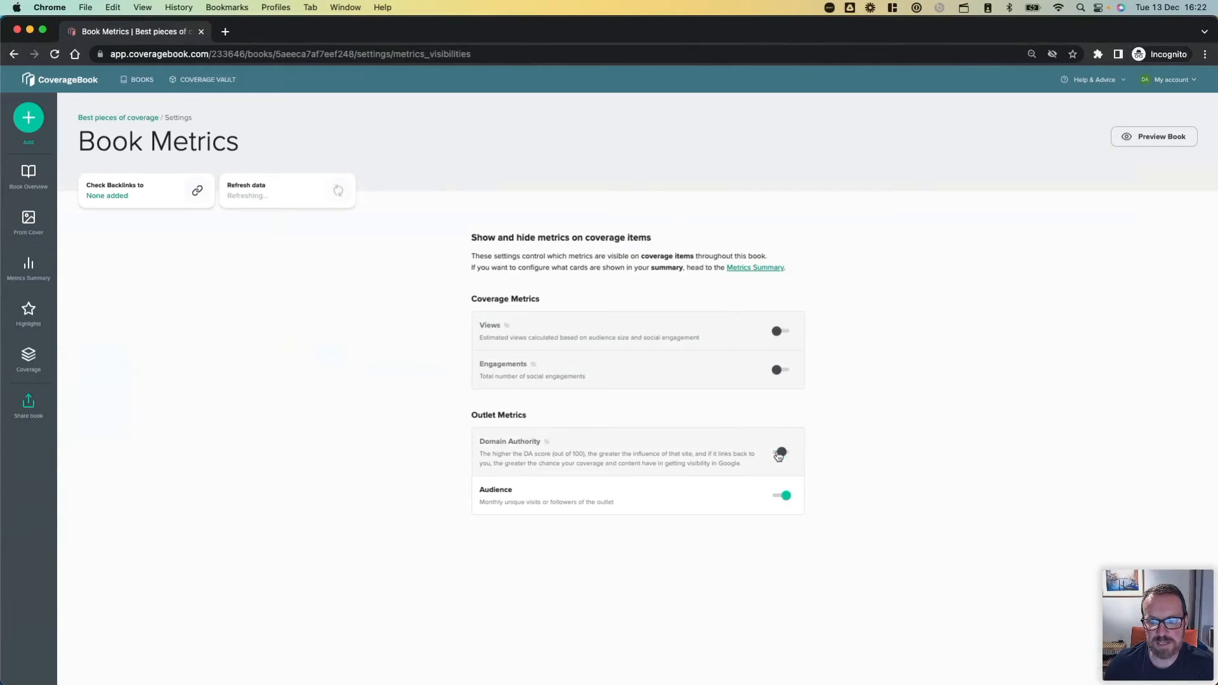
left_click(780, 497)
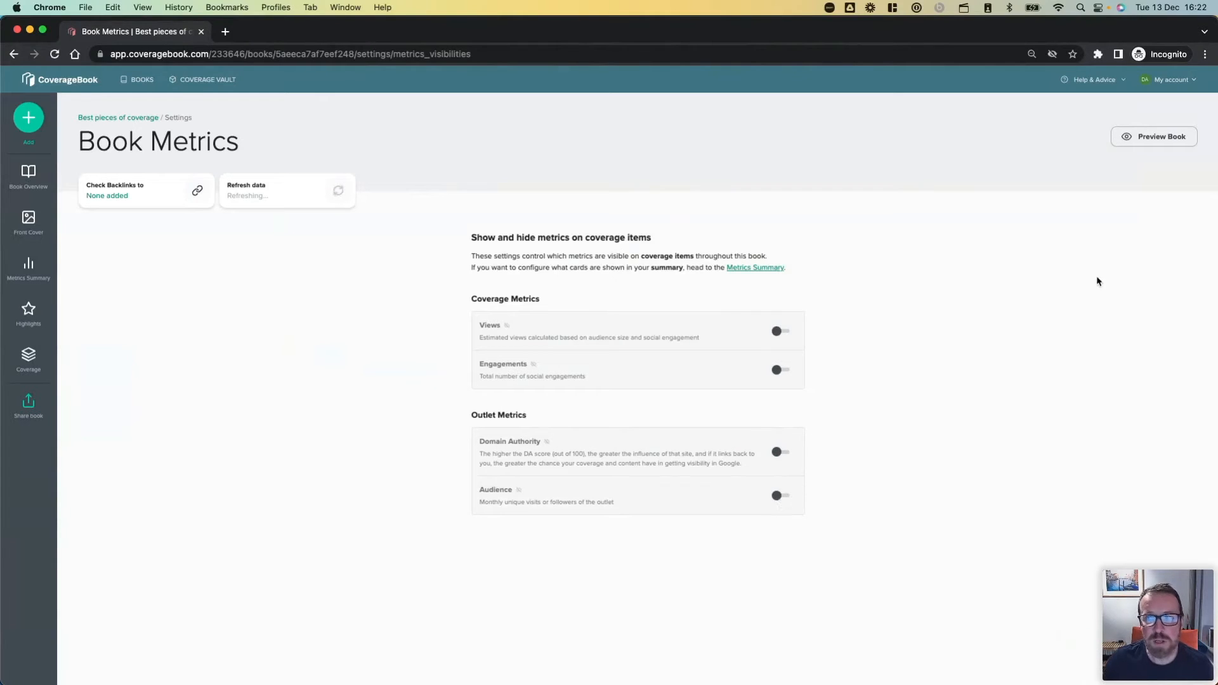
Preview the book "Best pieces of coverage" and review its front cover and coverage items.
left_click(1164, 146)
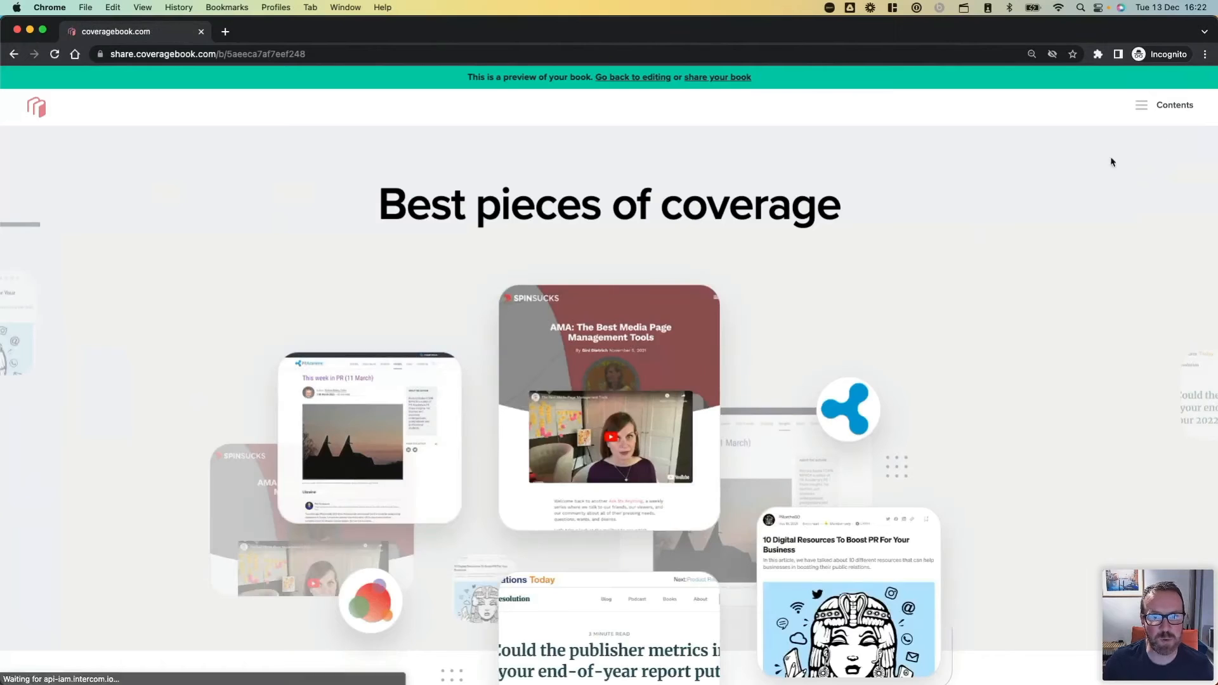
scroll(783, 328, "down", 6)
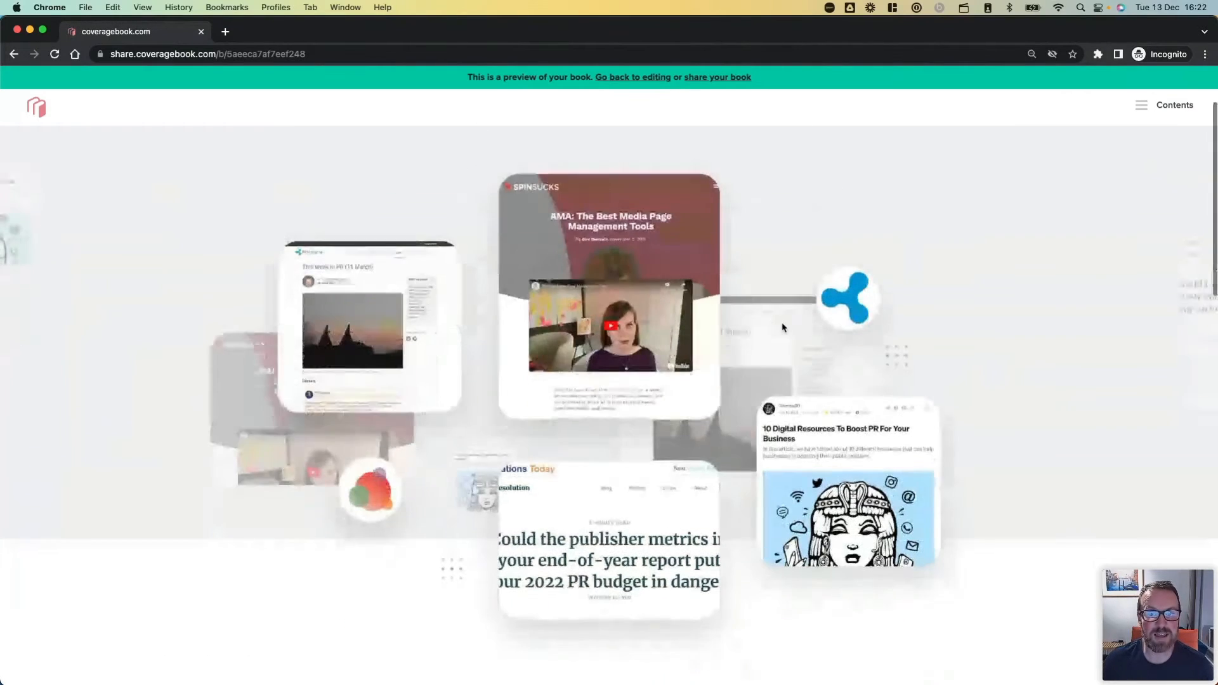
scroll(783, 328, "down", 9)
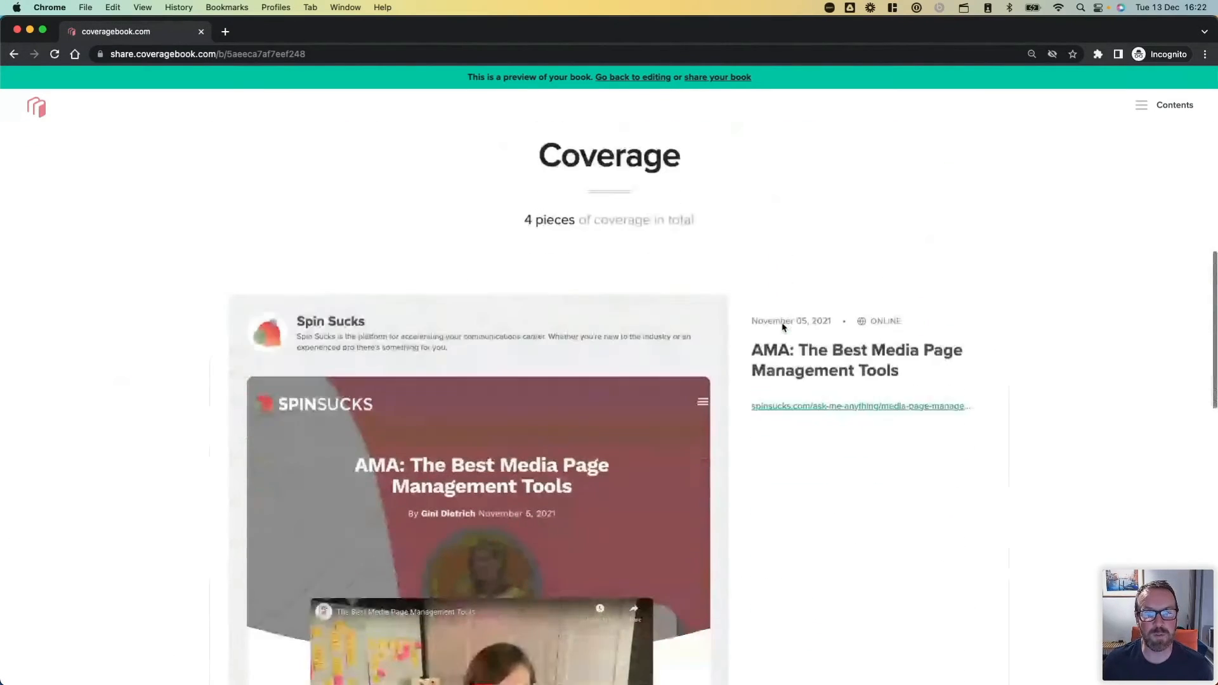
scroll(783, 327, "down", 15)
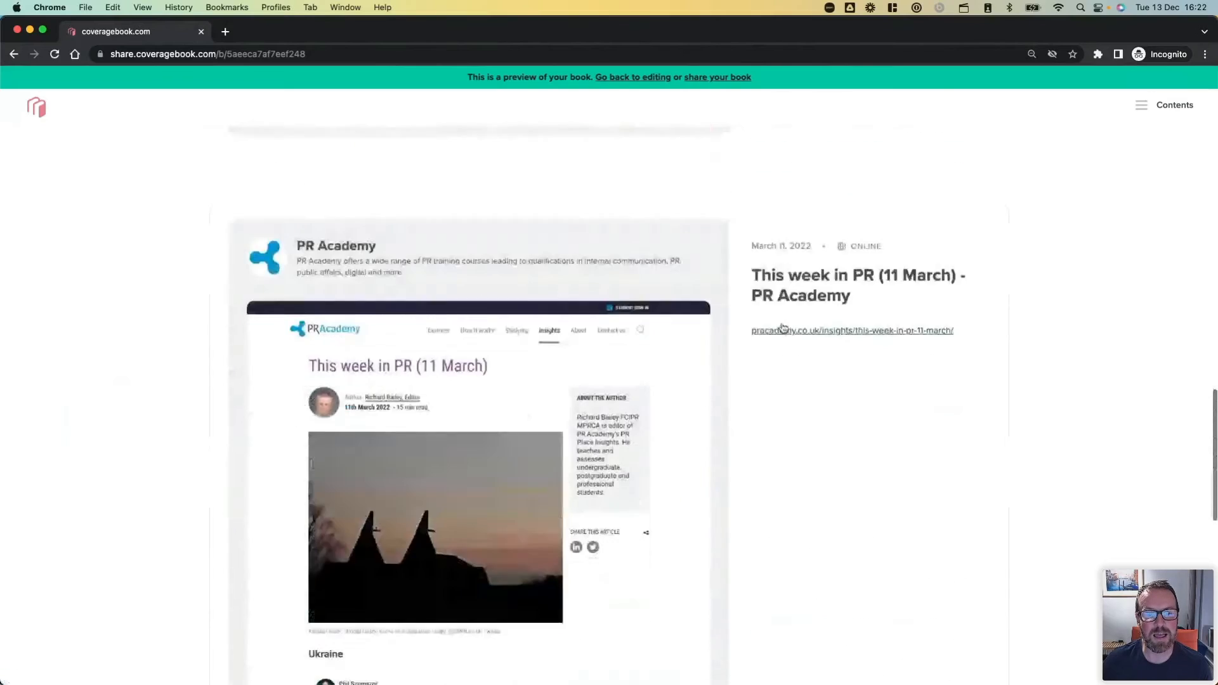
scroll(783, 327, "down", 14)
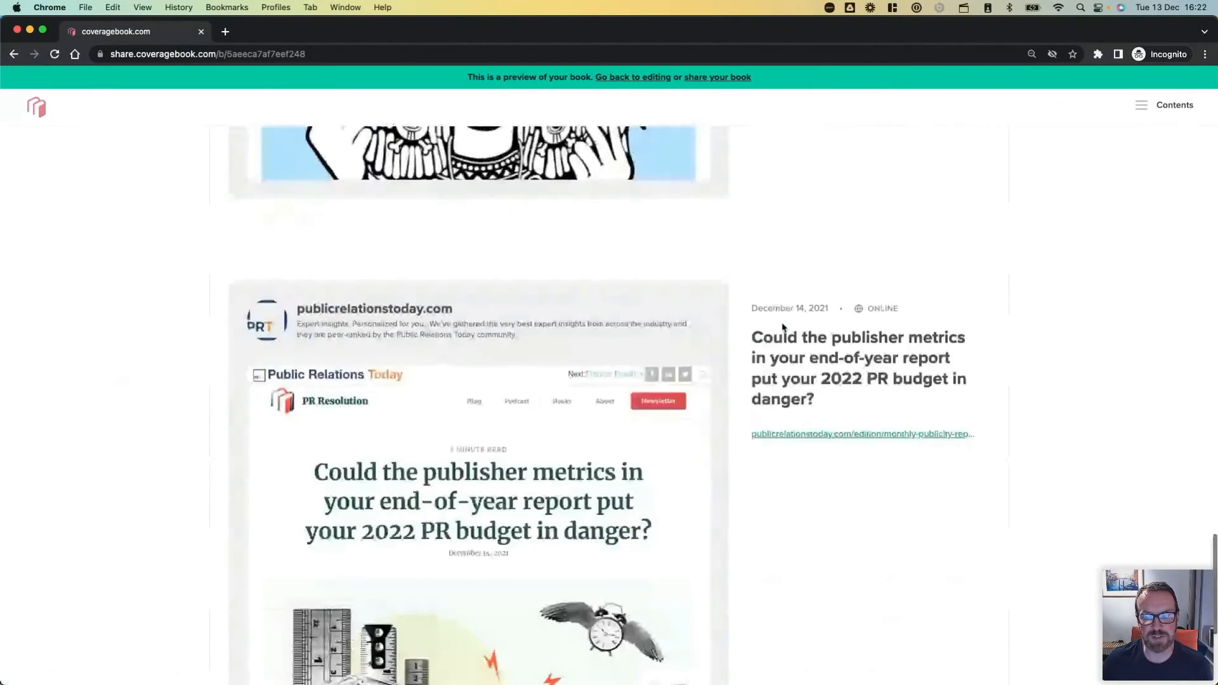
scroll(783, 327, "up", 20)
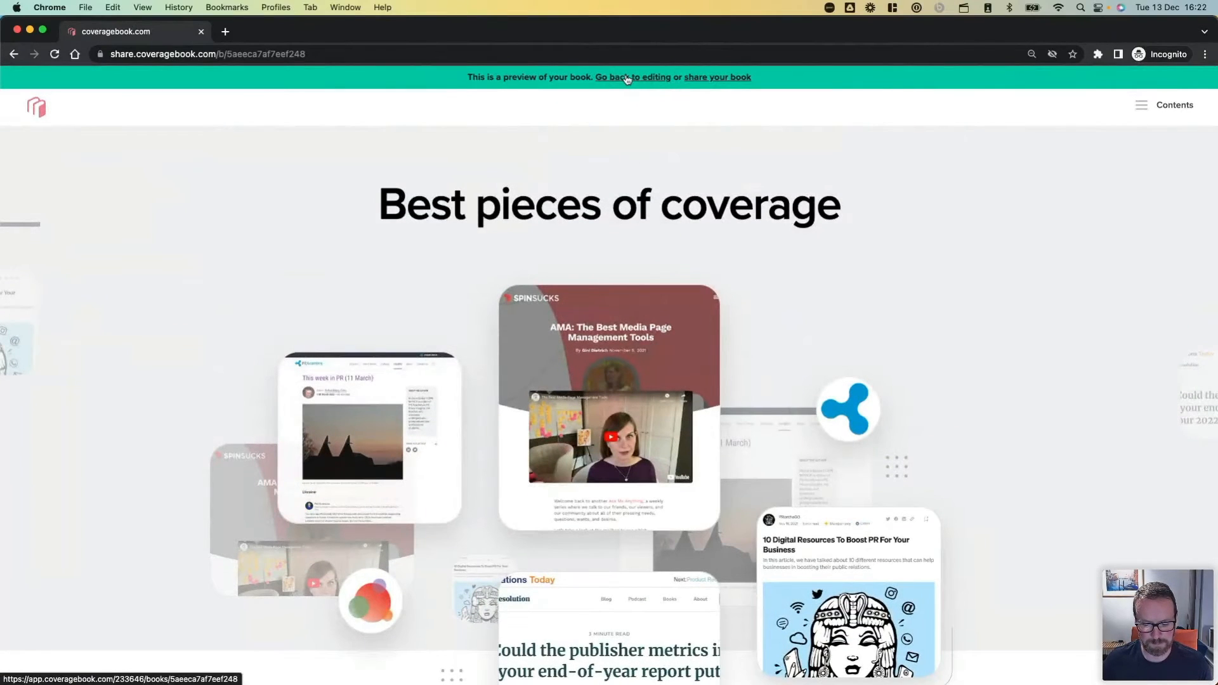
Return from the preview to all books and check the copy options for "My Client's Pre Prepared Annual Summary 2022".
left_click(625, 77)
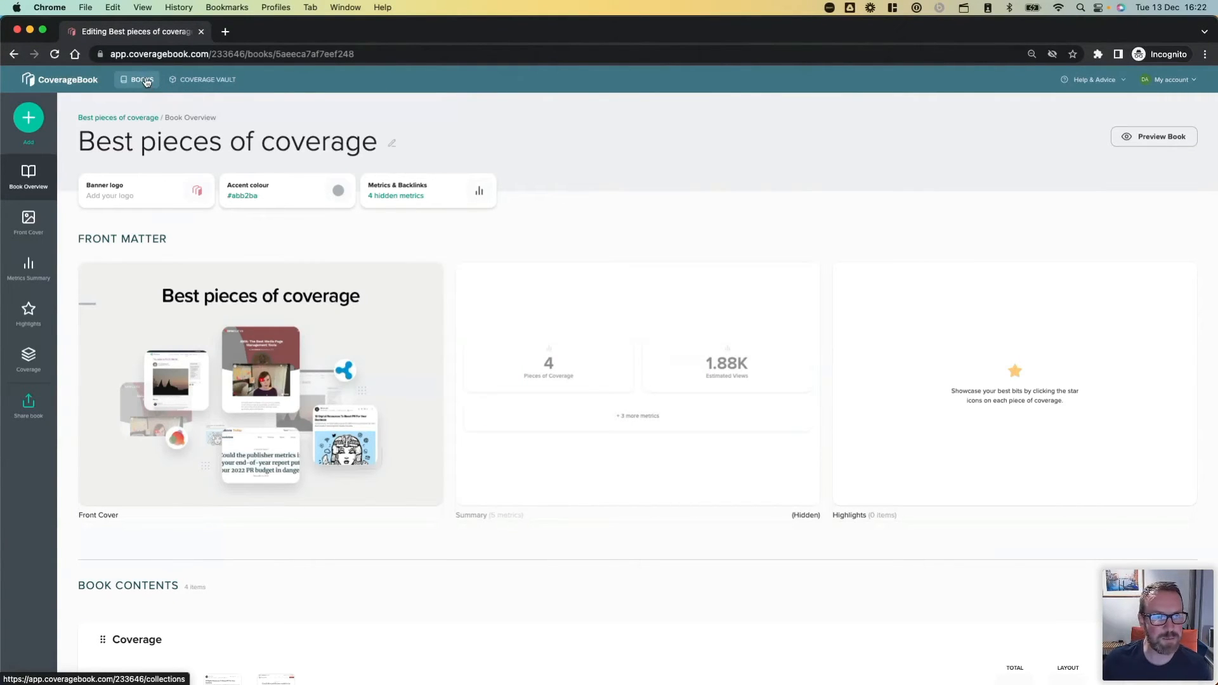
left_click(145, 80)
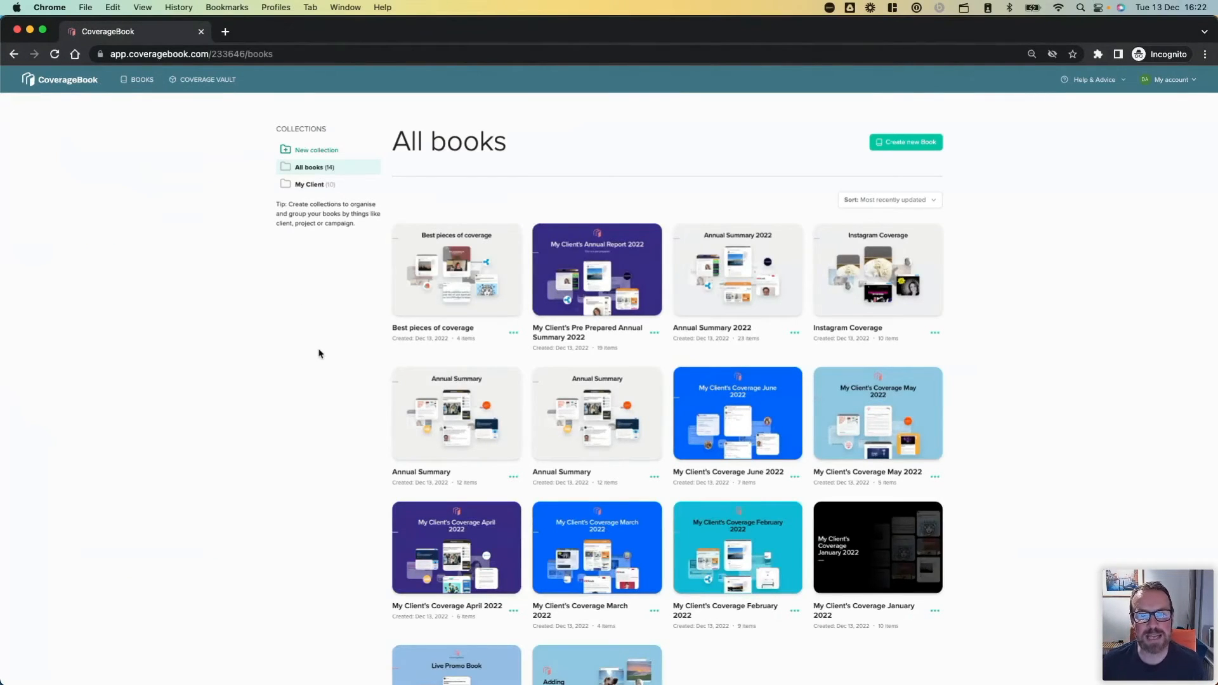
left_click(654, 333)
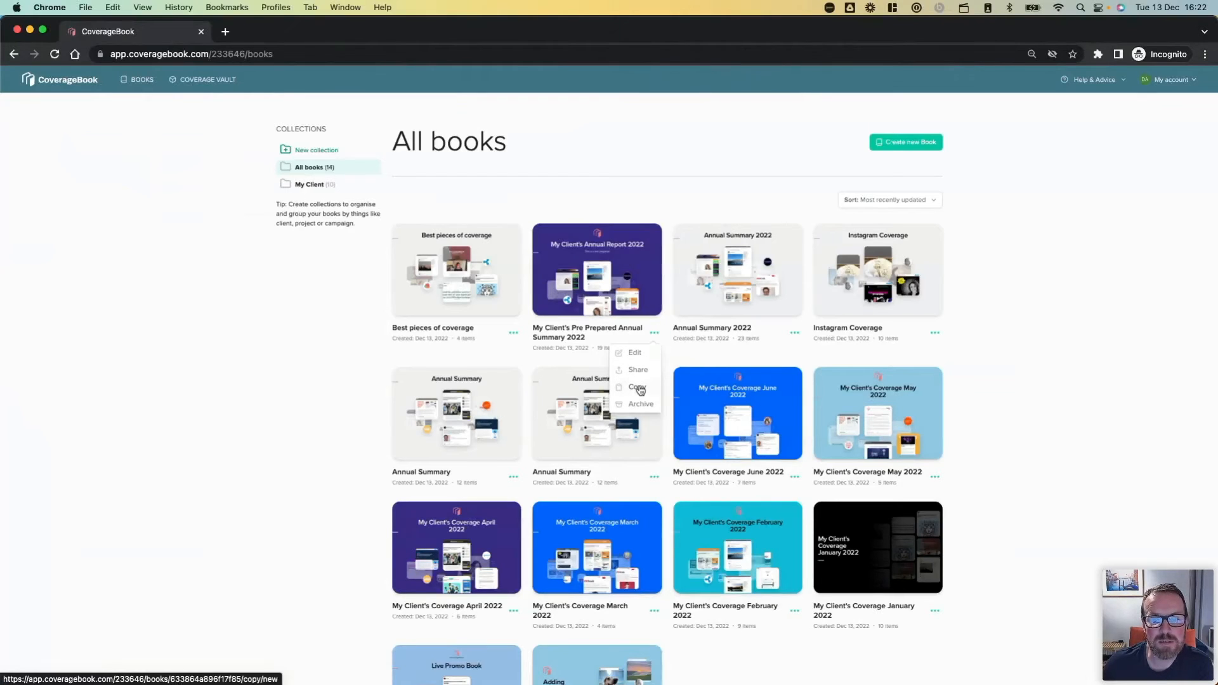
left_click(640, 390)
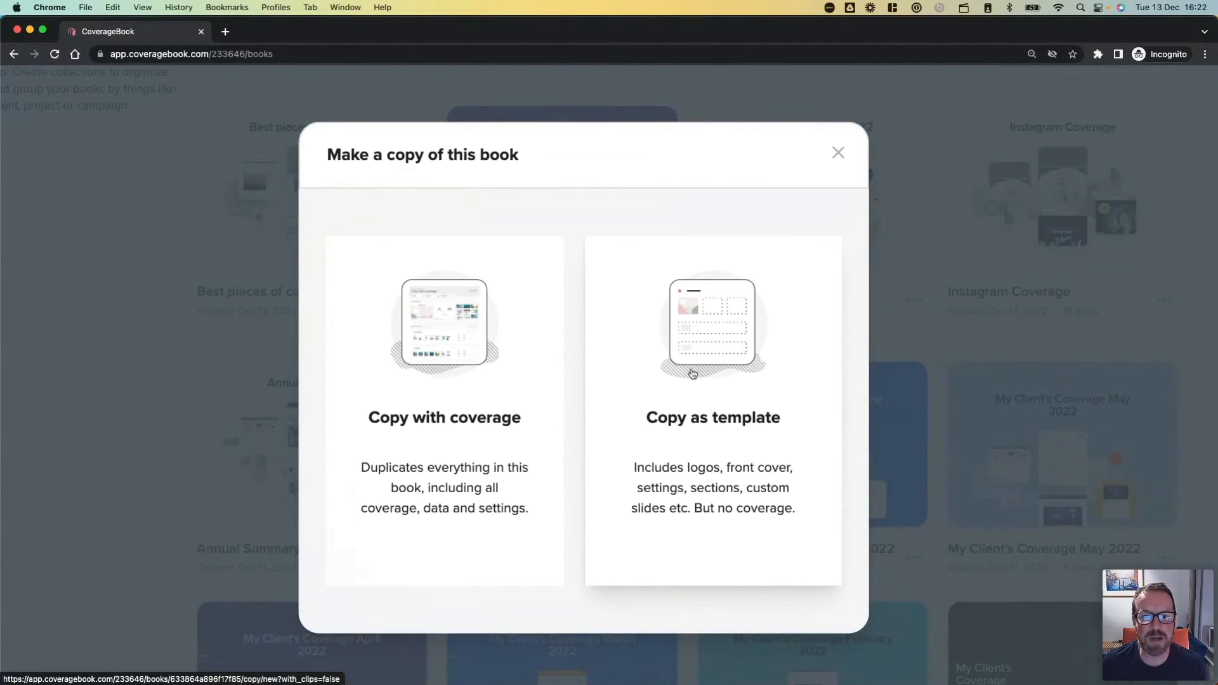
scroll(693, 374, "down", 5)
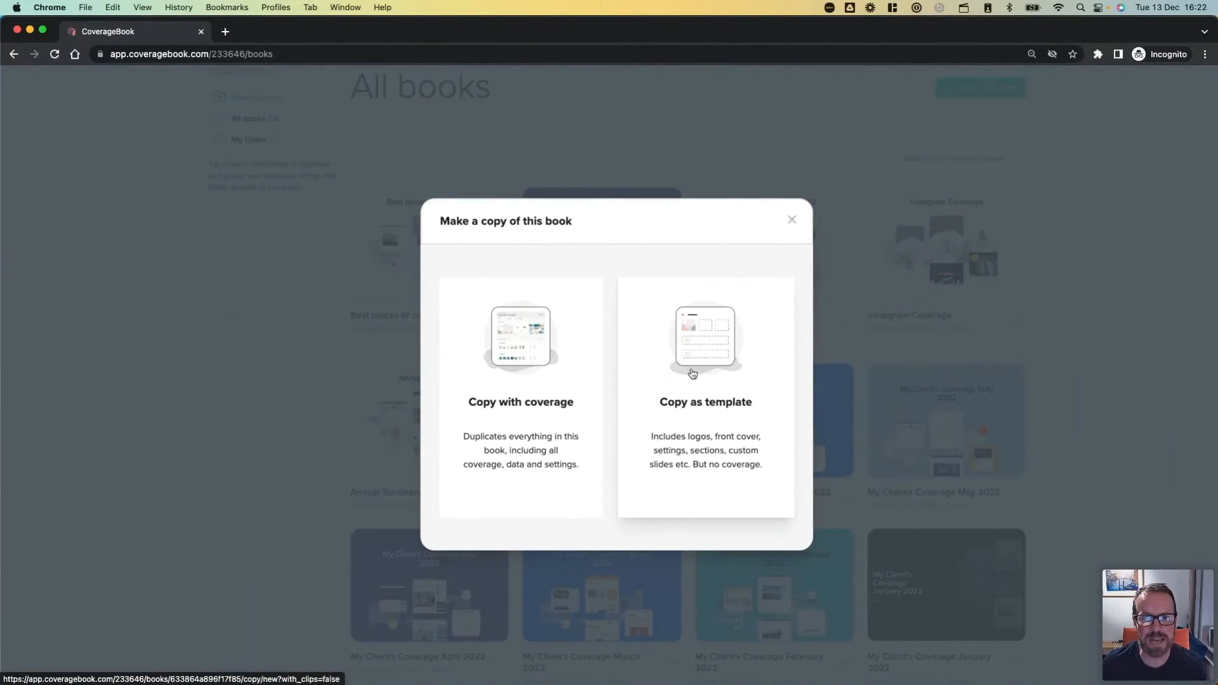
left_click(791, 222)
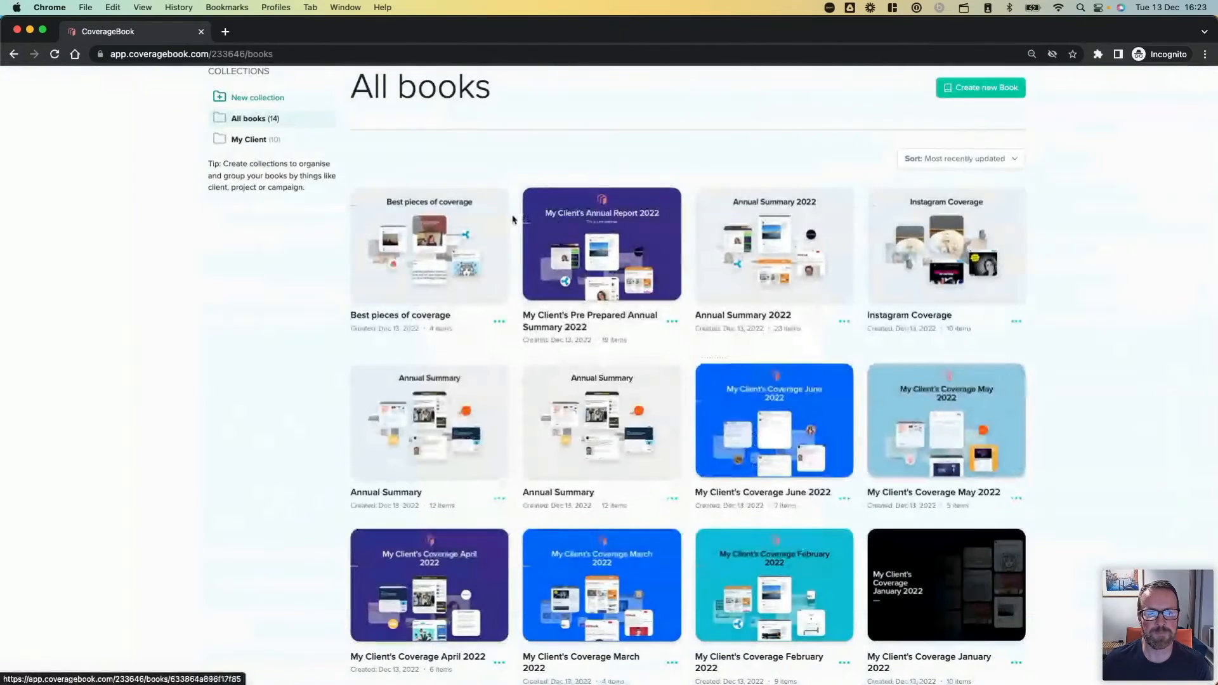
Open the Live Promo Book and download its coverage and metrics as a CSV file.
scroll(329, 257, "down", 5)
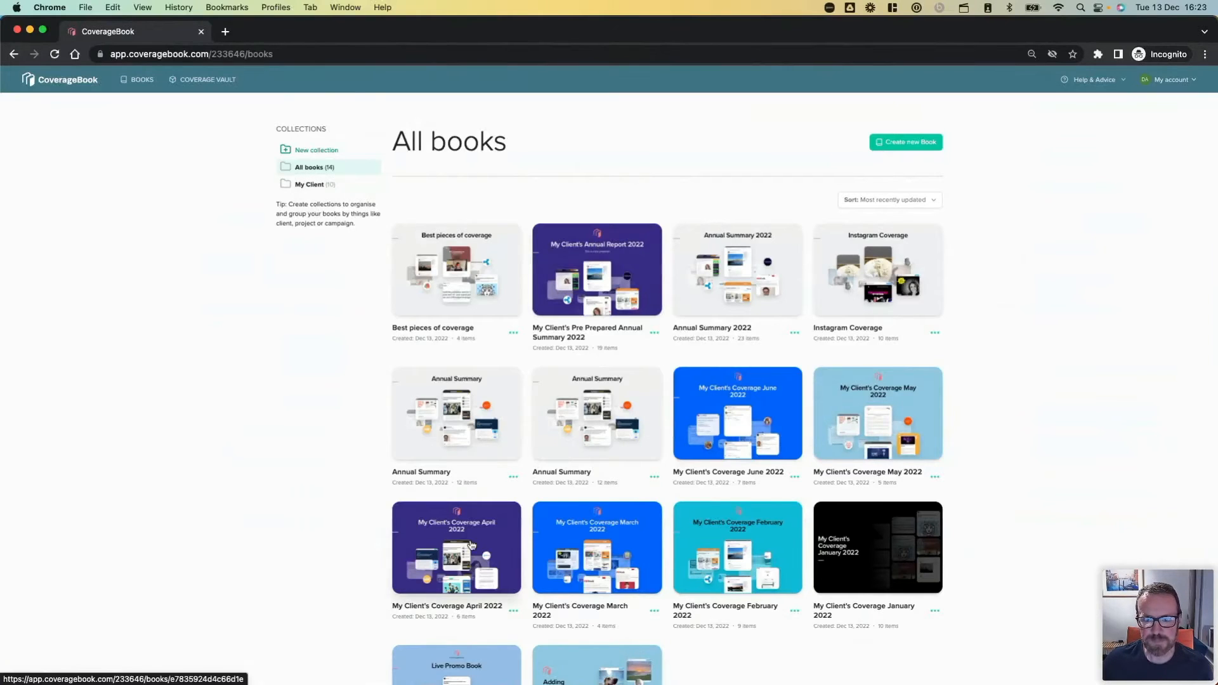
scroll(472, 544, "down", 3)
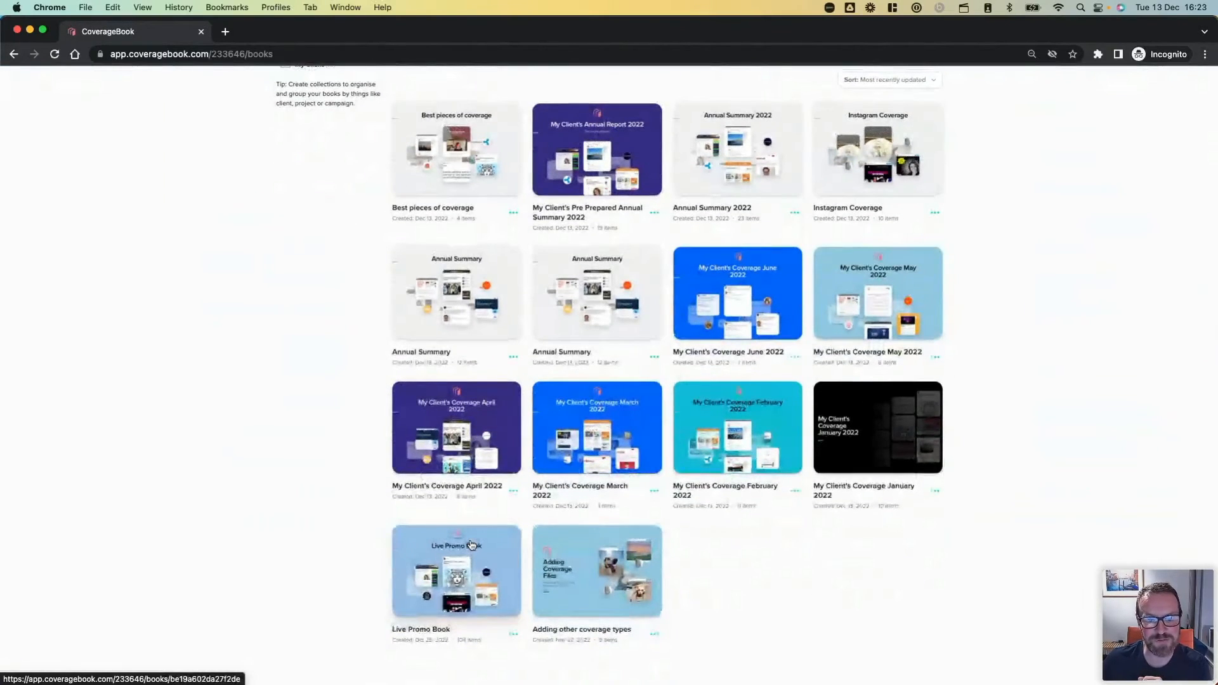
left_click(468, 573)
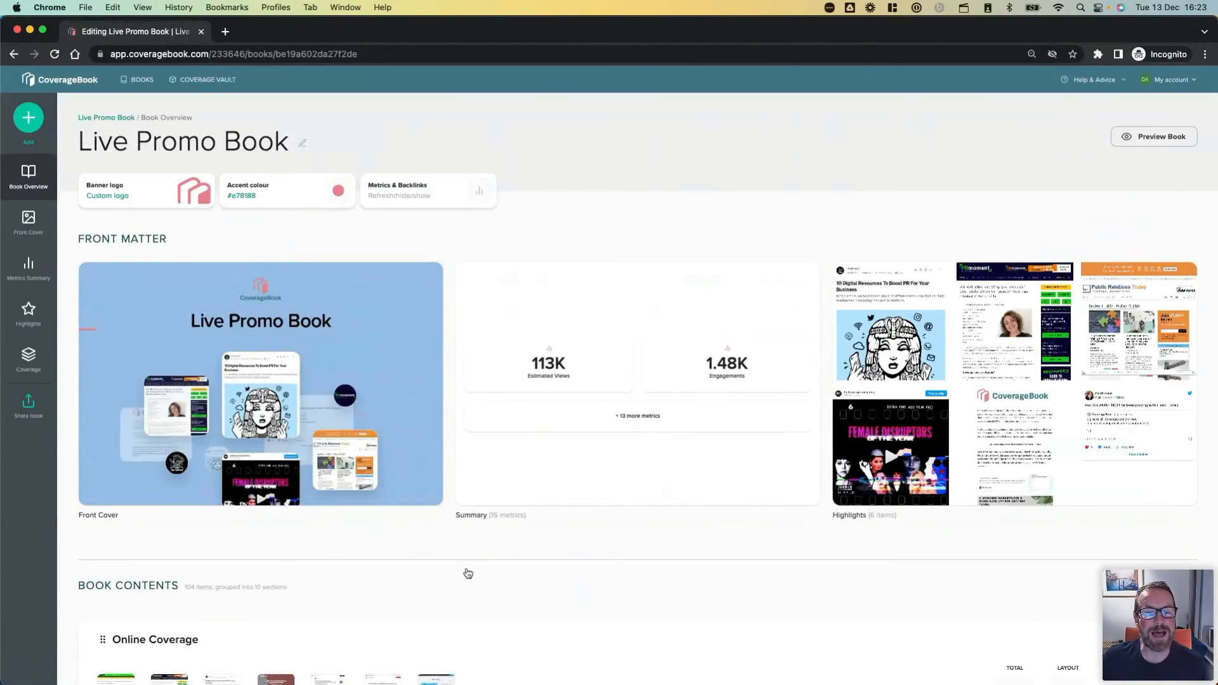
scroll(467, 574, "down", 2)
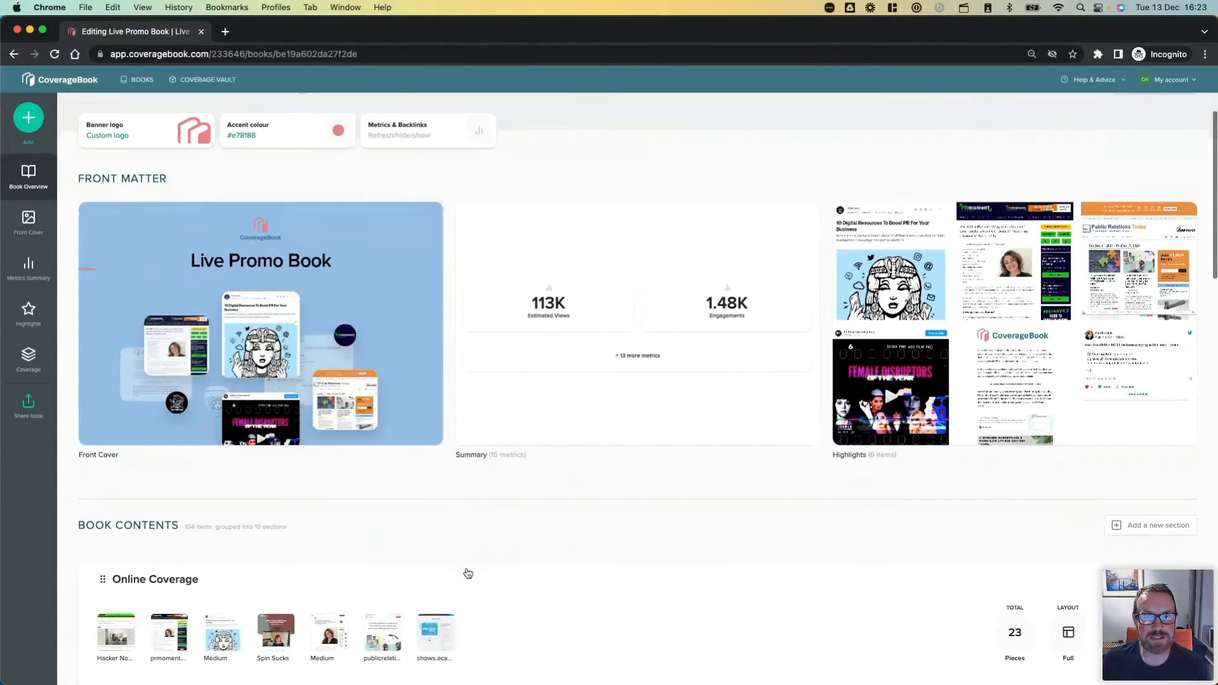
scroll(467, 573, "down", 2)
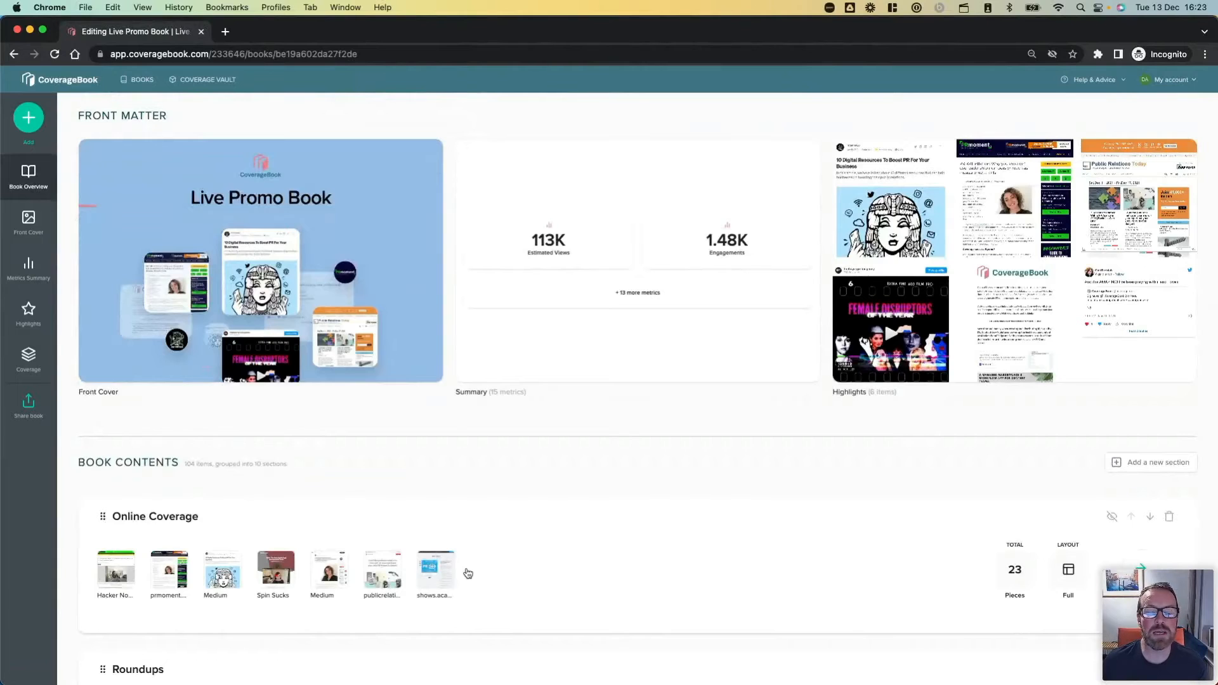
left_click(28, 405)
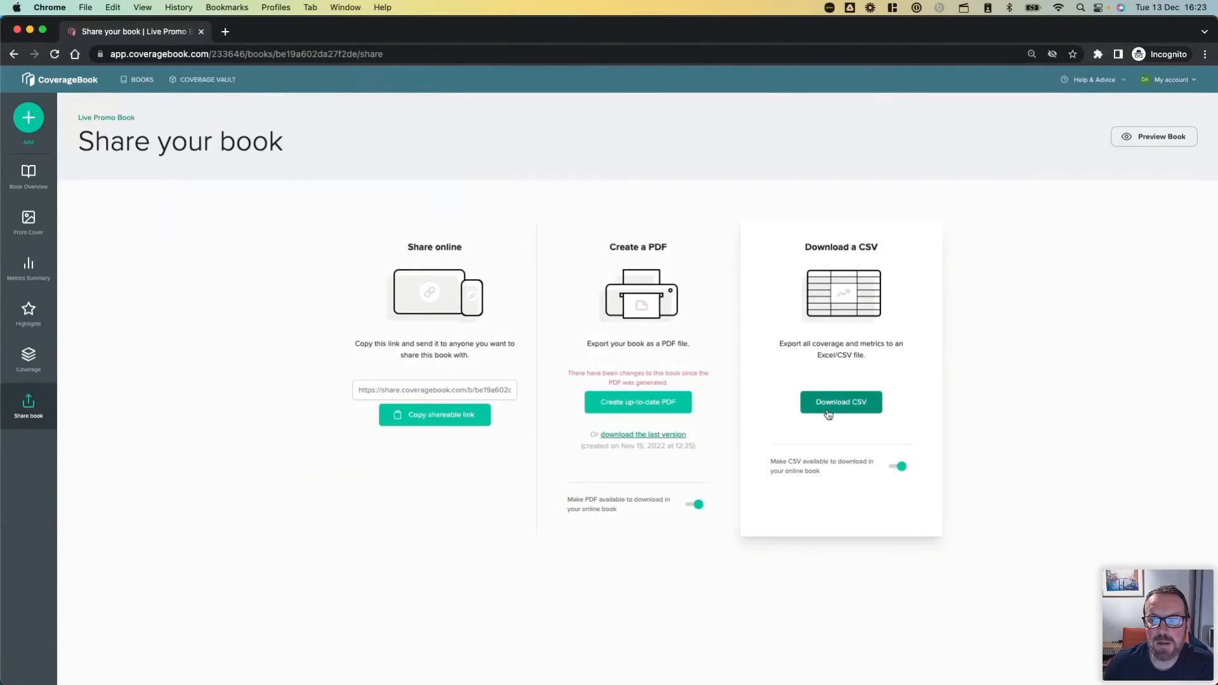
left_click(829, 411)
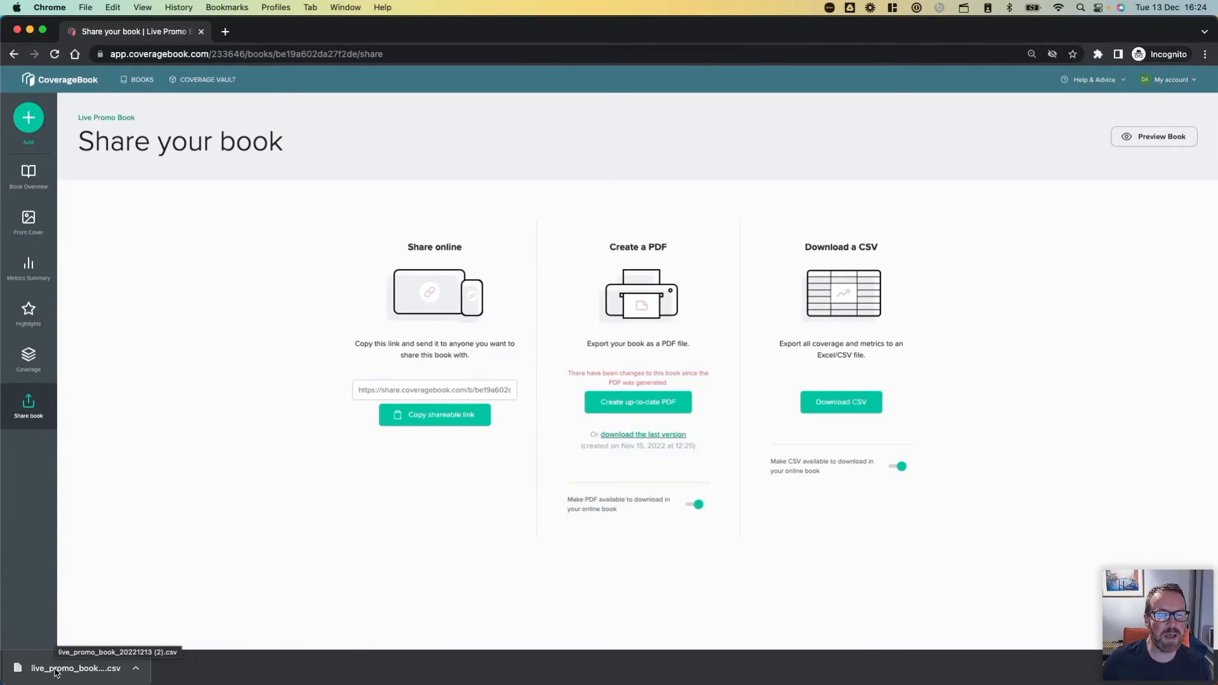
Open the downloaded Live Promo Book CSV in Numbers, examine its metrics summary and coverage columns, and close it.
left_click(95, 669)
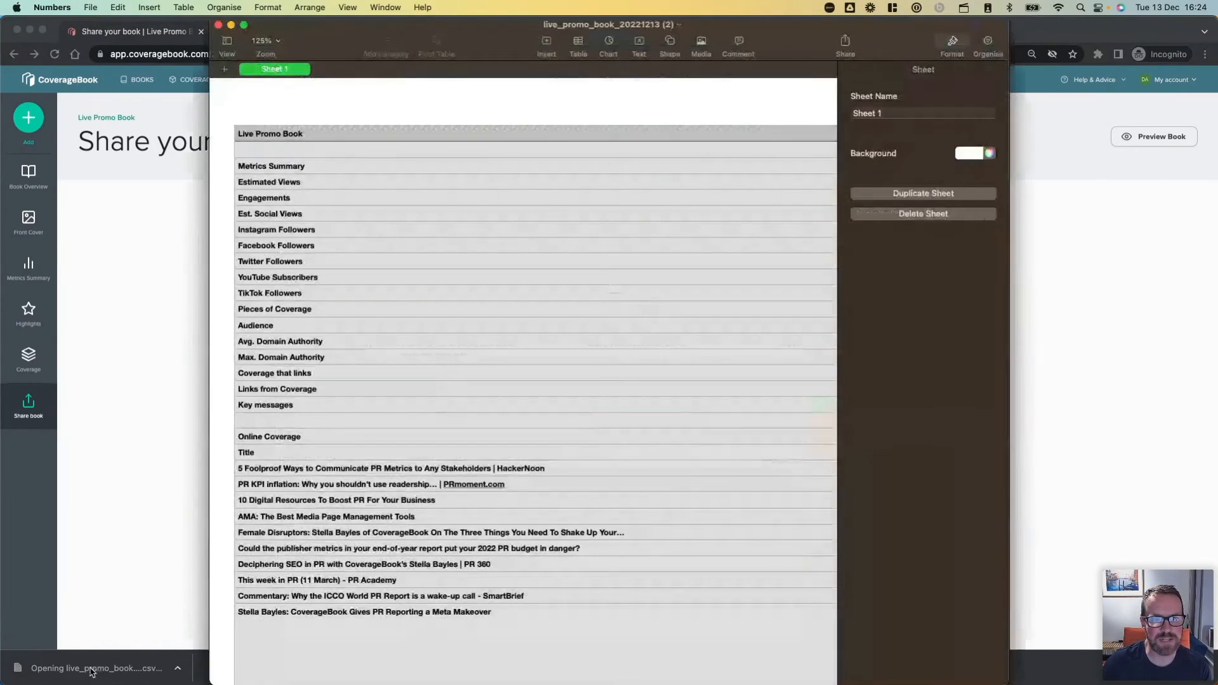
scroll(529, 389, "right", 10)
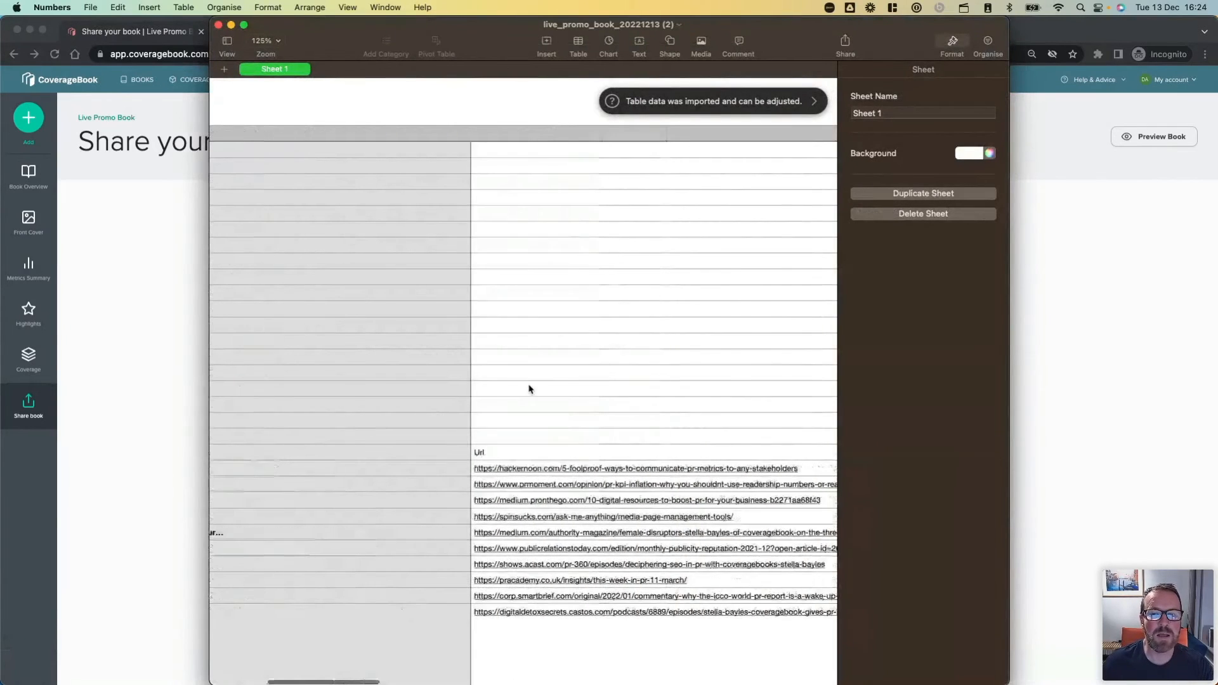
scroll(529, 389, "right", 10)
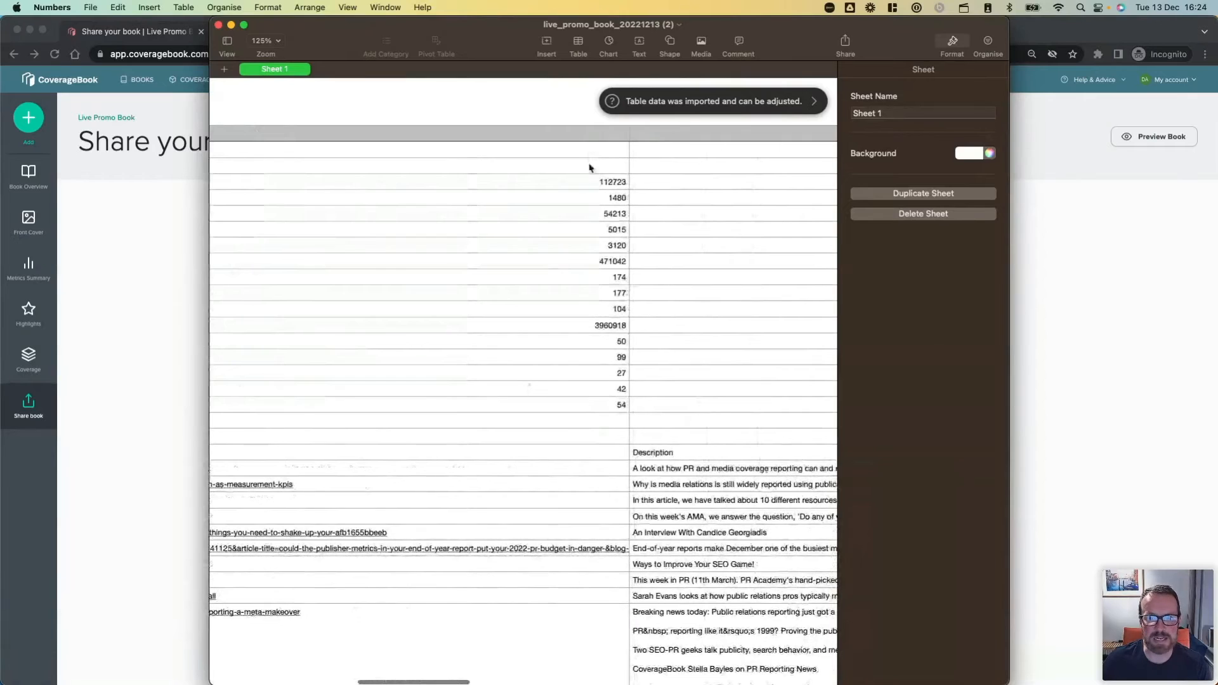
scroll(609, 428, "left", 3)
scroll(609, 428, "left", 10)
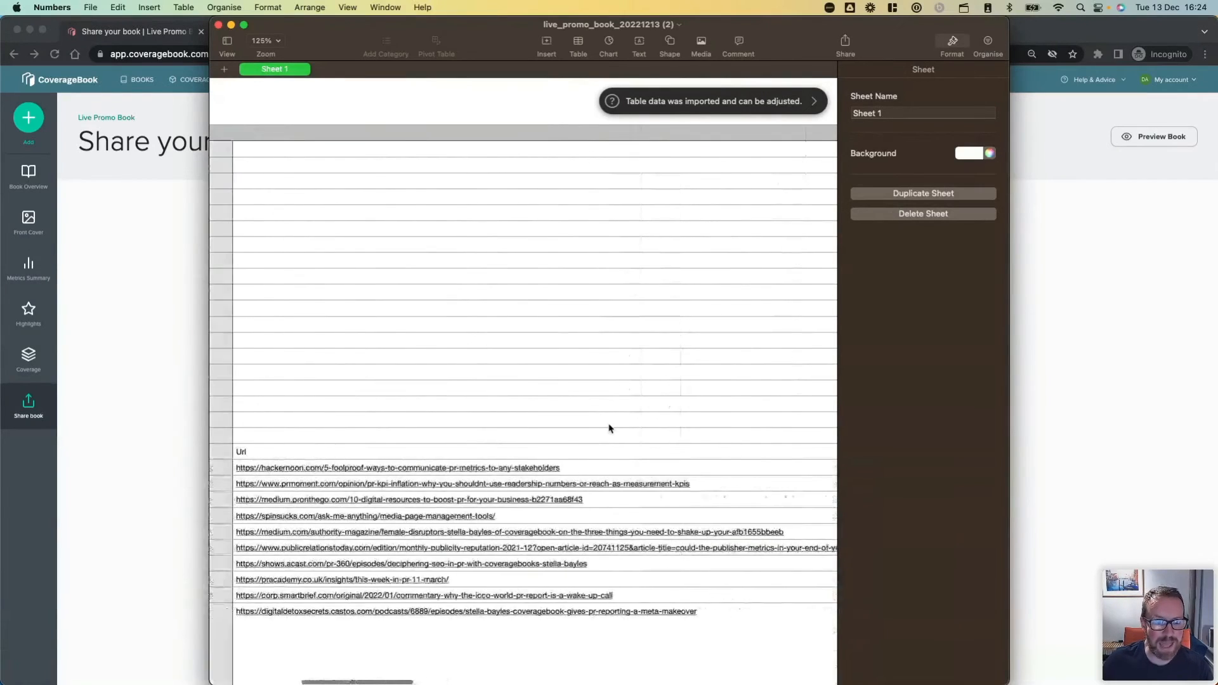
scroll(609, 429, "right", 15)
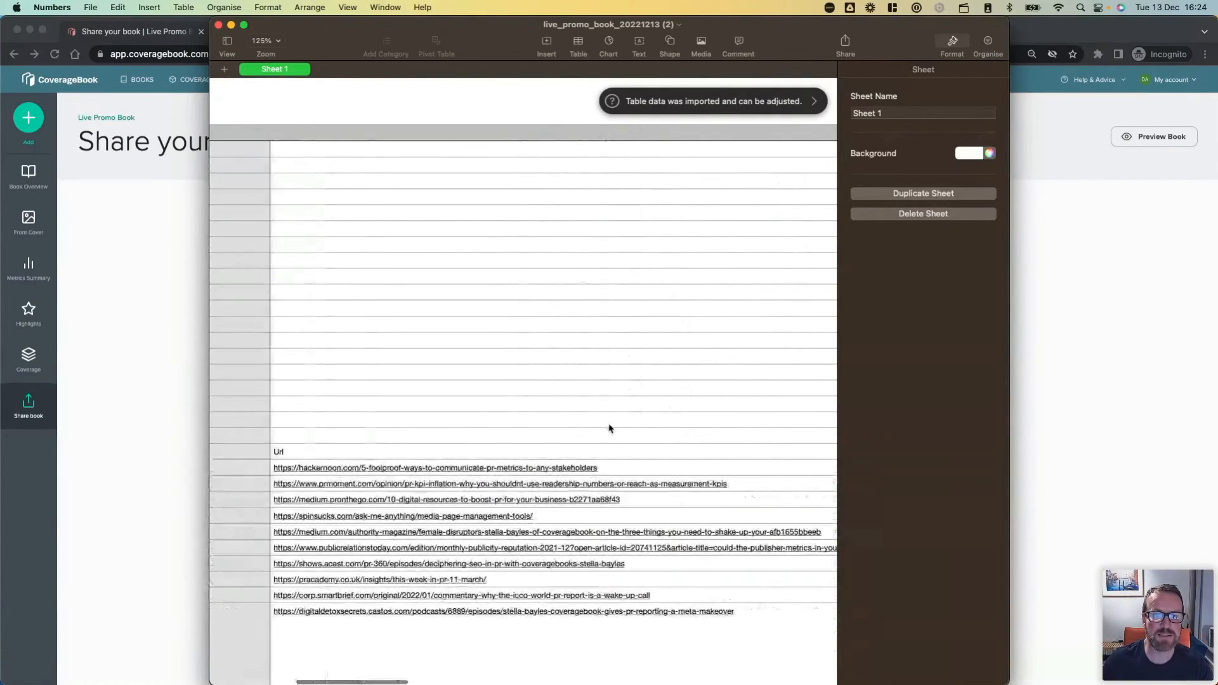
scroll(609, 428, "right", 15)
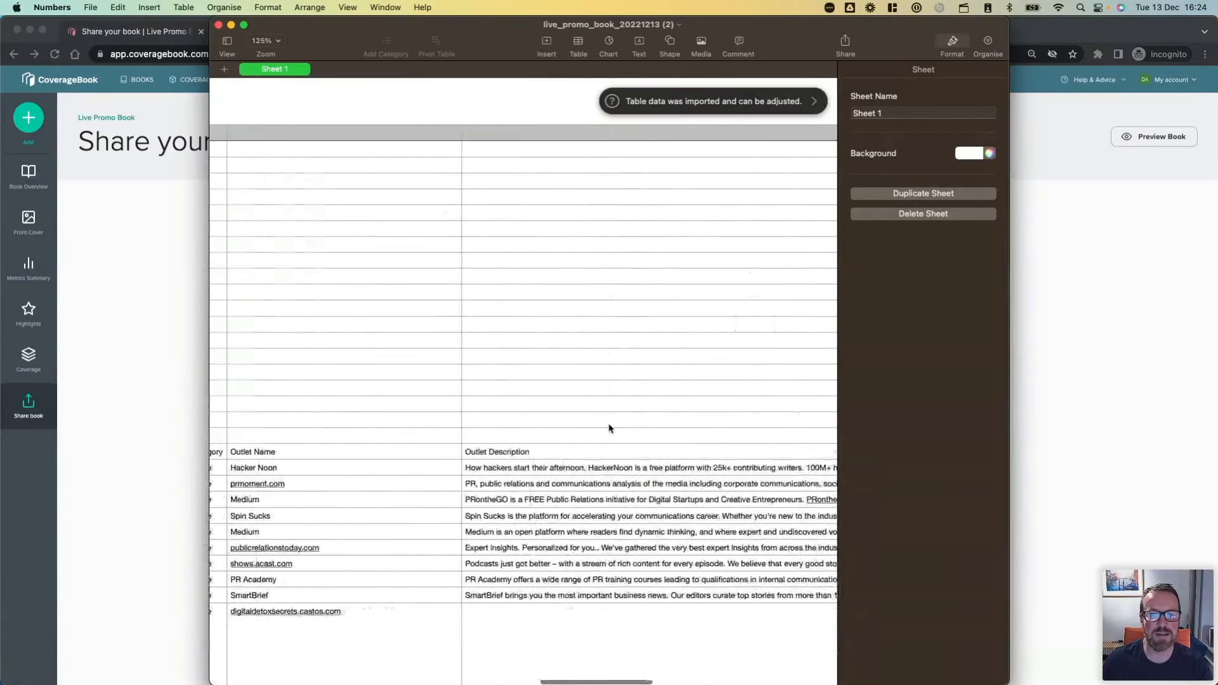
scroll(609, 428, "right", 1)
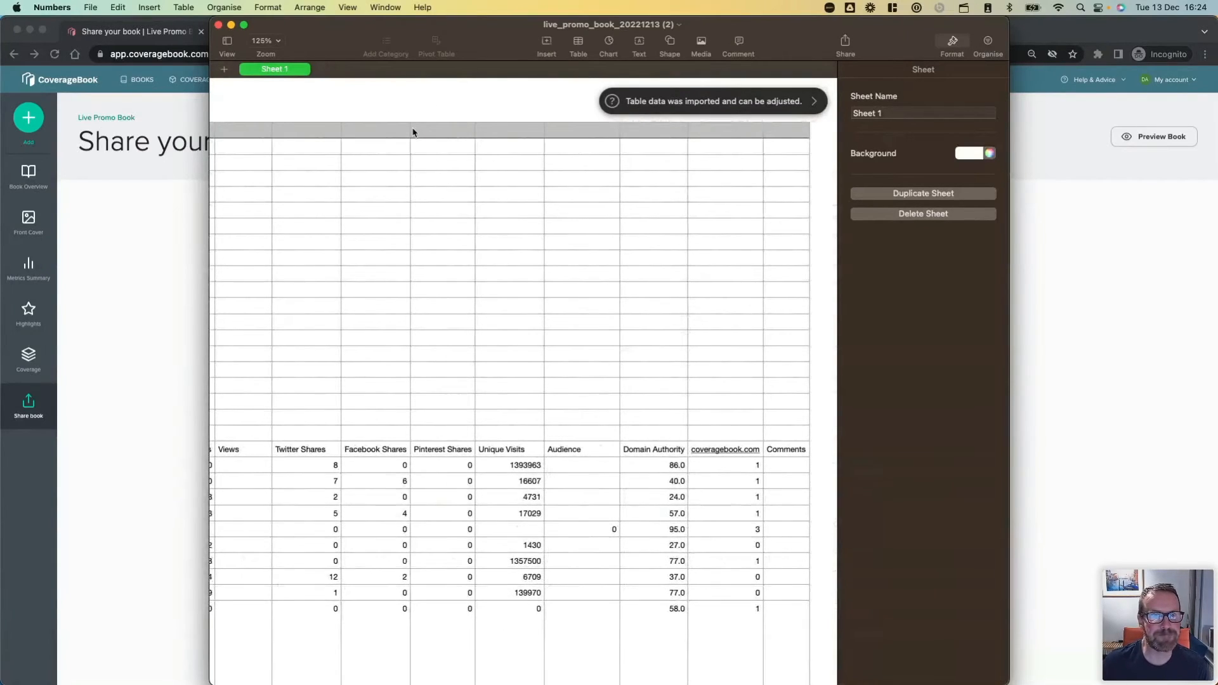
left_click(218, 25)
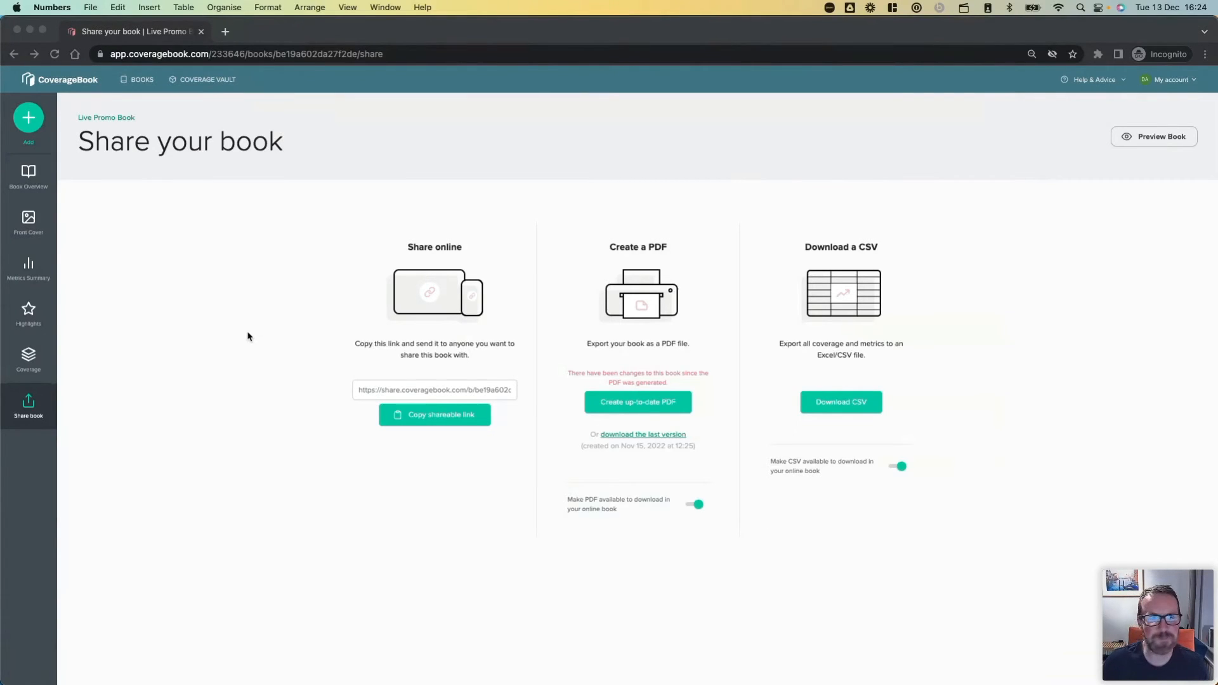
Leave the Live Promo Book's sharing page and open the Coverage Vault.
left_click(144, 81)
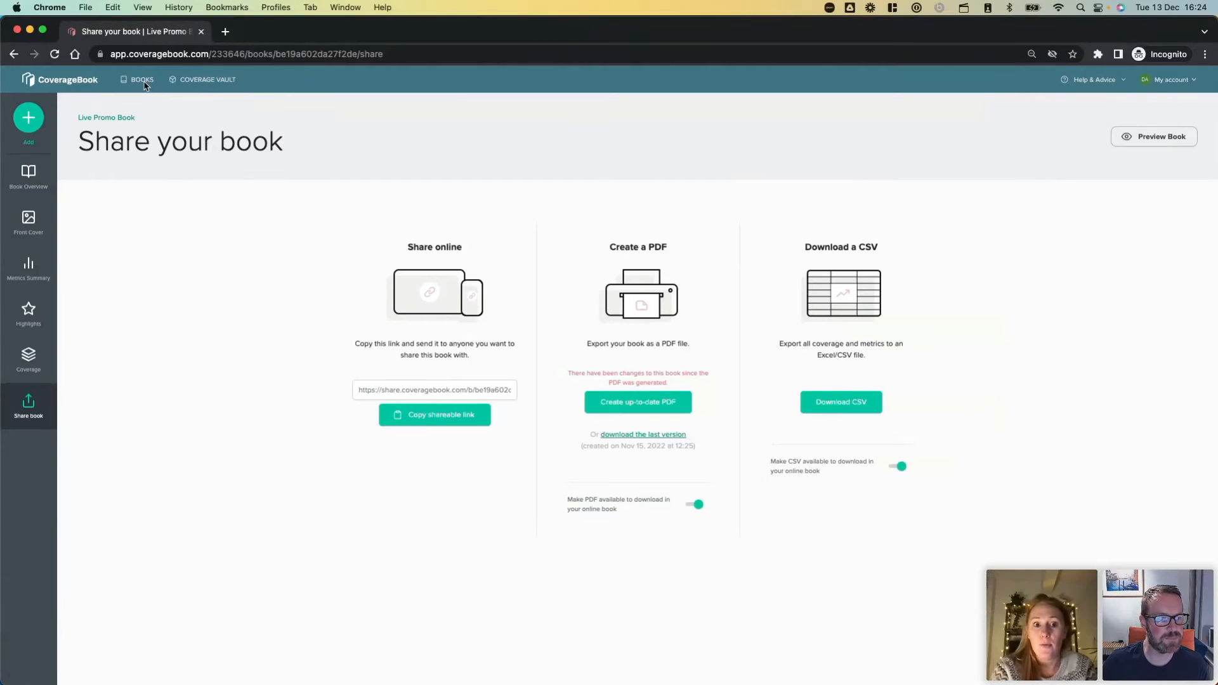
left_click(144, 83)
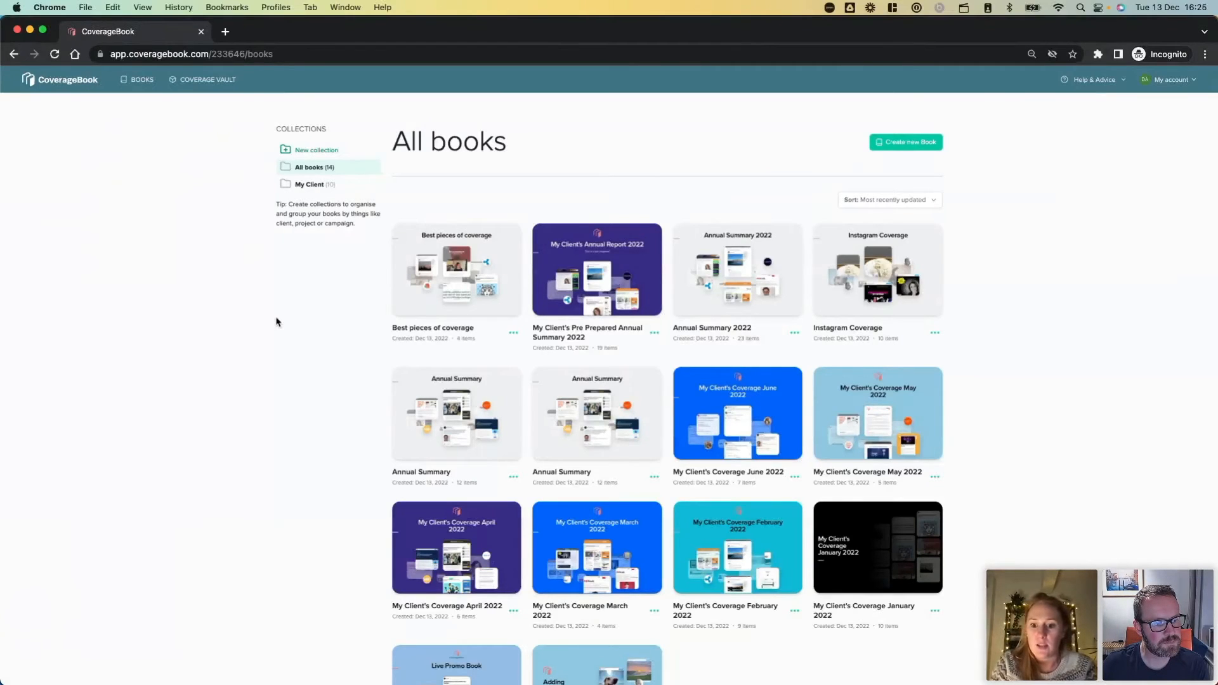
left_click(216, 85)
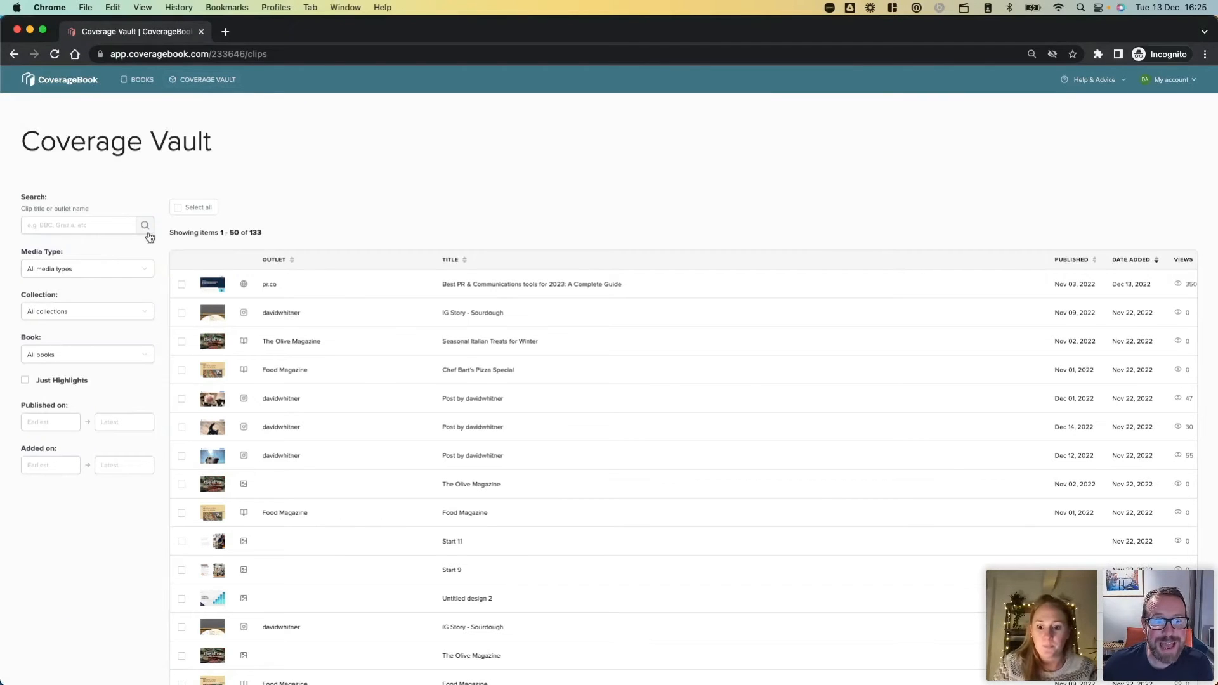
scroll(155, 271, "up", 5)
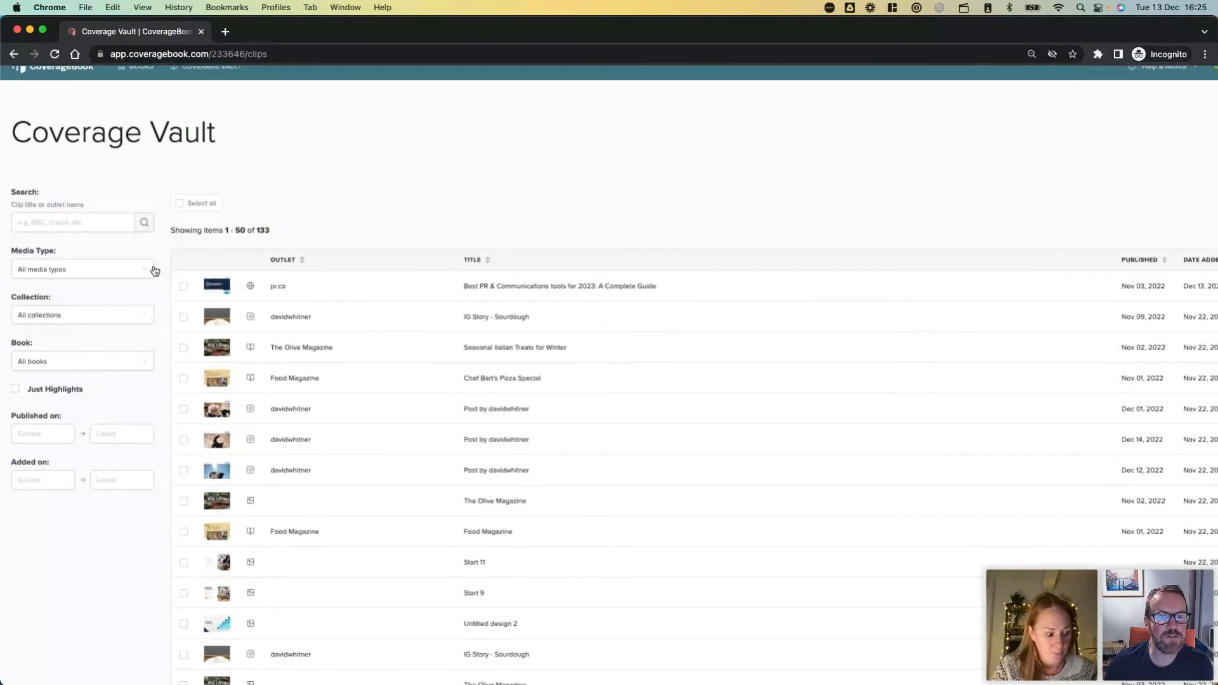
scroll(154, 271, "right", 1)
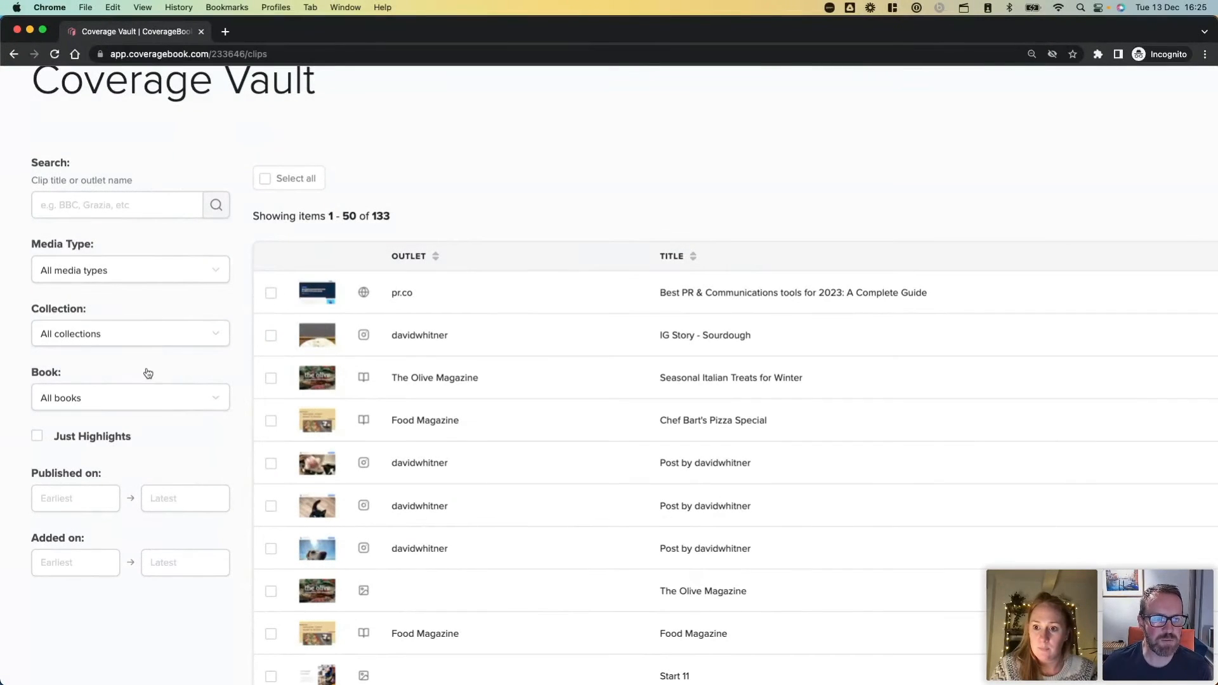
Filter the Coverage Vault clips by the Online media type, and select and deselect all results.
left_click(139, 272)
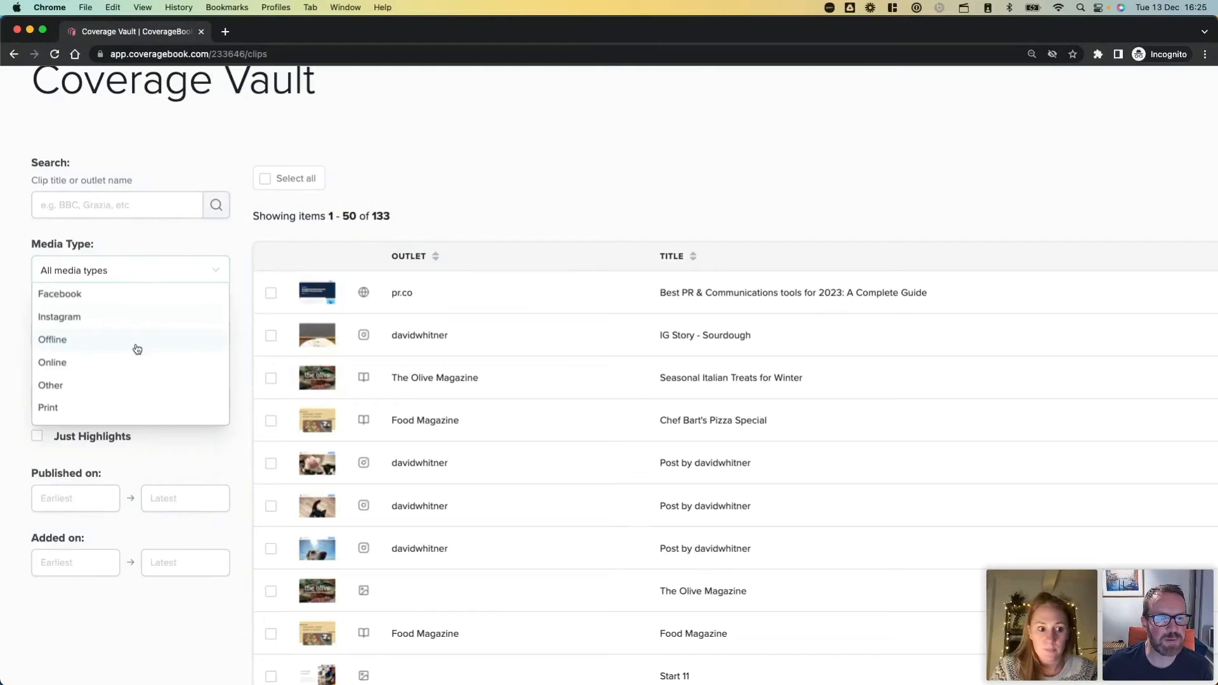
left_click(137, 367)
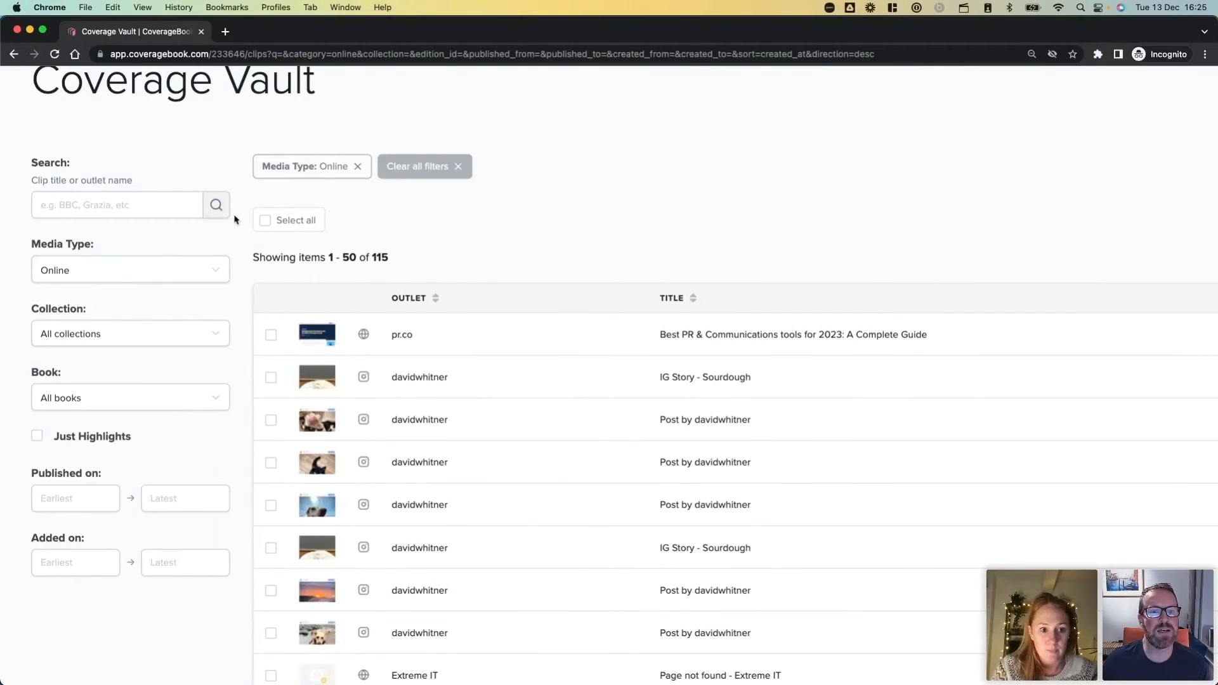
left_click(264, 222)
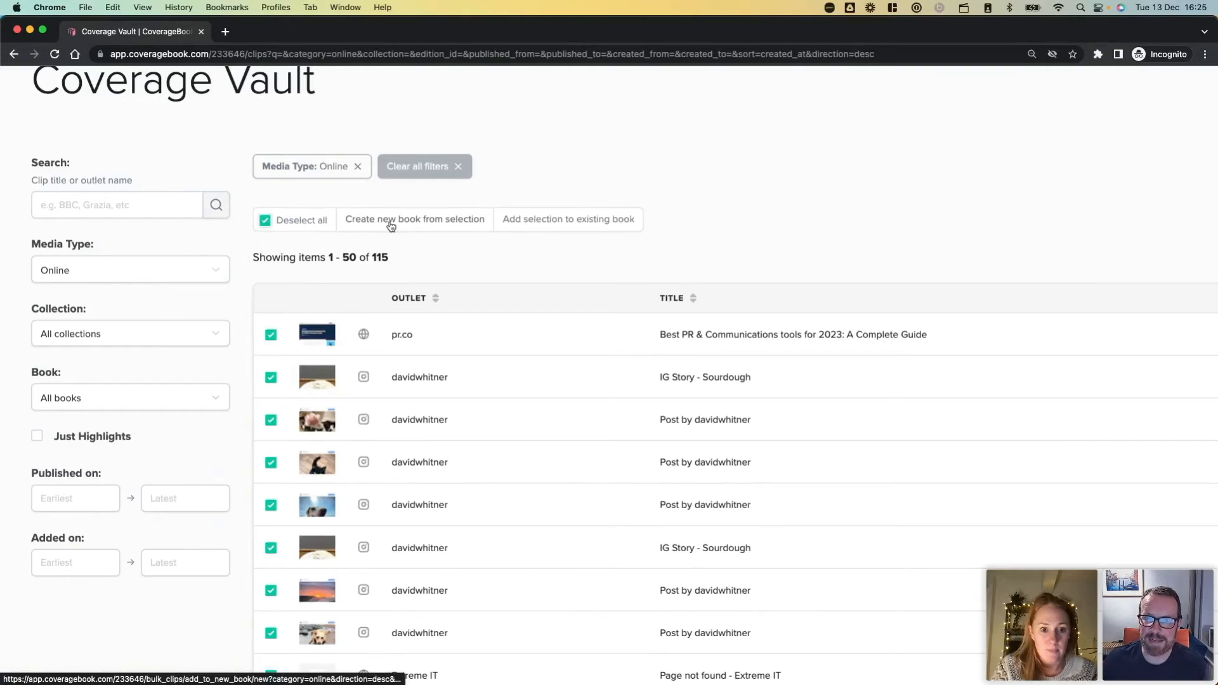
left_click(266, 220)
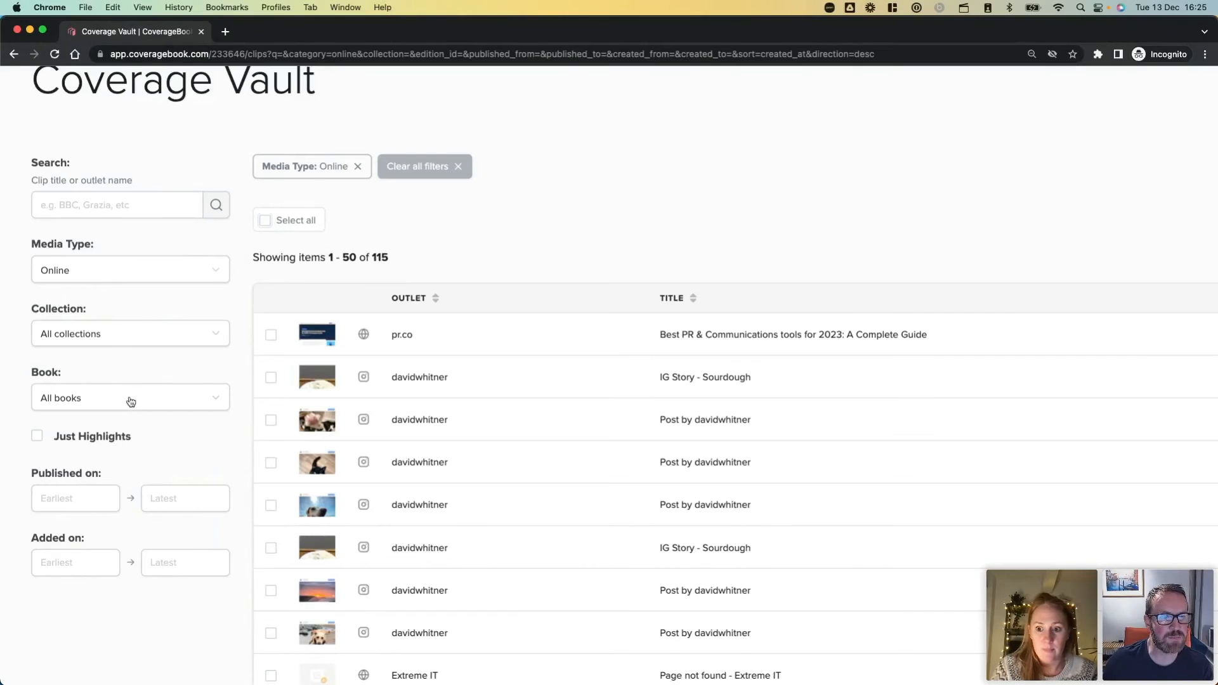
Filter the Coverage Vault clips by the Print media type and select all results.
left_click(132, 280)
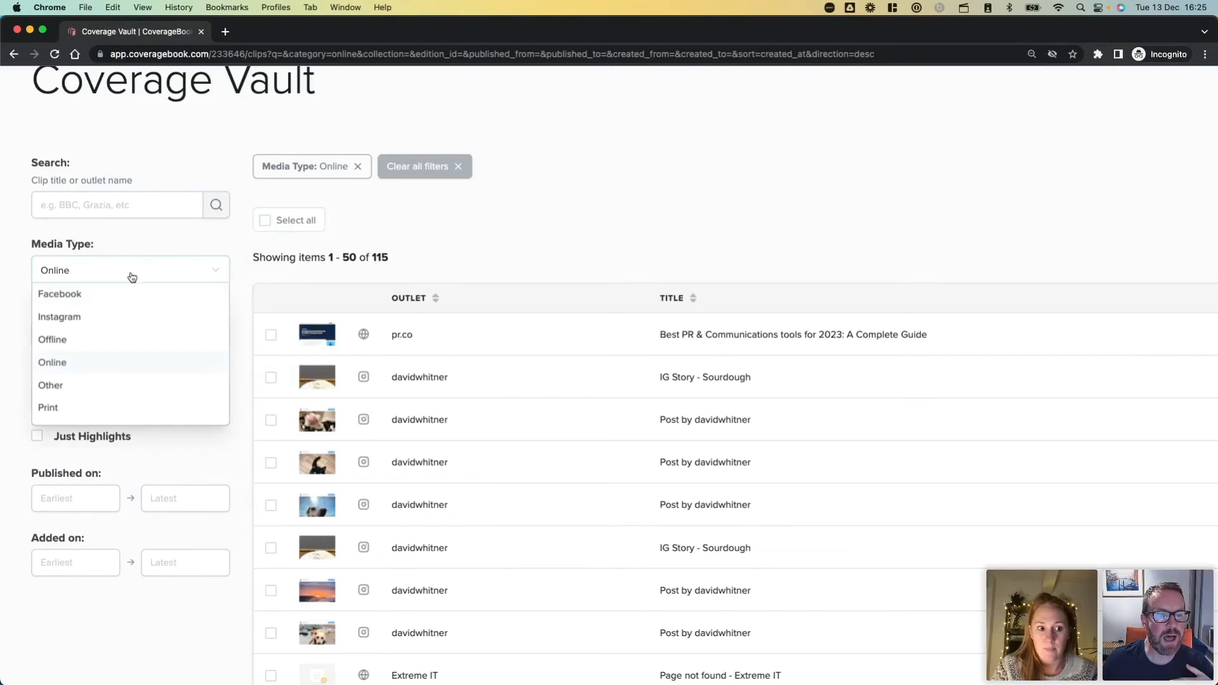
left_click(124, 413)
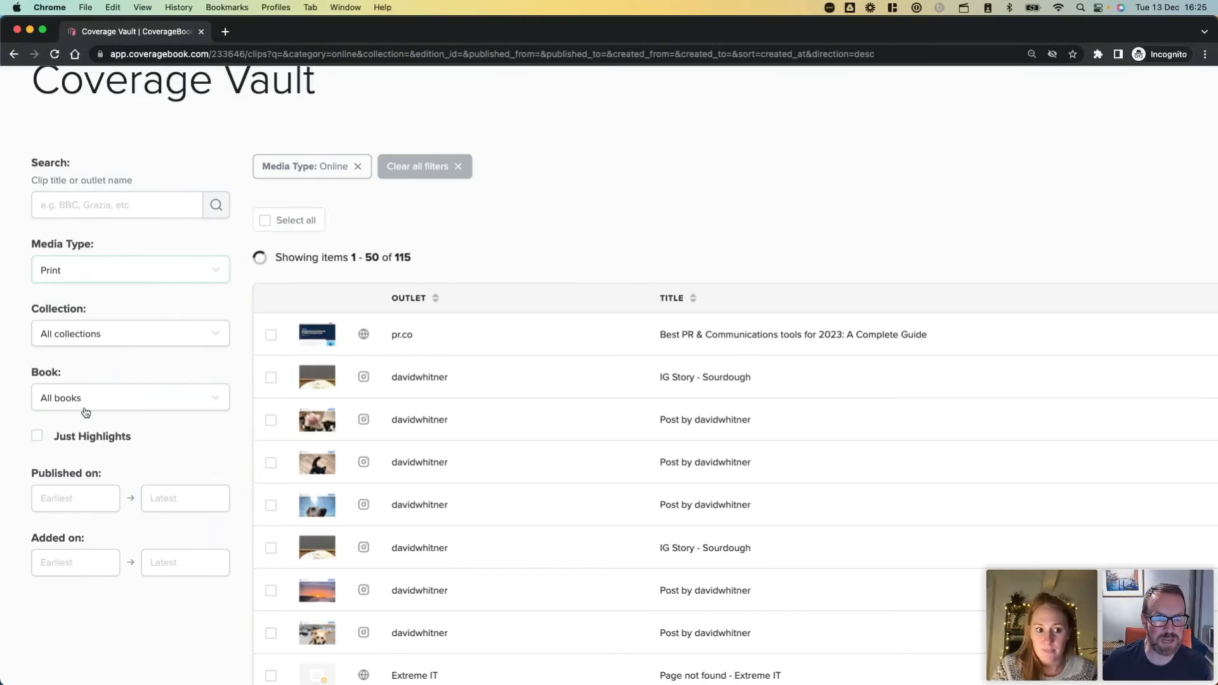
left_click(266, 221)
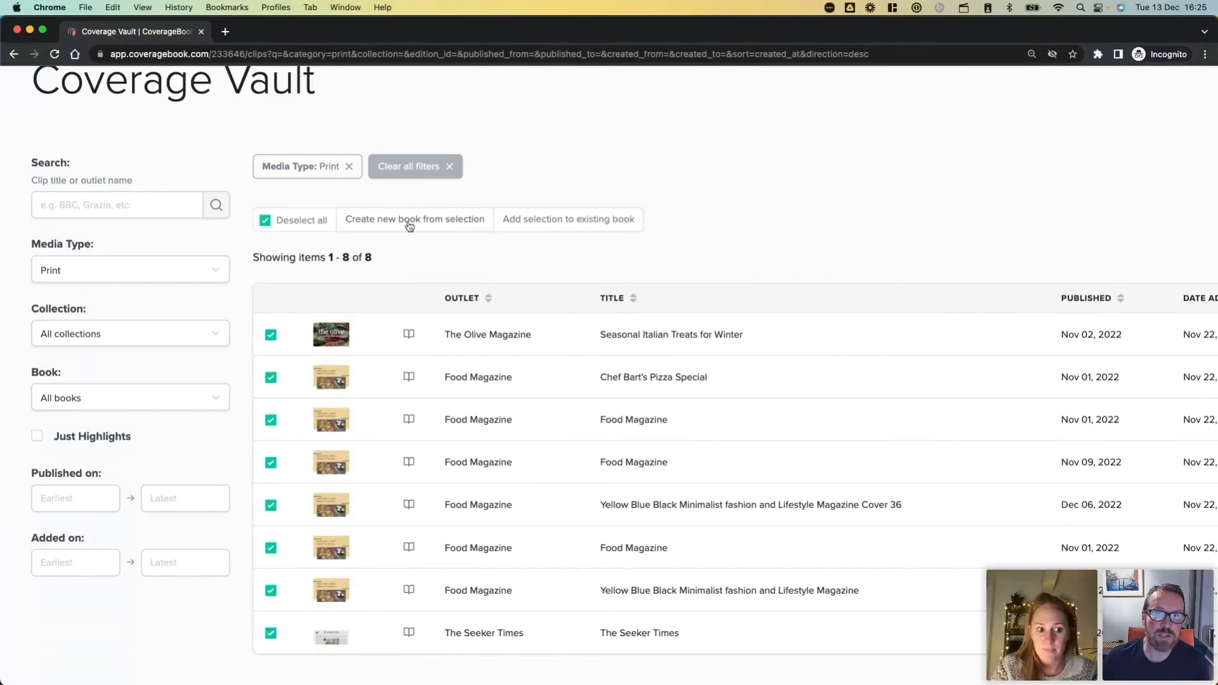
Start adding the selected print clips to an existing book, and close the book selection without adding them.
left_click(591, 229)
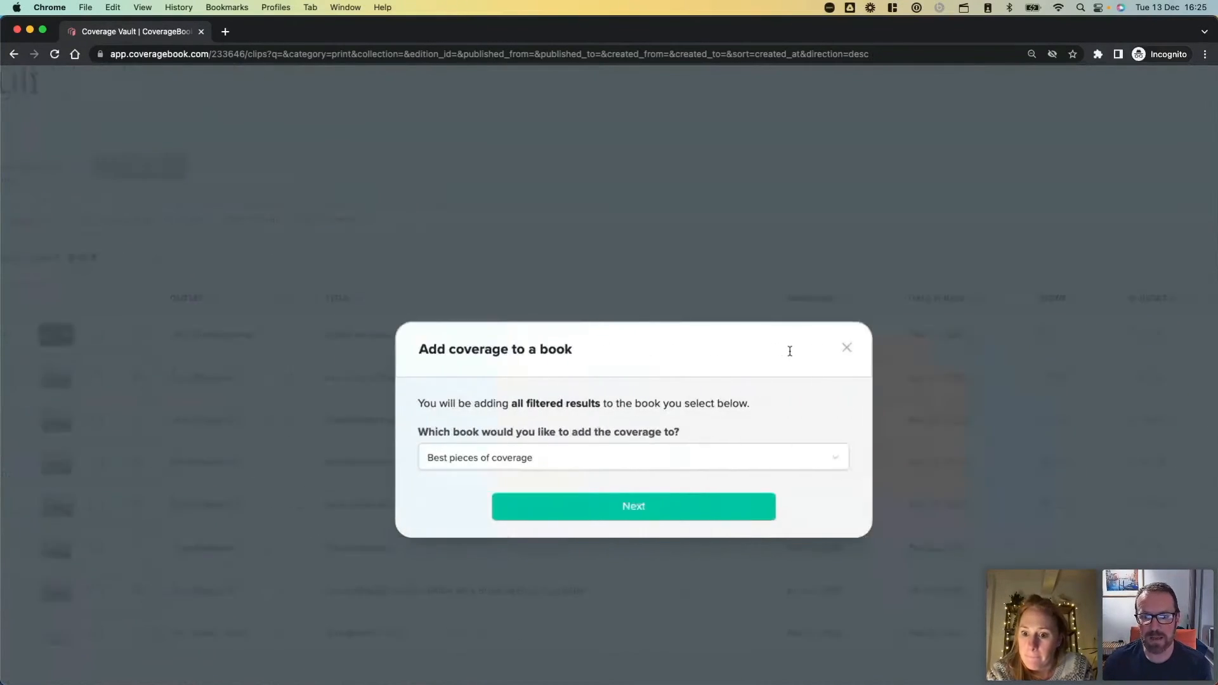
scroll(790, 355, "right", 2)
scroll(791, 356, "left", 2)
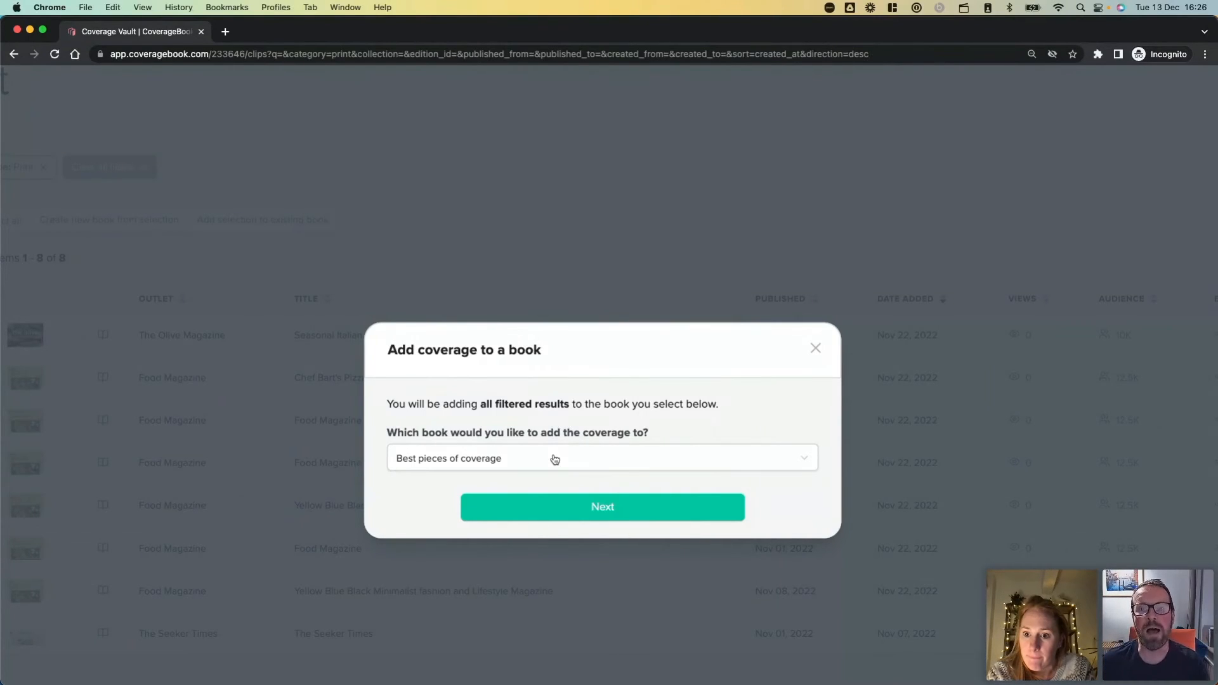
left_click(816, 351)
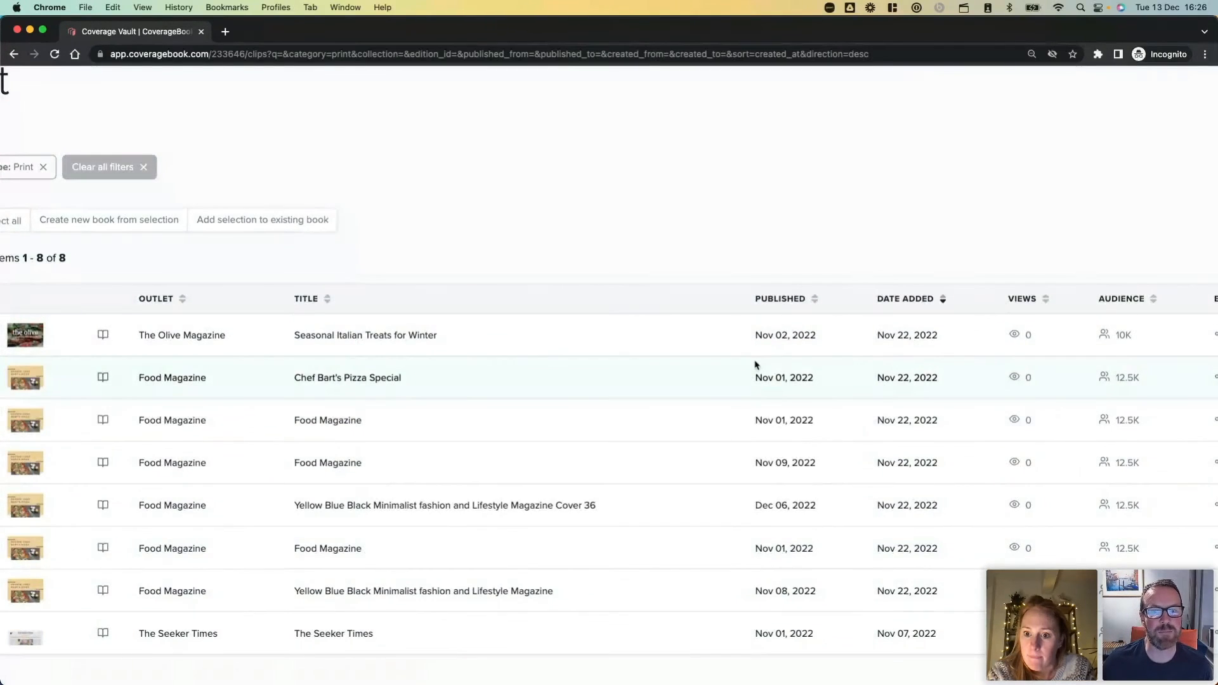
scroll(756, 363, "left", 1)
scroll(755, 365, "left", 4)
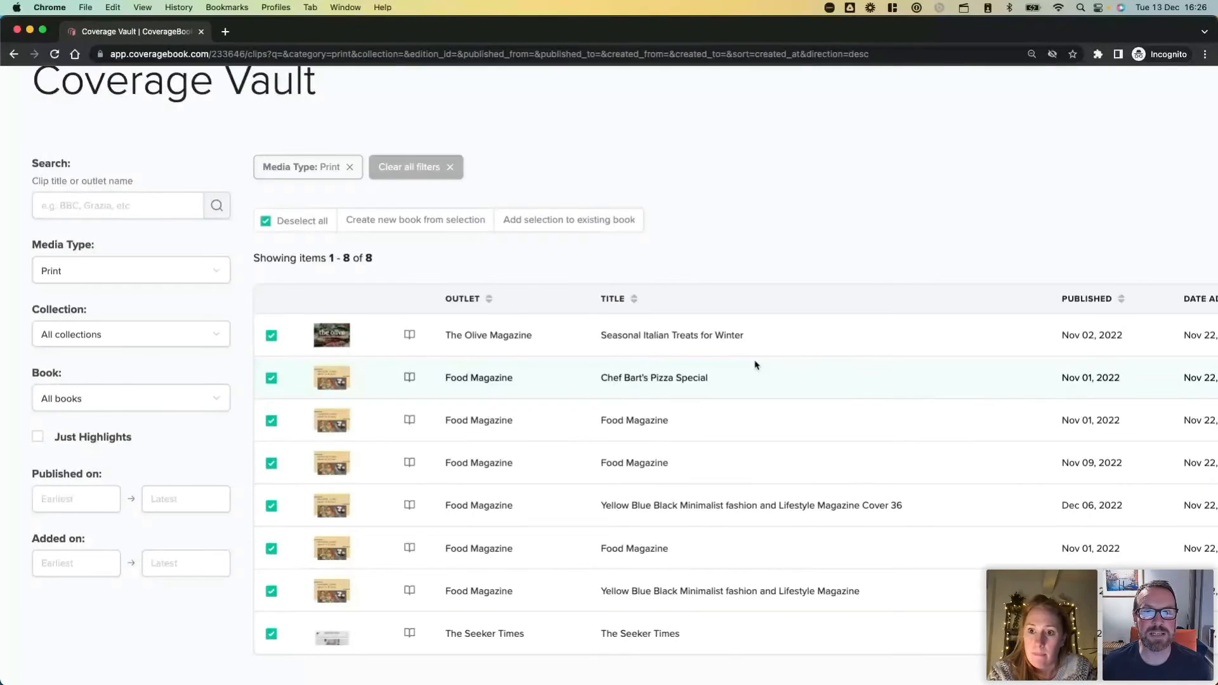
scroll(755, 365, "down", 5)
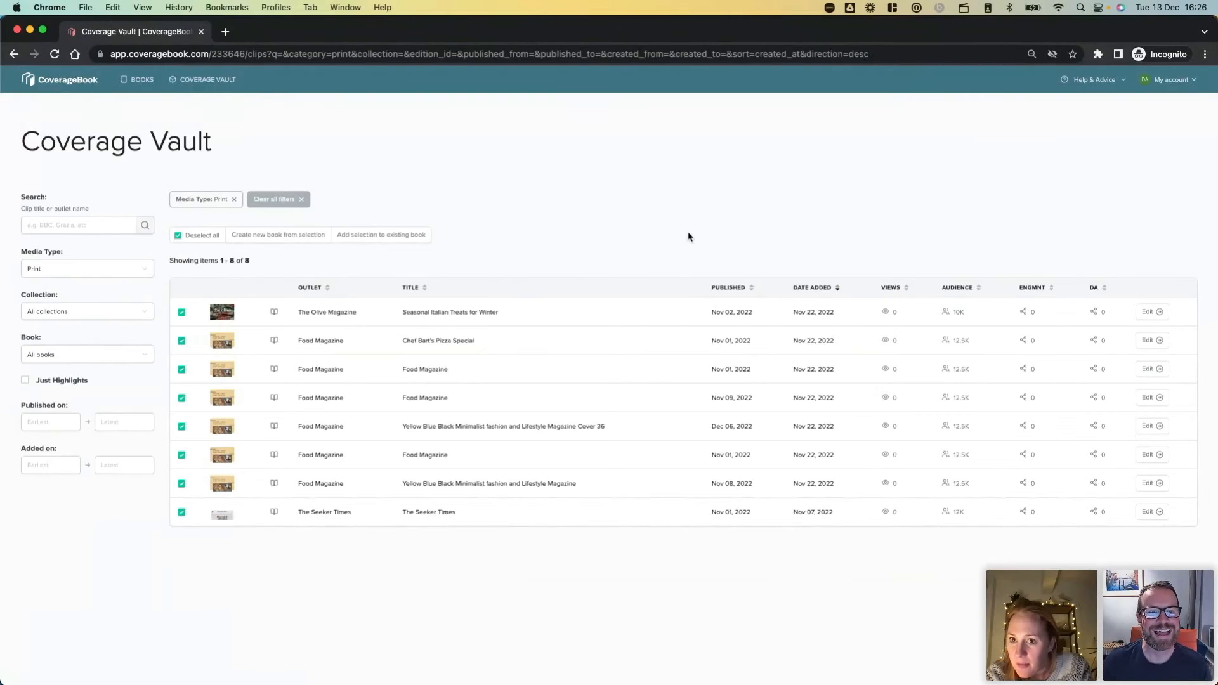
Deselect all print clips and remove the Print media type filter.
left_click(178, 235)
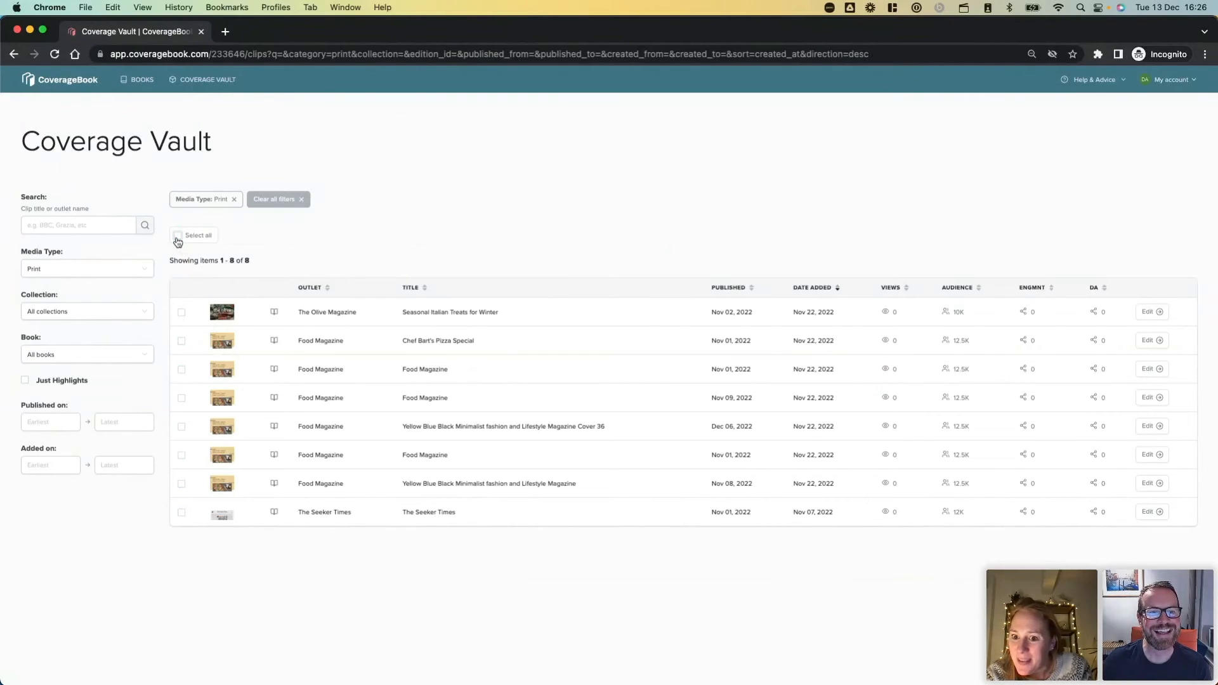
left_click(235, 200)
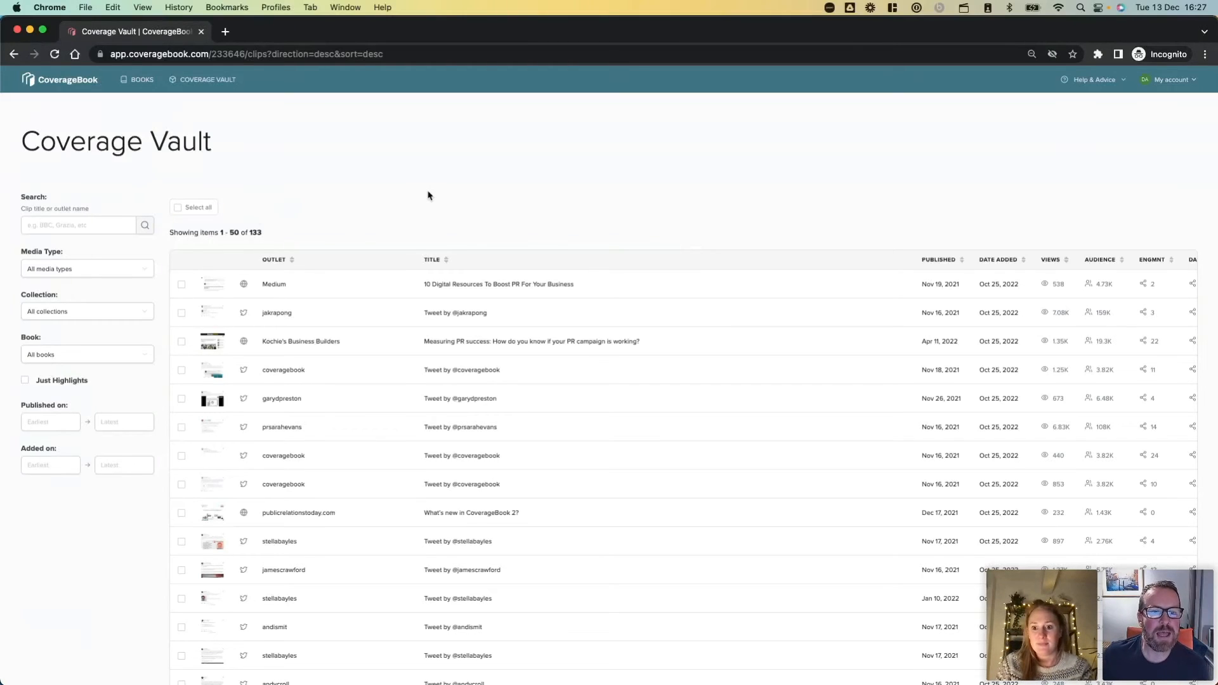
On the sharing page of My Client's Coverage January 2022, turn off CSV availability in the online book and download its CSV.
left_click(138, 80)
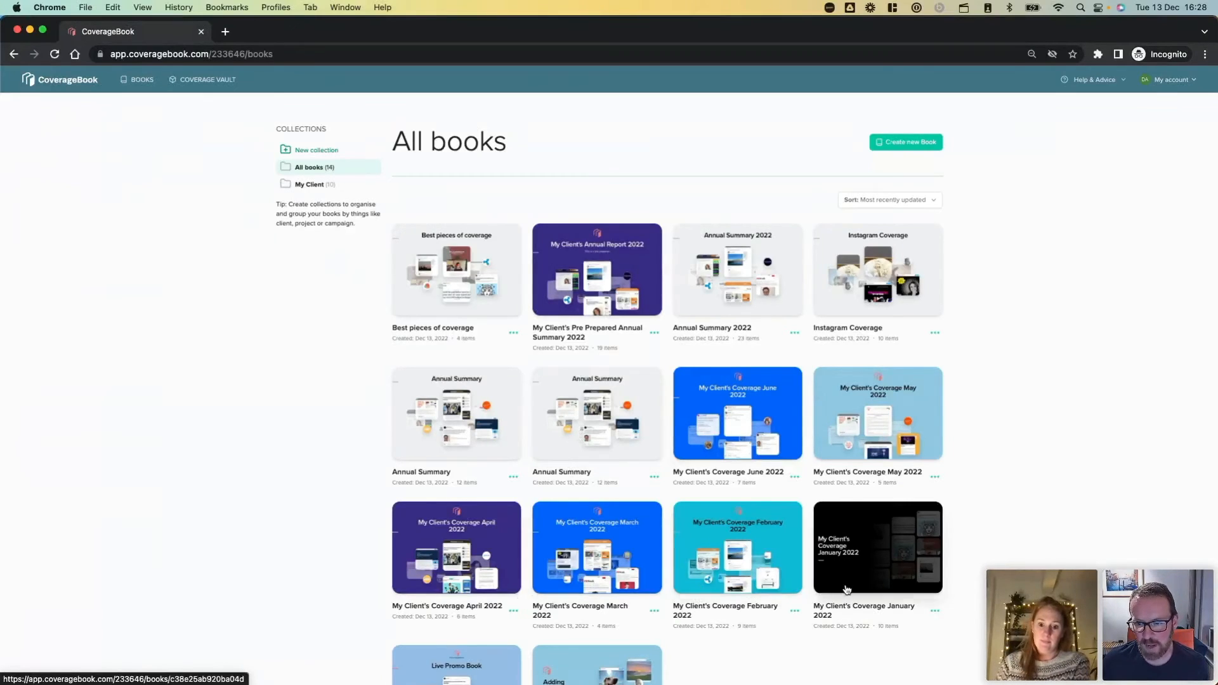
left_click(874, 565)
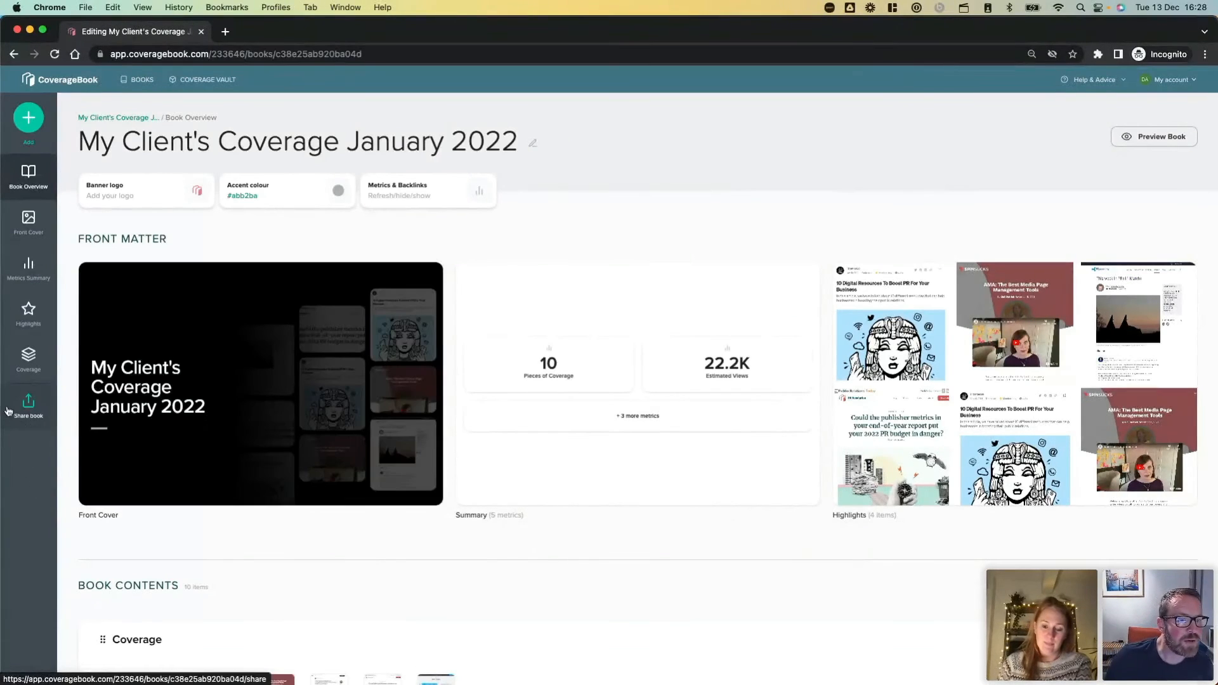
left_click(28, 412)
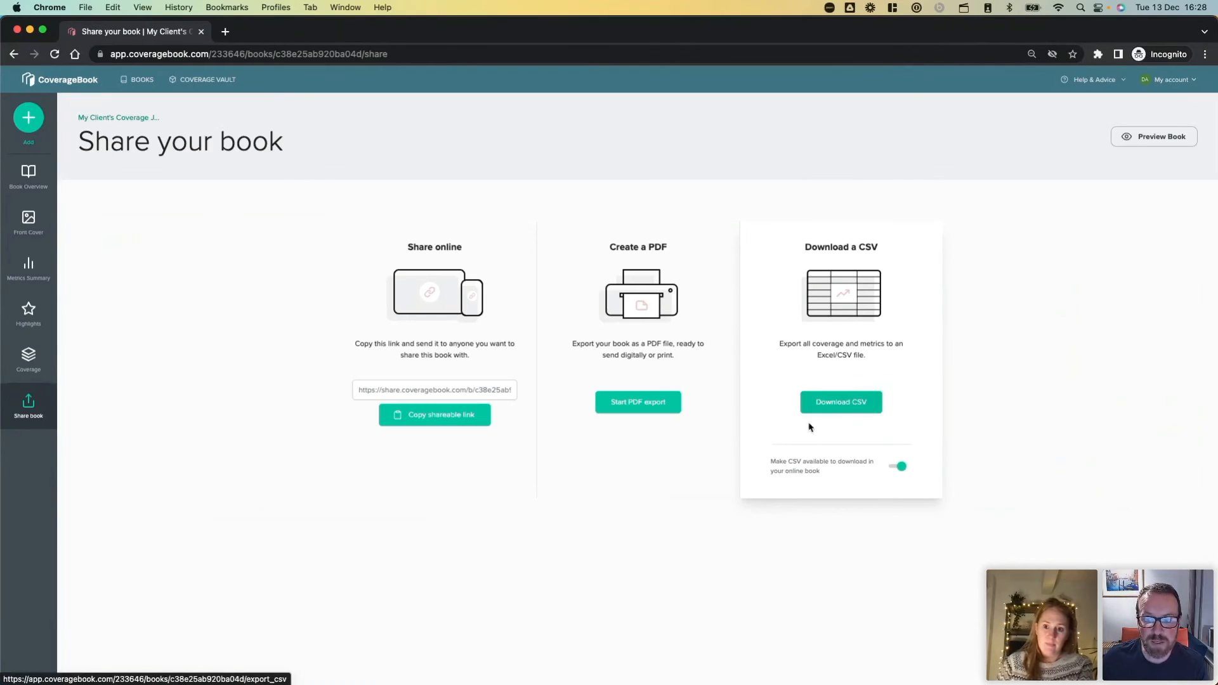
left_click(896, 468)
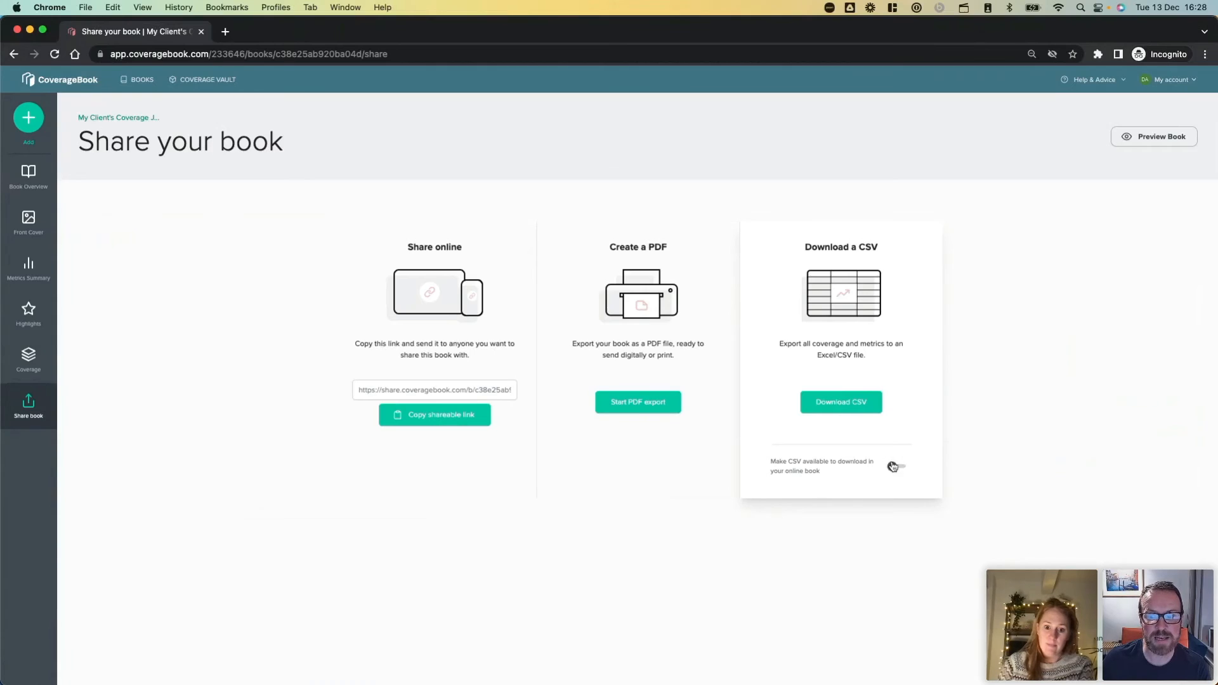
left_click(838, 409)
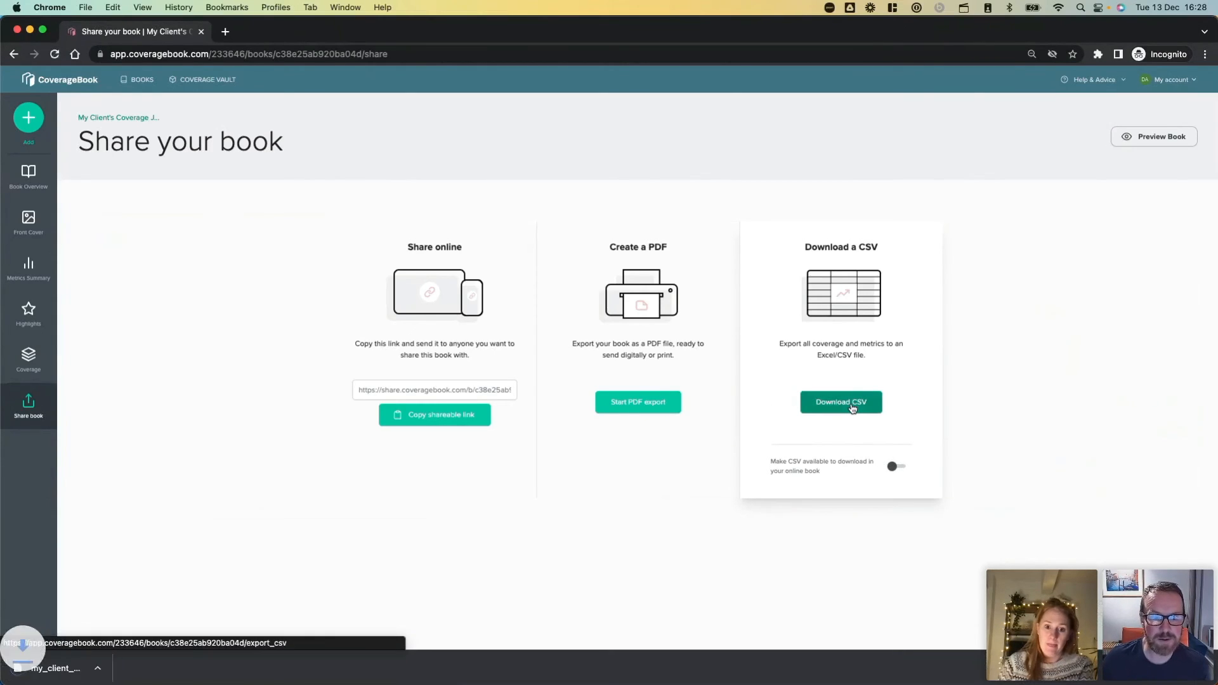
Open the downloaded January 2022 coverage CSV in Numbers, examine its metrics summary and coverage columns, and close it.
left_click(62, 670)
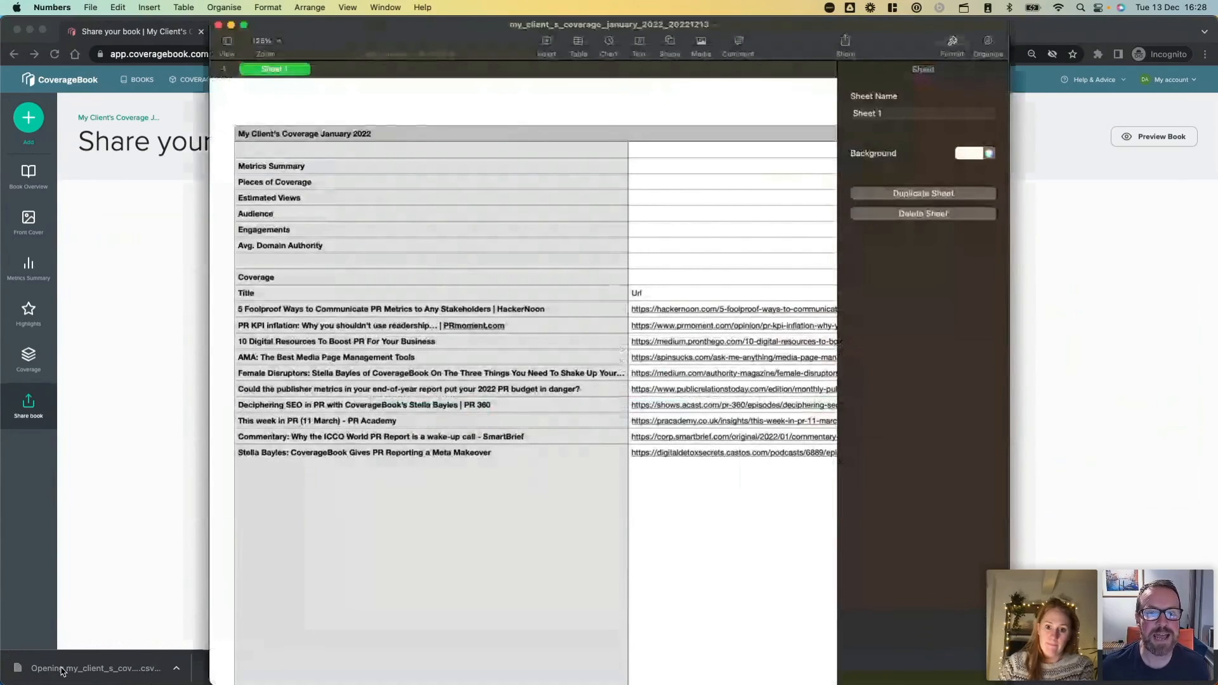
scroll(490, 458, "right", 3)
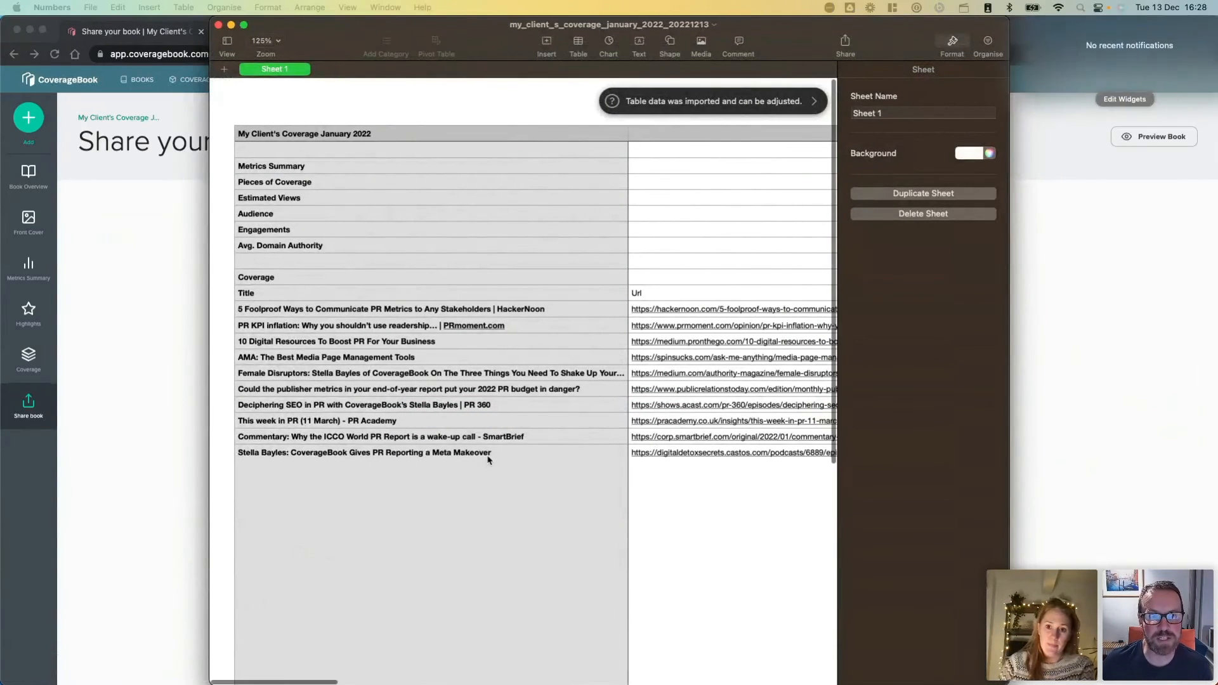
left_click(548, 465)
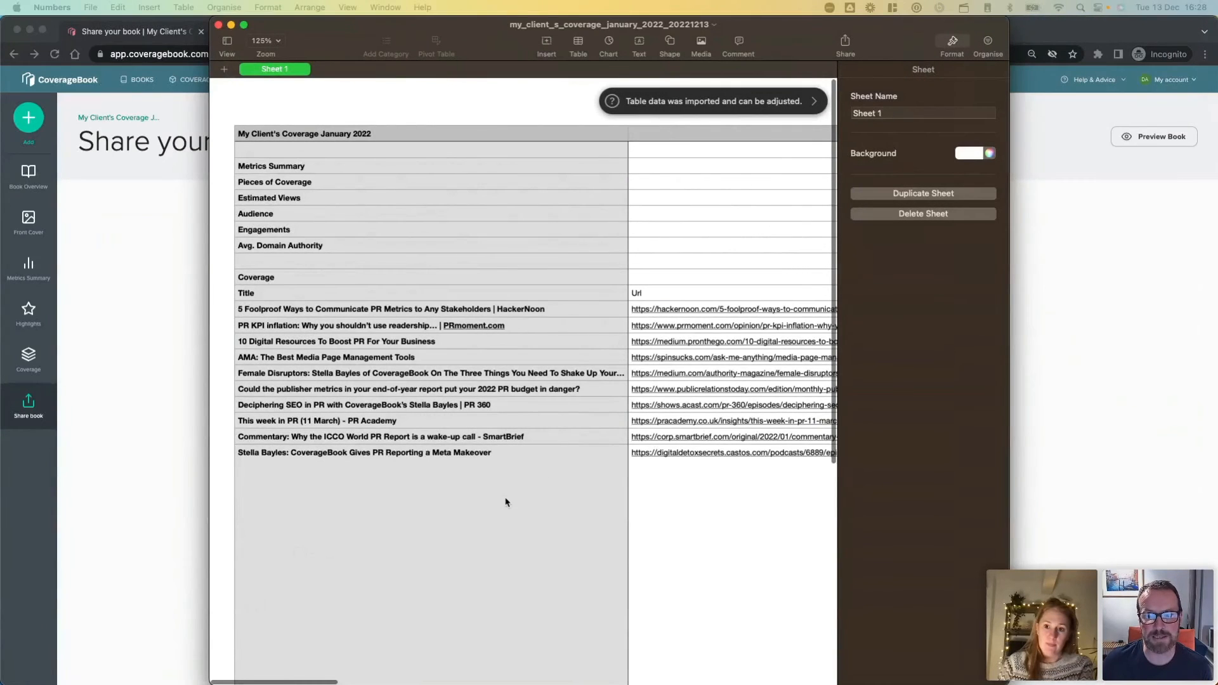
scroll(506, 501, "right", 8)
scroll(506, 501, "right", 10)
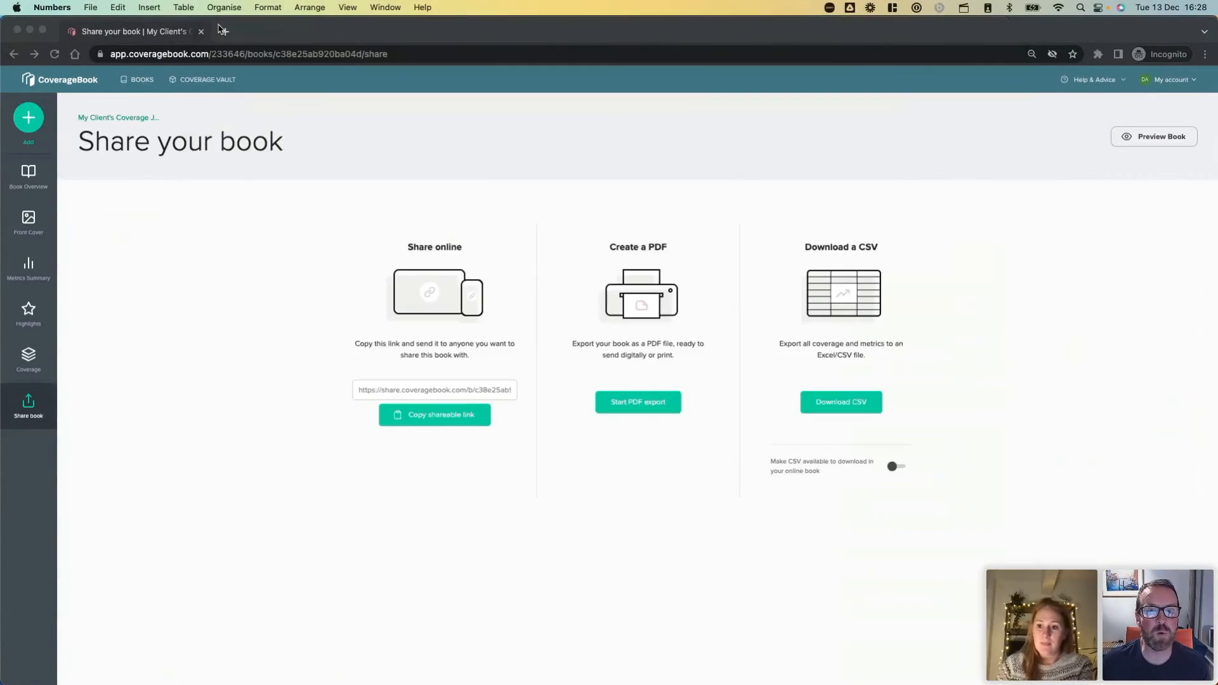
left_click(218, 26)
Return to the Coverage Vault and examine the media types available for filtering clips.
left_click(203, 81)
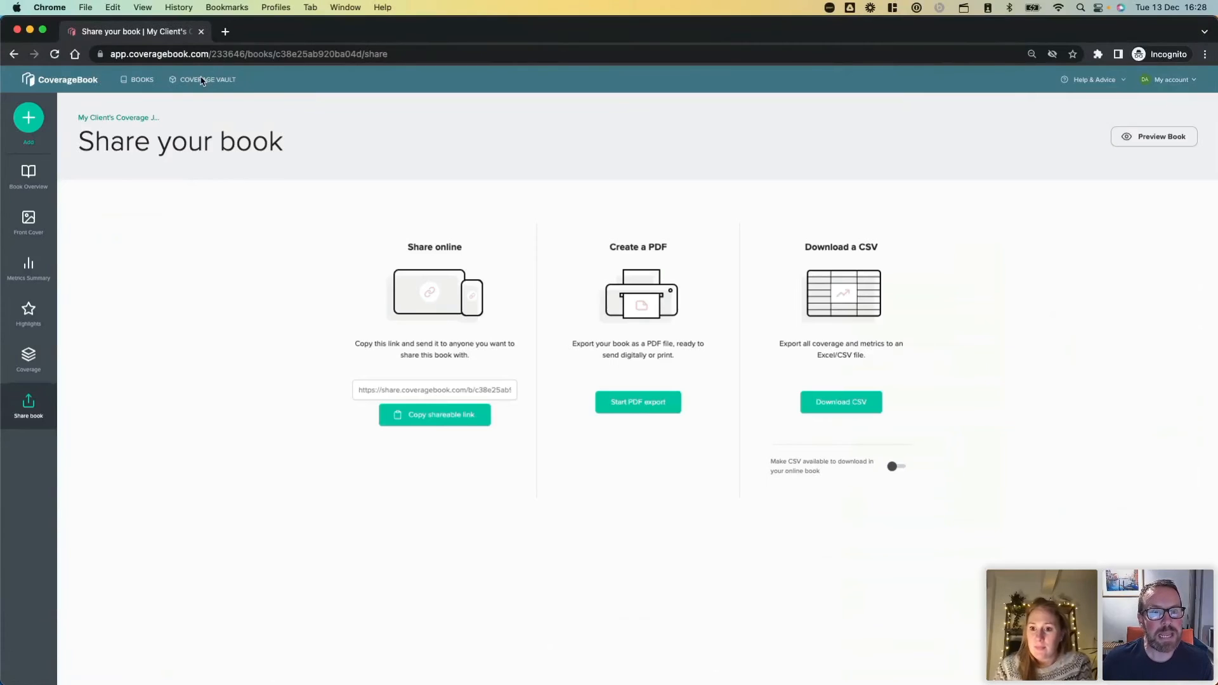
left_click(202, 81)
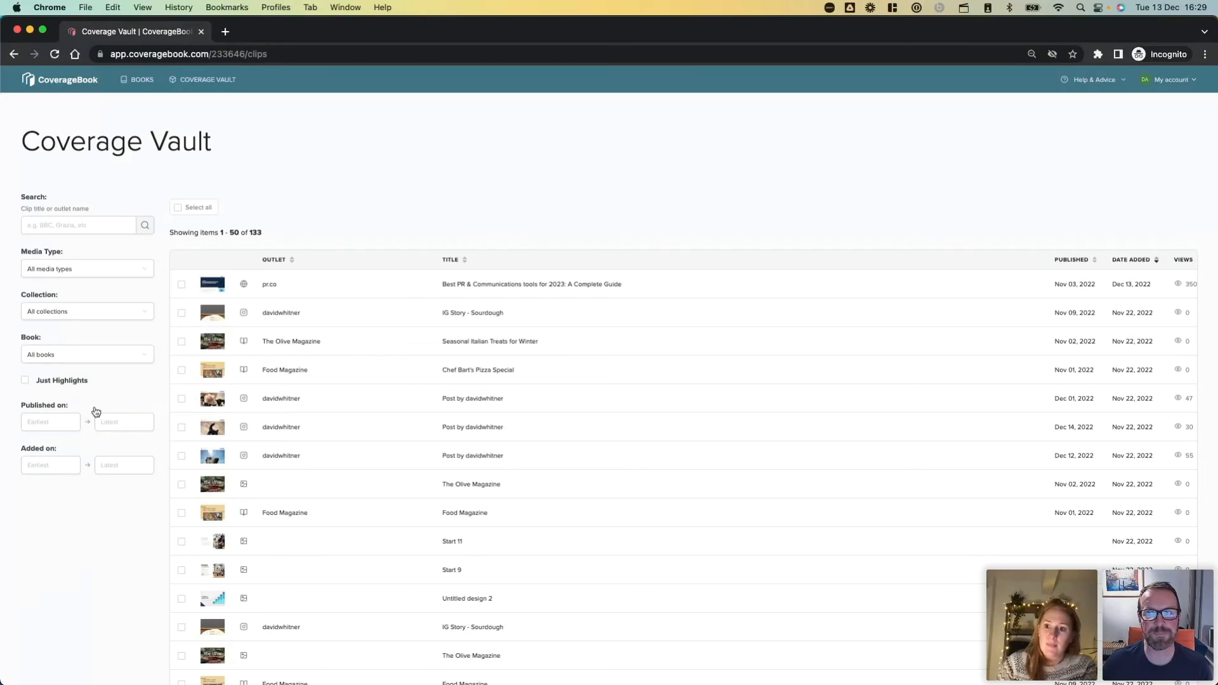
left_click(137, 81)
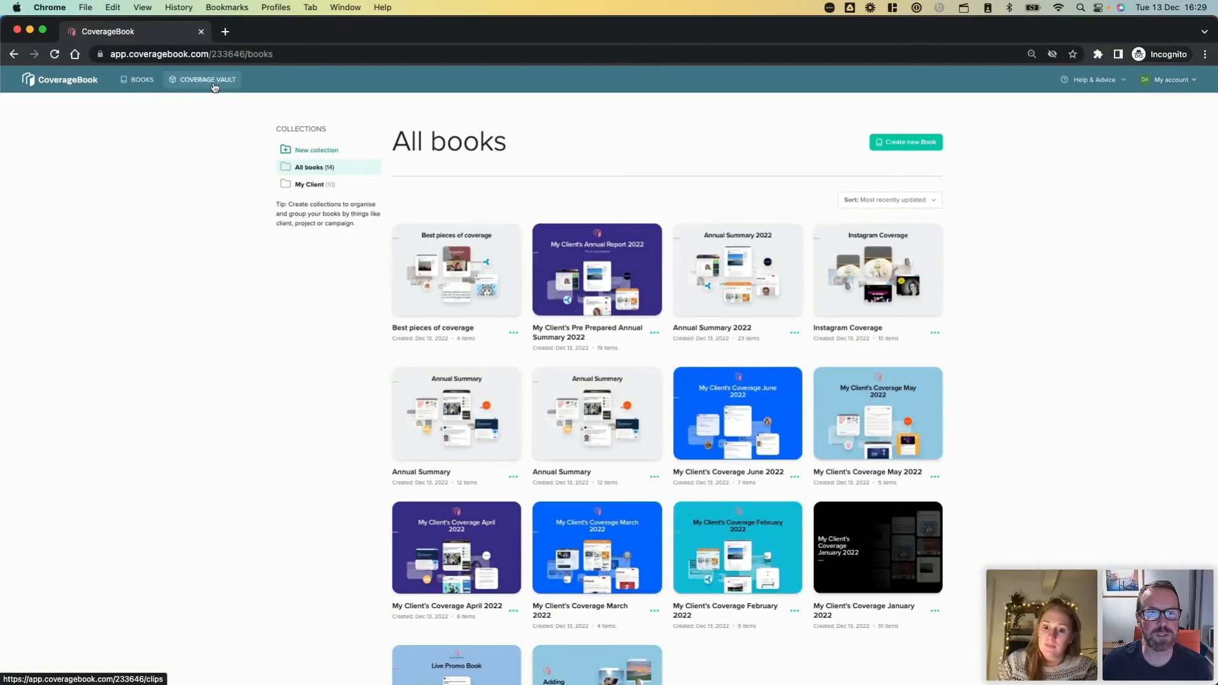
left_click(213, 85)
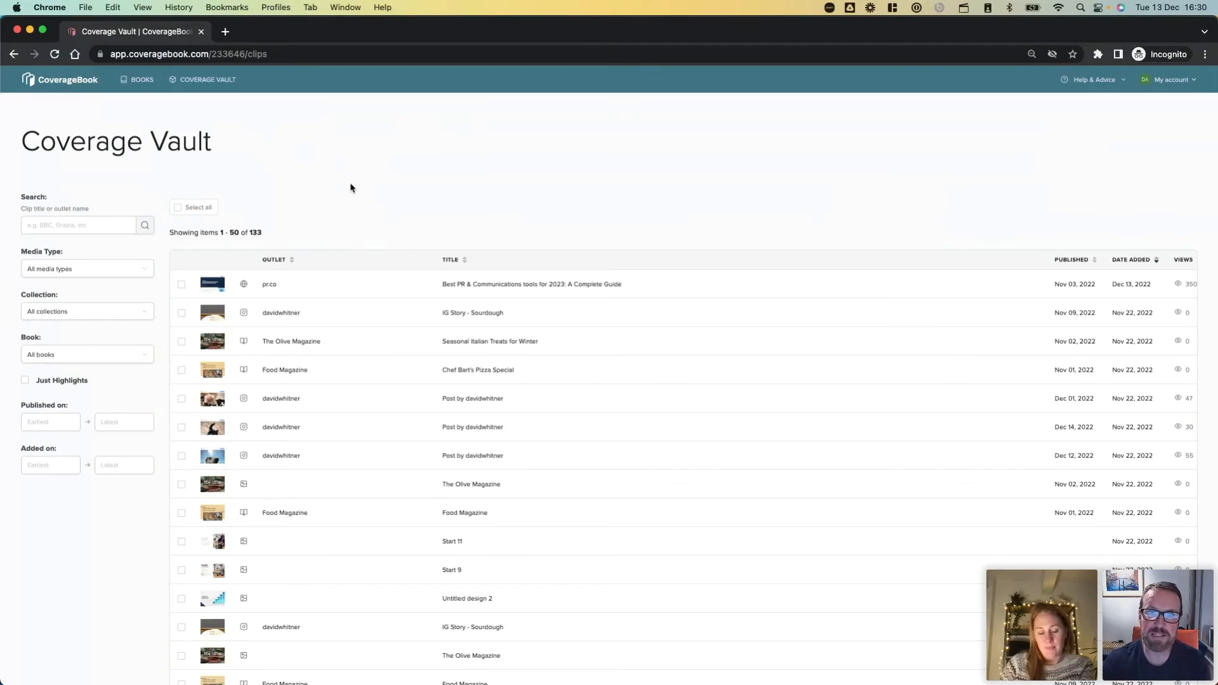
left_click(75, 268)
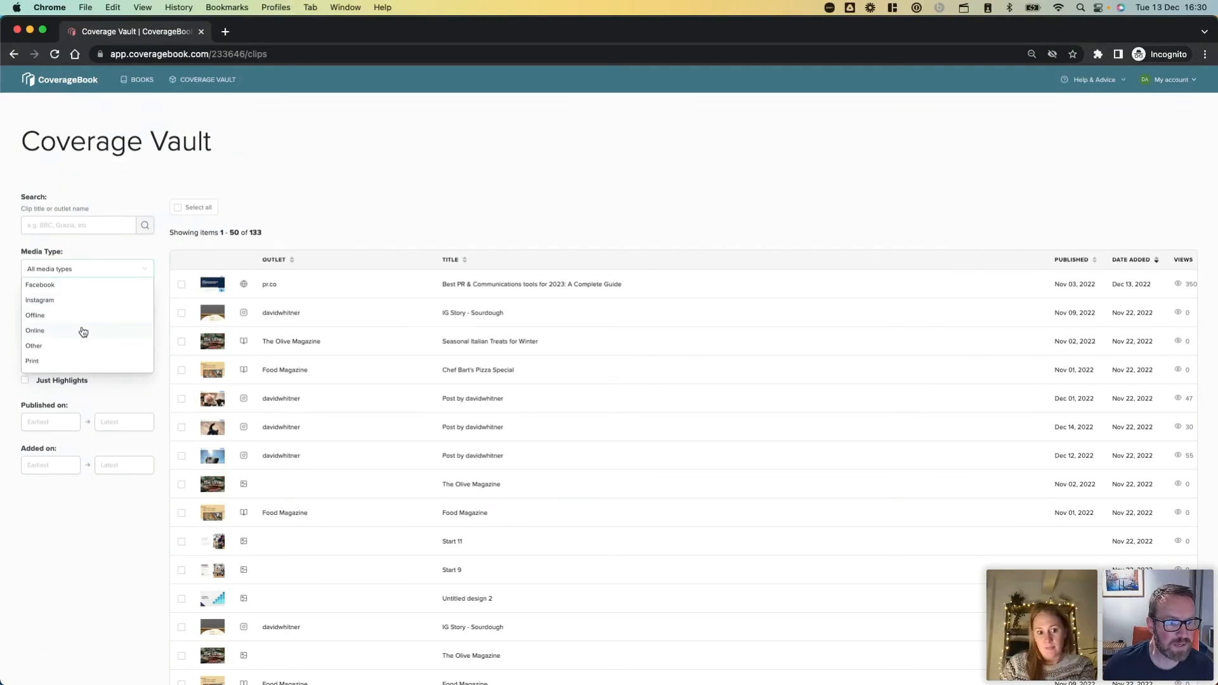
scroll(90, 303, "down", 6)
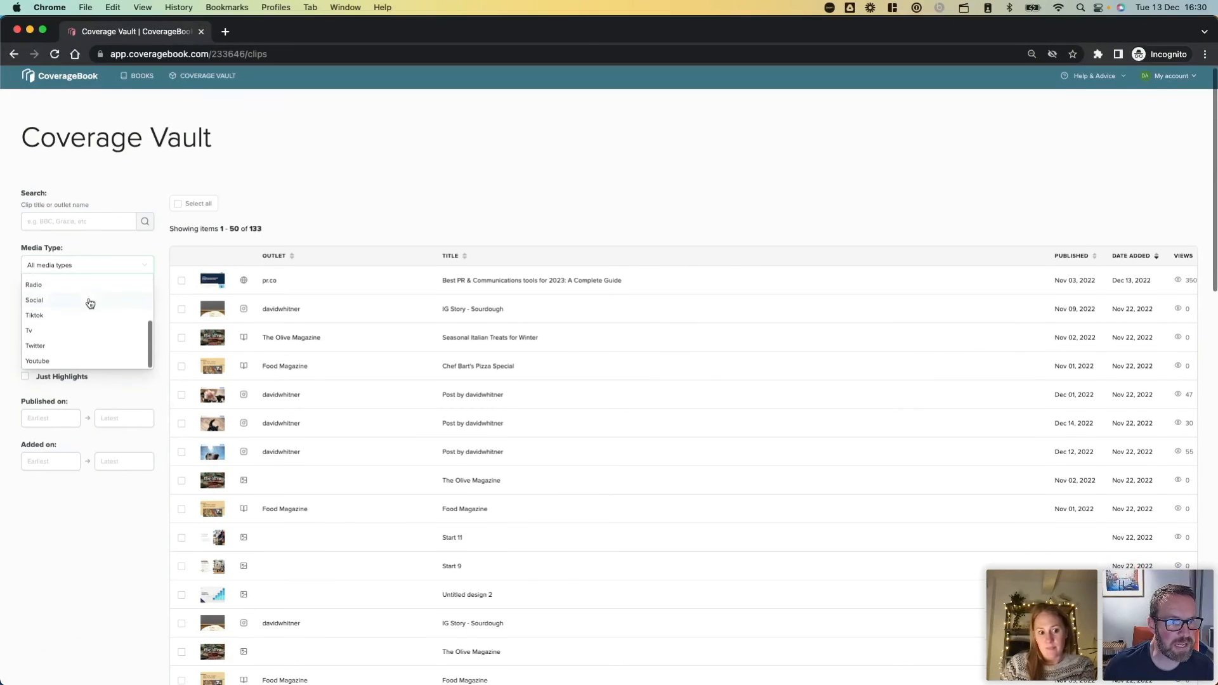
scroll(90, 303, "up", 4)
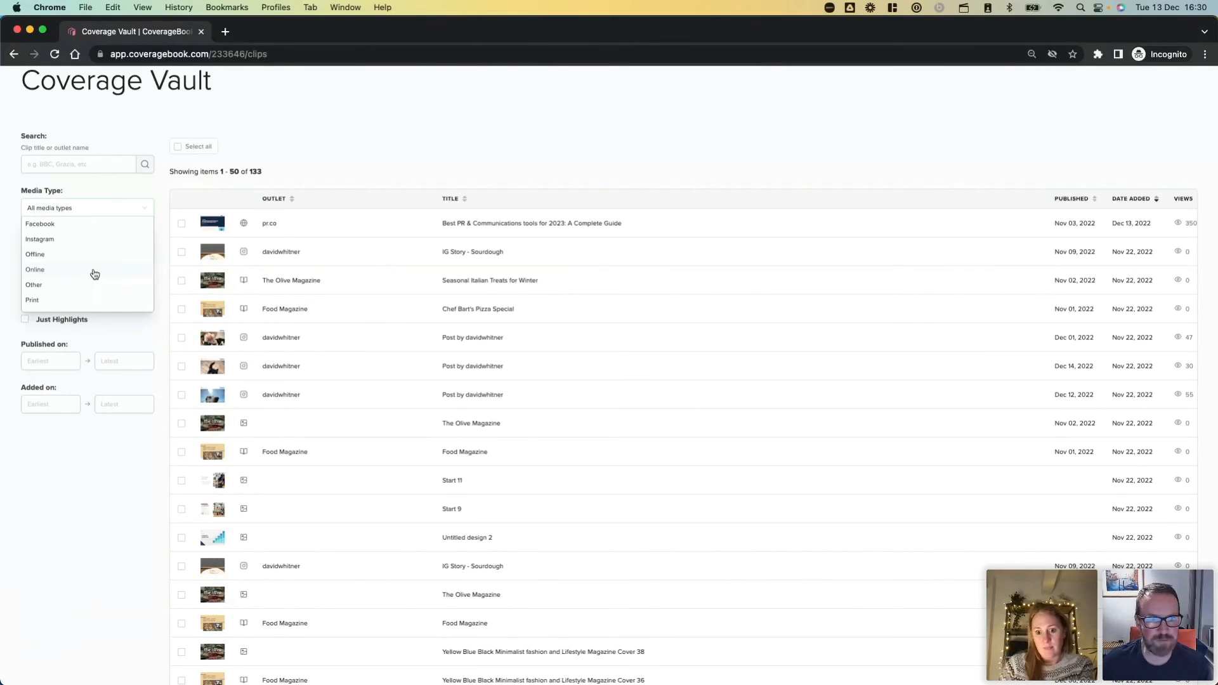
scroll(100, 109, "up", 2)
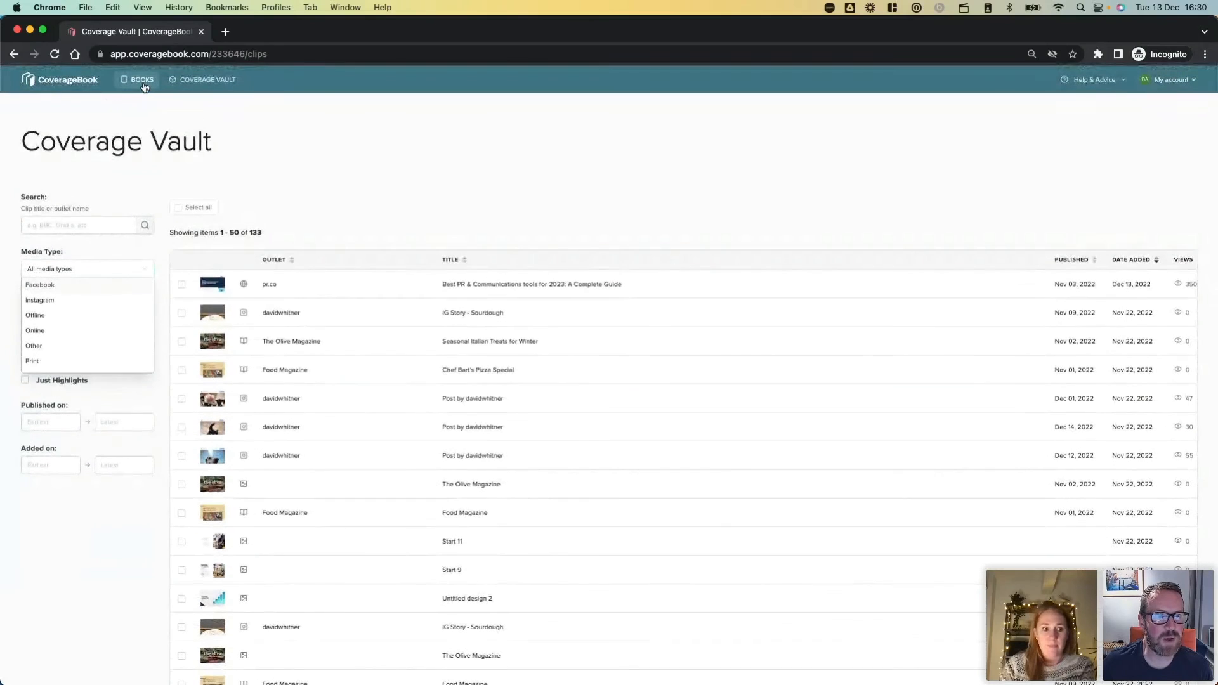
Open the metrics summary of the Best pieces of coverage book, examine the selectable coverage count metrics, and leave them without saving.
left_click(138, 80)
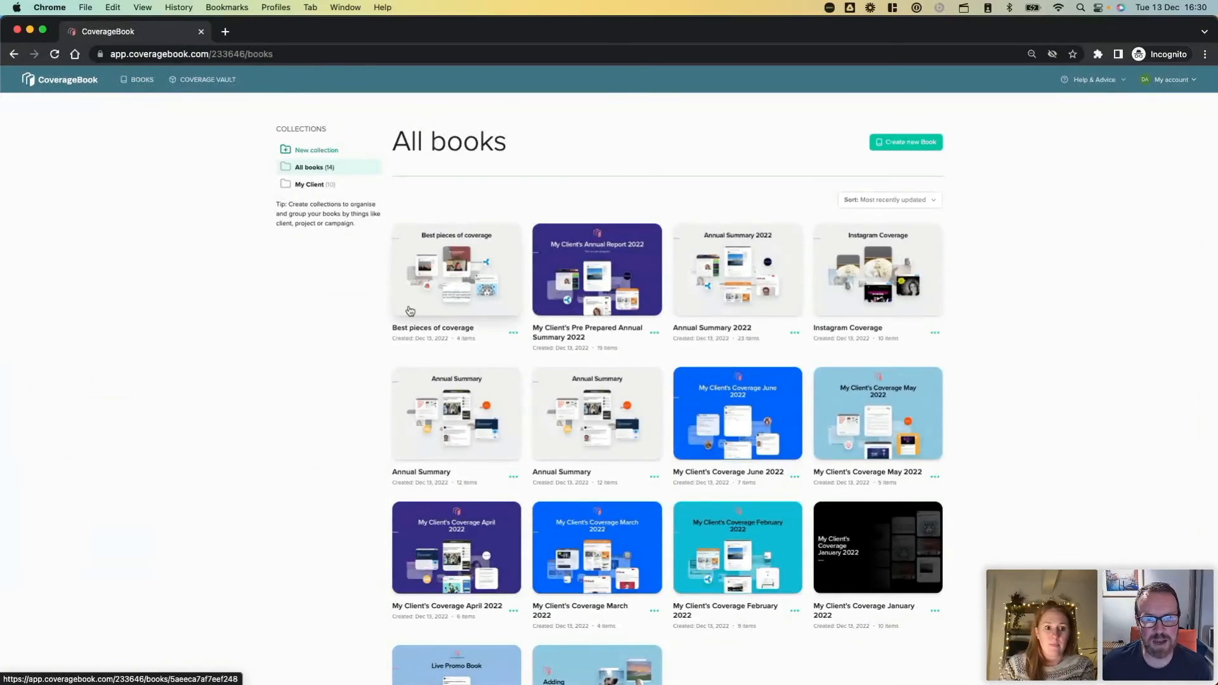
left_click(444, 294)
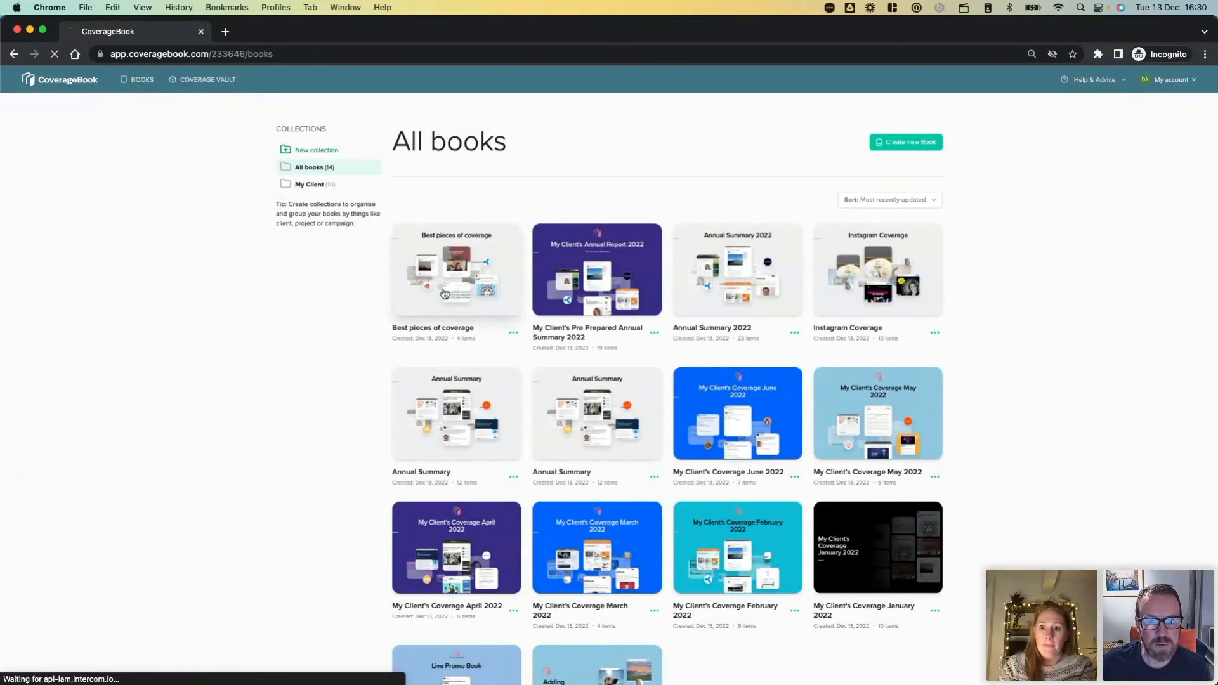
left_click(22, 283)
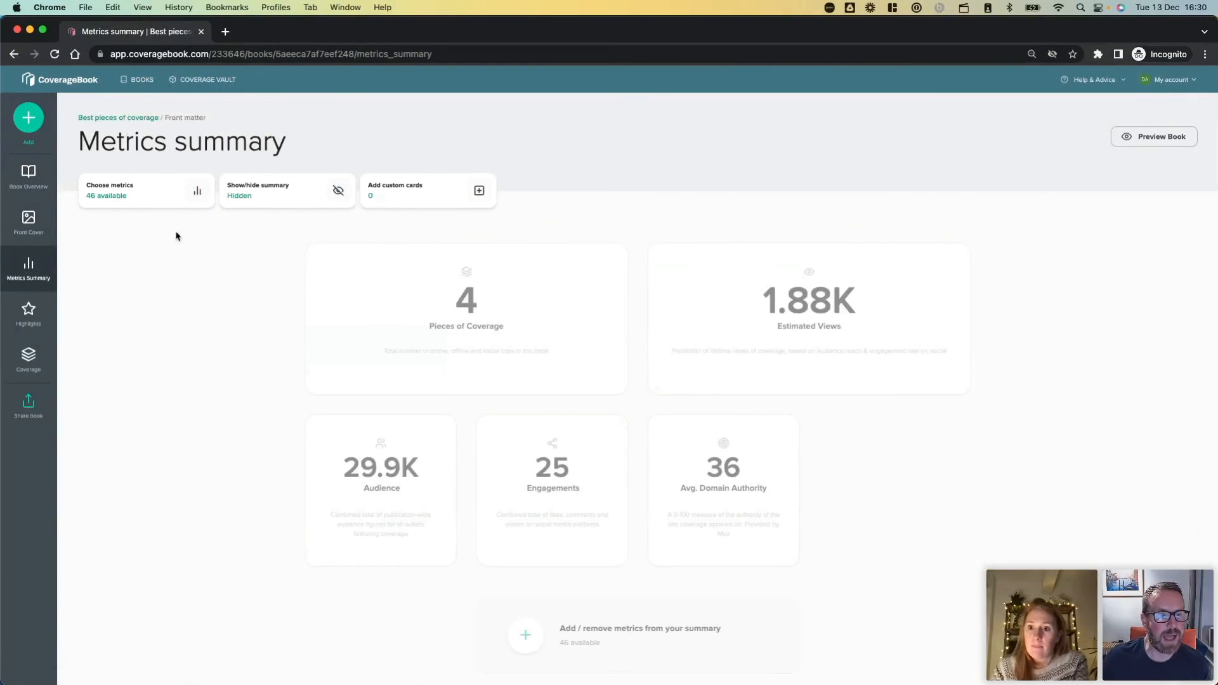
left_click(146, 200)
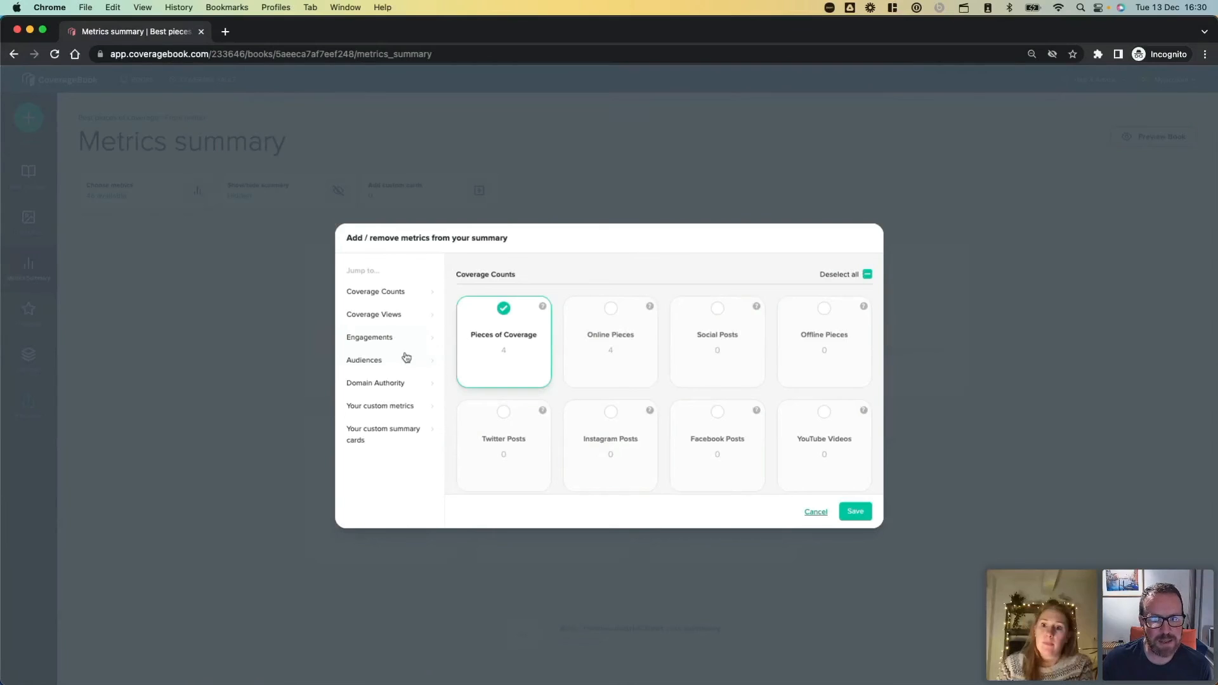
left_click(383, 294)
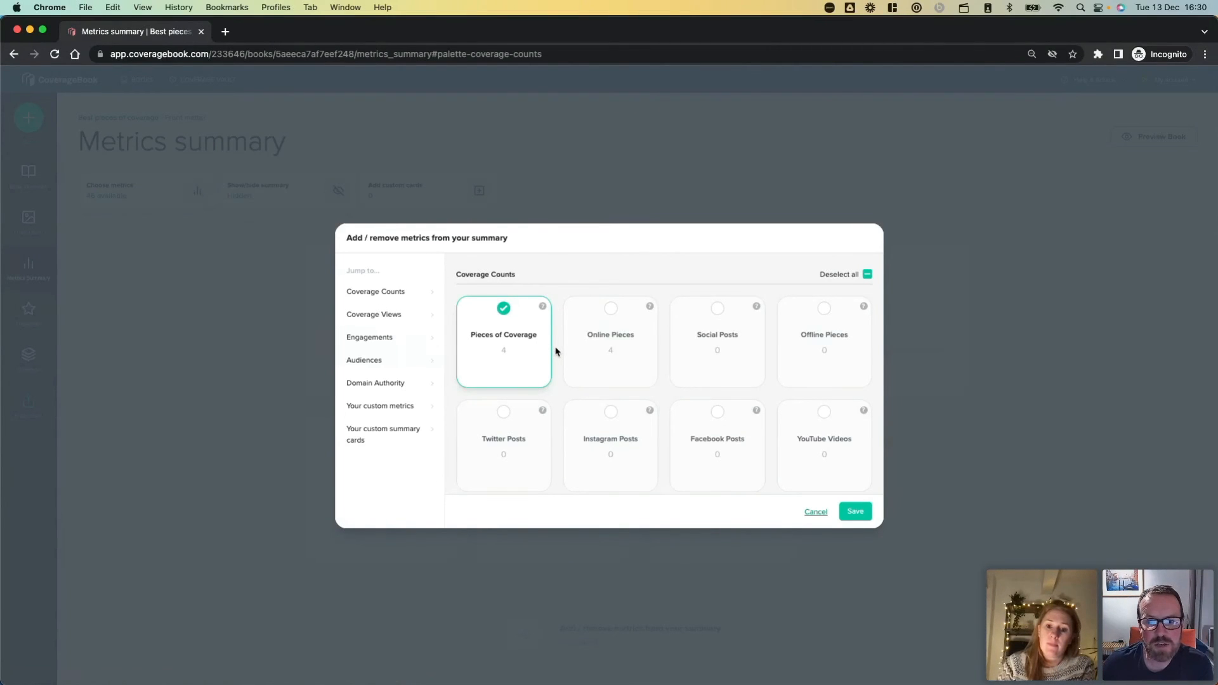
scroll(555, 351, "down", 2)
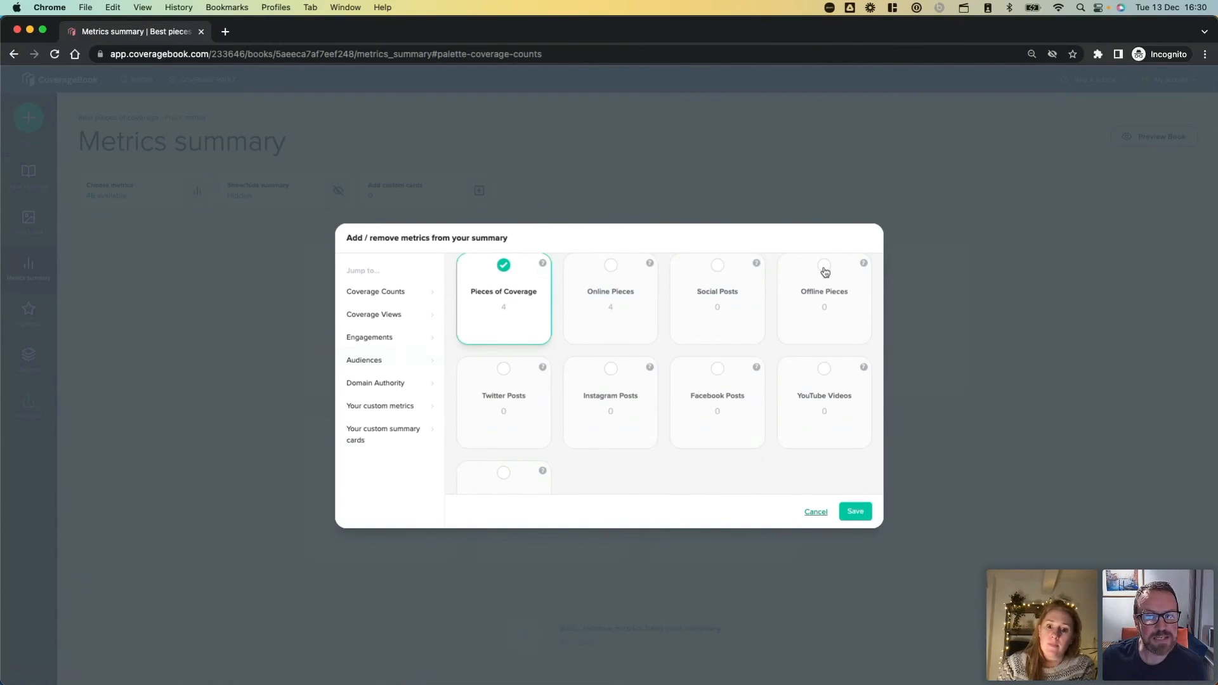
scroll(755, 344, "down", 2)
scroll(755, 345, "up", 3)
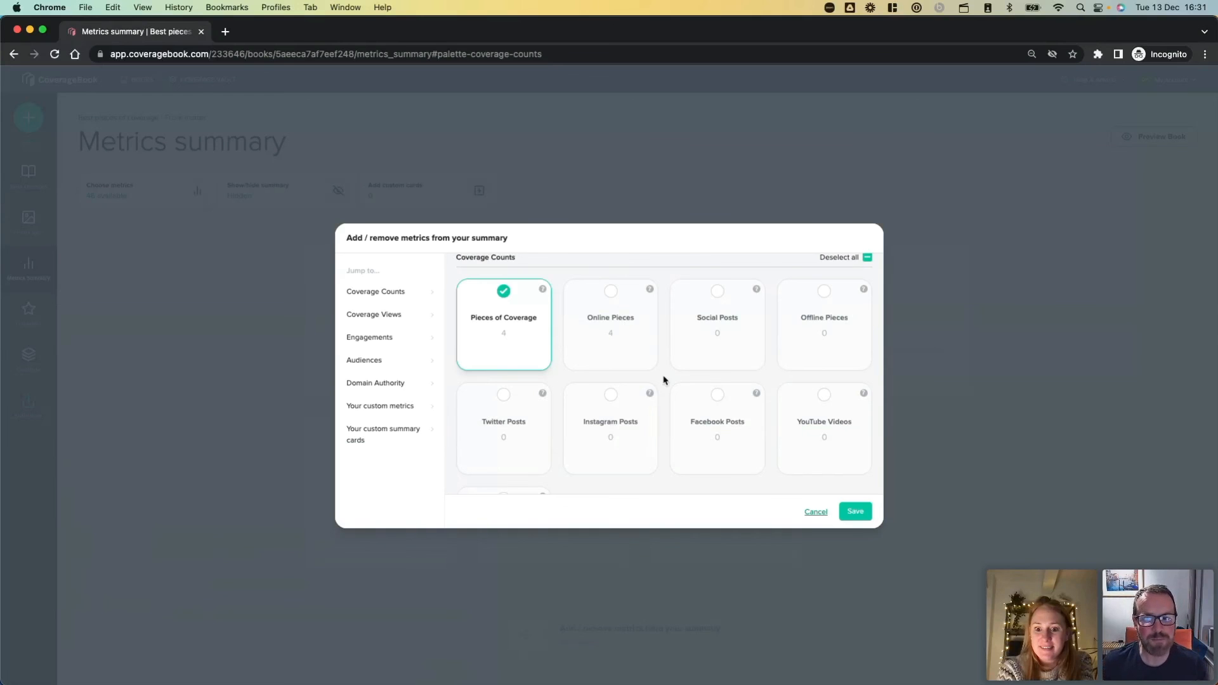
left_click(814, 512)
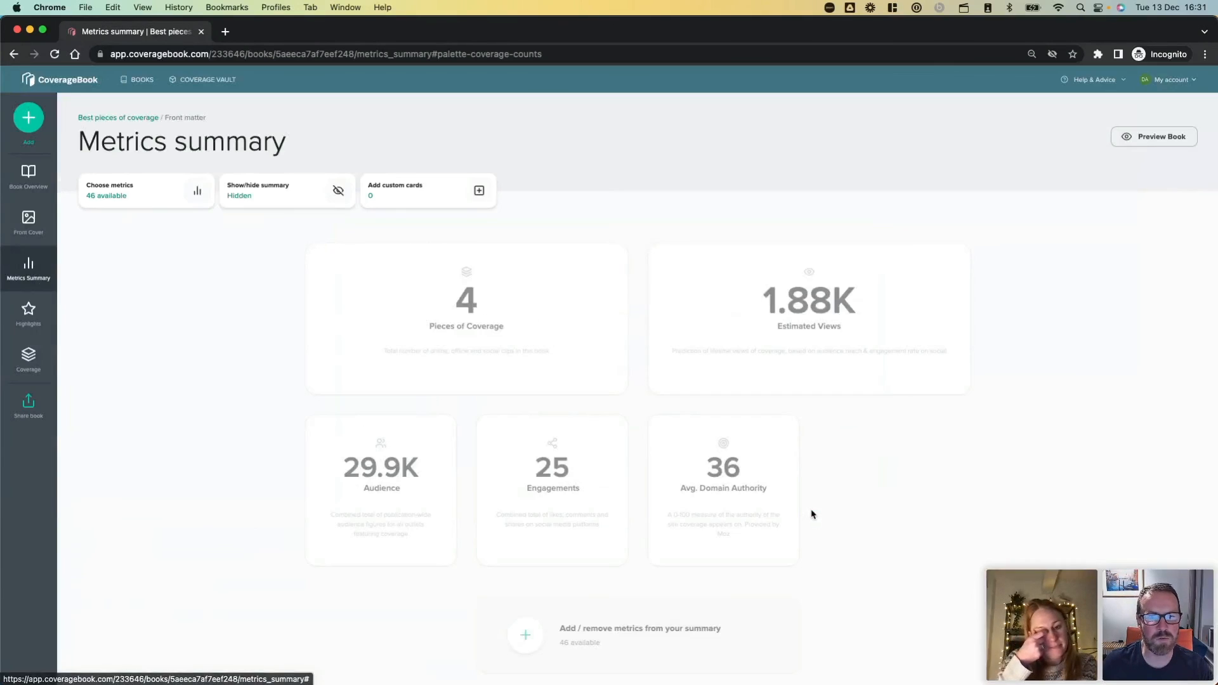
Open the Coverage Vault again and look through its unfiltered clip list.
left_click(198, 81)
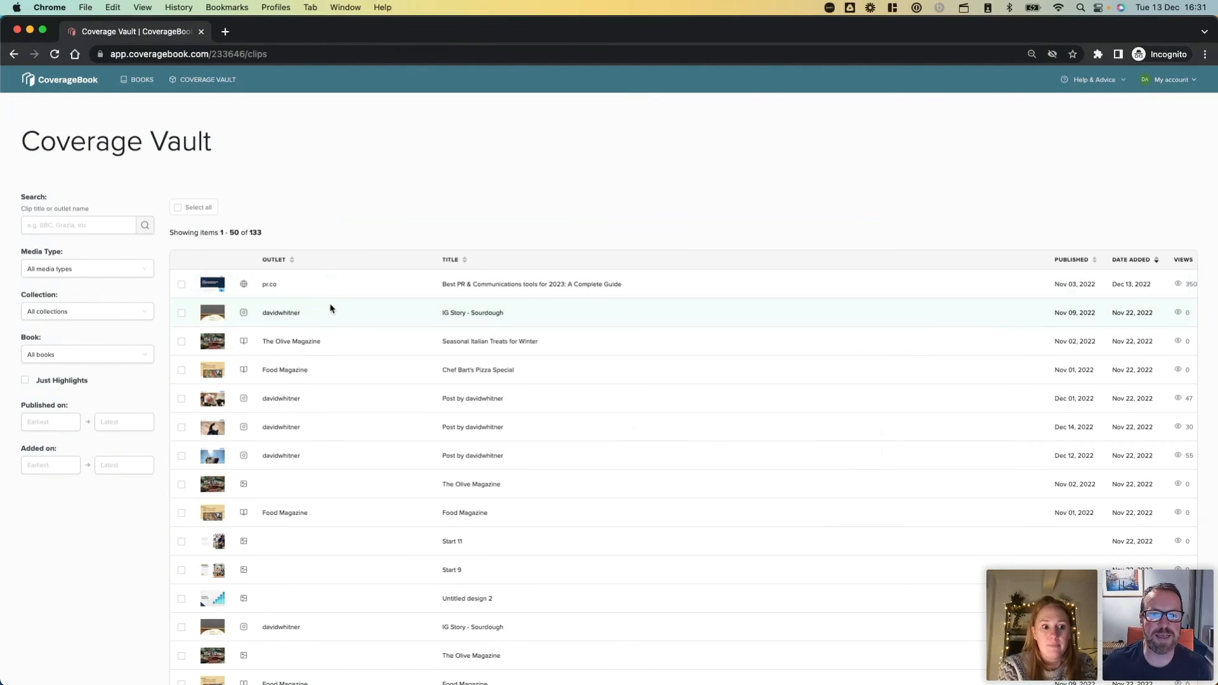
scroll(330, 308, "down", 2)
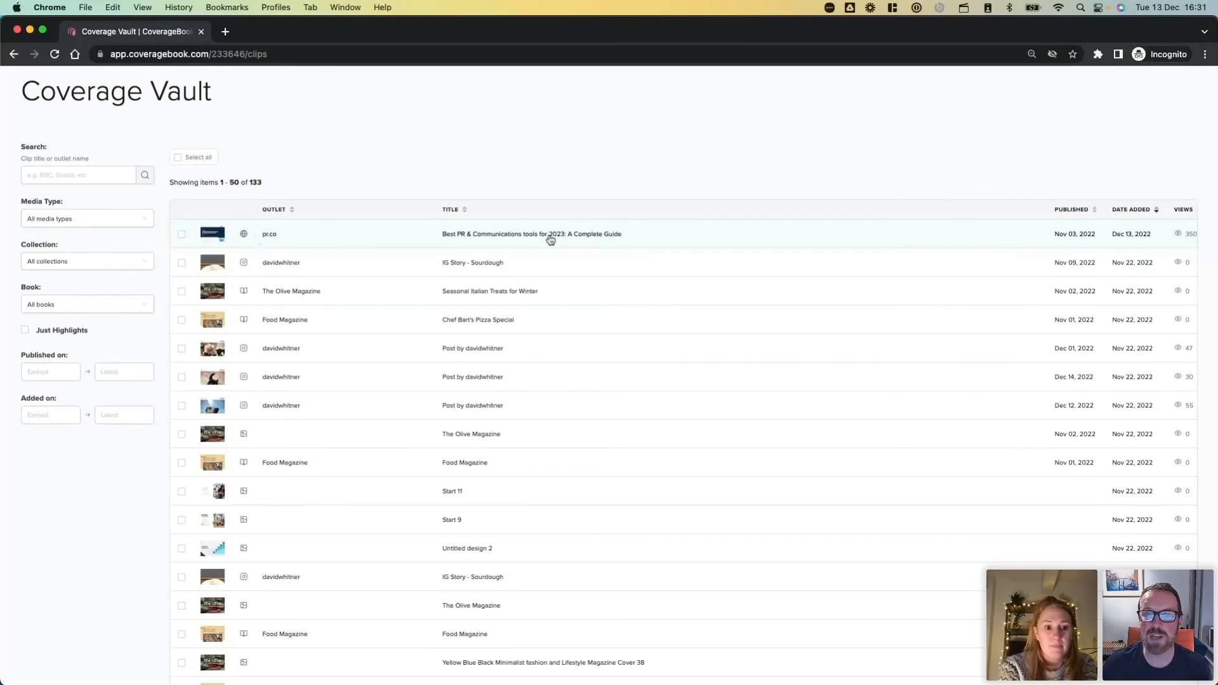